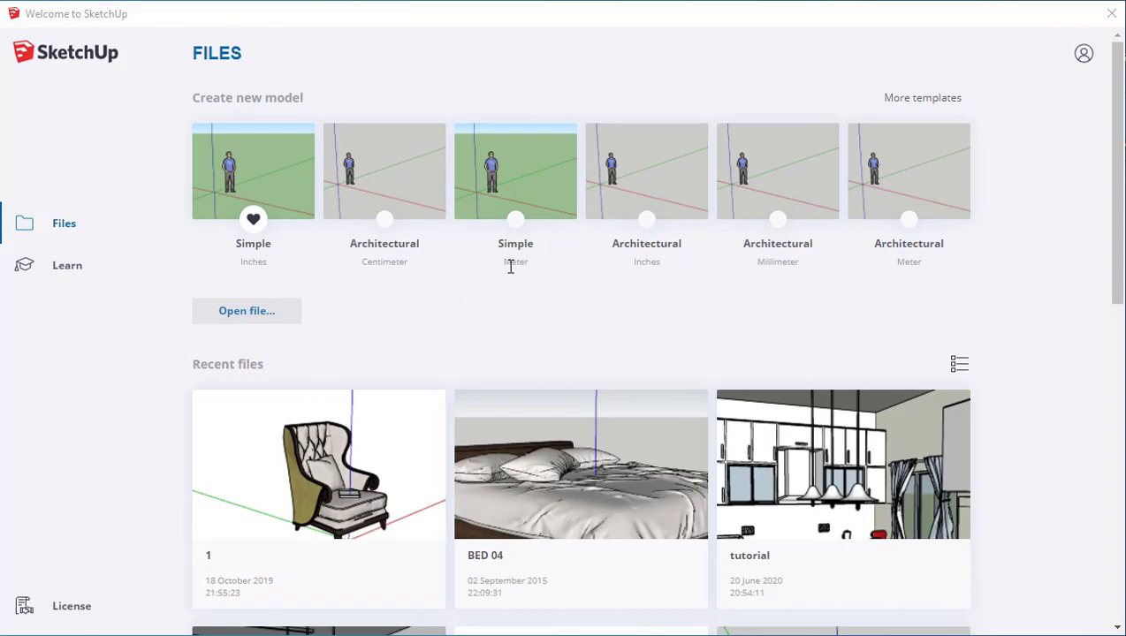
Create a new model from the Architectural template in centimeters
{"action": "left_click", "coordinate": [384, 183]}
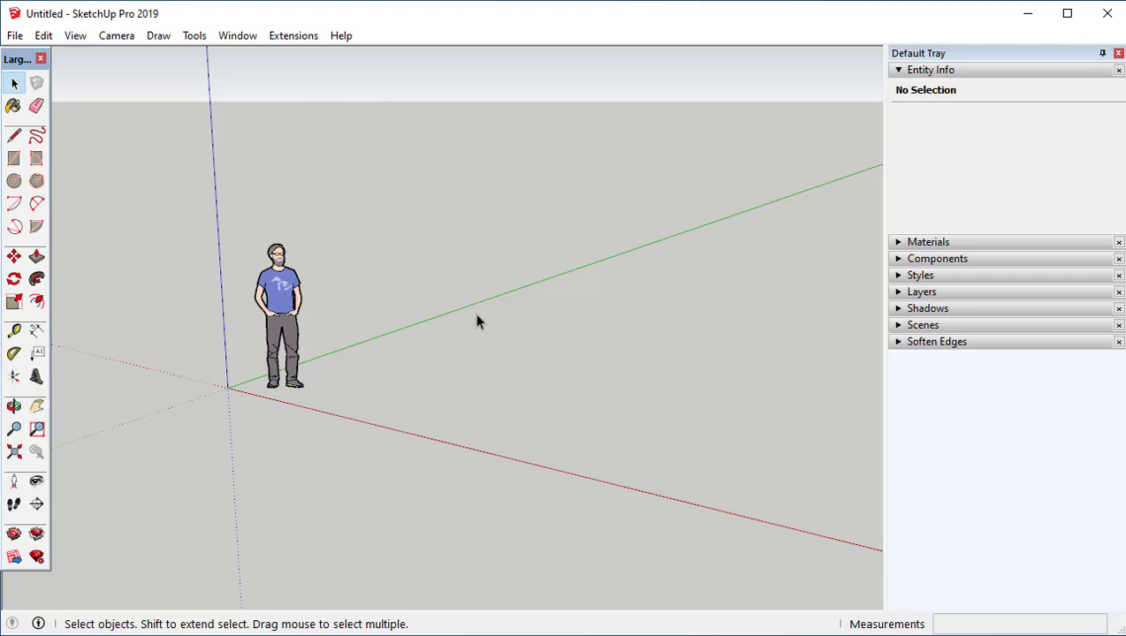
{"action": "middle_click_drag", "start_coordinate": [362, 353], "coordinate": [813, 286]}
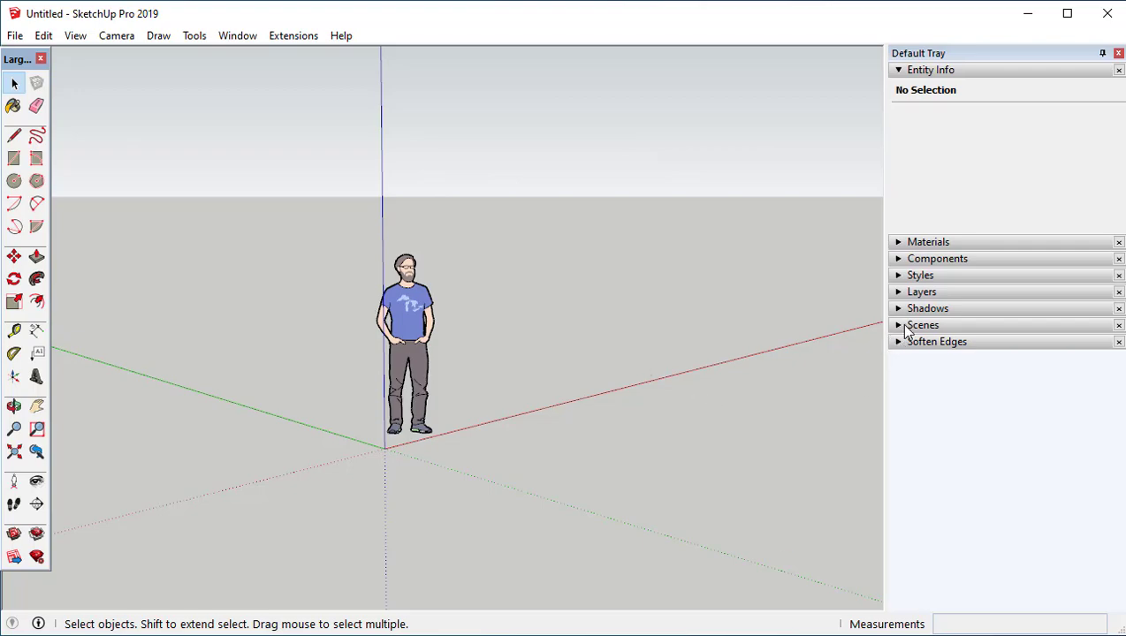
Apply Simple Style from the Default Styles collection to the model
{"action": "left_click", "coordinate": [904, 278]}
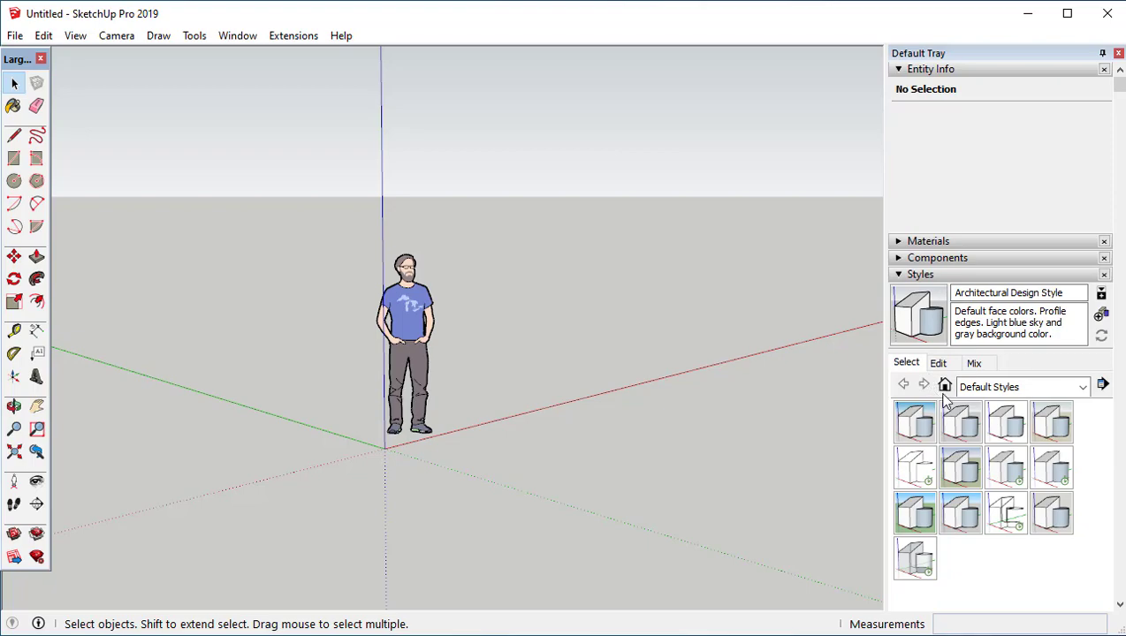
{"action": "left_click", "coordinate": [1044, 390]}
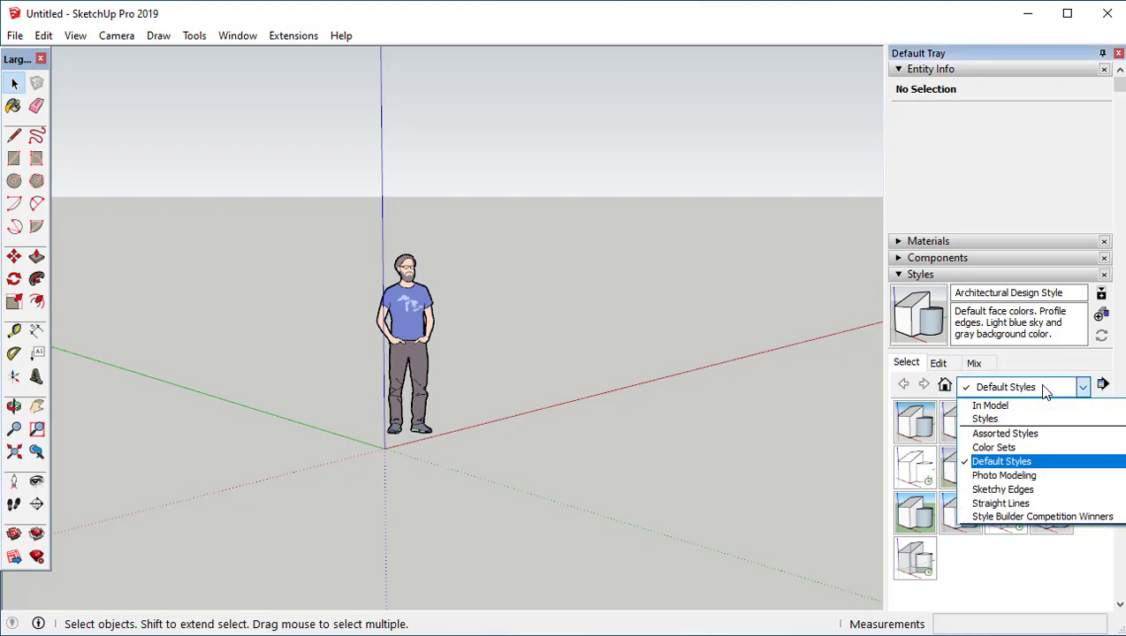
{"action": "left_click", "coordinate": [998, 463]}
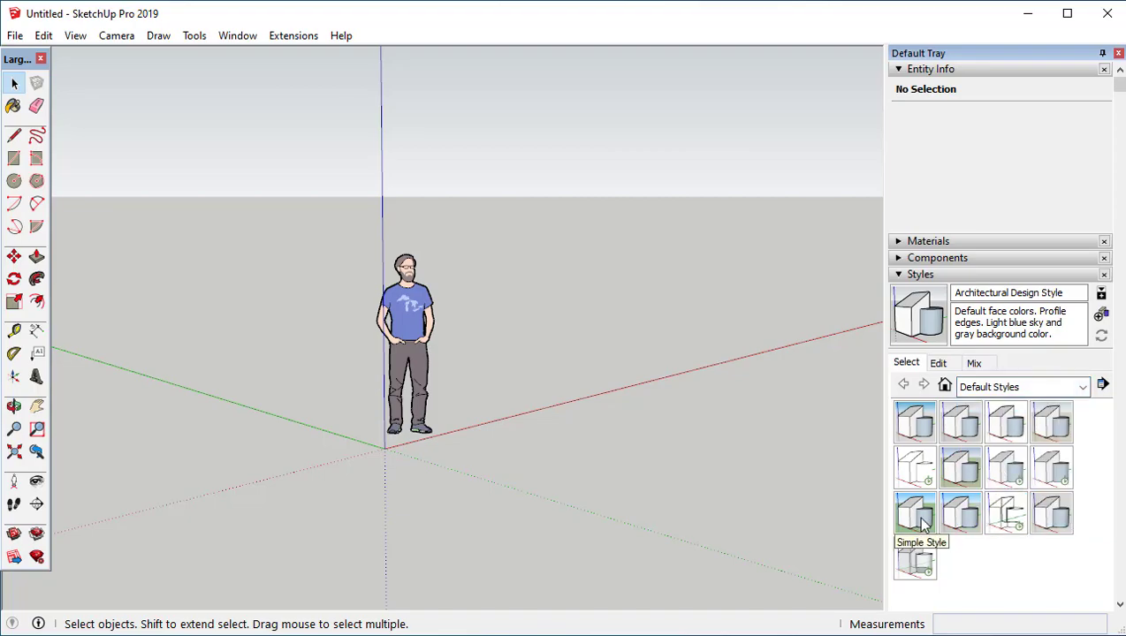
{"action": "left_click", "coordinate": [922, 523]}
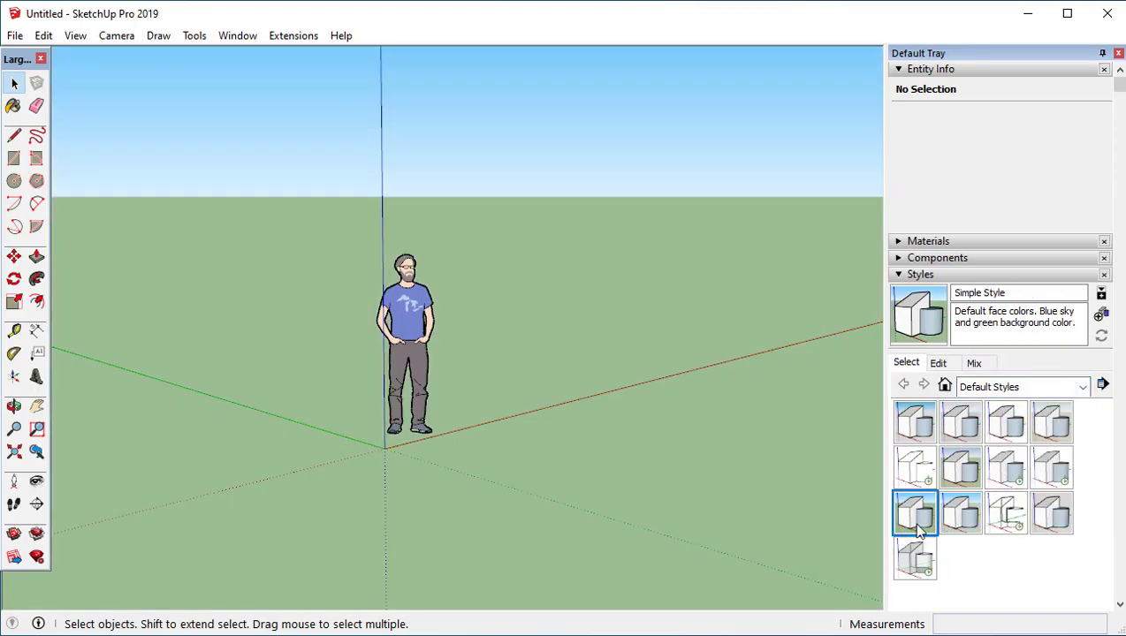
{"action": "middle_click_drag", "start_coordinate": [395, 366], "coordinate": [616, 392]}
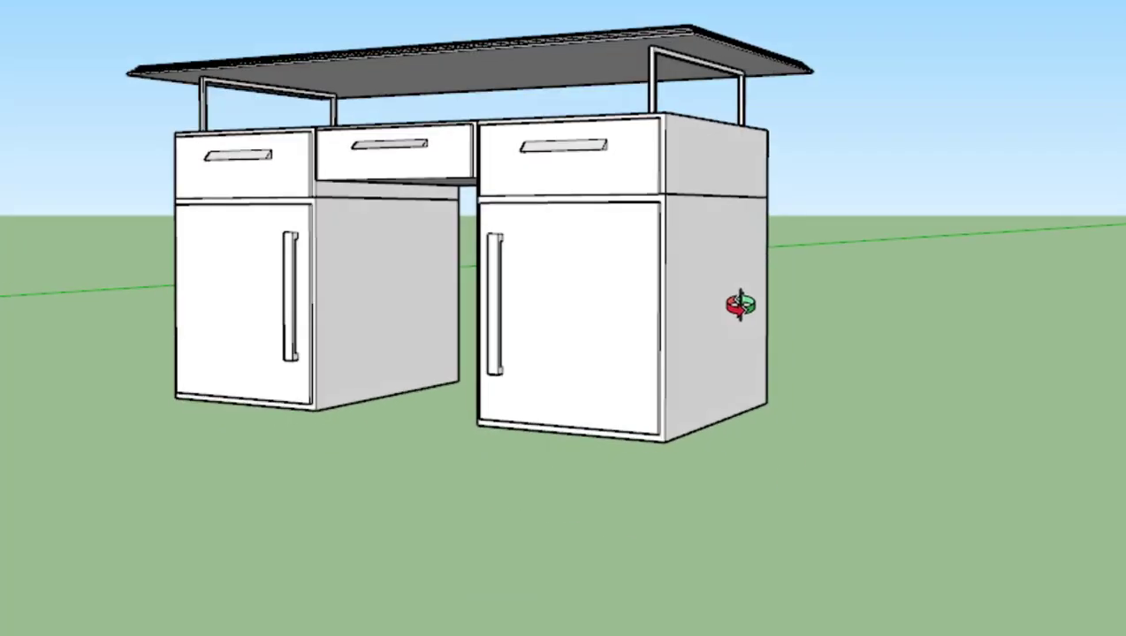
{"action": "middle_click_drag", "start_coordinate": [734, 304], "coordinate": [674, 419]}
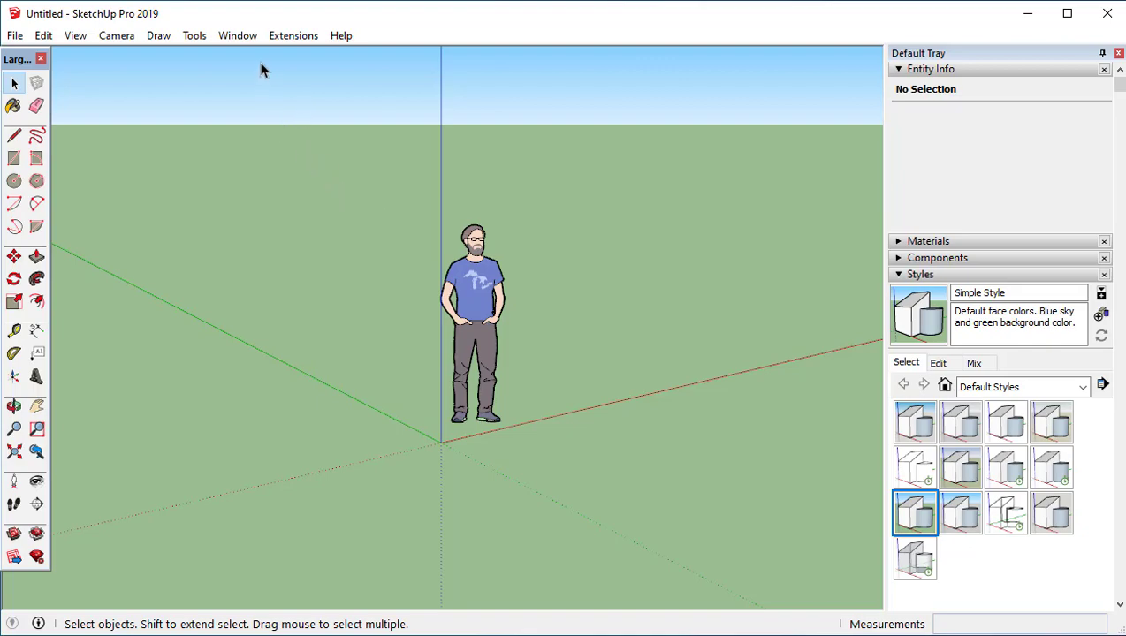
Look over the available default drawing templates in the preferences, leaving the setting as it is
{"action": "left_click", "coordinate": [241, 36]}
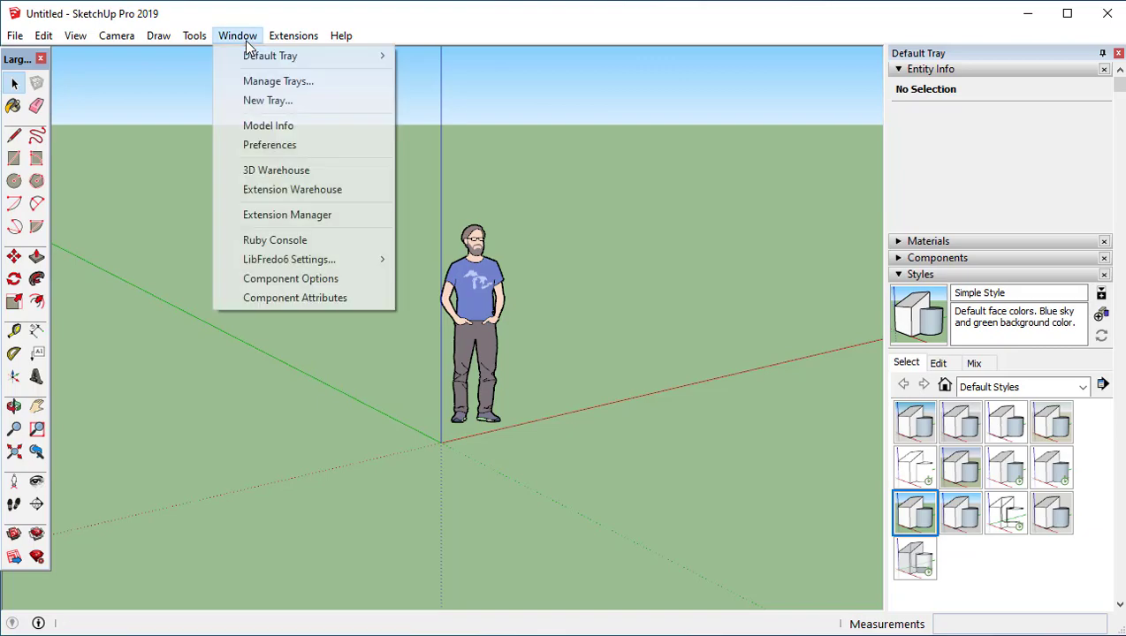
{"action": "left_click", "coordinate": [277, 148]}
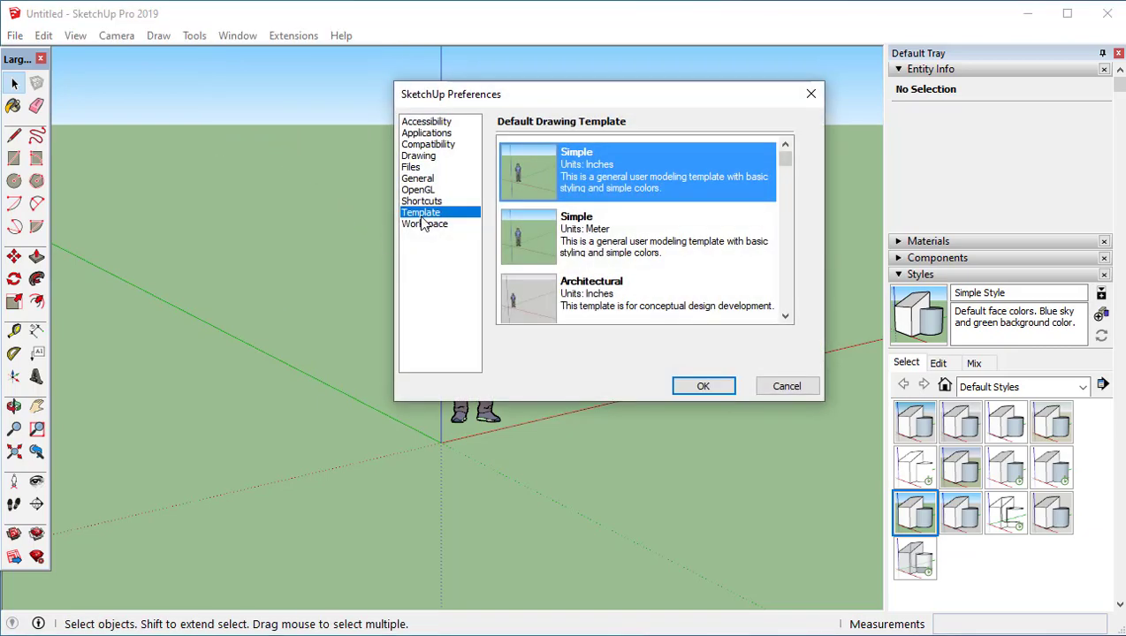
{"action": "mouse_move", "coordinate": [784, 158]}
{"action": "left_mouse_down"}
{"action": "mouse_move", "coordinate": [794, 188]}
{"action": "mouse_move", "coordinate": [791, 153]}
{"action": "left_mouse_up"}
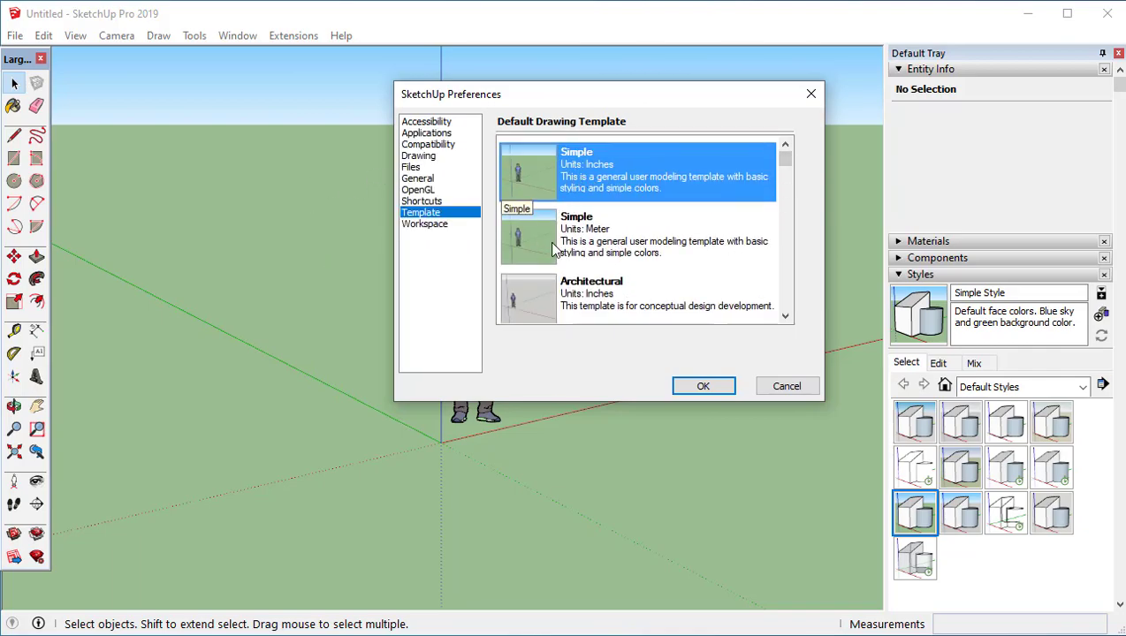
{"action": "left_click_drag", "start_coordinate": [787, 163], "coordinate": [807, 110]}
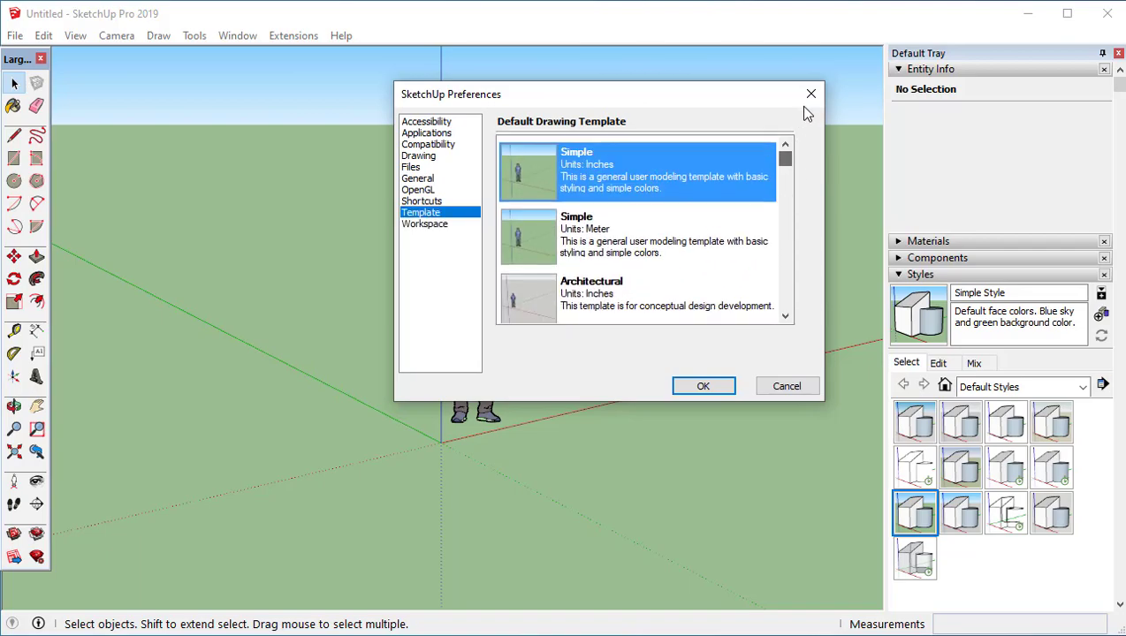
{"action": "left_click", "coordinate": [811, 96]}
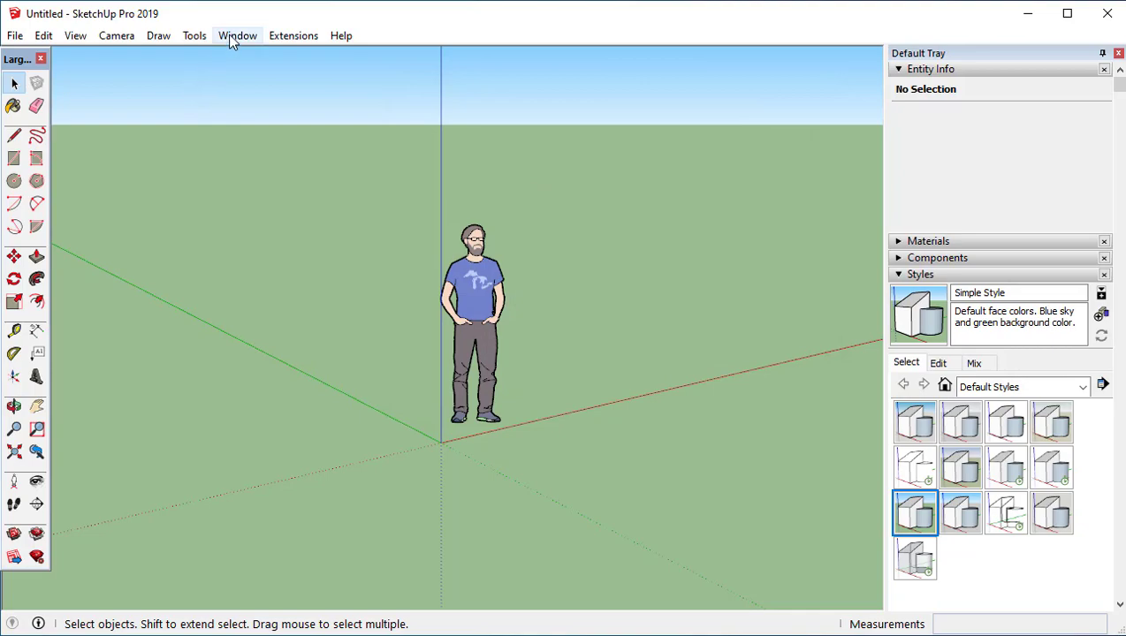
Check the model's measurement units and the available length formats
{"action": "left_click", "coordinate": [234, 37]}
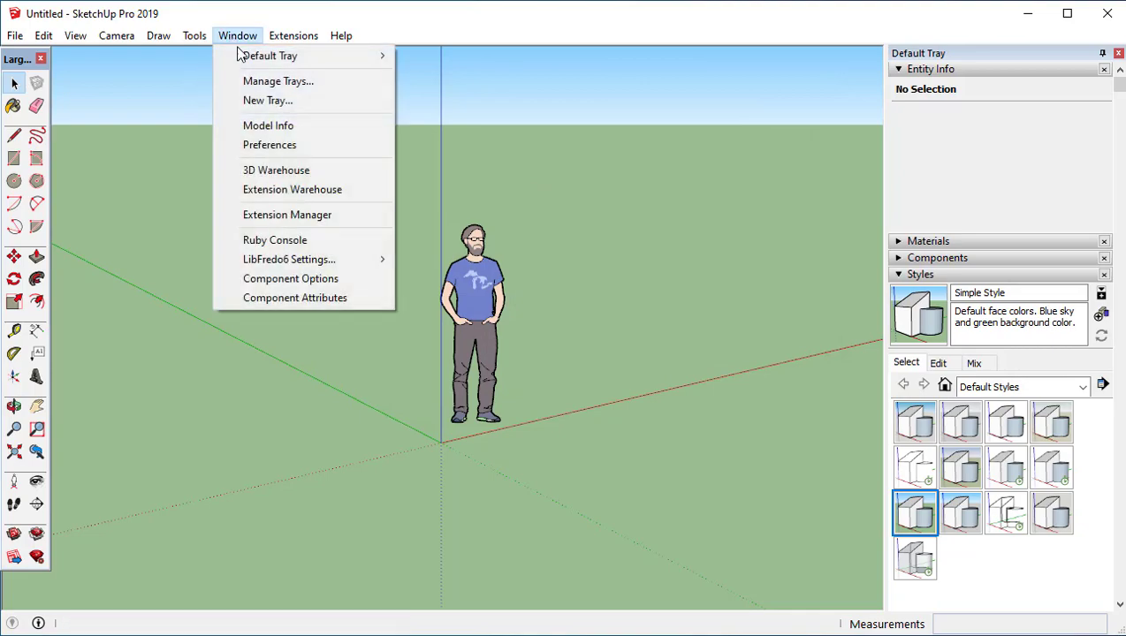
{"action": "left_click", "coordinate": [274, 128]}
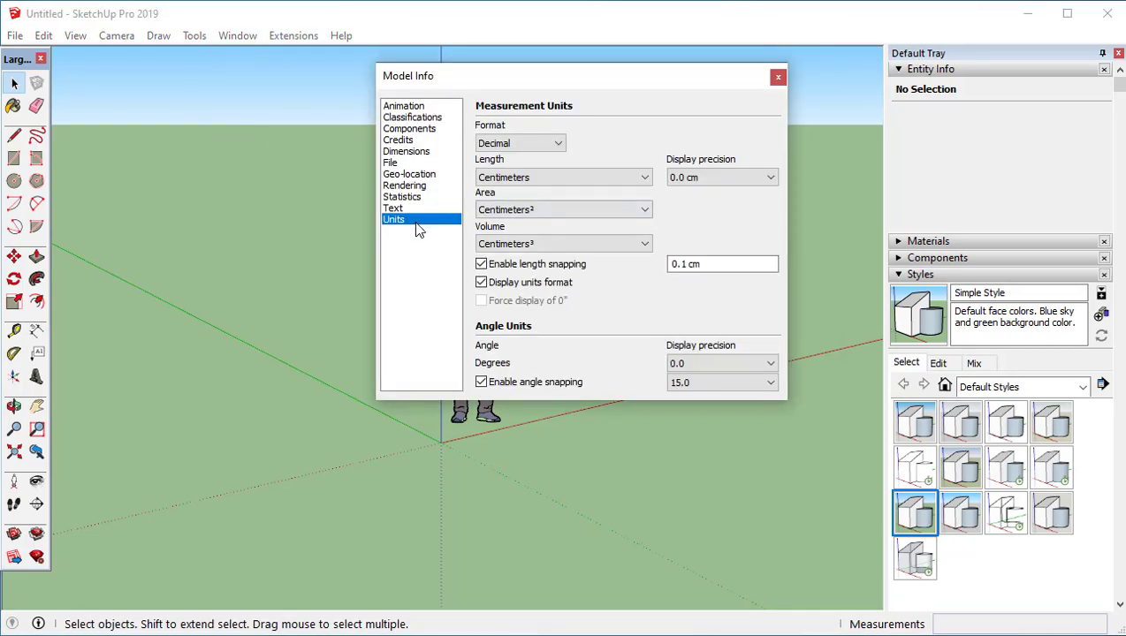
{"action": "left_click", "coordinate": [557, 147]}
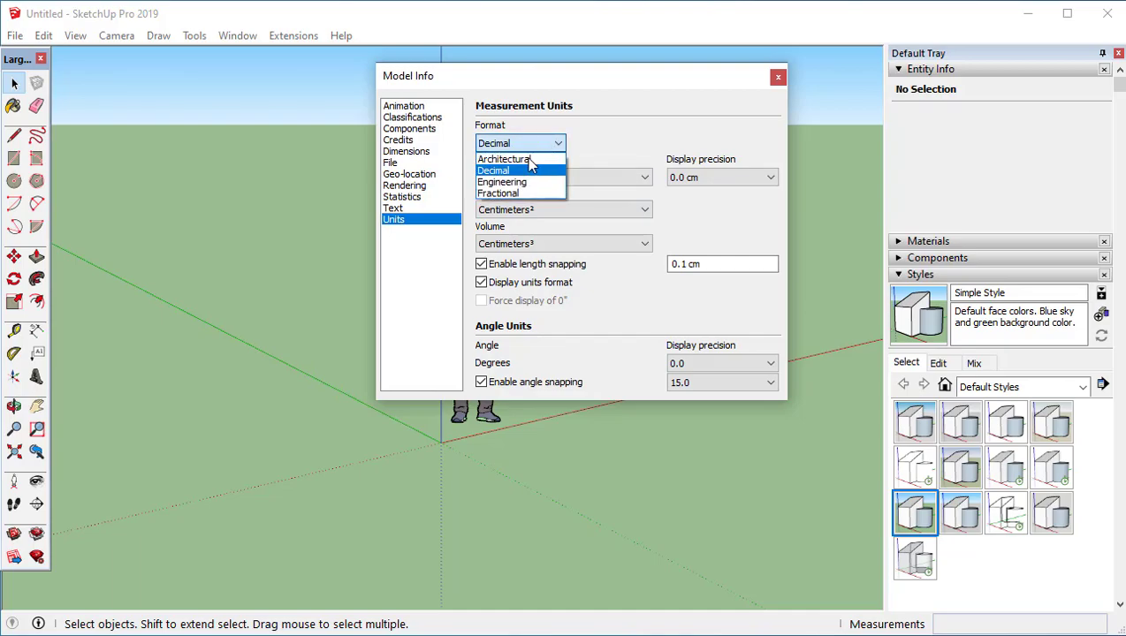
{"action": "left_click", "coordinate": [570, 193]}
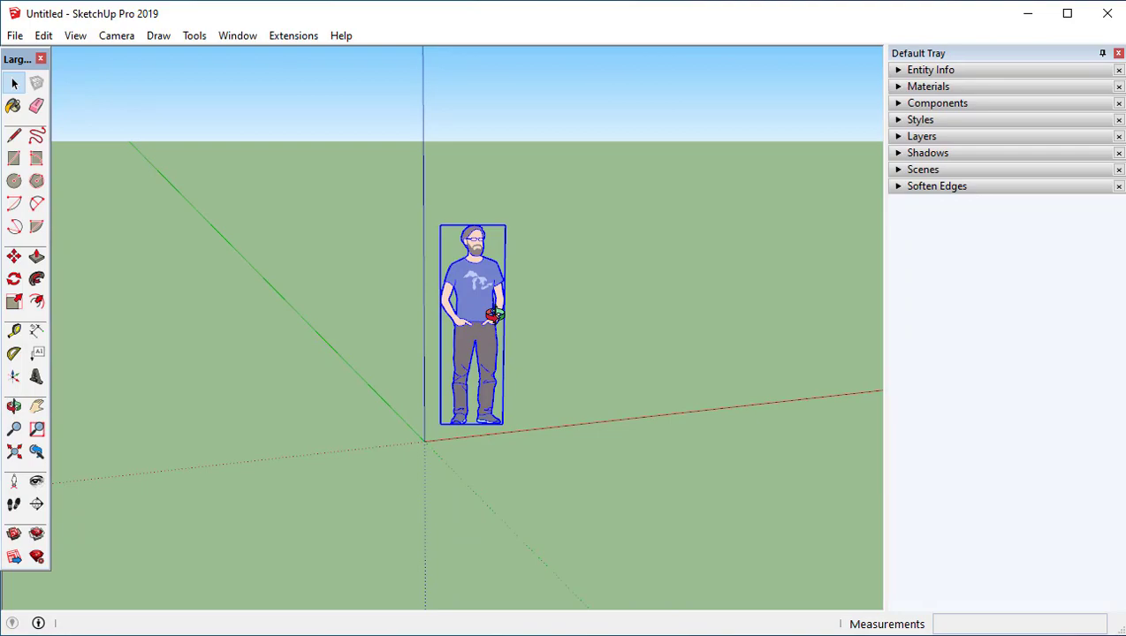
Delete the standing human figure from the model
{"action": "key", "text": "Delete"}
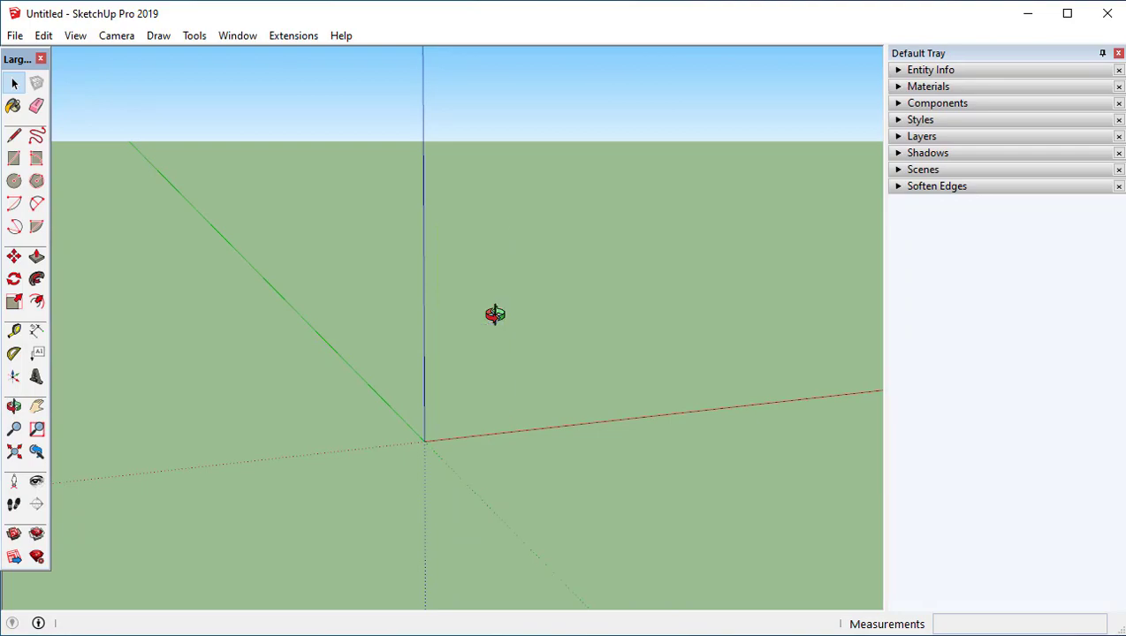
{"action": "middle_click_drag", "start_coordinate": [462, 470], "coordinate": [436, 418]}
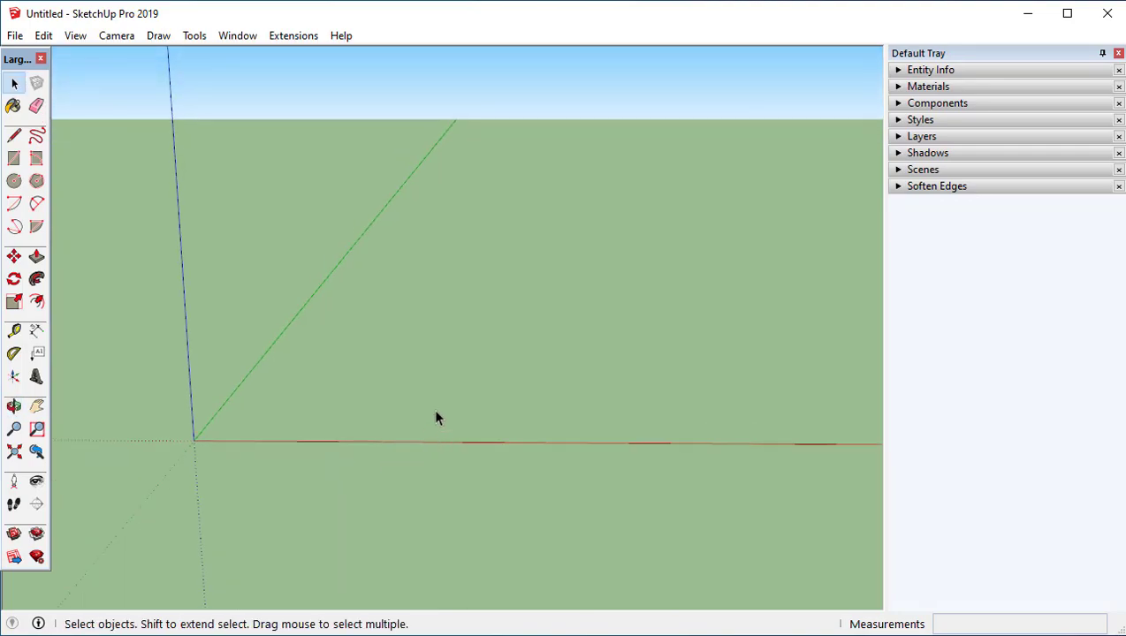
{"action": "middle_click_drag", "start_coordinate": [317, 420], "coordinate": [186, 292]}
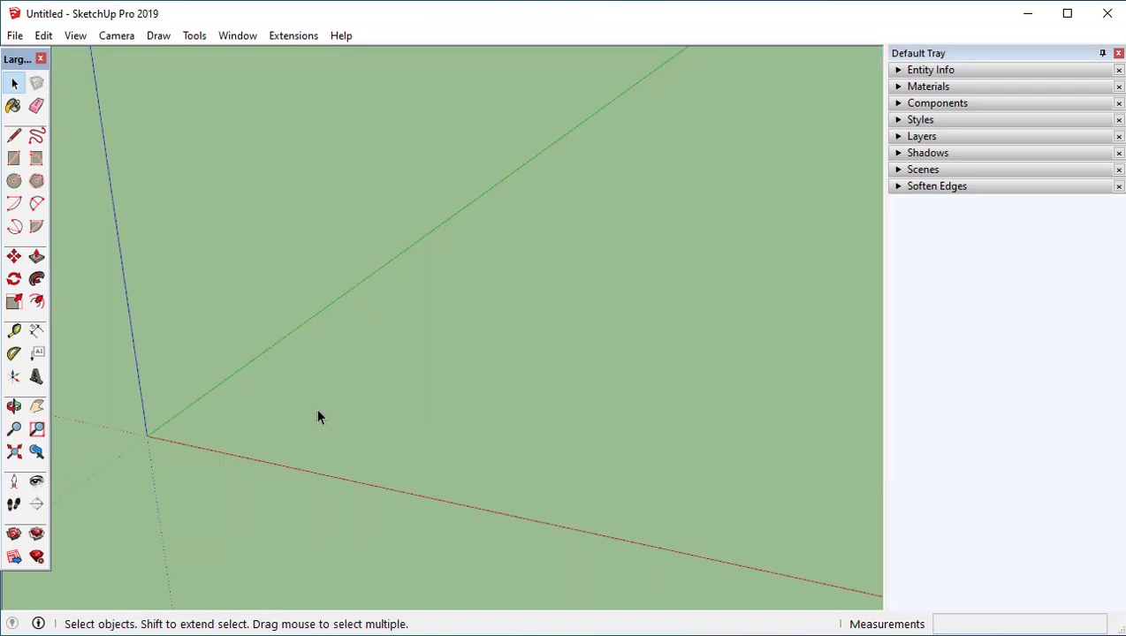
Draw a 120 × 60 cm rectangle on the ground near the origin
{"action": "key", "text": "r"}
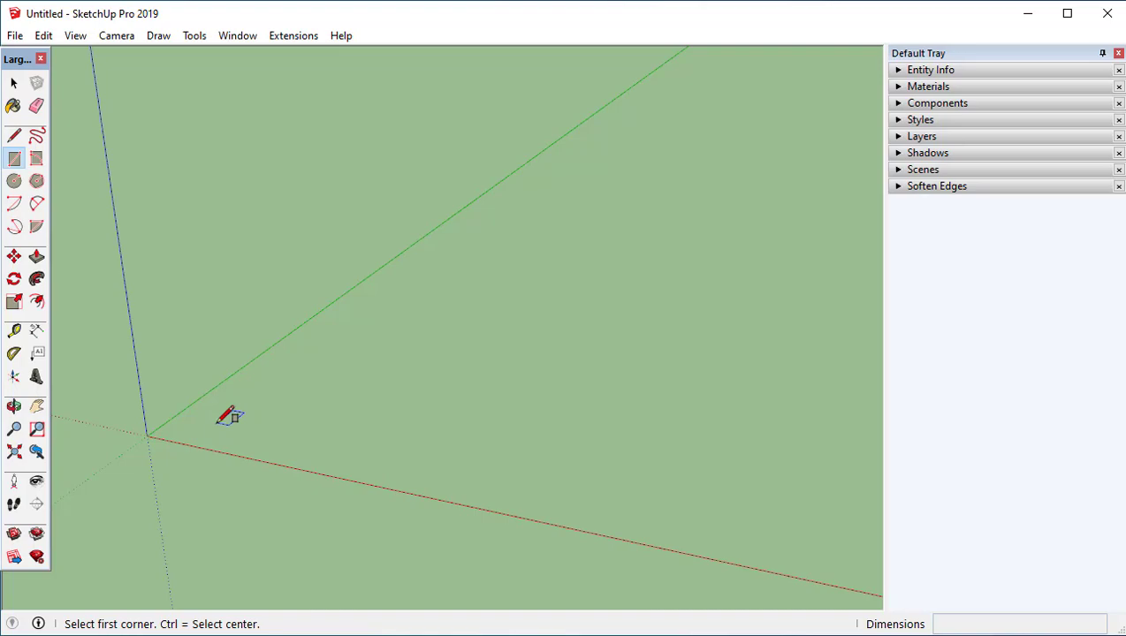
{"action": "left_click", "coordinate": [218, 423]}
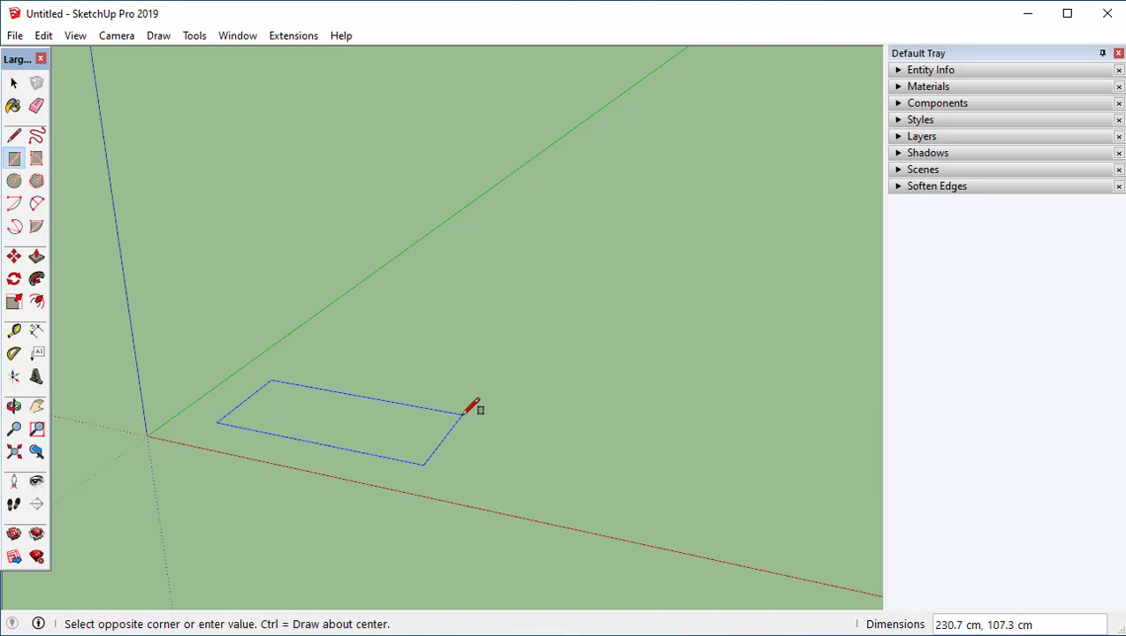
{"action": "type", "text": "120,60"}
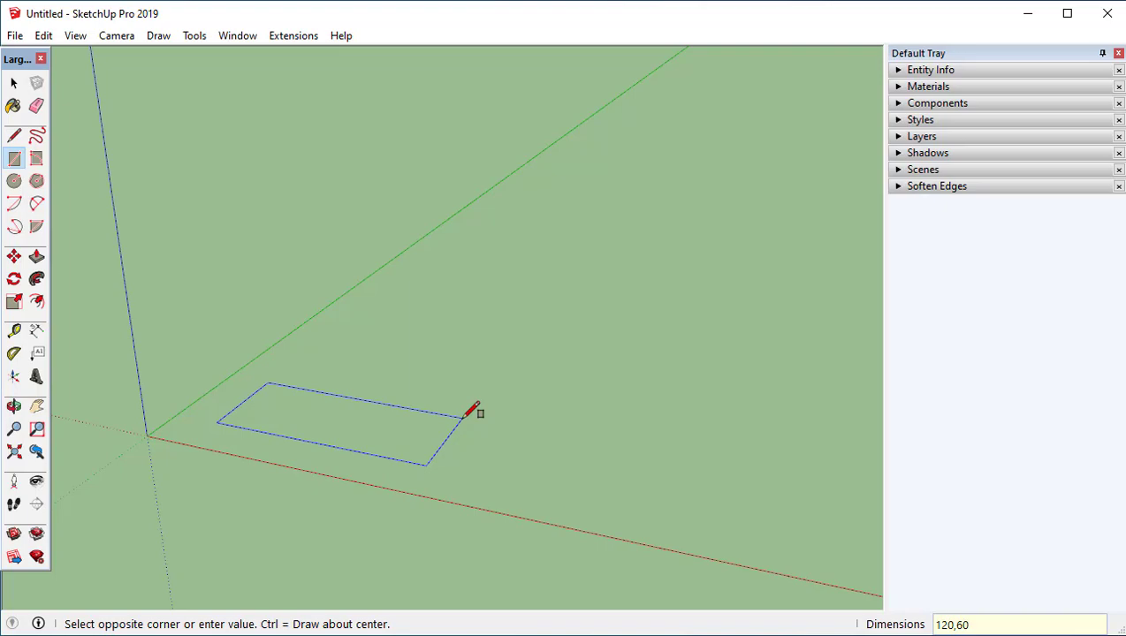
{"action": "key", "text": "Return"}
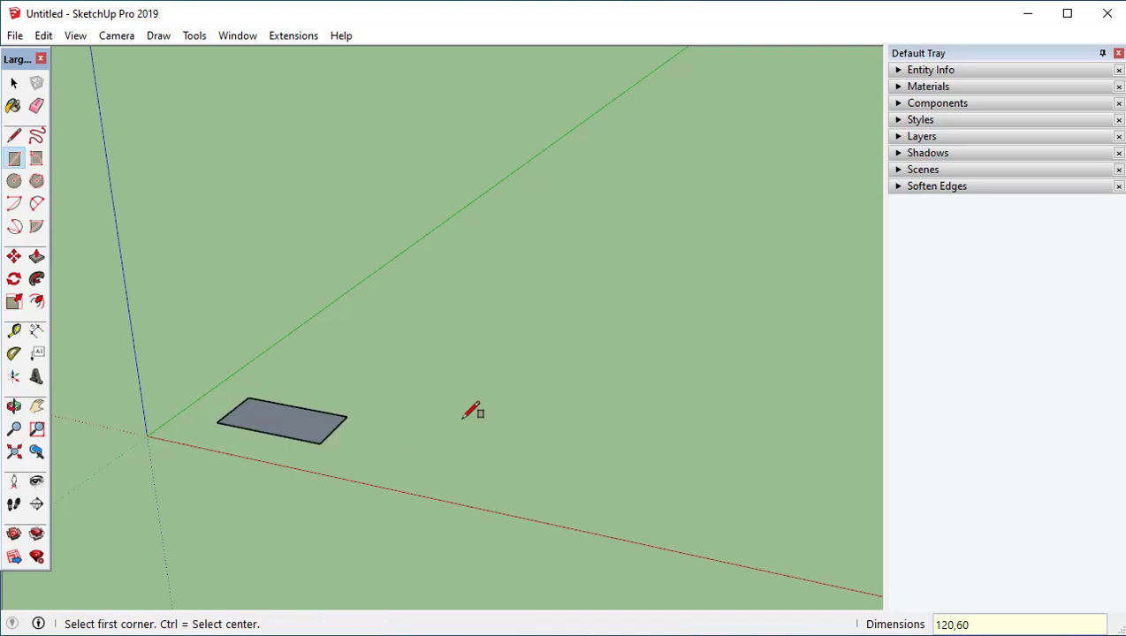
{"action": "key", "text": "space"}
Push/Pull the rectangle upward by 1 cm to form a thin panel
{"action": "scroll", "coordinate": [304, 439], "scroll_direction": "up", "scroll_amount": 5}
{"action": "middle_click_drag", "start_coordinate": [398, 434], "coordinate": [559, 456], "text": "shift"}
{"action": "middle_click_drag", "start_coordinate": [432, 400], "coordinate": [518, 458]}
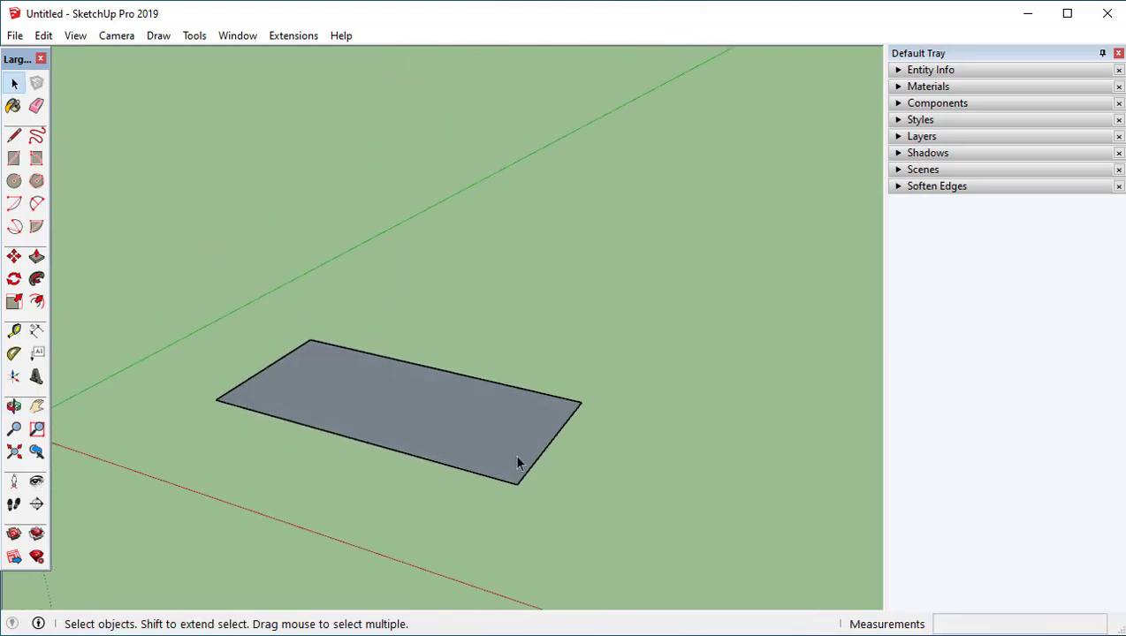
{"action": "key", "text": "p"}
{"action": "left_click", "coordinate": [516, 466]}
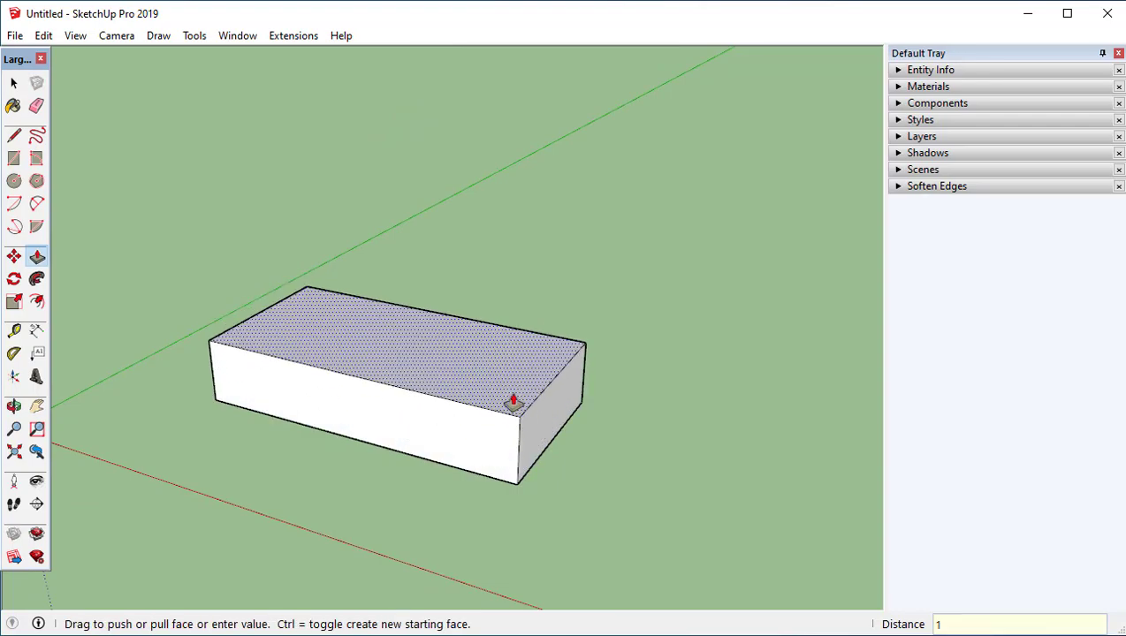
{"action": "key", "text": "Return"}
{"action": "key", "text": "space"}
Push/Pull the panel's top face up by another 1 cm
{"action": "middle_click_drag", "start_coordinate": [450, 493], "coordinate": [500, 495]}
{"action": "double_click", "coordinate": [510, 449]}
{"action": "key", "text": "p"}
{"action": "left_click_drag", "start_coordinate": [506, 446], "coordinate": [506, 443]}
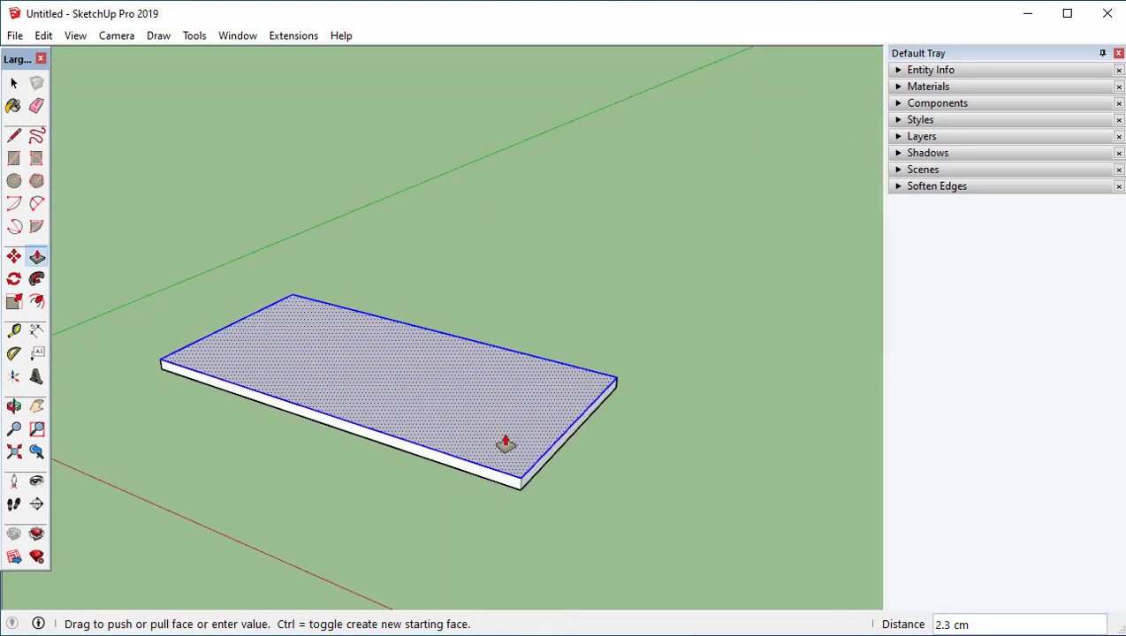
{"action": "type", "text": "1"}
{"action": "key", "text": "Return"}
{"action": "key", "text": "space"}
{"action": "mouse_move", "coordinate": [522, 492]}
{"action": "middle_mouse_down"}
{"action": "mouse_move", "coordinate": [498, 358]}
{"action": "mouse_move", "coordinate": [623, 461]}
{"action": "middle_mouse_up"}
{"action": "left_click", "coordinate": [624, 460]}
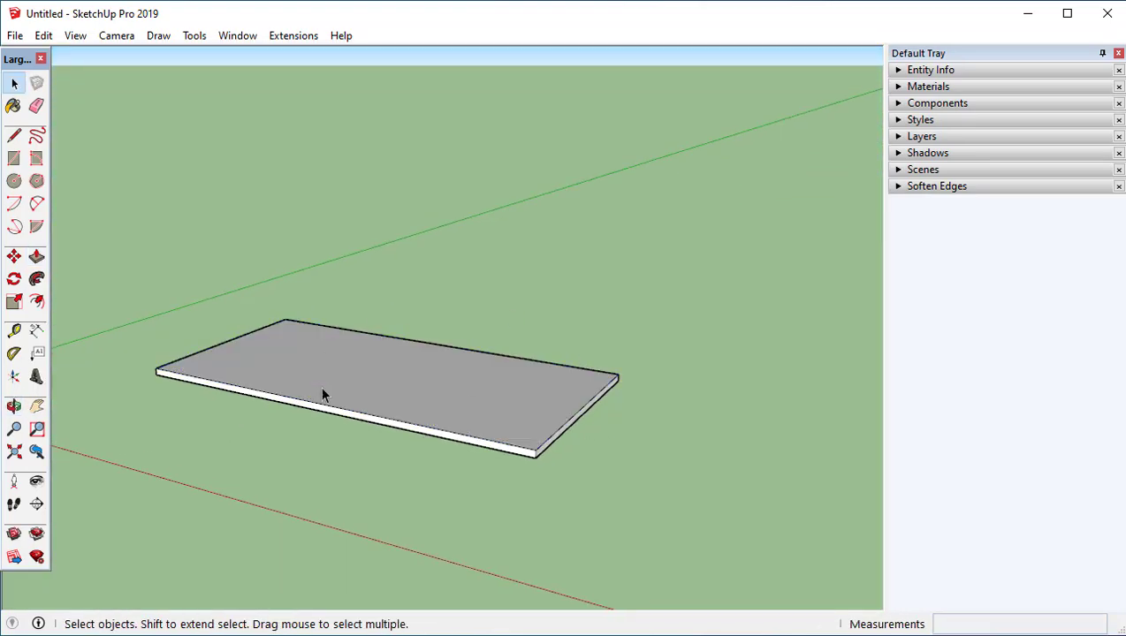
Turn all the panel's faces and edges into a group and select that group
{"action": "left_click", "coordinate": [456, 396]}
{"action": "triple_click", "coordinate": [445, 388]}
{"action": "middle_click_drag", "start_coordinate": [522, 520], "coordinate": [531, 555]}
{"action": "right_click", "coordinate": [520, 415]}
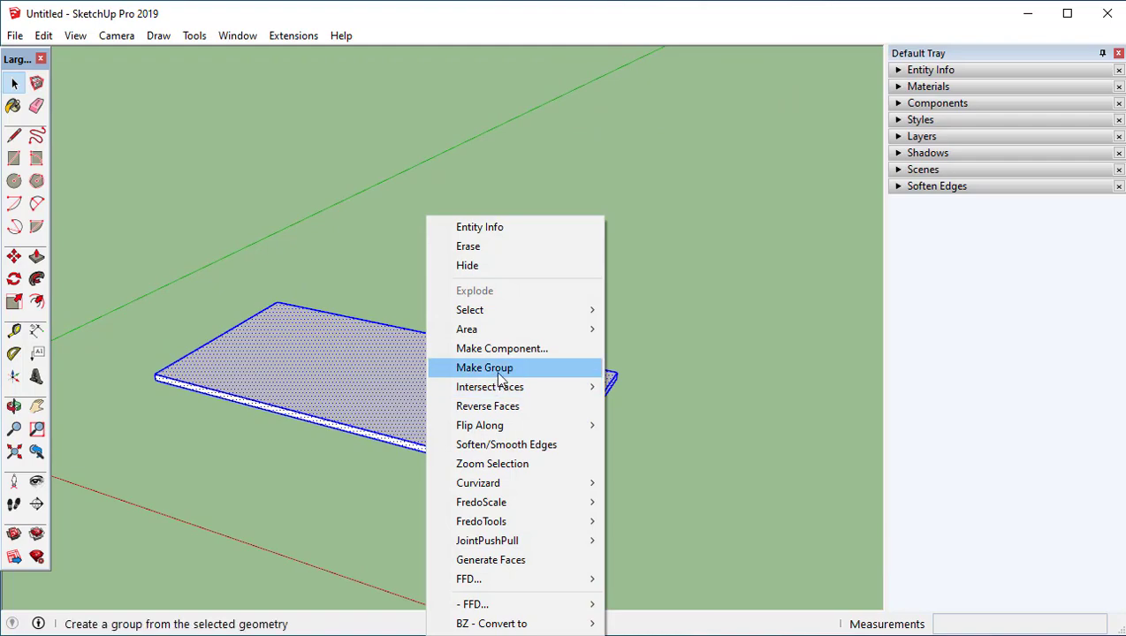
{"action": "left_click", "coordinate": [512, 368]}
{"action": "left_click", "coordinate": [613, 468]}
{"action": "scroll", "coordinate": [615, 492], "scroll_direction": "up", "scroll_amount": 1}
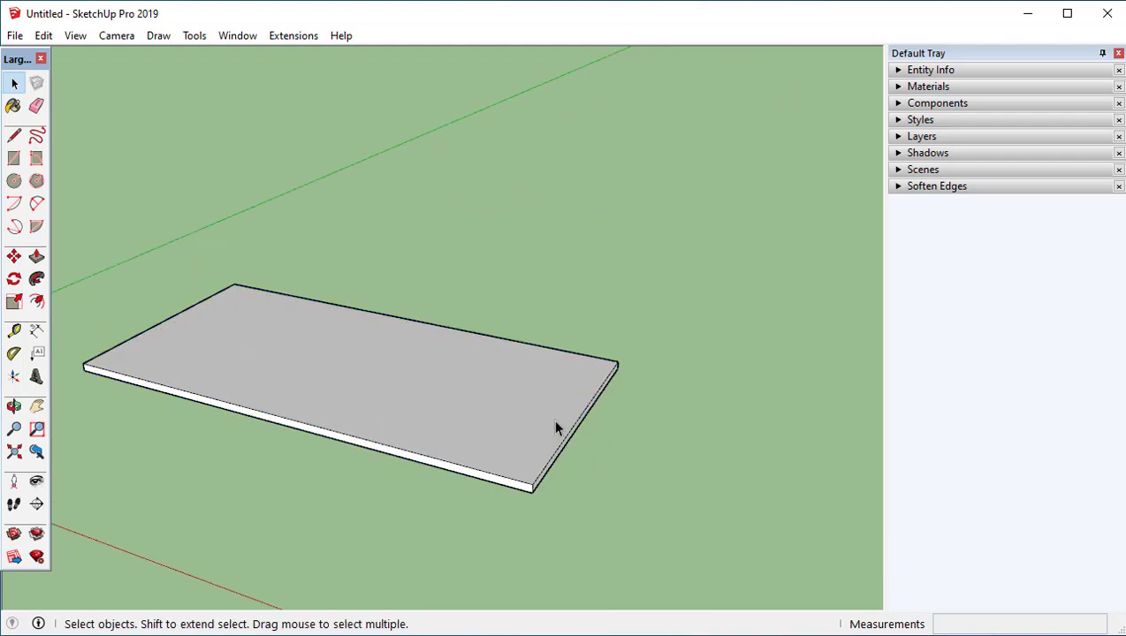
{"action": "left_click", "coordinate": [489, 410]}
{"action": "left_click", "coordinate": [616, 490]}
{"action": "left_click", "coordinate": [498, 422]}
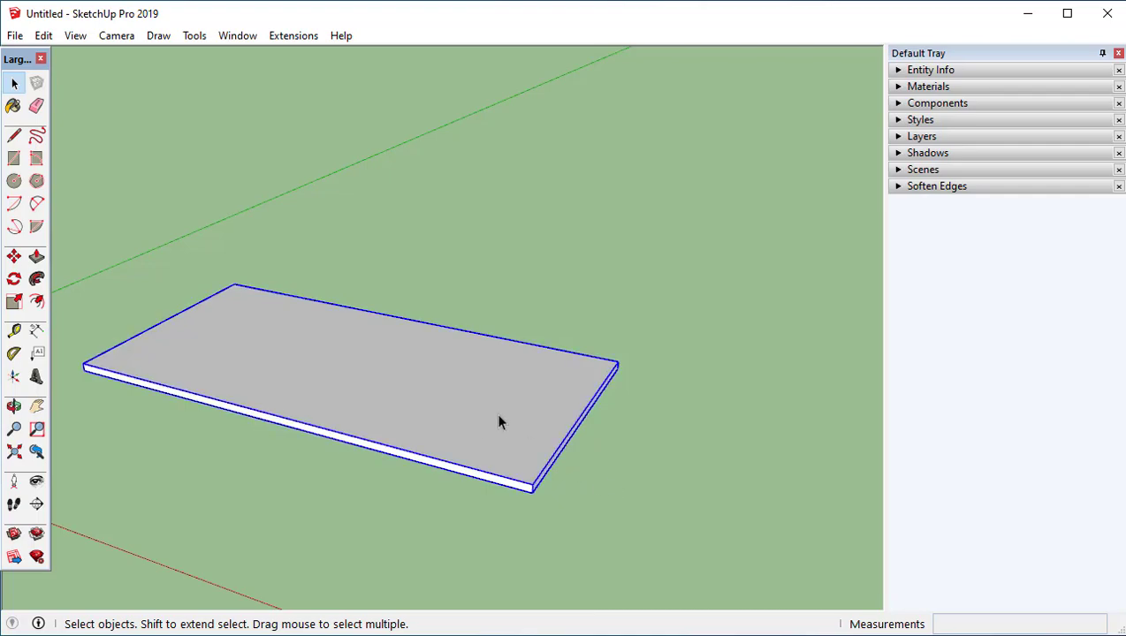
{"action": "middle_click_drag", "start_coordinate": [196, 429], "coordinate": [420, 475]}
{"action": "key", "text": "m"}
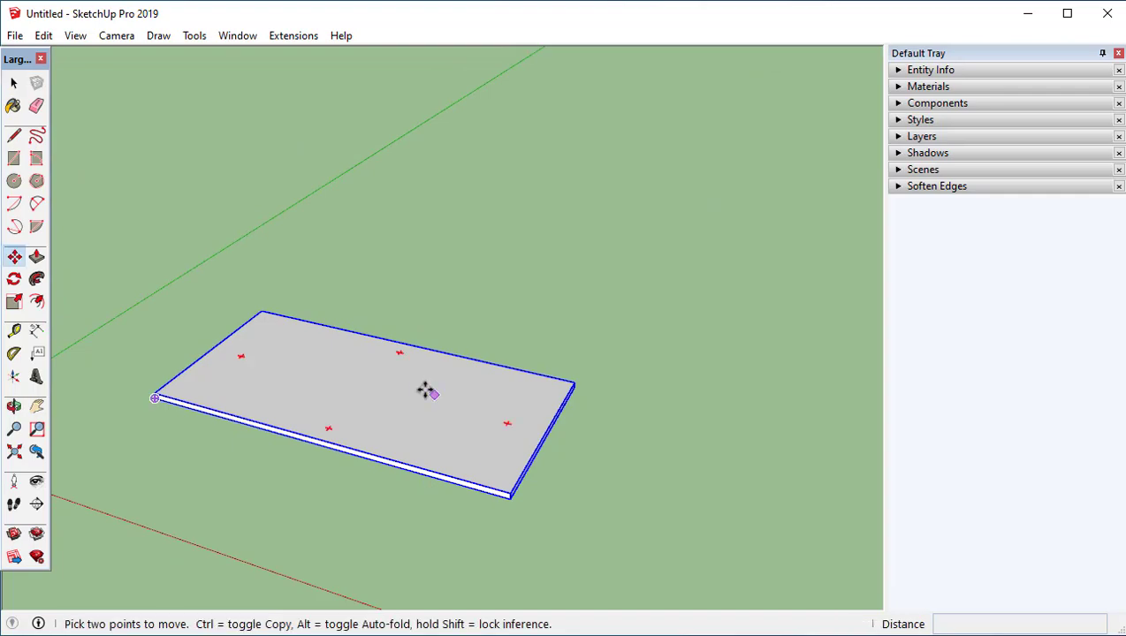
{"action": "left_click", "coordinate": [425, 387]}
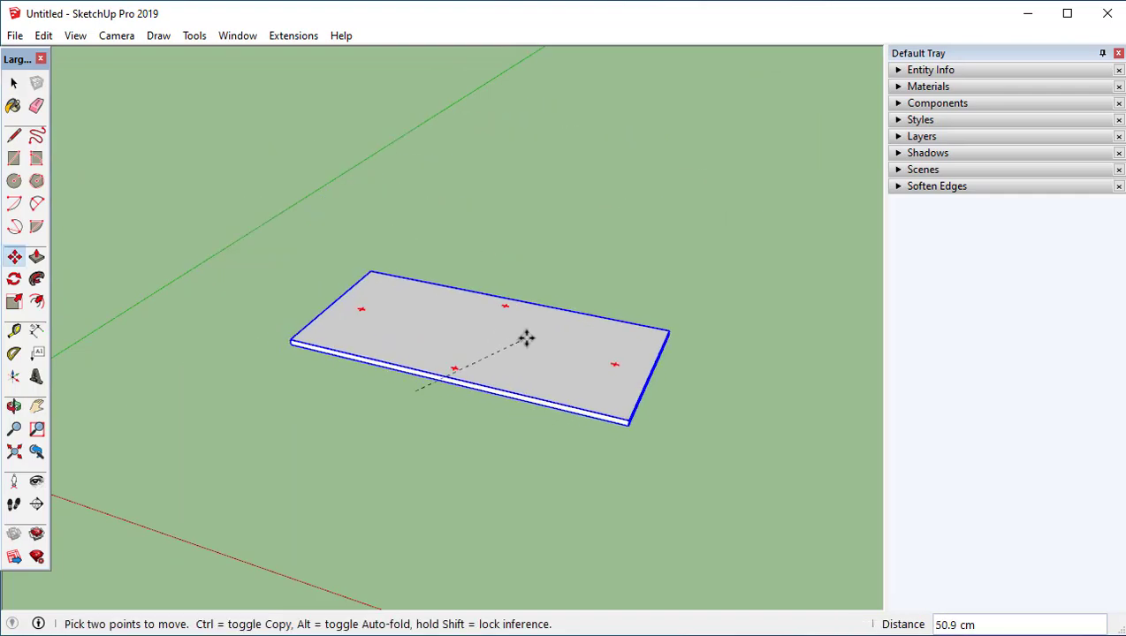
{"action": "key", "text": "space"}
Show the entity information for the selected panel group
{"action": "middle_click_drag", "start_coordinate": [624, 487], "coordinate": [394, 304]}
{"action": "middle_click_drag", "start_coordinate": [526, 460], "coordinate": [601, 419]}
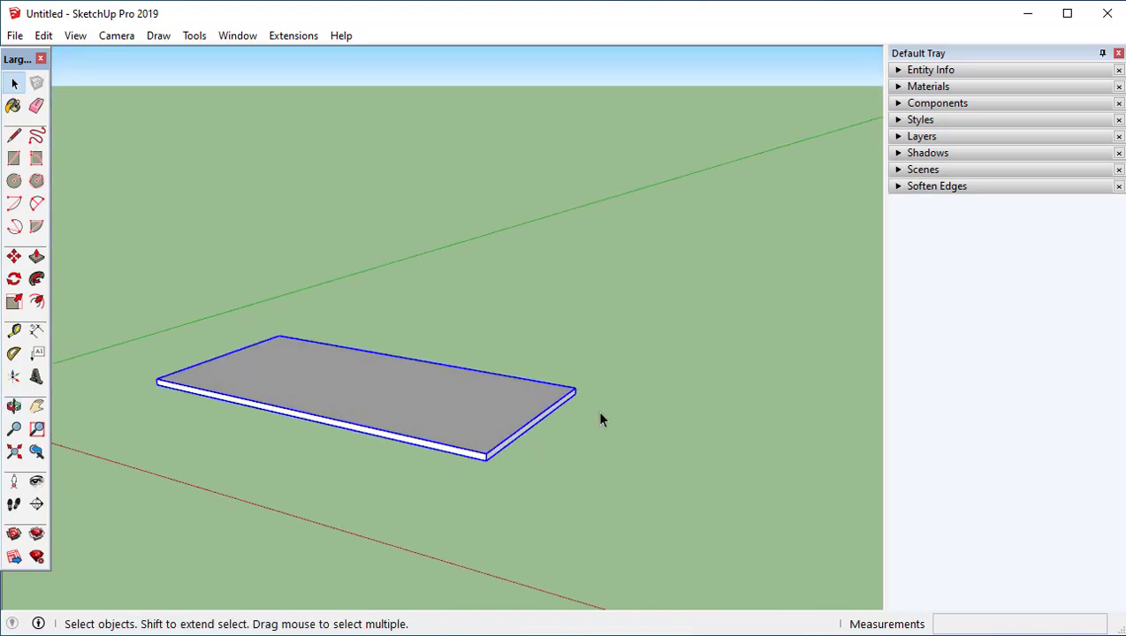
{"action": "left_click", "coordinate": [897, 71]}
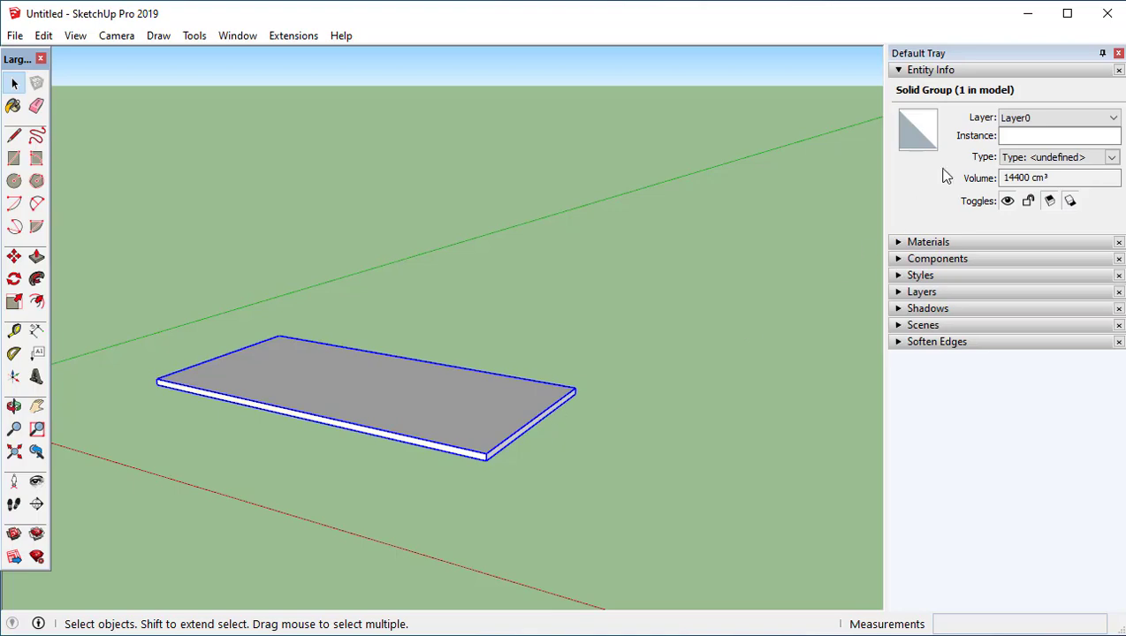
Open the panel group for editing and draw a small rectangle in the middle of its top face
{"action": "mouse_move", "coordinate": [473, 413]}
{"action": "middle_mouse_down"}
{"action": "mouse_move", "coordinate": [465, 256]}
{"action": "mouse_move", "coordinate": [397, 438]}
{"action": "mouse_move", "coordinate": [414, 415]}
{"action": "mouse_move", "coordinate": [488, 393]}
{"action": "mouse_move", "coordinate": [423, 334]}
{"action": "mouse_move", "coordinate": [462, 395]}
{"action": "middle_mouse_up"}
{"action": "double_click", "coordinate": [476, 367]}
{"action": "middle_click_drag", "start_coordinate": [553, 420], "coordinate": [322, 395]}
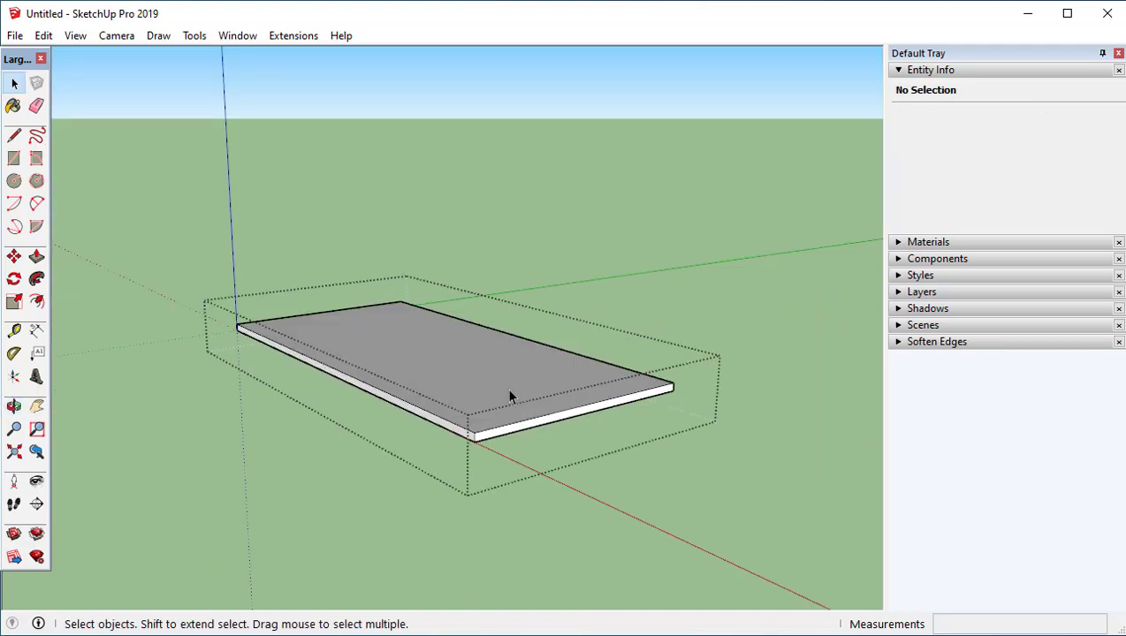
{"action": "middle_click_drag", "start_coordinate": [475, 376], "coordinate": [535, 402]}
{"action": "key", "text": "r"}
{"action": "left_click", "coordinate": [420, 357]}
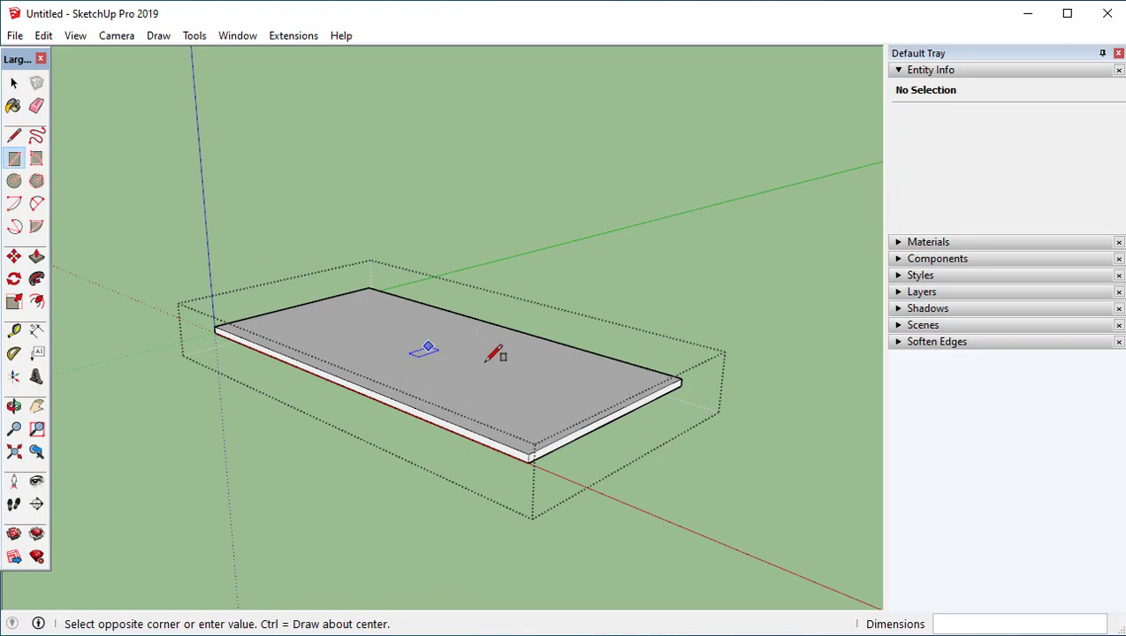
{"action": "left_click", "coordinate": [469, 386]}
Push/Pull the small rectangle upward into a block, then close the panel group and select it
{"action": "key", "text": "p"}
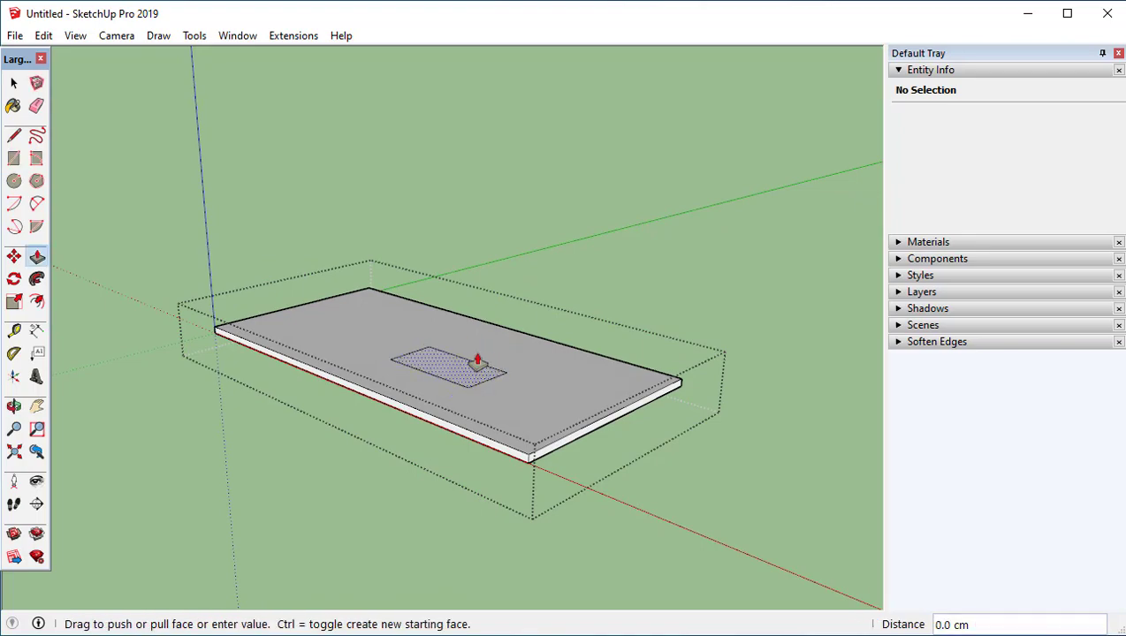
{"action": "left_click_drag", "start_coordinate": [475, 368], "coordinate": [475, 345]}
{"action": "key", "text": "space"}
{"action": "middle_click_drag", "start_coordinate": [639, 464], "coordinate": [648, 423]}
{"action": "left_click", "coordinate": [495, 236]}
{"action": "middle_click_drag", "start_coordinate": [478, 380], "coordinate": [571, 414]}
{"action": "left_click", "coordinate": [422, 322]}
{"action": "middle_click_drag", "start_coordinate": [674, 402], "coordinate": [174, 242]}
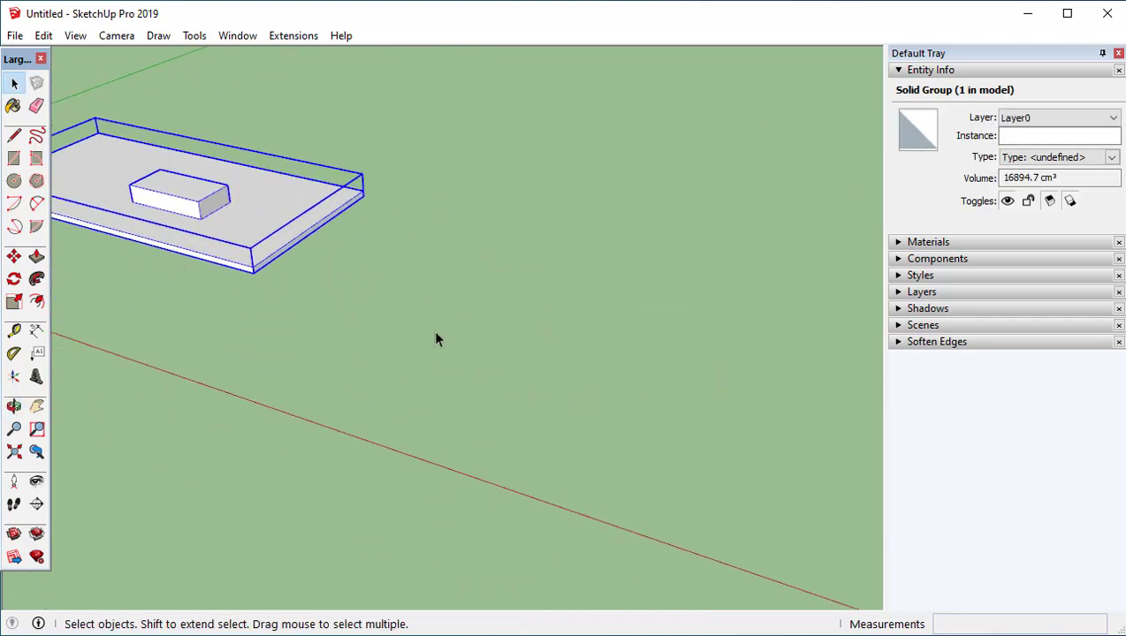
Draw a rectangle on the ground beside the panel and make its face and edges a group
{"action": "key", "text": "r"}
{"action": "left_click", "coordinate": [413, 382]}
{"action": "left_click", "coordinate": [734, 334]}
{"action": "key", "text": "space"}
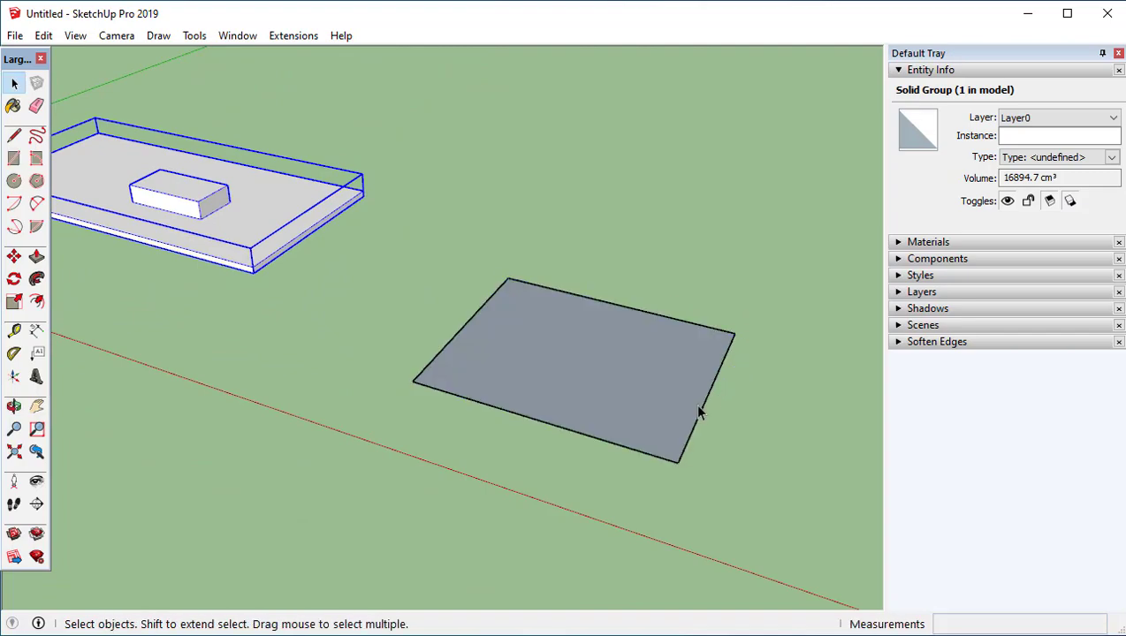
{"action": "double_click", "coordinate": [619, 394]}
{"action": "right_click", "coordinate": [619, 395]}
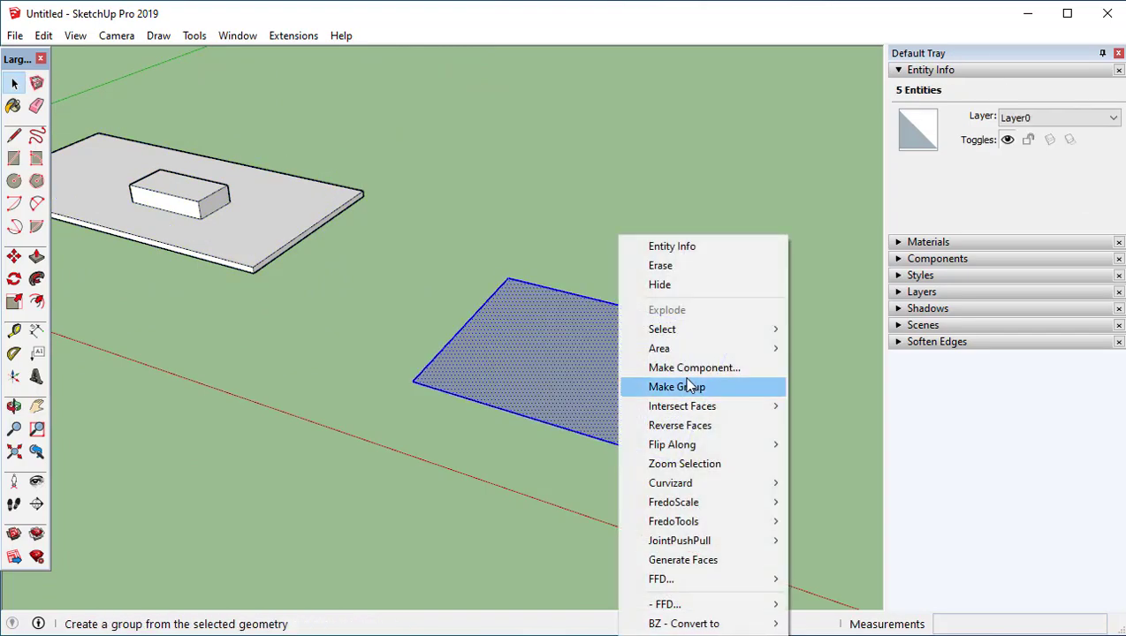
{"action": "left_click", "coordinate": [695, 389]}
Draw an ungrouped rectangle on the ground beside the grouped one and select each of them in turn
{"action": "middle_click_drag", "start_coordinate": [734, 420], "coordinate": [495, 391]}
{"action": "key", "text": "r"}
{"action": "left_click", "coordinate": [487, 397]}
{"action": "middle_click_drag", "start_coordinate": [776, 386], "coordinate": [664, 347], "text": "shift"}
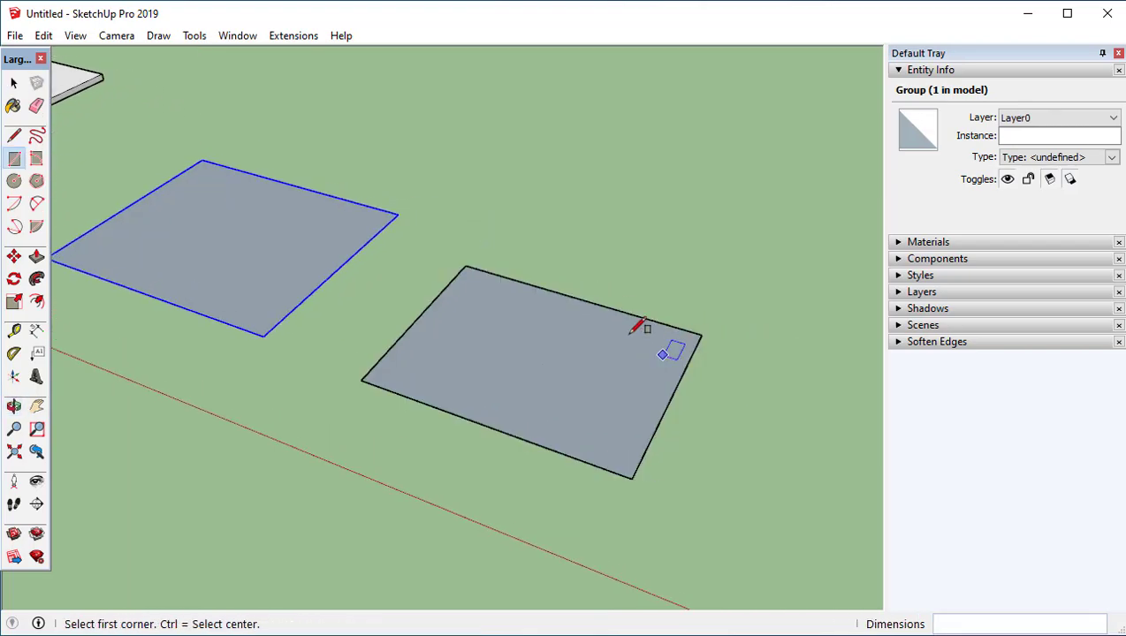
{"action": "middle_click_drag", "start_coordinate": [558, 357], "coordinate": [606, 360]}
{"action": "key", "text": "space"}
{"action": "left_click", "coordinate": [608, 356]}
{"action": "left_click", "coordinate": [241, 250]}
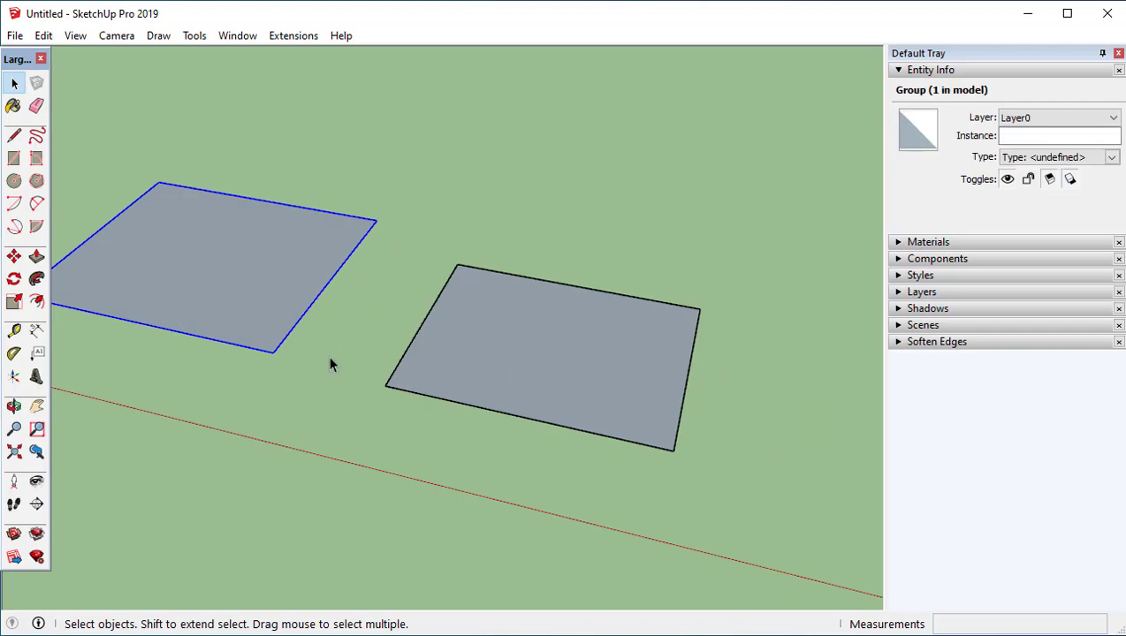
Draw a smaller rectangle inside the grouped rectangle and another inside the ungrouped rectangle
{"action": "key", "text": "r"}
{"action": "left_click", "coordinate": [150, 272]}
{"action": "left_click", "coordinate": [298, 252]}
{"action": "left_click", "coordinate": [487, 364]}
{"action": "left_click", "coordinate": [639, 346]}
{"action": "middle_click_drag", "start_coordinate": [618, 358], "coordinate": [563, 459]}
{"action": "key", "text": "space"}
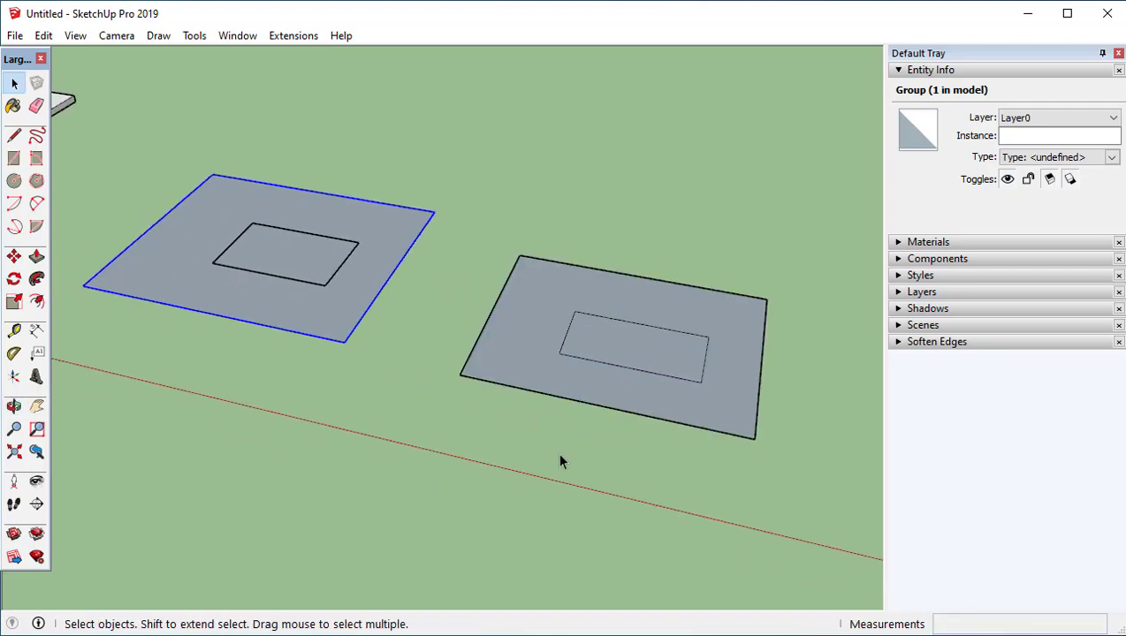
Select the face and edges inside the grouped rectangle and try to move them from the near corner
{"action": "double_click", "coordinate": [307, 267]}
{"action": "double_click", "coordinate": [309, 267]}
{"action": "left_click", "coordinate": [345, 336]}
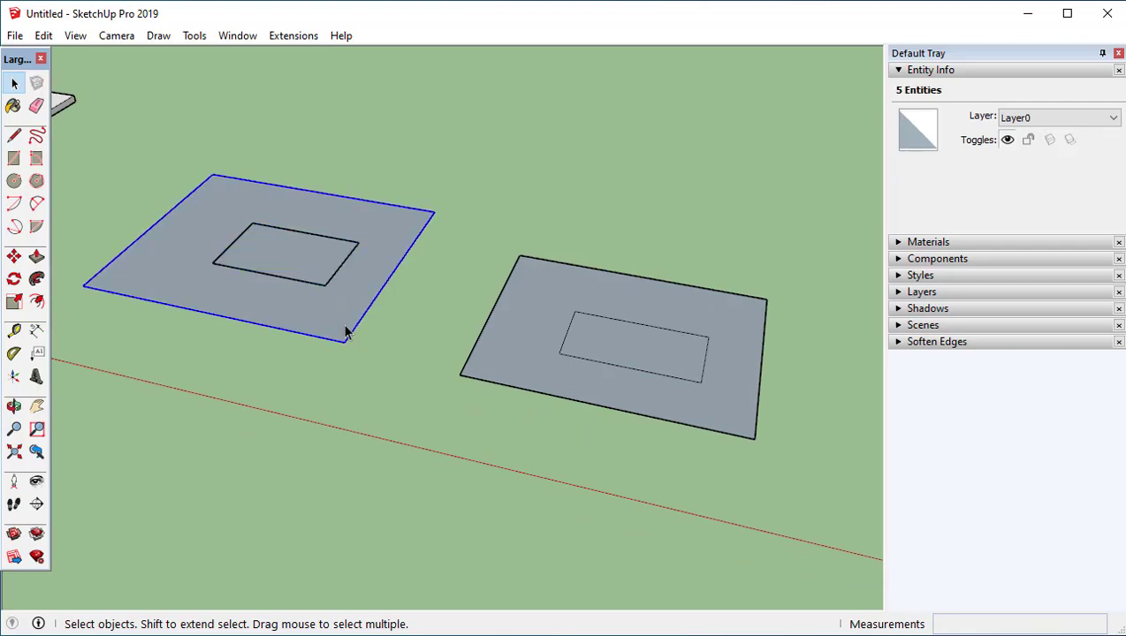
{"action": "key", "text": "m"}
{"action": "left_click", "coordinate": [347, 345]}
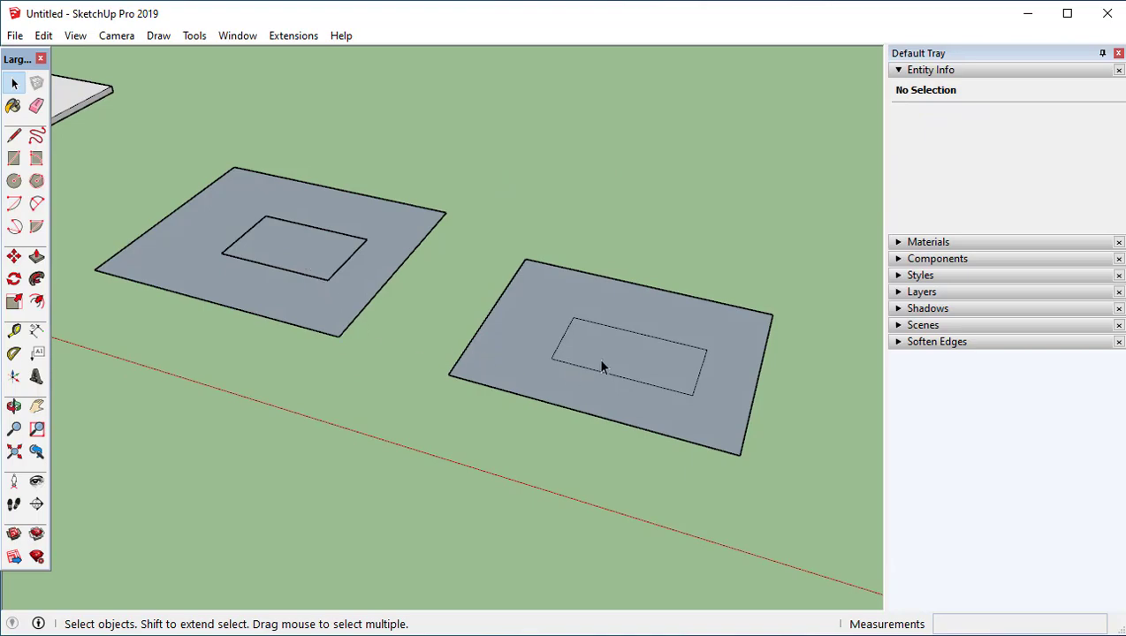
Delete the small inner face from the ungrouped rectangle to cut an opening in it
{"action": "middle_click_drag", "start_coordinate": [601, 367], "coordinate": [458, 287]}
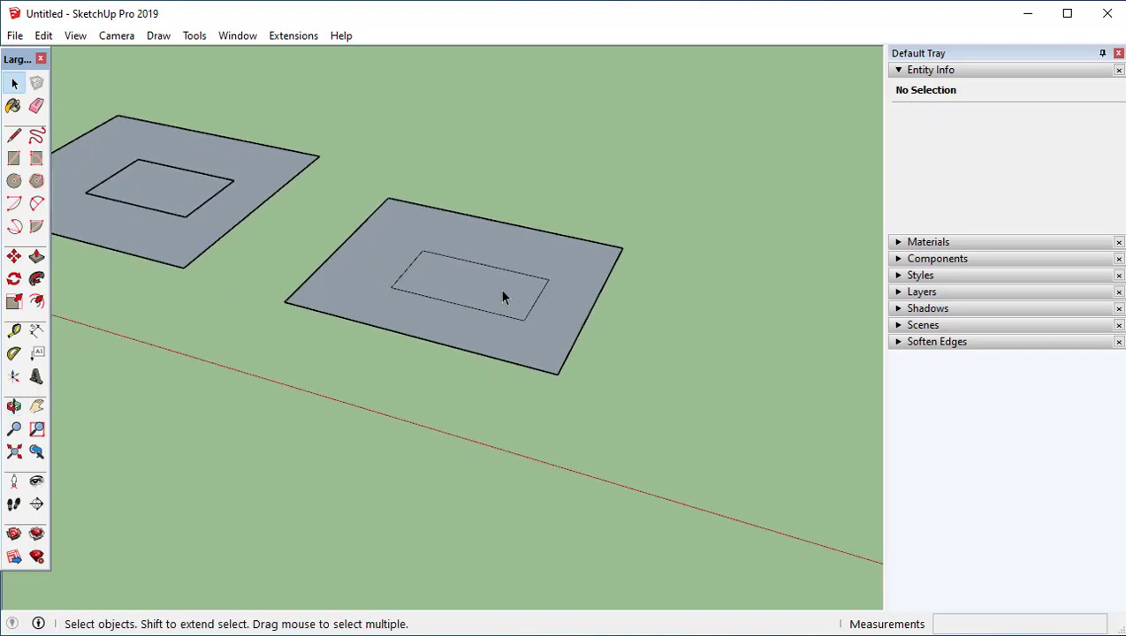
{"action": "left_click", "coordinate": [441, 284]}
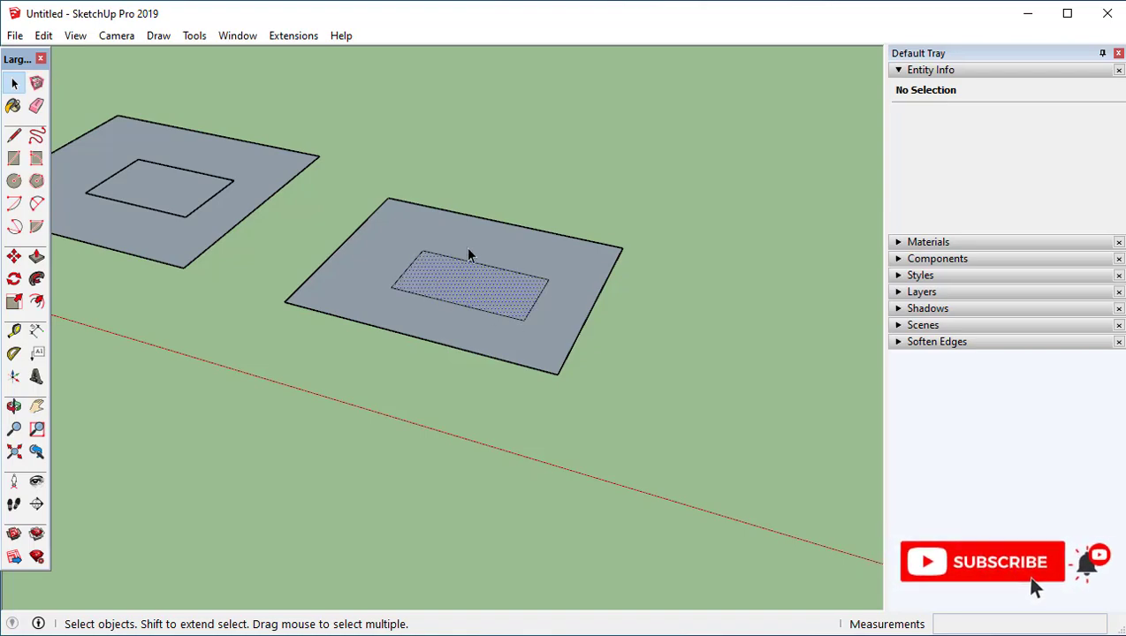
{"action": "left_click", "coordinate": [468, 253]}
{"action": "left_click", "coordinate": [497, 247]}
{"action": "left_click", "coordinate": [484, 296]}
{"action": "left_click", "coordinate": [484, 298]}
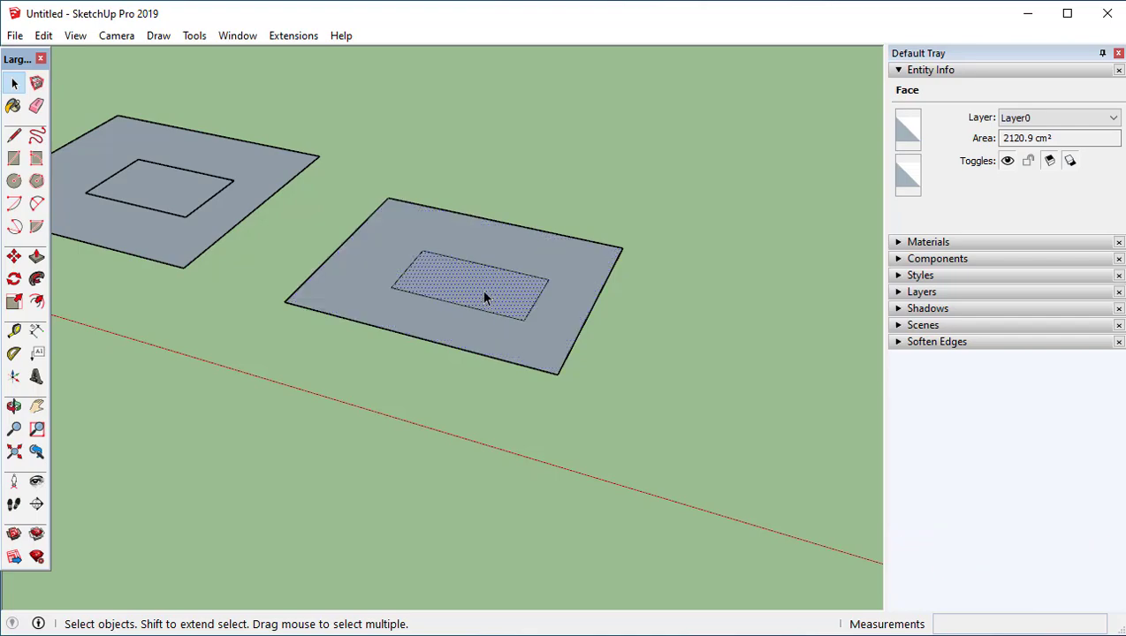
{"action": "key", "text": "Delete"}
{"action": "middle_click_drag", "start_coordinate": [523, 370], "coordinate": [442, 336]}
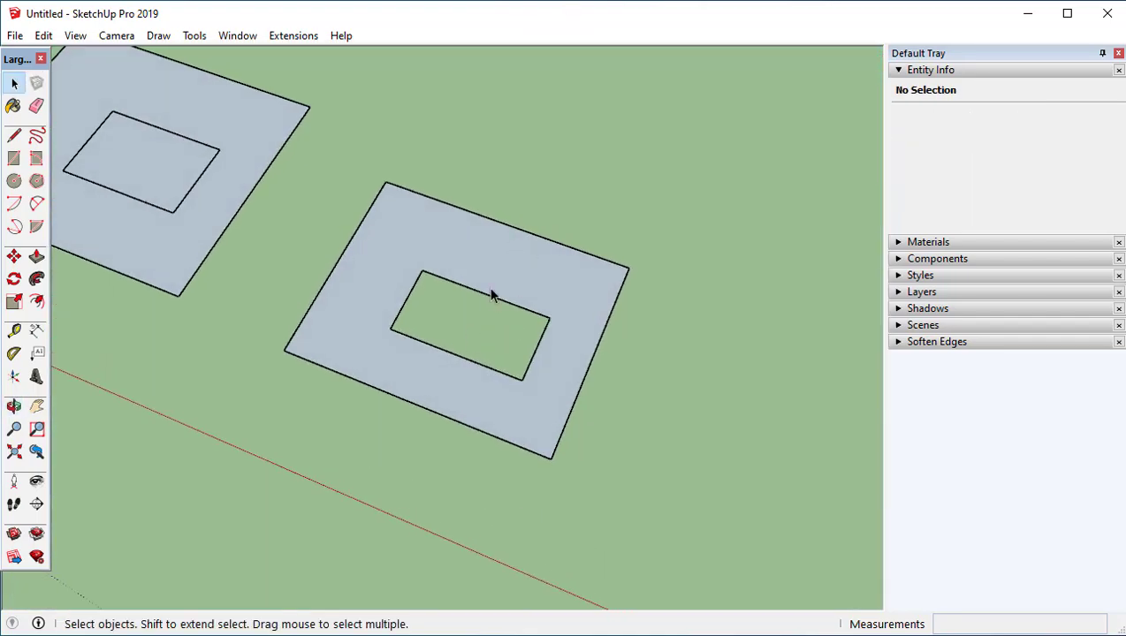
Compare selecting the grouped rectangle as a whole with selecting the ungrouped rectangle's face around the opening
{"action": "scroll", "coordinate": [464, 337], "scroll_direction": "down", "scroll_amount": 2}
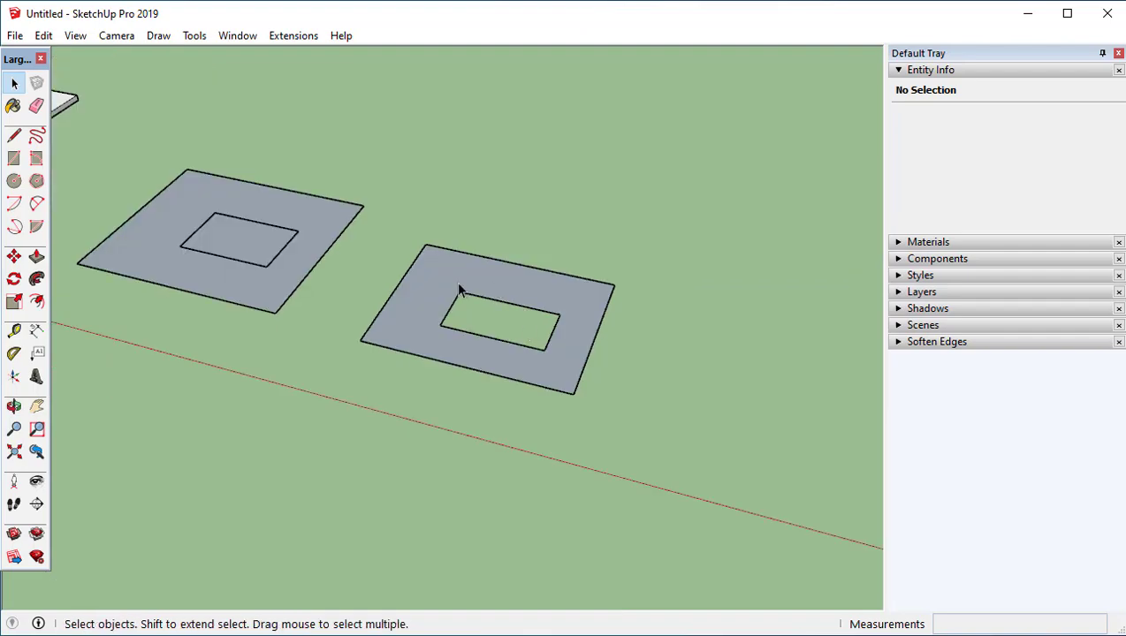
{"action": "left_click", "coordinate": [266, 266]}
{"action": "left_click", "coordinate": [285, 225]}
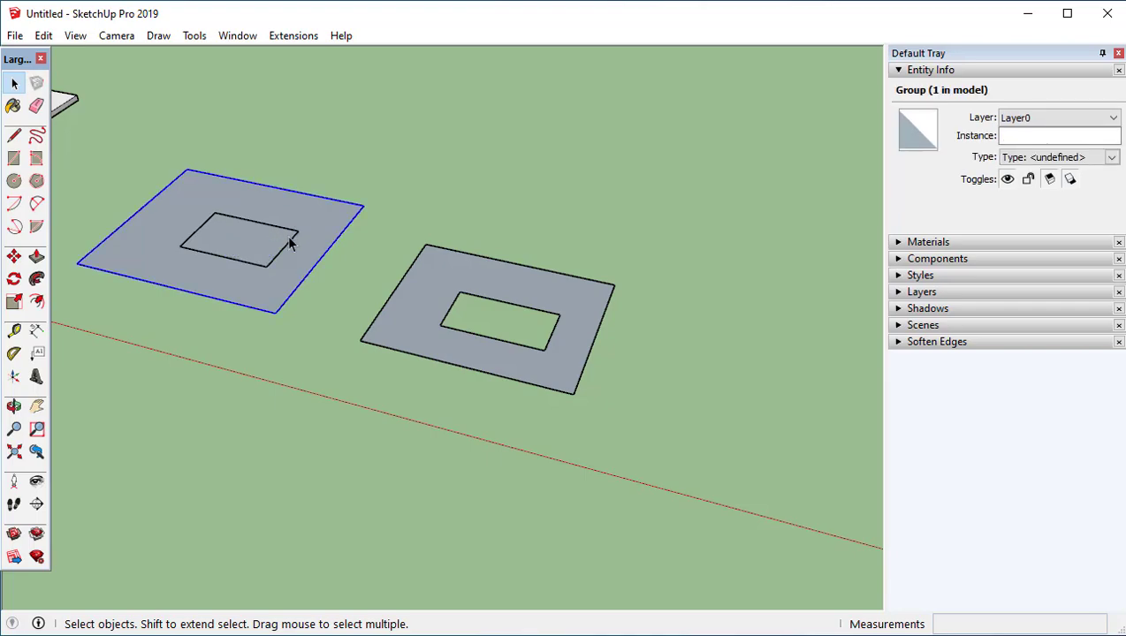
{"action": "left_click", "coordinate": [447, 276]}
{"action": "middle_click_drag", "start_coordinate": [520, 271], "coordinate": [545, 322]}
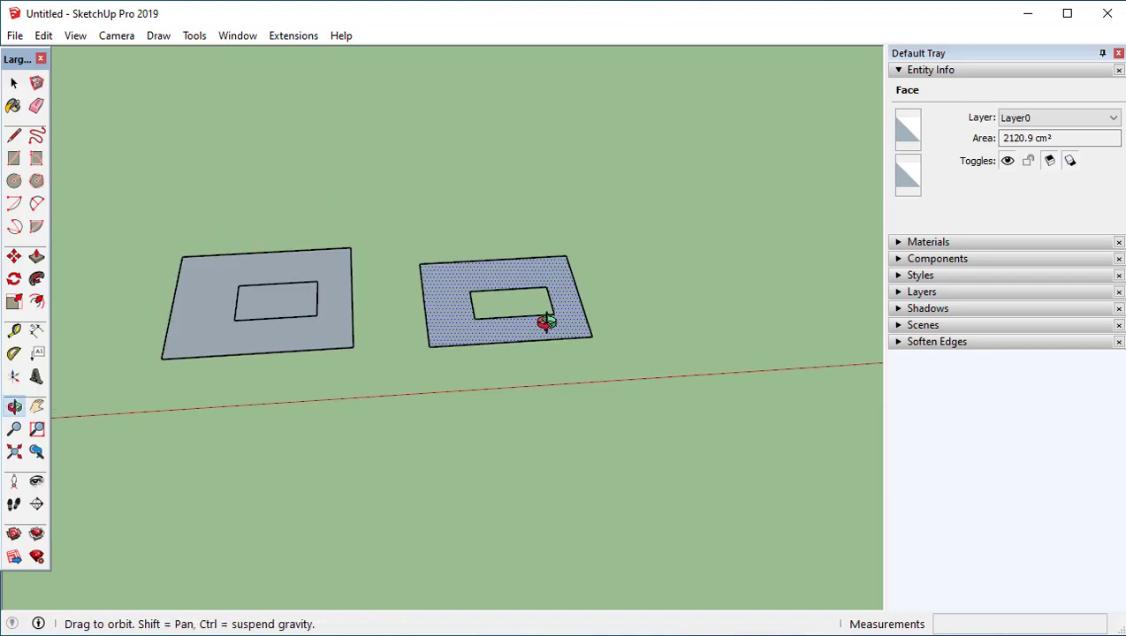
Delete the practice rectangles beside the panel
{"action": "middle_click_drag", "start_coordinate": [355, 349], "coordinate": [775, 376]}
{"action": "left_click_drag", "start_coordinate": [332, 149], "coordinate": [291, 131]}
{"action": "key", "text": "Delete"}
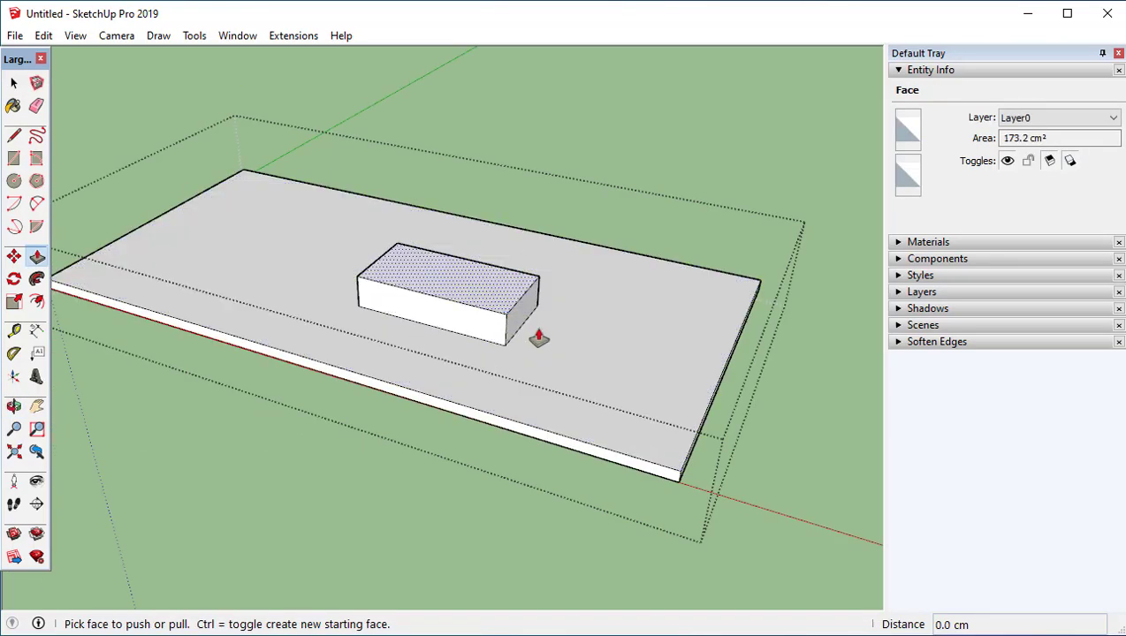
Remove the raised block from the panel's top face with Push/Pull and close the panel group
{"action": "scroll", "coordinate": [537, 336], "scroll_direction": "up", "scroll_amount": 2}
{"action": "left_click_drag", "start_coordinate": [502, 334], "coordinate": [296, 297]}
{"action": "scroll", "coordinate": [283, 305], "scroll_direction": "down", "scroll_amount": 3}
{"action": "middle_click_drag", "start_coordinate": [365, 351], "coordinate": [403, 320]}
{"action": "key", "text": "space"}
{"action": "left_click", "coordinate": [697, 266]}
Move the panel group 74 cm straight up along the blue axis
{"action": "left_click", "coordinate": [468, 294]}
{"action": "scroll", "coordinate": [666, 372], "scroll_direction": "down", "scroll_amount": 1}
{"action": "middle_click_drag", "start_coordinate": [482, 221], "coordinate": [464, 346]}
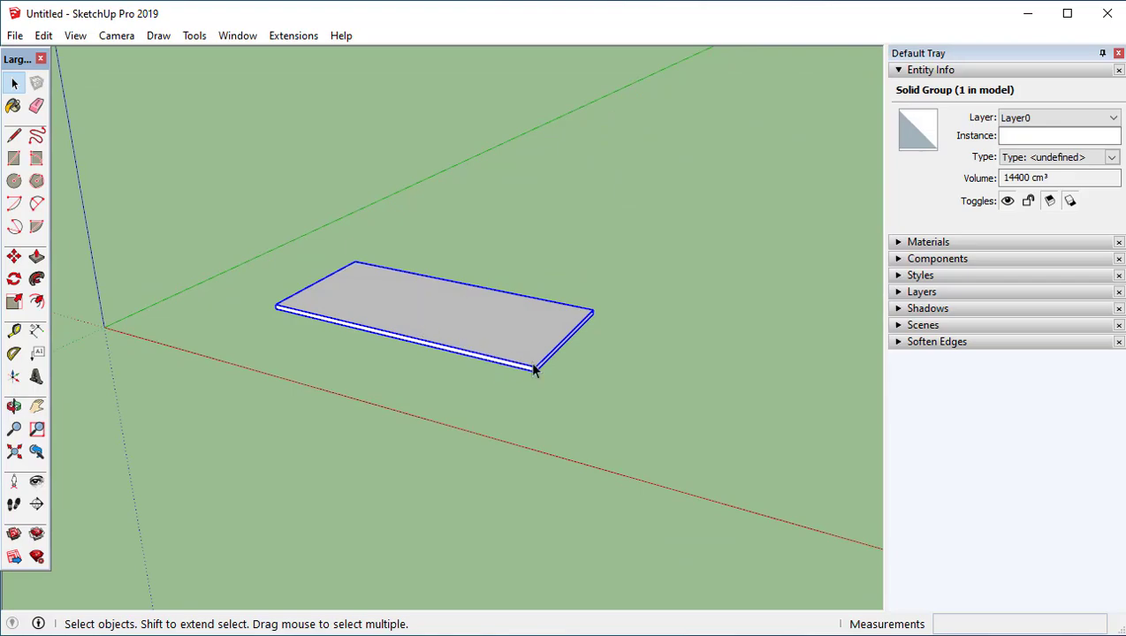
{"action": "scroll", "coordinate": [540, 398], "scroll_direction": "up", "scroll_amount": 1}
{"action": "key", "text": "m"}
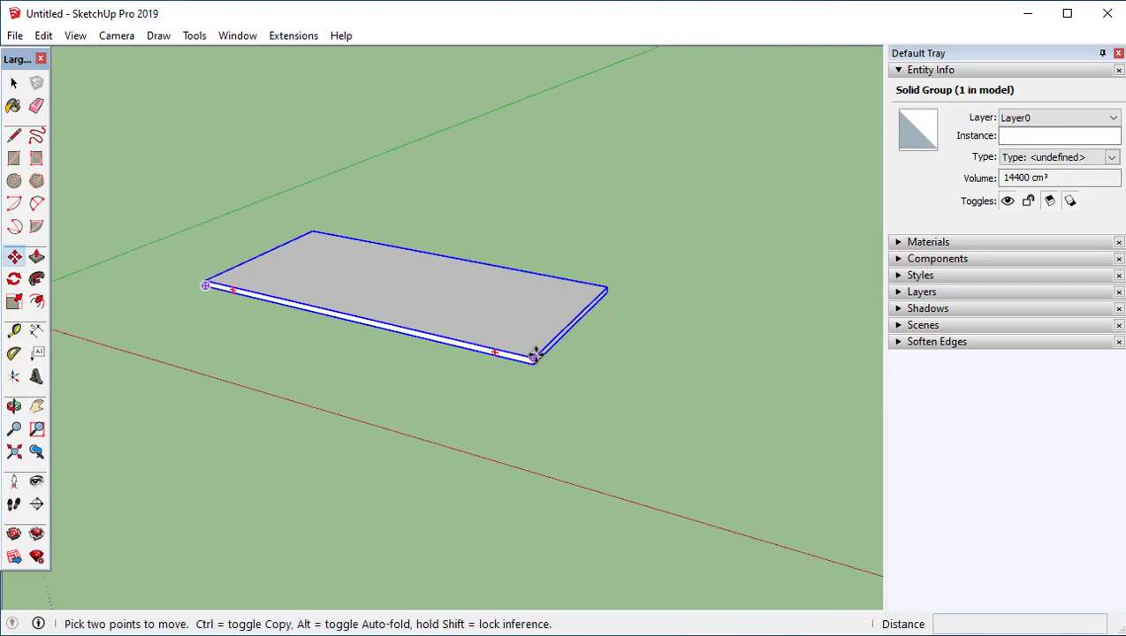
{"action": "left_click", "coordinate": [535, 355]}
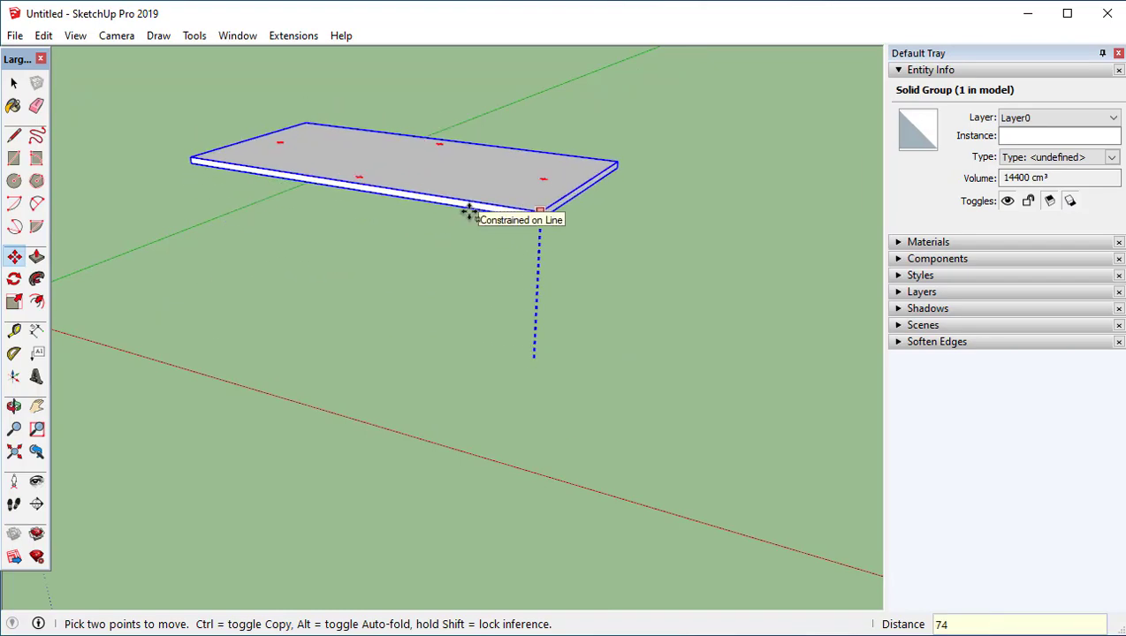
{"action": "type", "text": "74"}
{"action": "key", "text": "Return"}
{"action": "middle_click_drag", "start_coordinate": [548, 251], "coordinate": [581, 259]}
{"action": "key", "text": "space"}
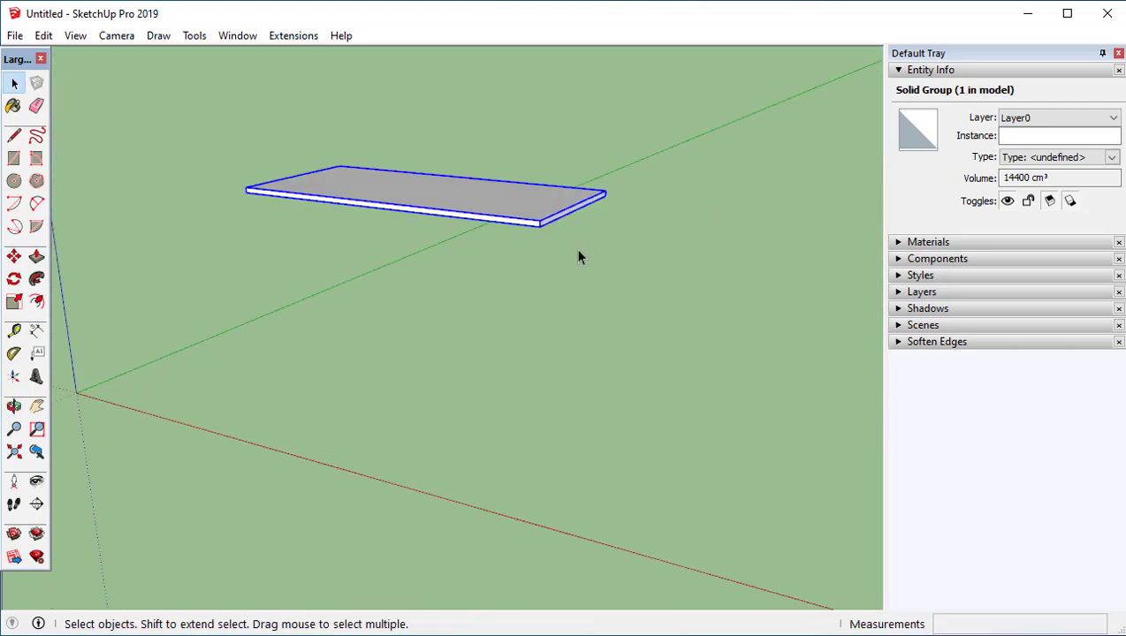
{"action": "mouse_move", "coordinate": [402, 259]}
{"action": "middle_mouse_down"}
{"action": "mouse_move", "coordinate": [460, 271]}
{"action": "mouse_move", "coordinate": [294, 257]}
{"action": "mouse_move", "coordinate": [418, 260]}
{"action": "middle_mouse_up"}
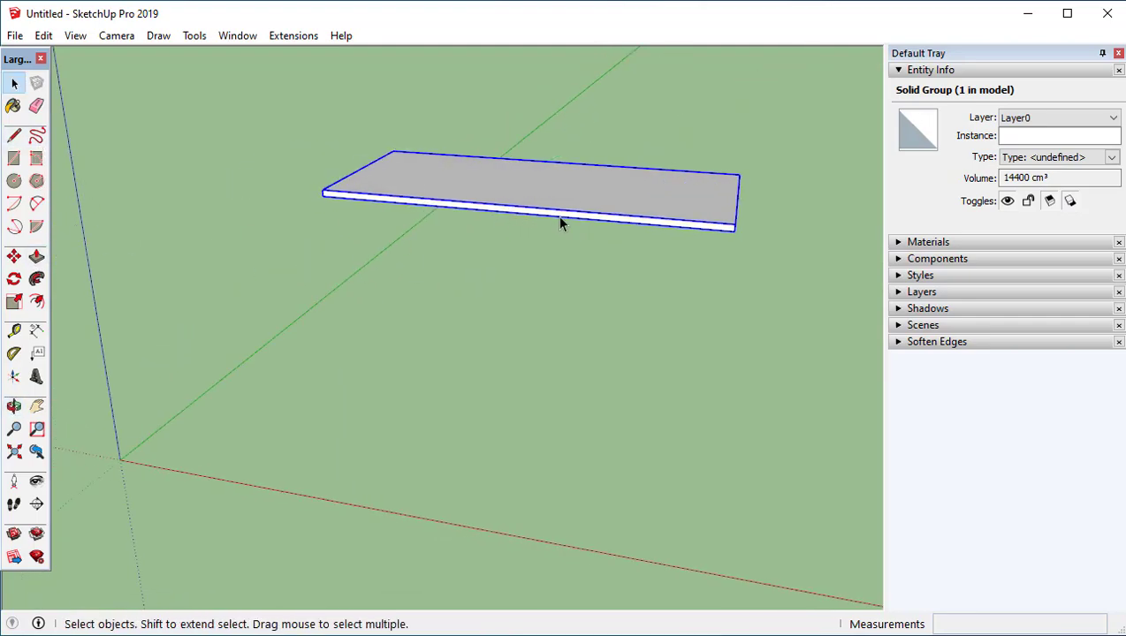
{"action": "middle_click_drag", "start_coordinate": [621, 221], "coordinate": [365, 233]}
{"action": "scroll", "coordinate": [341, 228], "scroll_direction": "up", "scroll_amount": 2}
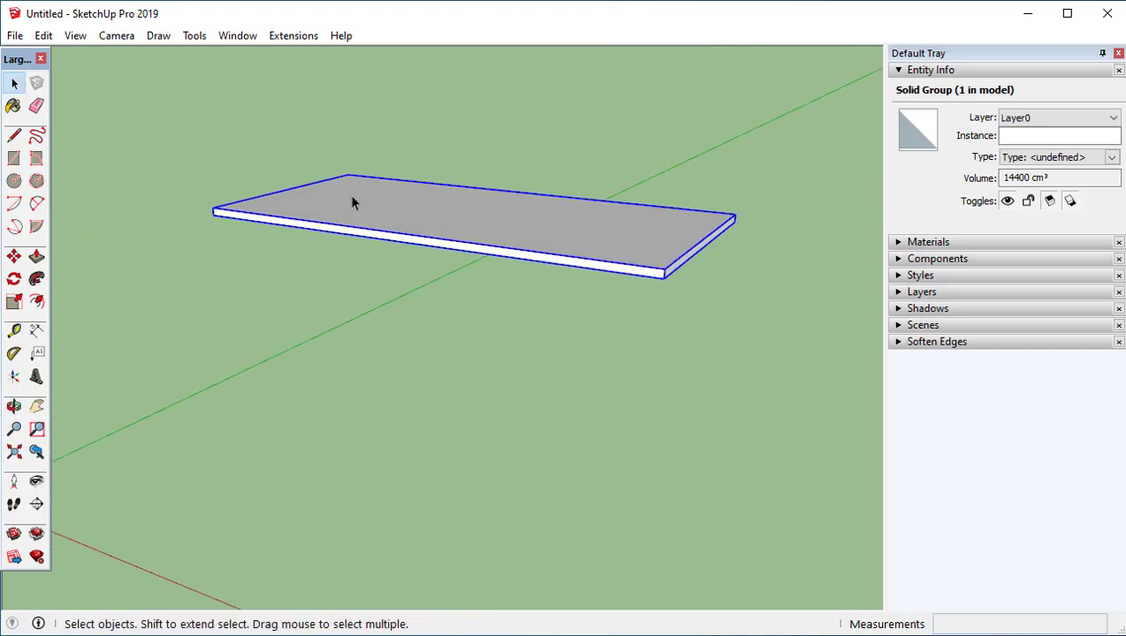
{"action": "key", "text": "m"}
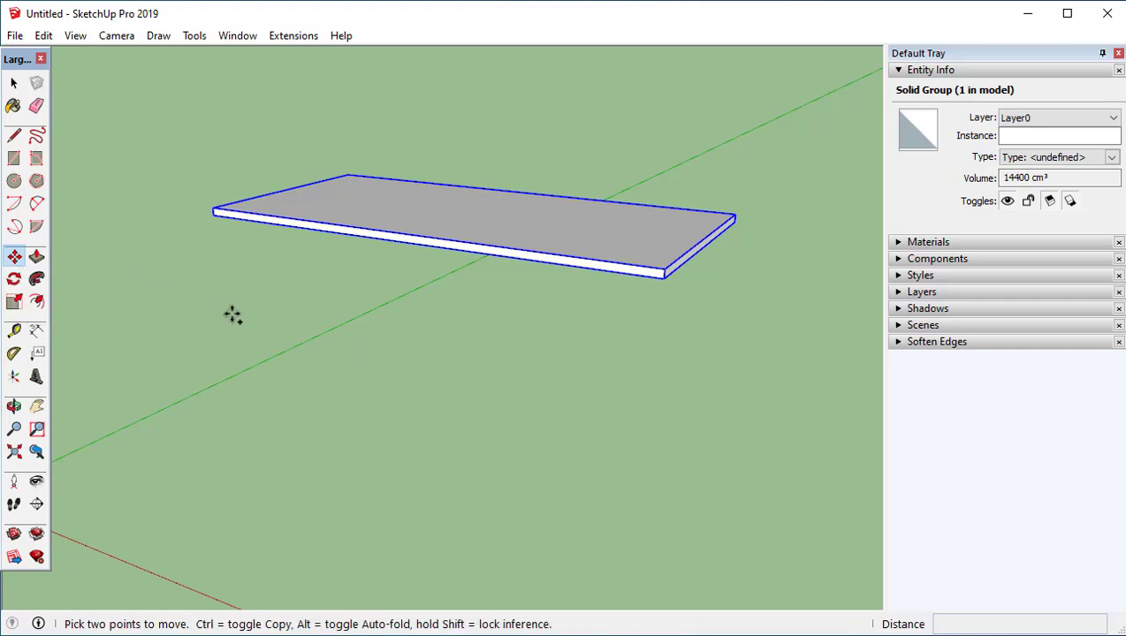
{"action": "key", "text": "space"}
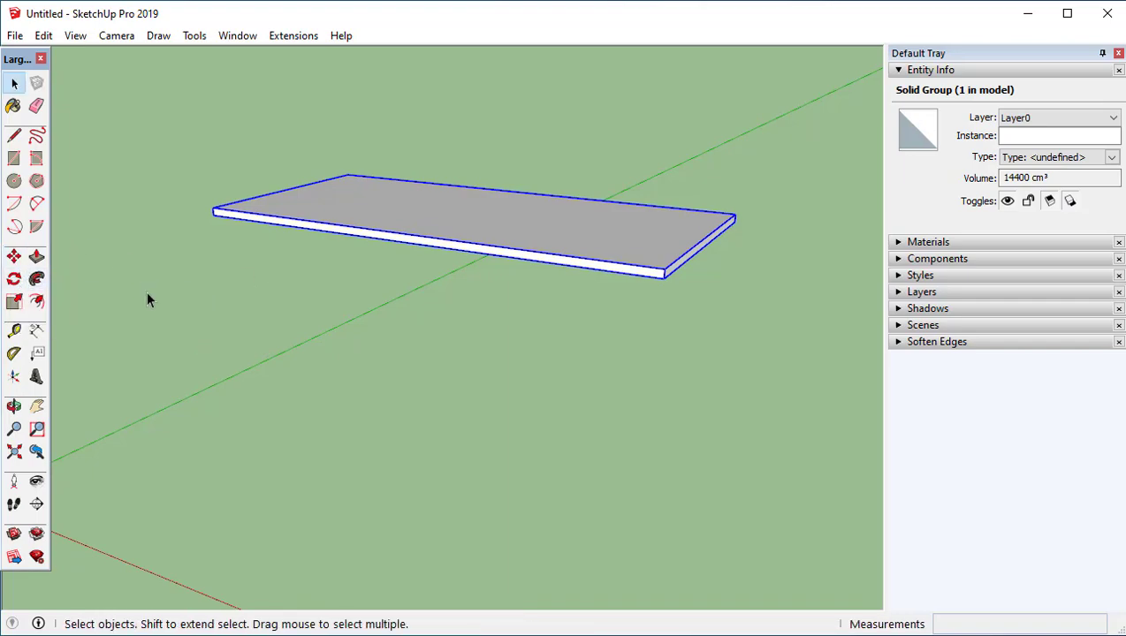
{"action": "middle_click_drag", "start_coordinate": [512, 232], "coordinate": [491, 265]}
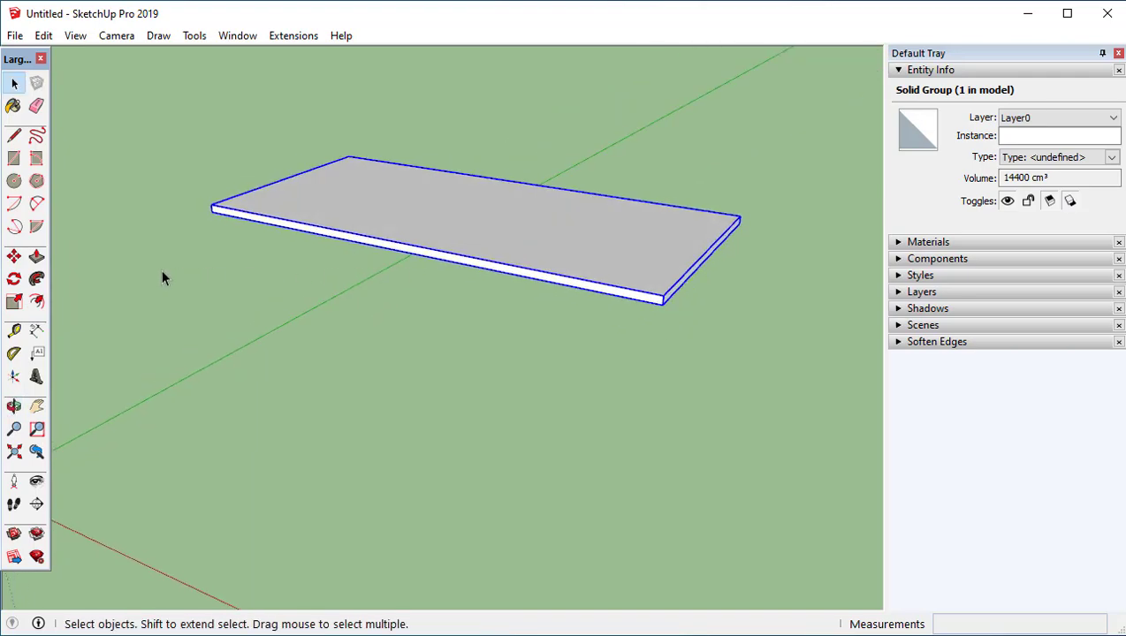
Copy the panel group 15 cm straight down along the blue axis with the Move tool
{"action": "left_click", "coordinate": [15, 258]}
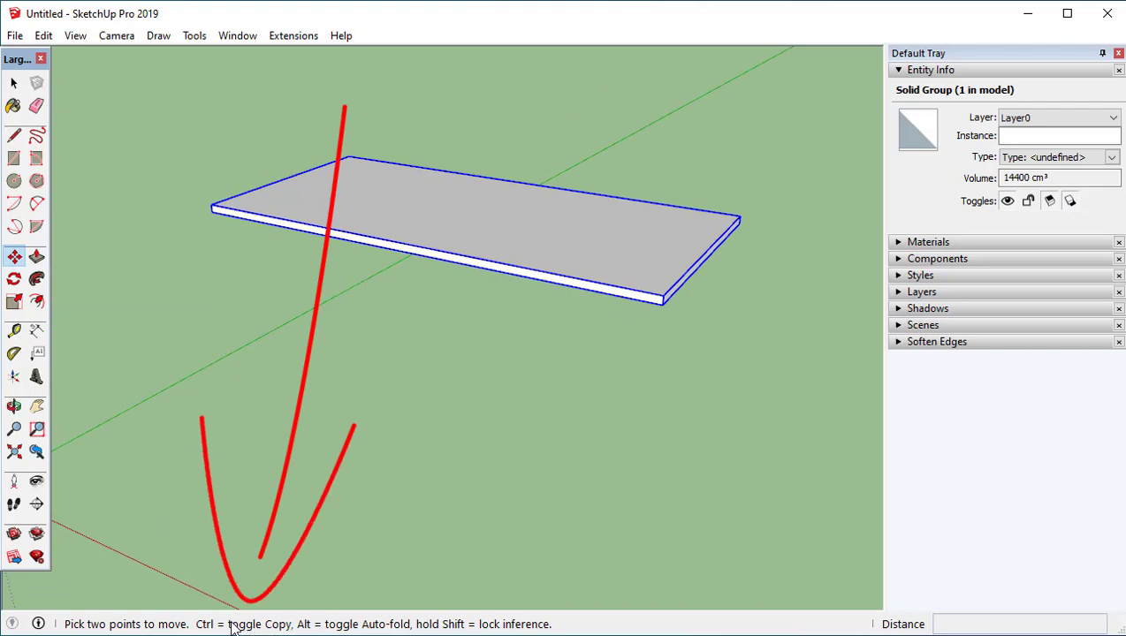
{"action": "mouse_move", "coordinate": [495, 354]}
{"action": "middle_mouse_down"}
{"action": "mouse_move", "coordinate": [506, 294]}
{"action": "mouse_move", "coordinate": [566, 327]}
{"action": "middle_mouse_up"}
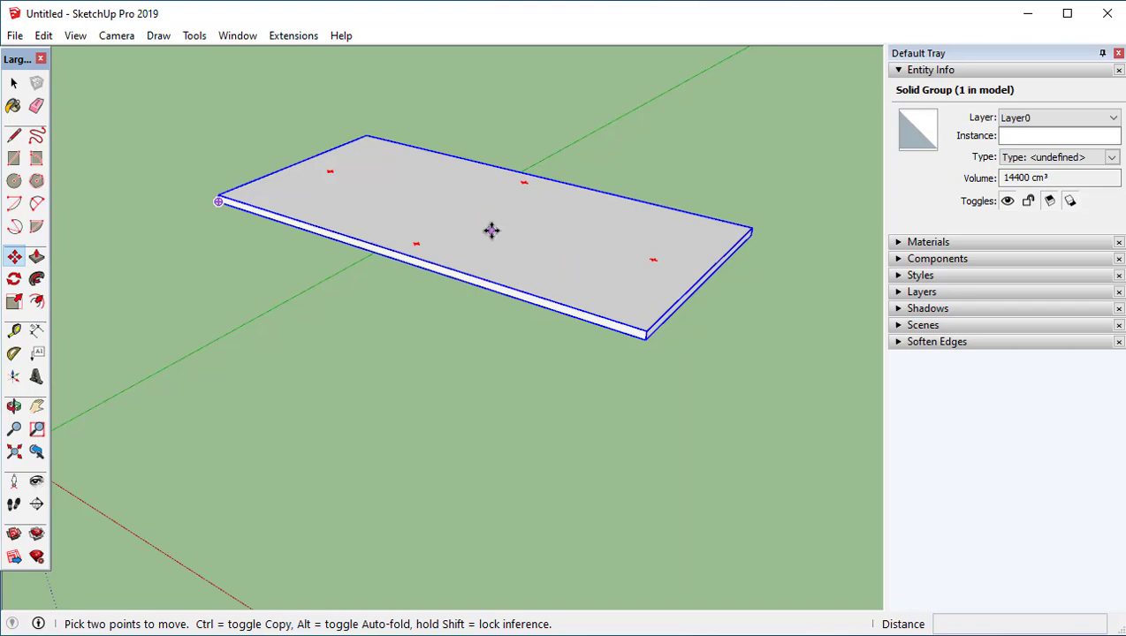
{"action": "left_click", "coordinate": [646, 331]}
{"action": "key", "text": "ctrl"}
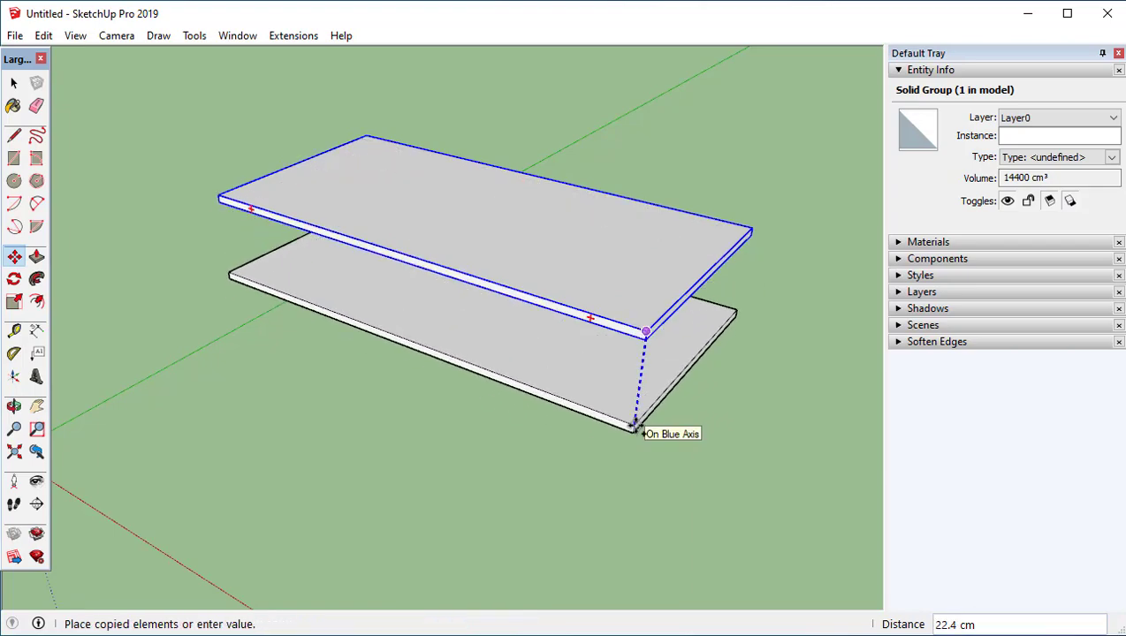
{"action": "middle_click_drag", "start_coordinate": [632, 414], "coordinate": [640, 334]}
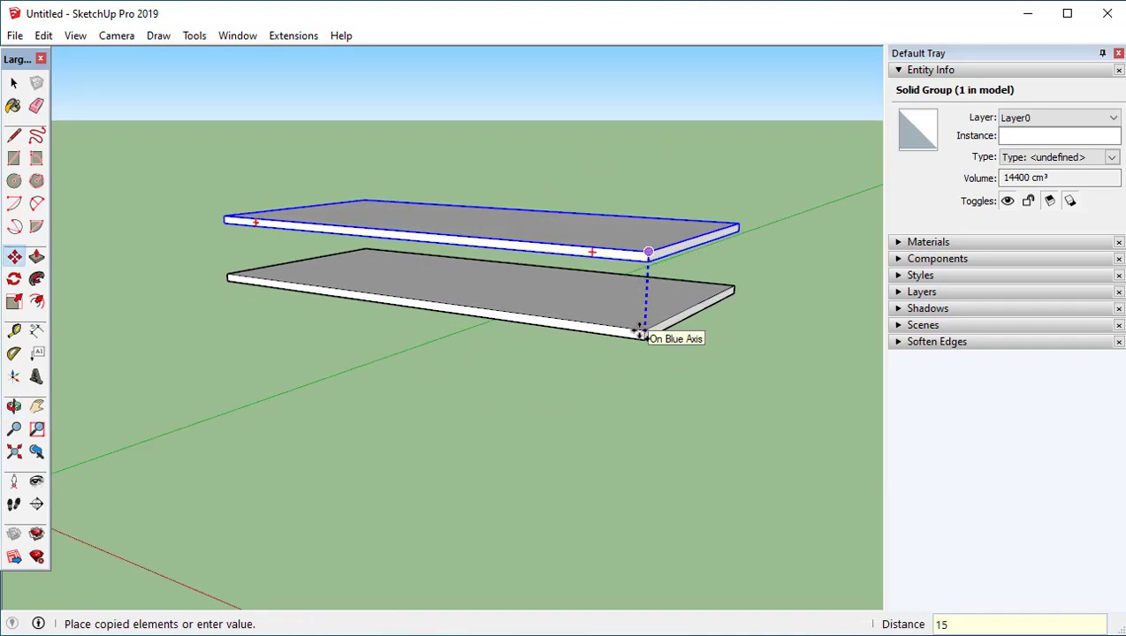
{"action": "key", "text": "Return"}
{"action": "middle_click_drag", "start_coordinate": [638, 327], "coordinate": [679, 271]}
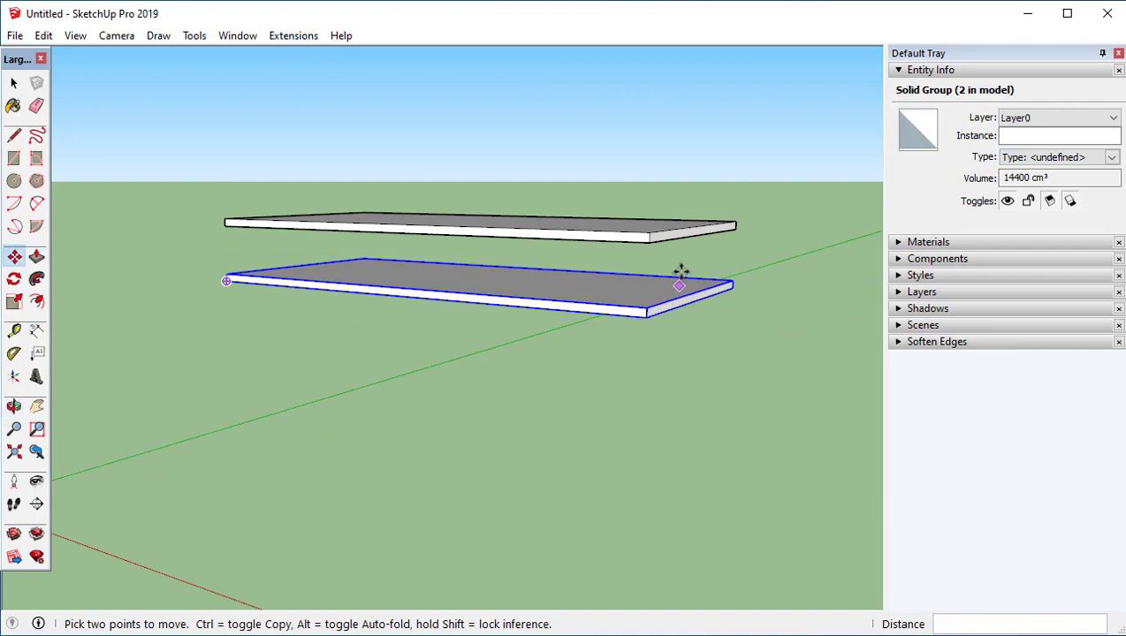
{"action": "middle_click_drag", "start_coordinate": [683, 227], "coordinate": [619, 309]}
{"action": "scroll", "coordinate": [448, 317], "scroll_direction": "up", "scroll_amount": 1}
{"action": "middle_click_drag", "start_coordinate": [449, 316], "coordinate": [485, 288]}
{"action": "scroll", "coordinate": [792, 334], "scroll_direction": "up", "scroll_amount": 2}
{"action": "middle_click_drag", "start_coordinate": [656, 320], "coordinate": [585, 326]}
{"action": "key", "text": "space"}
Shorten the lower panel by pushing its end face in 80 cm with Push/Pull, and close the group
{"action": "middle_click_drag", "start_coordinate": [272, 320], "coordinate": [135, 276]}
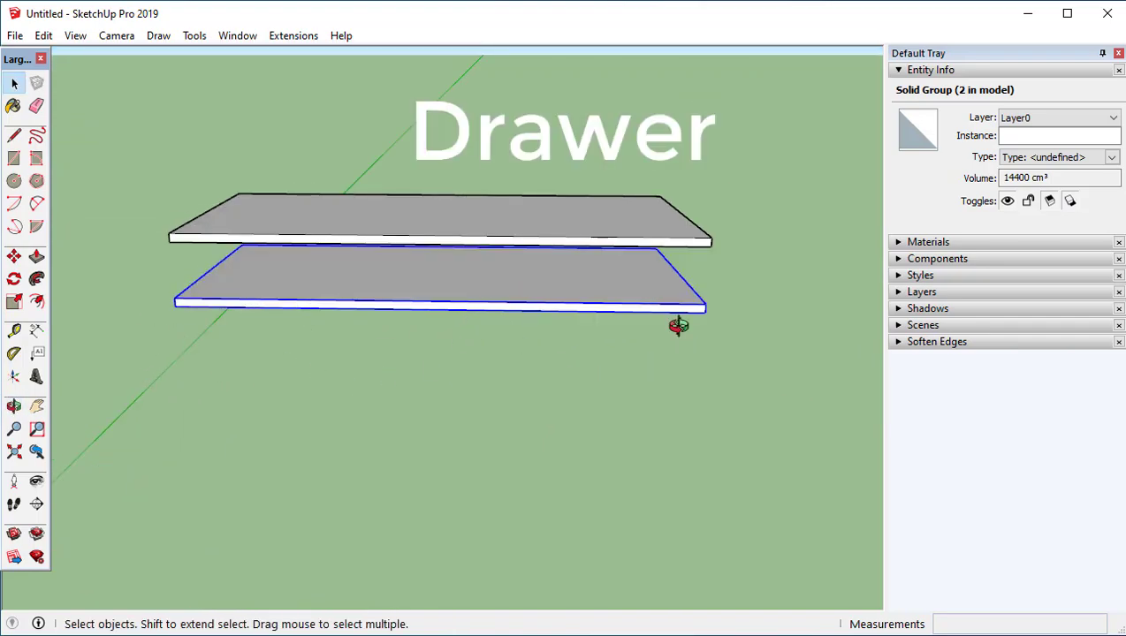
{"action": "middle_click_drag", "start_coordinate": [687, 336], "coordinate": [386, 320]}
{"action": "middle_click_drag", "start_coordinate": [495, 318], "coordinate": [362, 309]}
{"action": "double_click", "coordinate": [633, 340]}
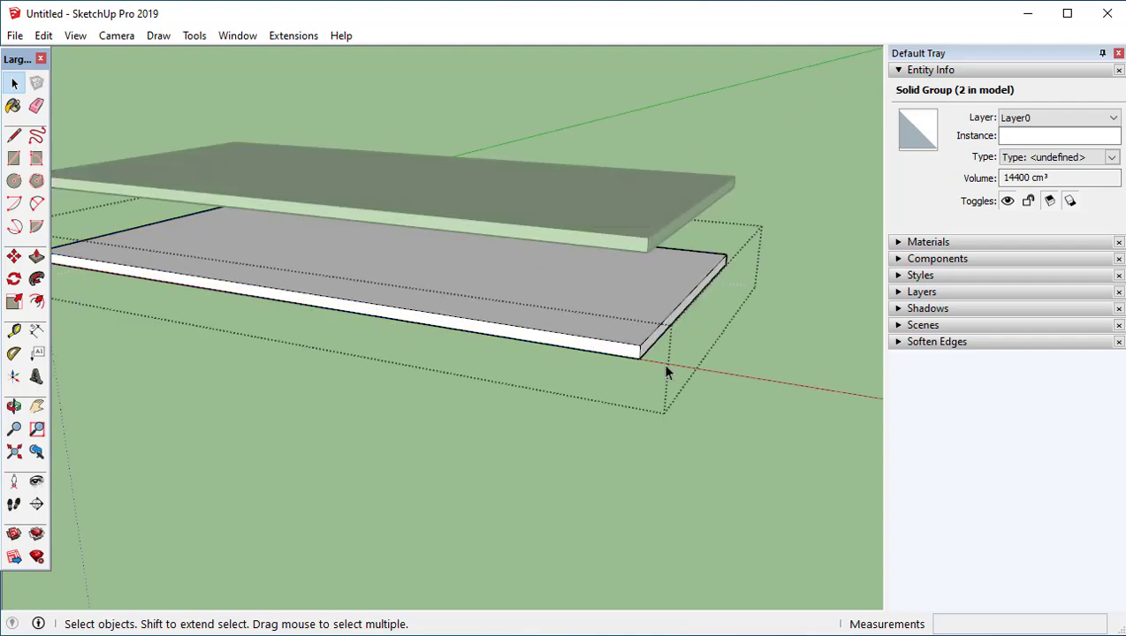
{"action": "middle_click_drag", "start_coordinate": [633, 344], "coordinate": [630, 355]}
{"action": "key", "text": "p"}
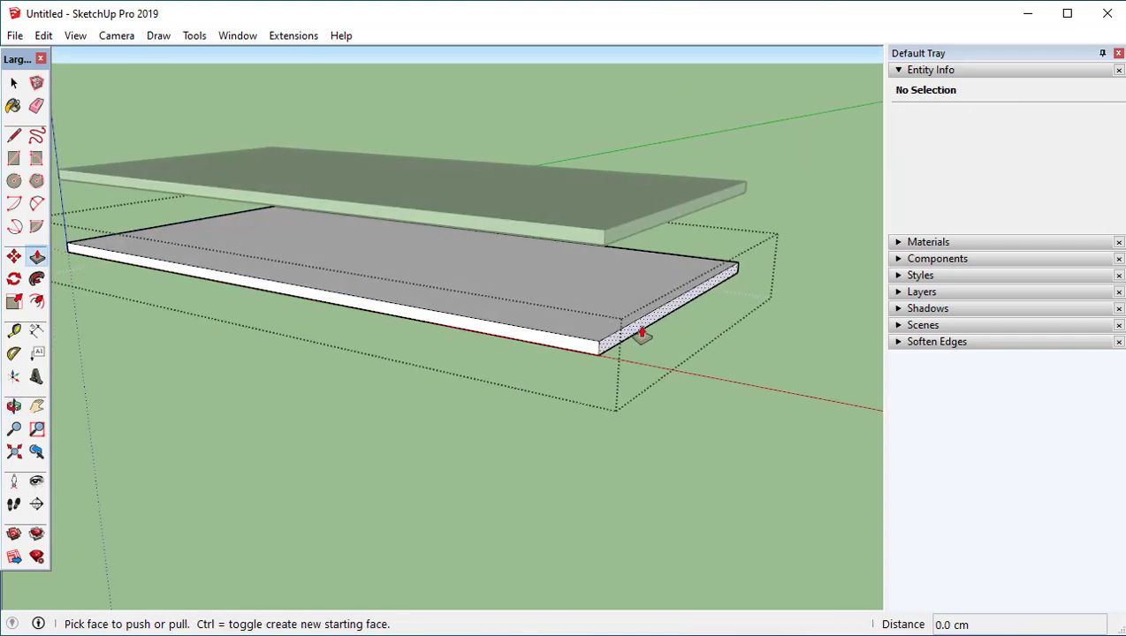
{"action": "left_click", "coordinate": [646, 338]}
{"action": "middle_click_drag", "start_coordinate": [447, 330], "coordinate": [489, 348]}
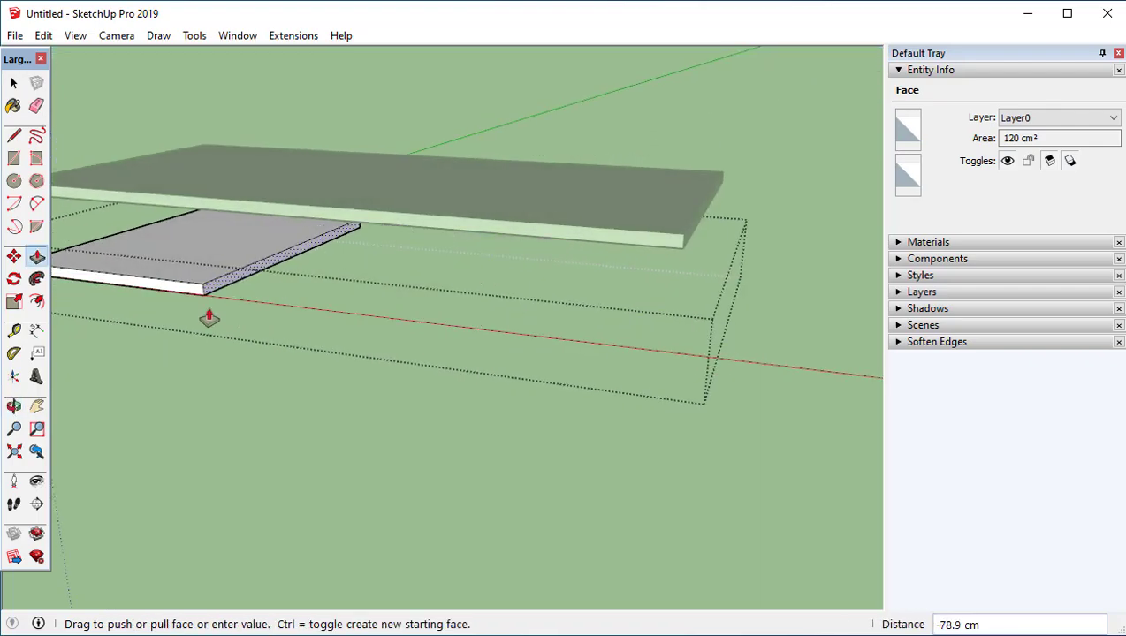
{"action": "key", "text": "Return"}
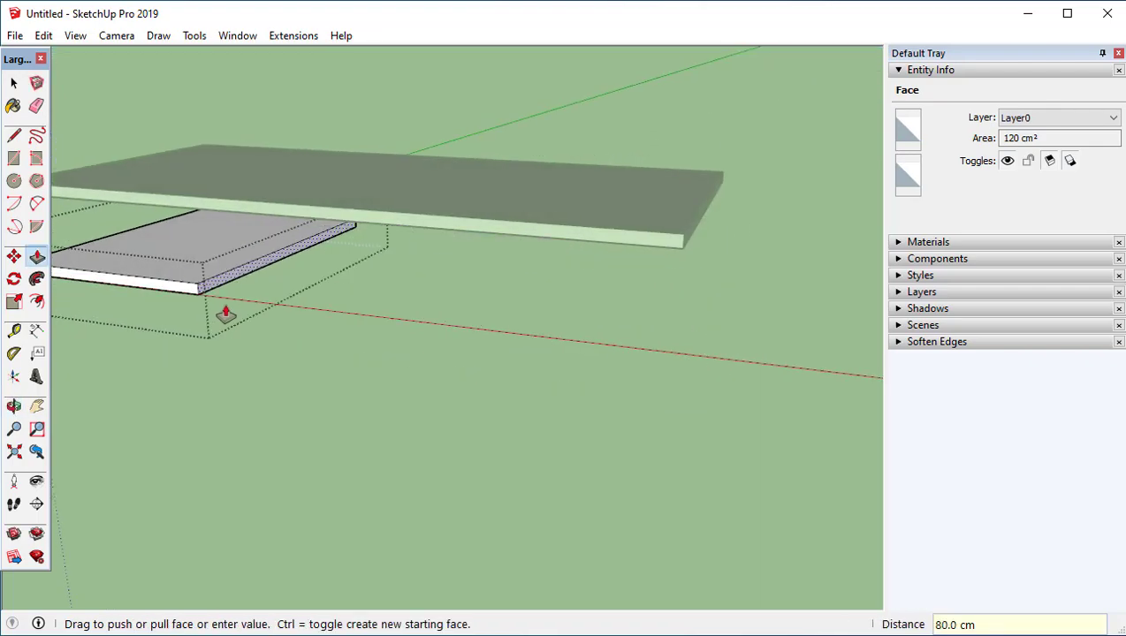
{"action": "key", "text": "space"}
{"action": "left_click", "coordinate": [285, 324]}
Pull the shortened panel's underside down with Push/Pull to form a drawer block 15 cm high
{"action": "middle_click_drag", "start_coordinate": [286, 323], "coordinate": [375, 322]}
{"action": "middle_click_drag", "start_coordinate": [468, 299], "coordinate": [444, 194]}
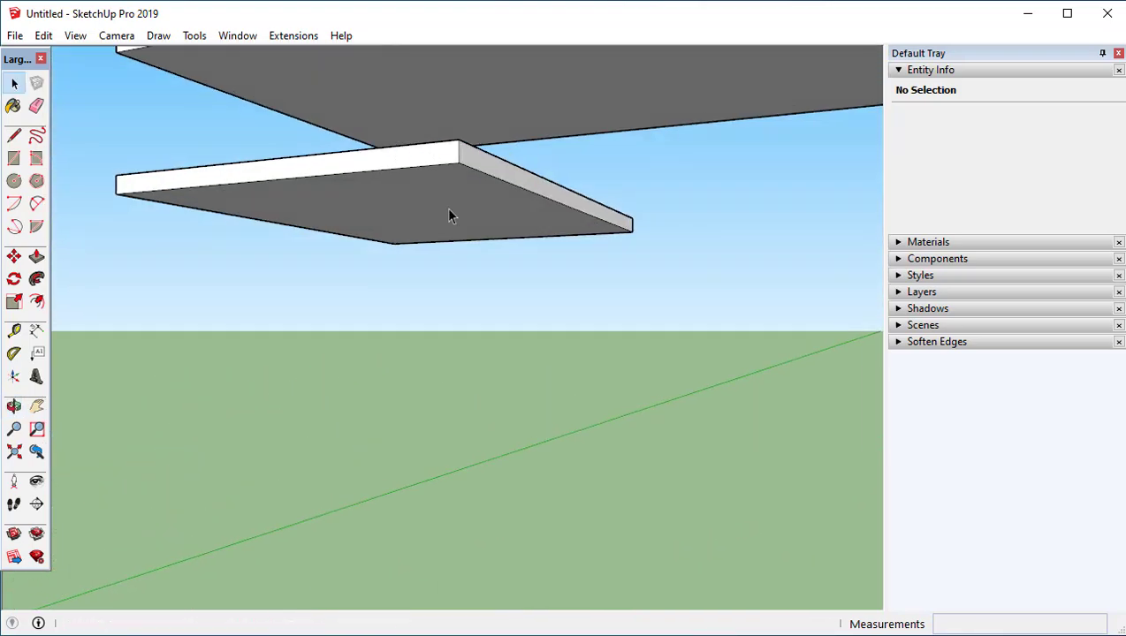
{"action": "key", "text": "p"}
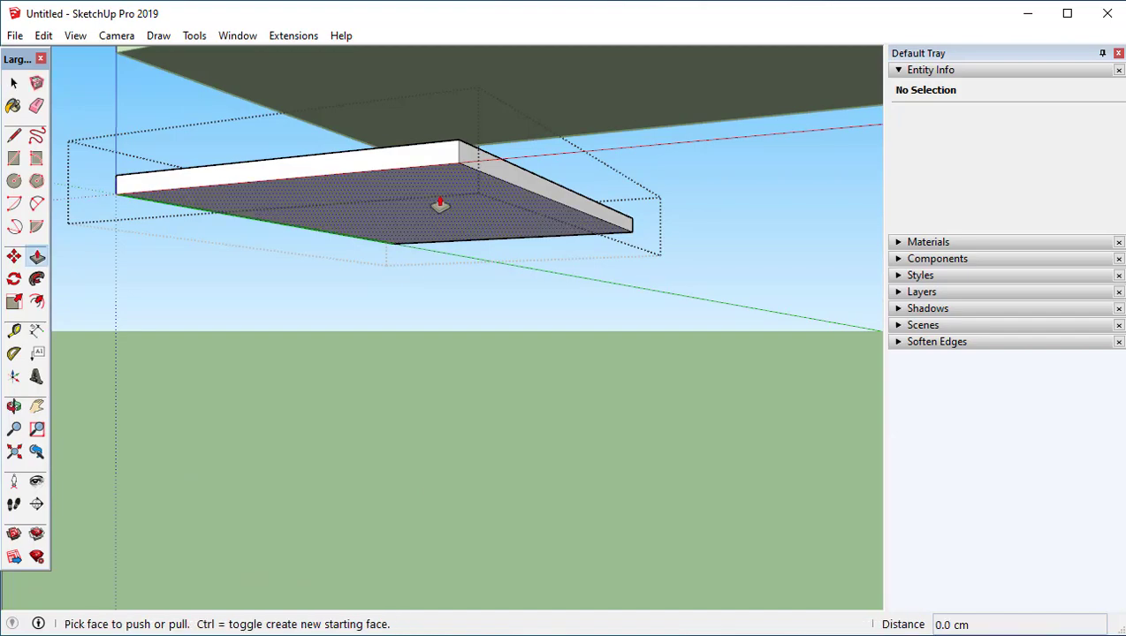
{"action": "left_click", "coordinate": [441, 204]}
{"action": "scroll", "coordinate": [429, 322], "scroll_direction": "down", "scroll_amount": 2}
{"action": "middle_click_drag", "start_coordinate": [429, 322], "coordinate": [425, 349]}
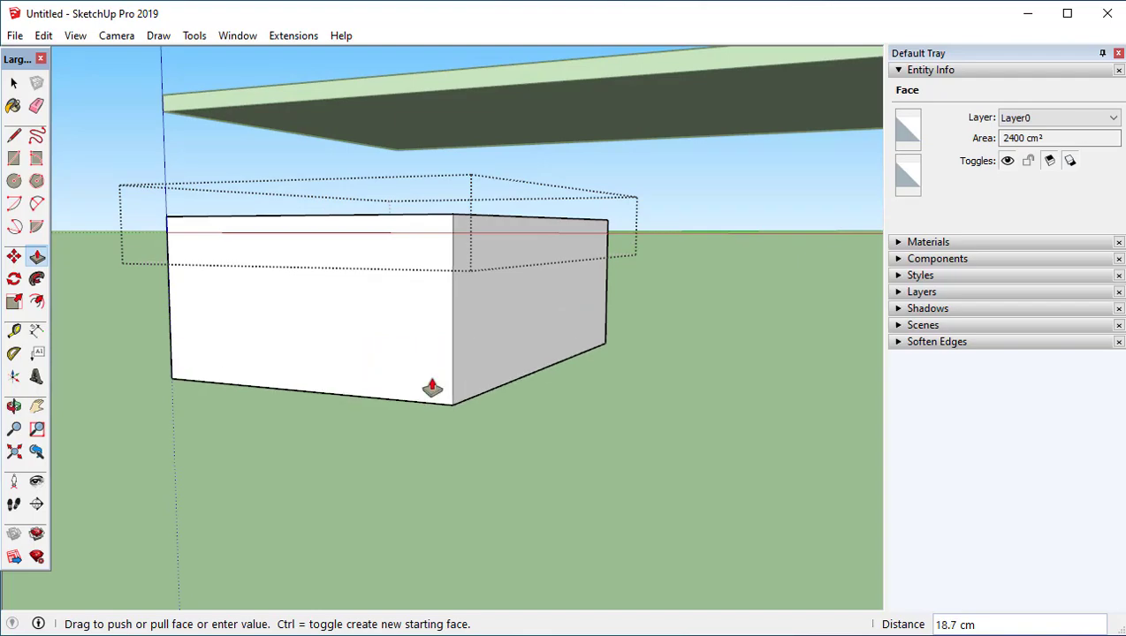
{"action": "key", "text": "Return"}
{"action": "key", "text": "space"}
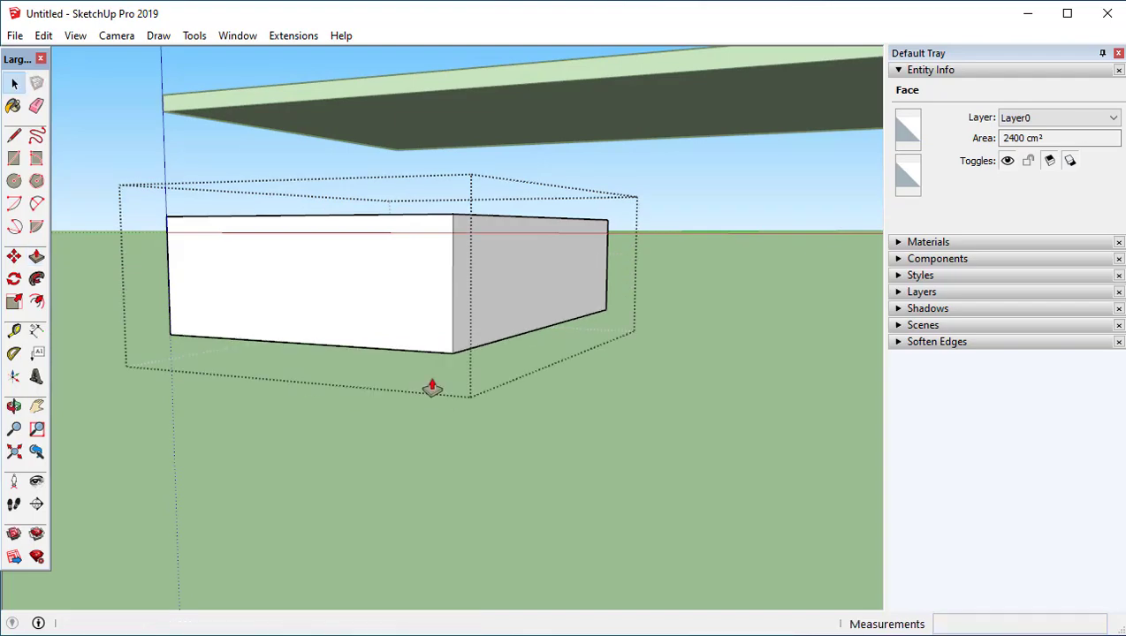
Check the height of the drawer block's front corner edge with the Dimension tool, without placing a dimension
{"action": "scroll", "coordinate": [577, 397], "scroll_direction": "down", "scroll_amount": 5}
{"action": "left_click", "coordinate": [36, 329]}
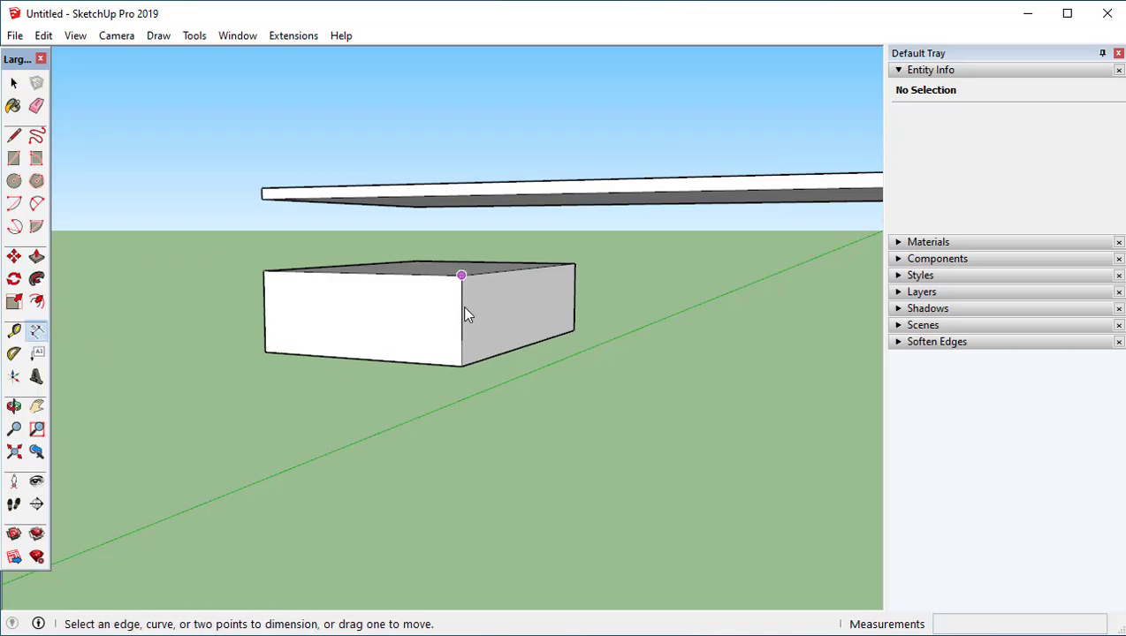
{"action": "left_click", "coordinate": [462, 276]}
{"action": "left_click", "coordinate": [461, 366]}
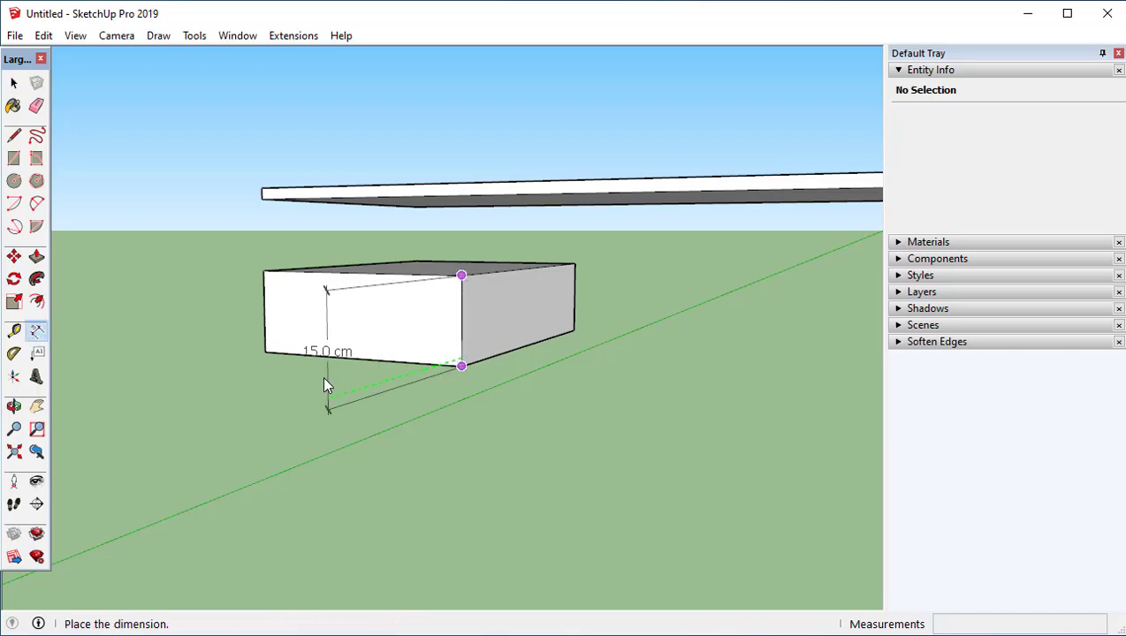
{"action": "key", "text": "space"}
{"action": "middle_click_drag", "start_coordinate": [476, 265], "coordinate": [392, 364]}
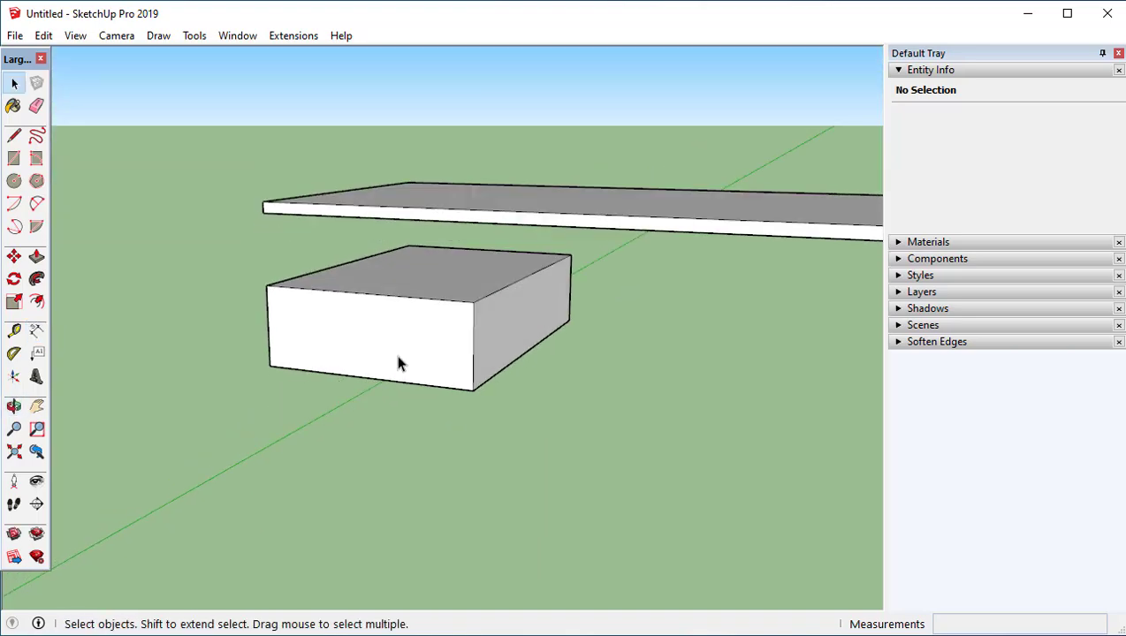
{"action": "middle_click_drag", "start_coordinate": [521, 342], "coordinate": [351, 298]}
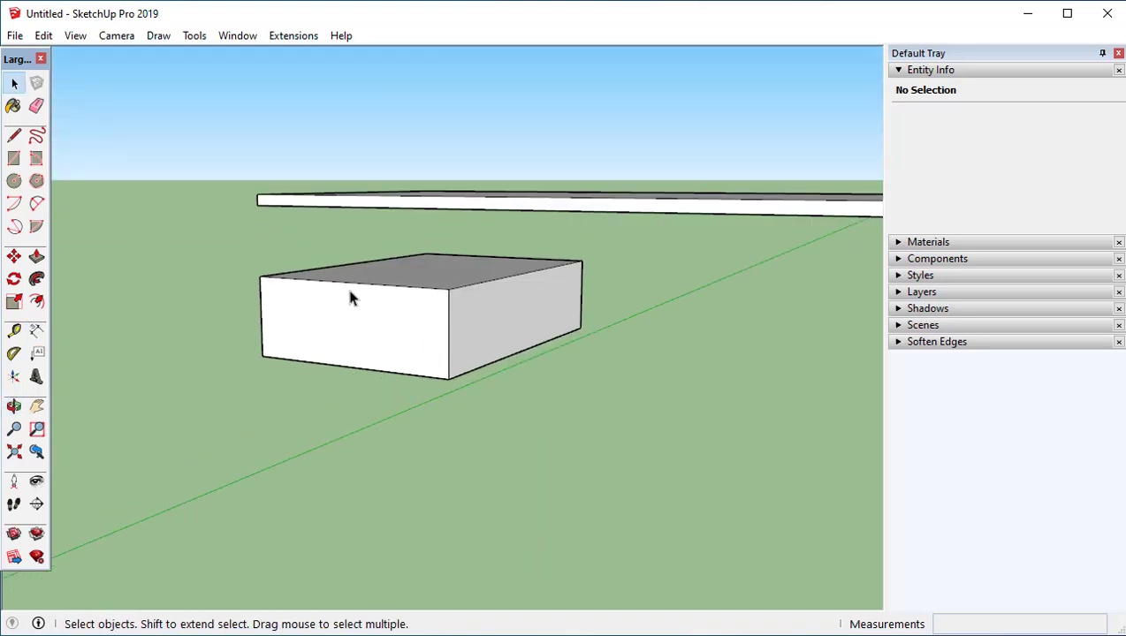
{"action": "left_click", "coordinate": [36, 332]}
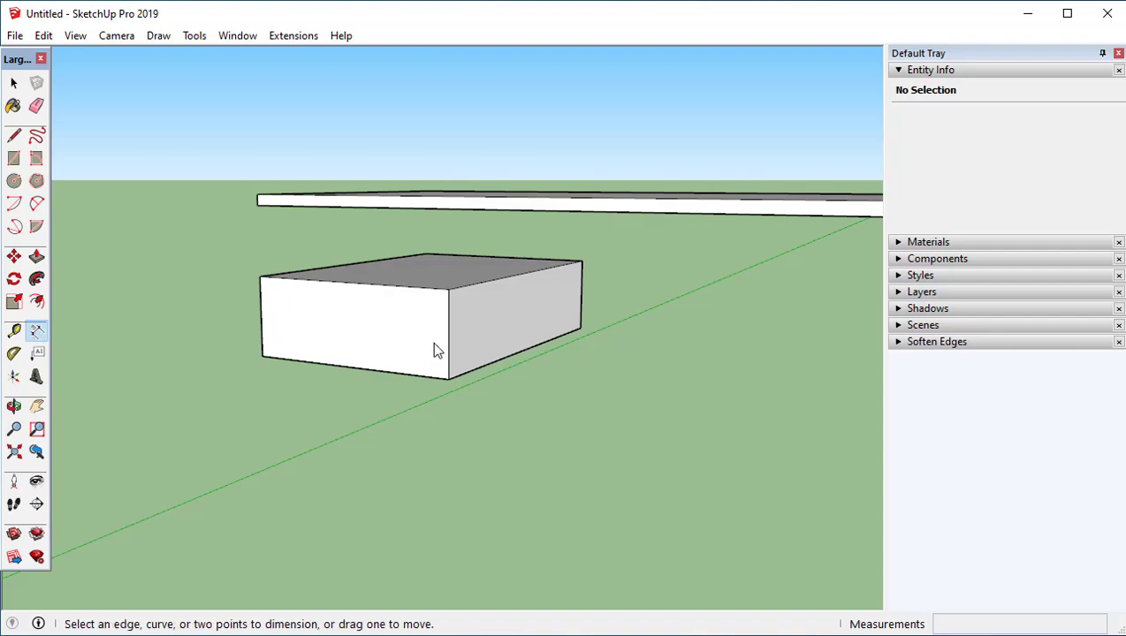
{"action": "left_click", "coordinate": [448, 289]}
{"action": "left_click", "coordinate": [448, 378]}
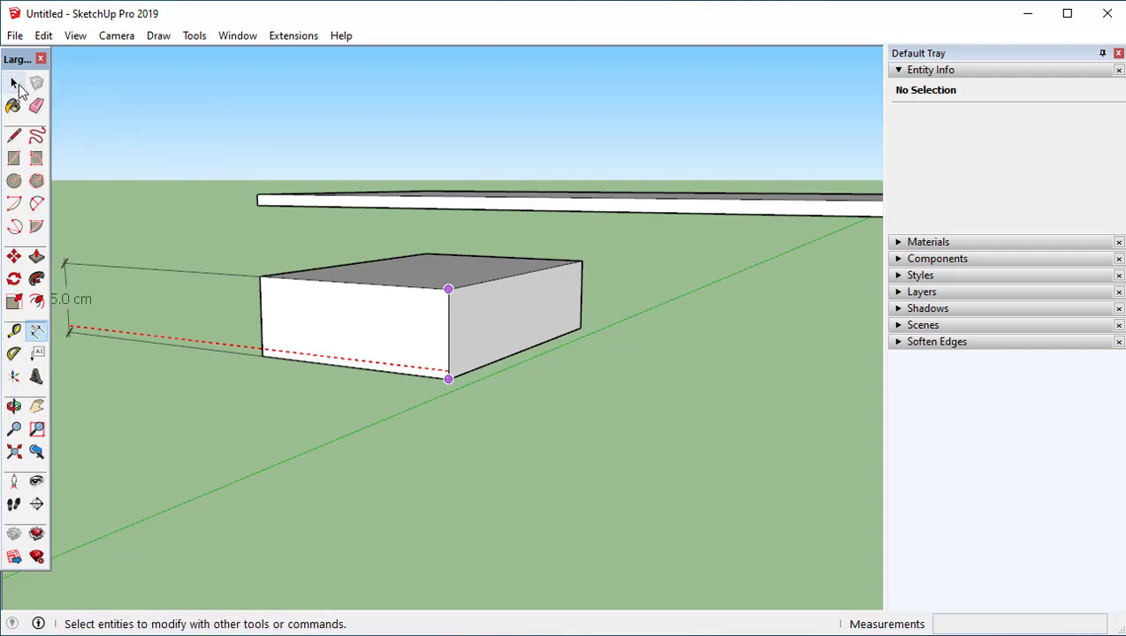
{"action": "key", "text": "space"}
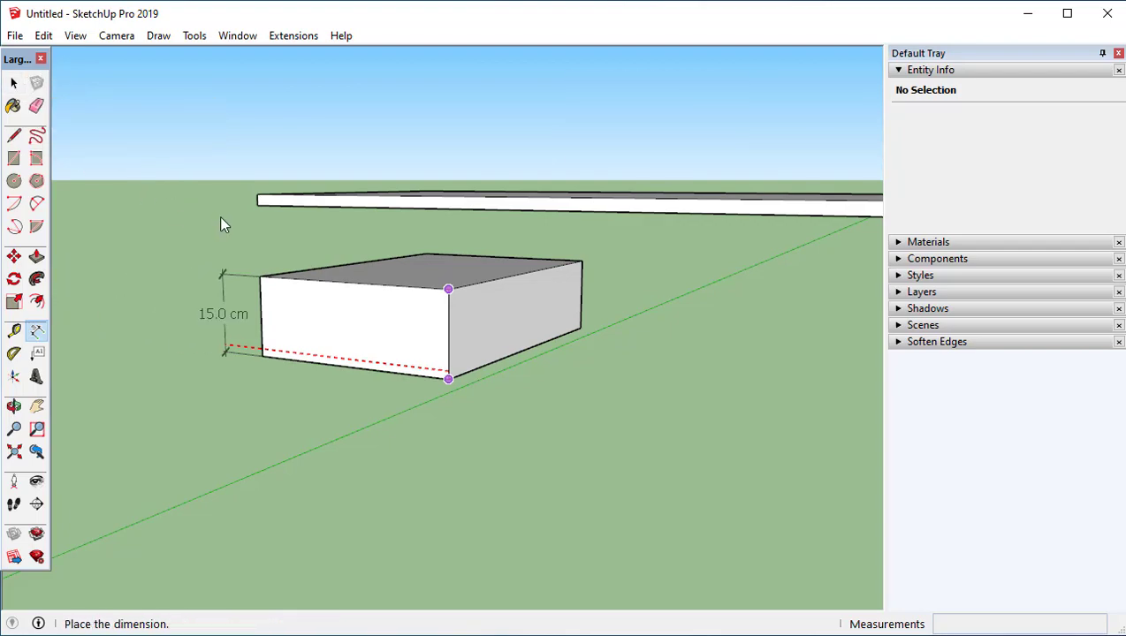
{"action": "key", "text": "space"}
Convert the drawer block group into a component named "shelves"
{"action": "middle_click_drag", "start_coordinate": [397, 410], "coordinate": [393, 361]}
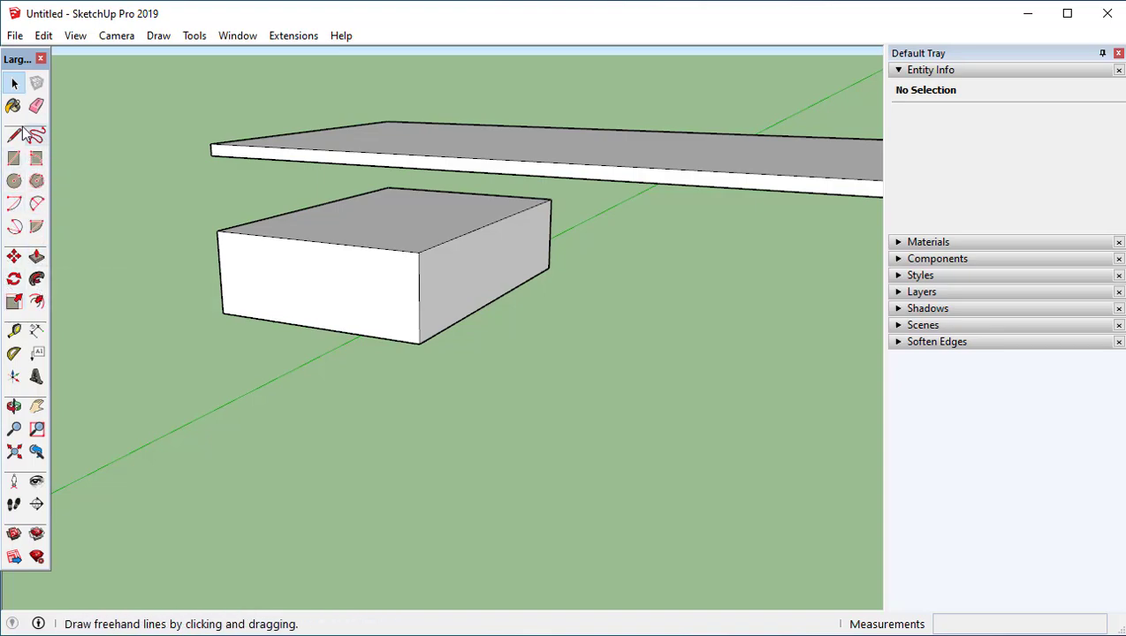
{"action": "middle_click_drag", "start_coordinate": [353, 345], "coordinate": [339, 280]}
{"action": "middle_click_drag", "start_coordinate": [415, 295], "coordinate": [50, 128]}
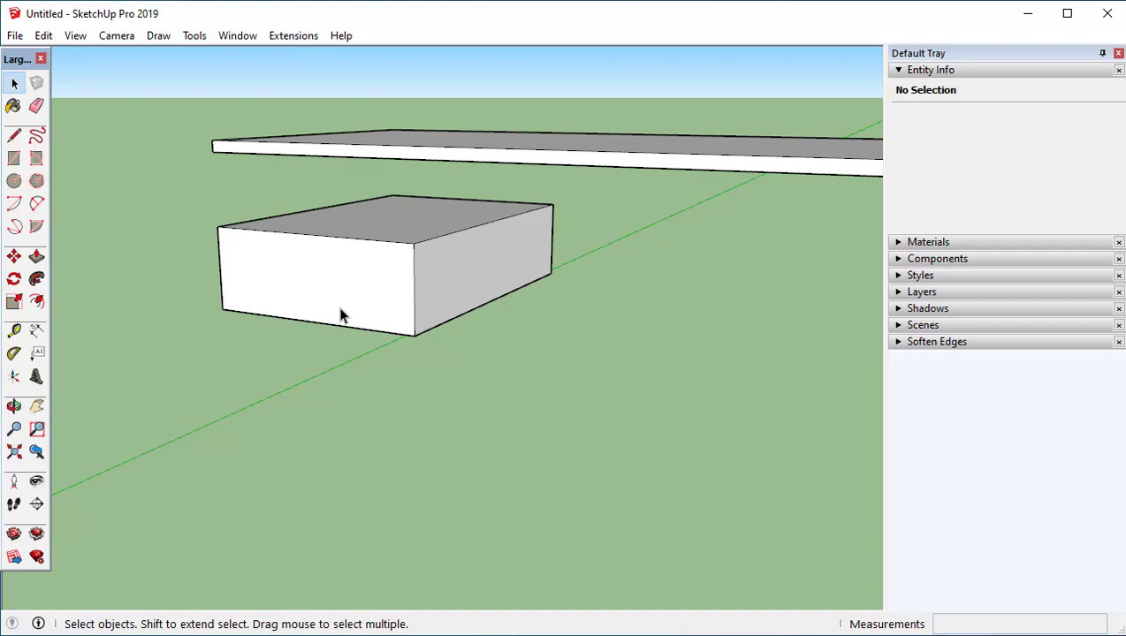
{"action": "middle_click_drag", "start_coordinate": [342, 314], "coordinate": [635, 325]}
{"action": "middle_click_drag", "start_coordinate": [432, 306], "coordinate": [456, 287]}
{"action": "left_click", "coordinate": [456, 285]}
{"action": "right_click", "coordinate": [460, 295]}
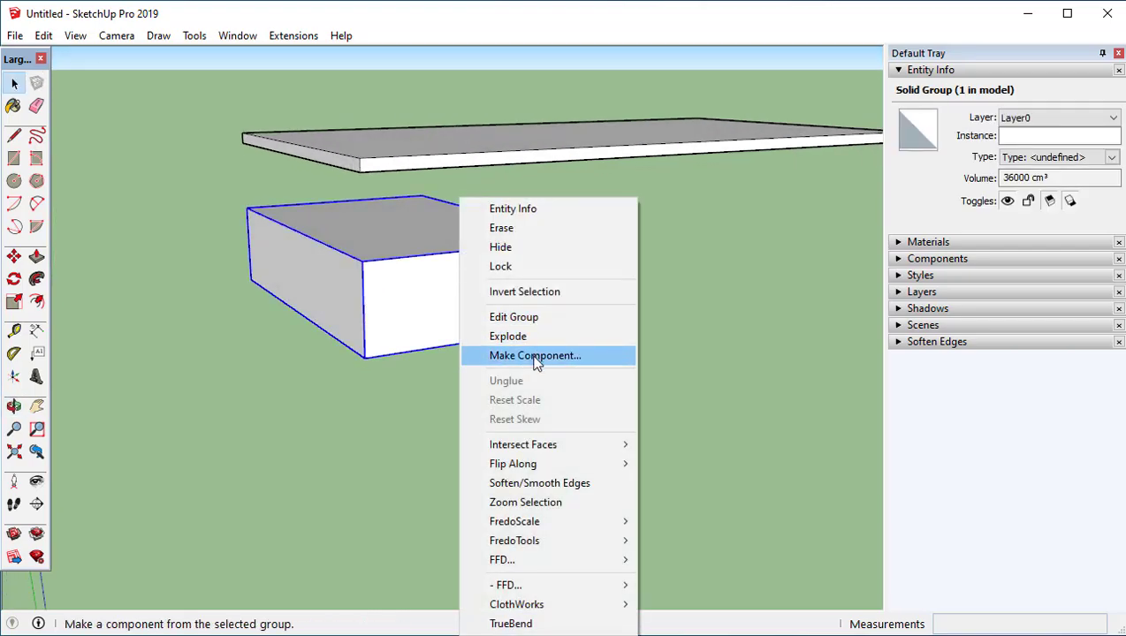
{"action": "left_click", "coordinate": [535, 356]}
{"action": "left_click_drag", "start_coordinate": [460, 93], "coordinate": [435, 114]}
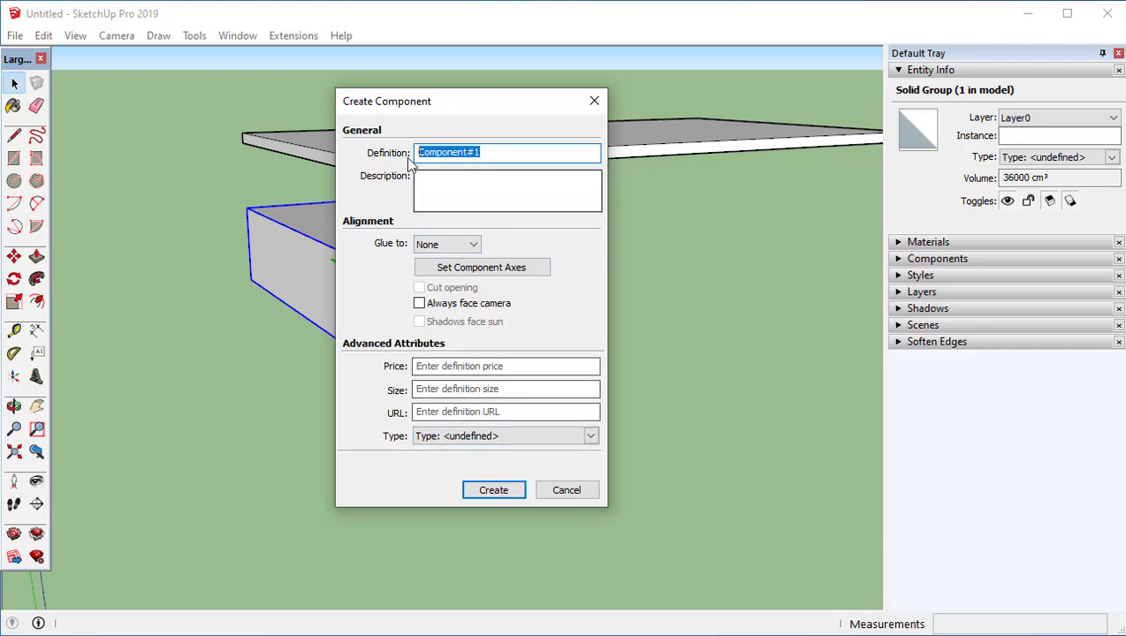
{"action": "left_click", "coordinate": [474, 152]}
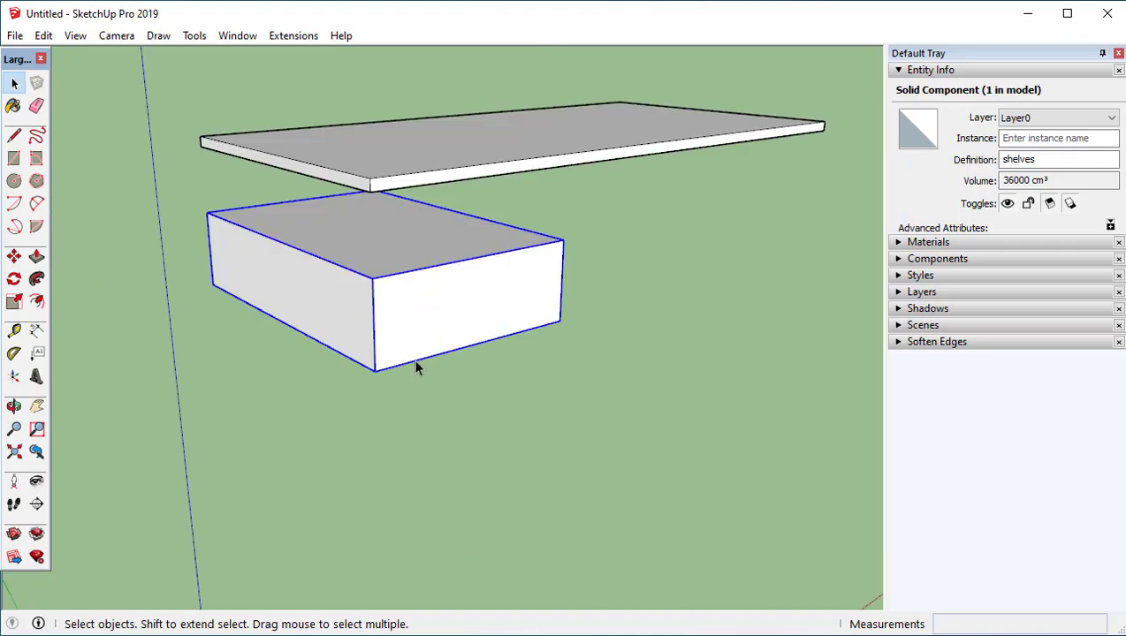
Copy the shelves component straight down so the copy sits directly beneath the original drawer block
{"action": "key", "text": "o"}
{"action": "left_click_drag", "start_coordinate": [407, 330], "coordinate": [422, 315]}
{"action": "key", "text": "m"}
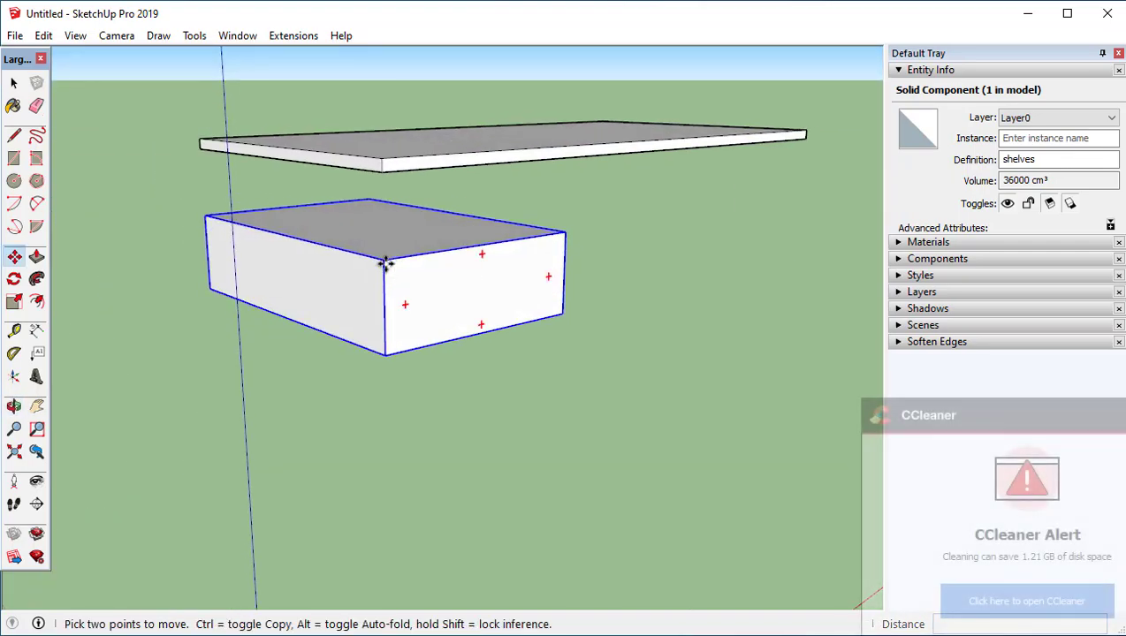
{"action": "left_click", "coordinate": [385, 259]}
{"action": "key", "text": "ctrl"}
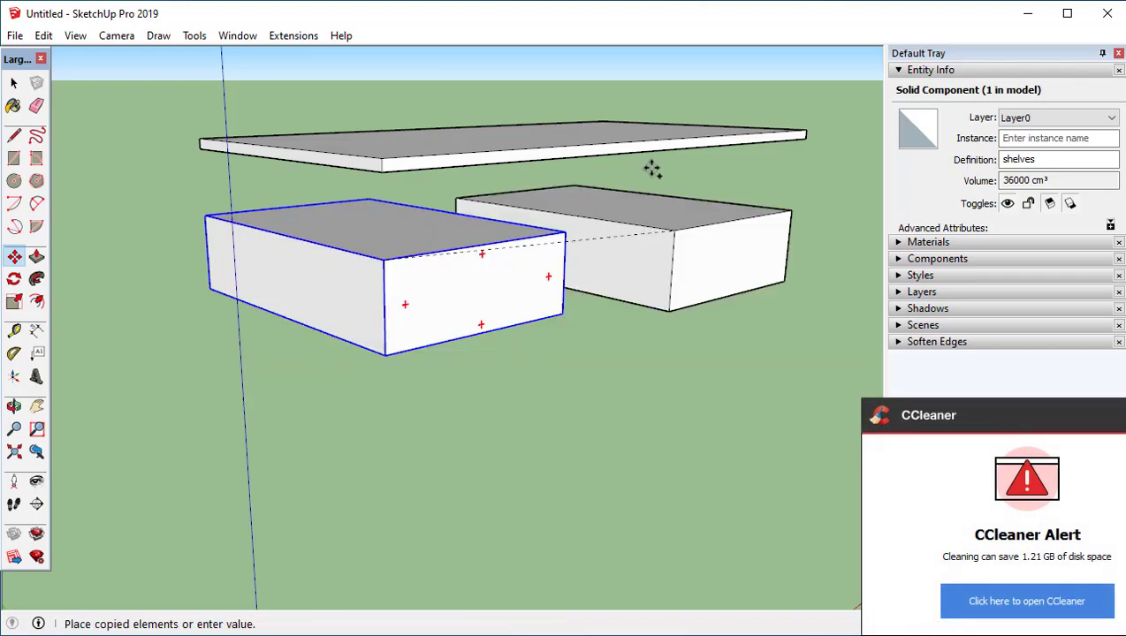
{"action": "left_click", "coordinate": [385, 366]}
{"action": "middle_click_drag", "start_coordinate": [509, 420], "coordinate": [351, 265]}
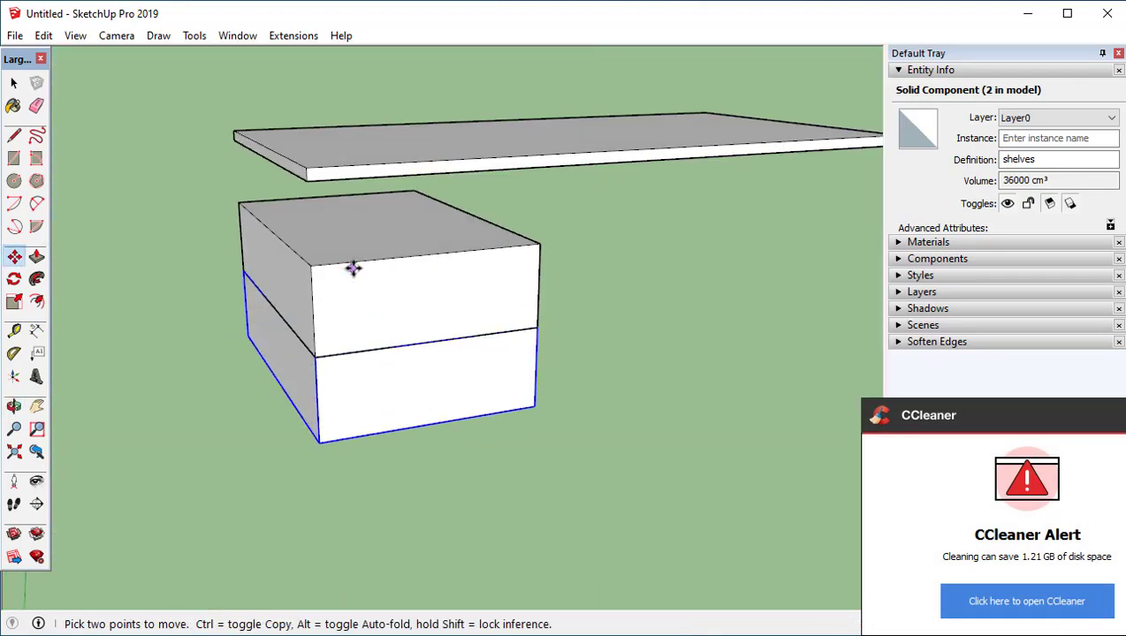
{"action": "key", "text": "space"}
{"action": "left_click", "coordinate": [486, 317]}
{"action": "left_click", "coordinate": [491, 341]}
{"action": "left_click", "coordinate": [485, 268]}
{"action": "left_click", "coordinate": [498, 372]}
Copy the tabletop group straight up along the blue axis with the Move tool
{"action": "middle_click_drag", "start_coordinate": [498, 372], "coordinate": [521, 226]}
{"action": "left_click", "coordinate": [521, 226]}
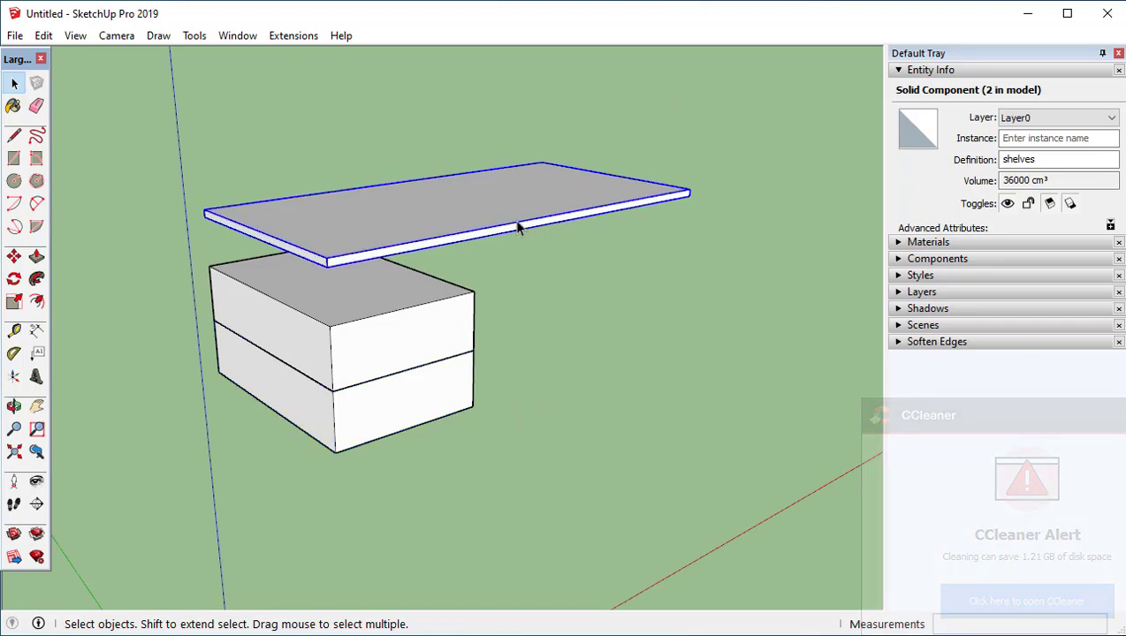
{"action": "key", "text": "m"}
{"action": "key", "text": "ctrl"}
{"action": "left_click", "coordinate": [487, 207]}
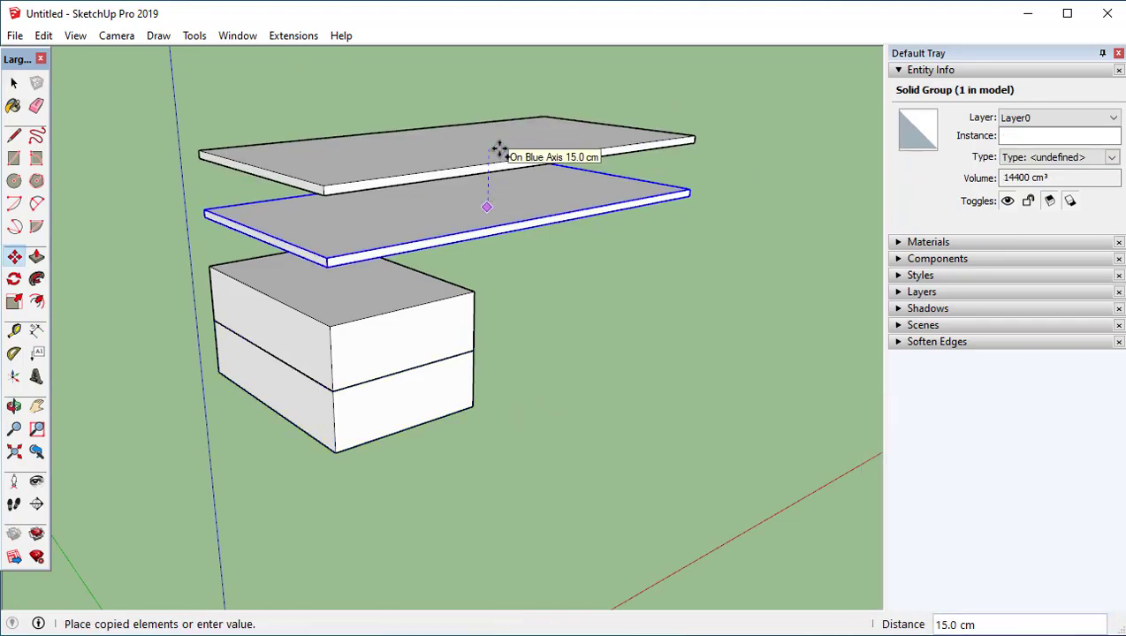
{"action": "left_click", "coordinate": [499, 119]}
{"action": "middle_click_drag", "start_coordinate": [523, 332], "coordinate": [370, 155]}
{"action": "key", "text": "space"}
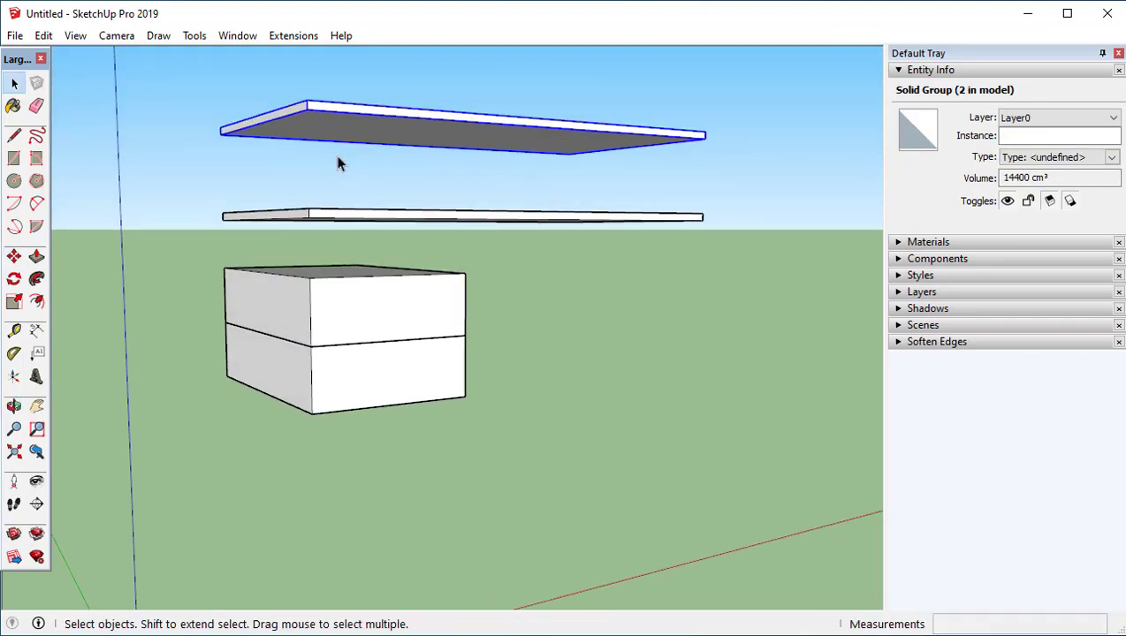
Push the long side face of the lower tabletop group in about 37 cm with Push/Pull, and close the group
{"action": "middle_click_drag", "start_coordinate": [422, 181], "coordinate": [653, 266]}
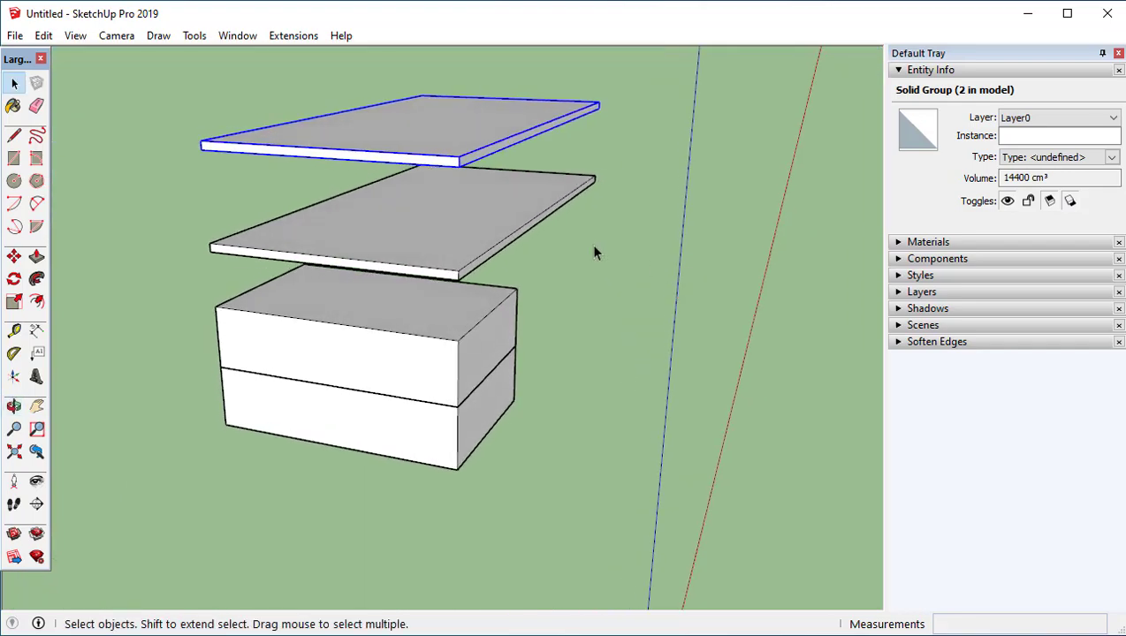
{"action": "double_click", "coordinate": [510, 230]}
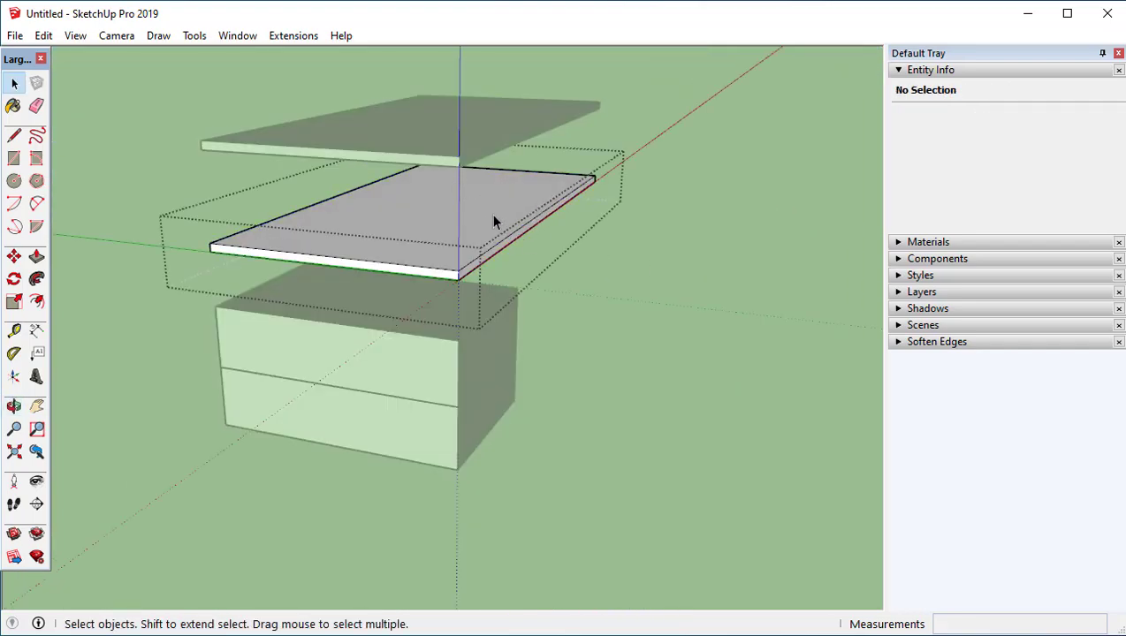
{"action": "key", "text": "p"}
{"action": "left_click_drag", "start_coordinate": [508, 250], "coordinate": [362, 261]}
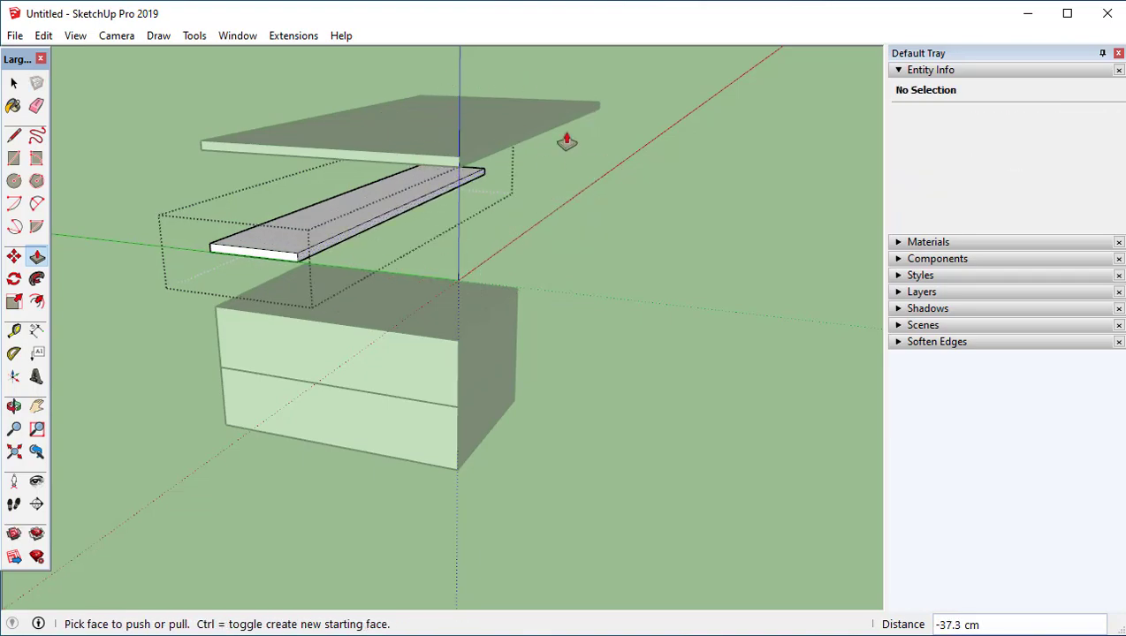
{"action": "key", "text": "space"}
{"action": "left_click", "coordinate": [708, 210]}
Undo the Push/Pull narrowing of the lower tabletop group
{"action": "middle_click_drag", "start_coordinate": [487, 155], "coordinate": [333, 259]}
{"action": "key", "text": "ctrl+z"}
{"action": "key", "text": "ctrl+z"}
{"action": "key", "text": "ctrl+z"}
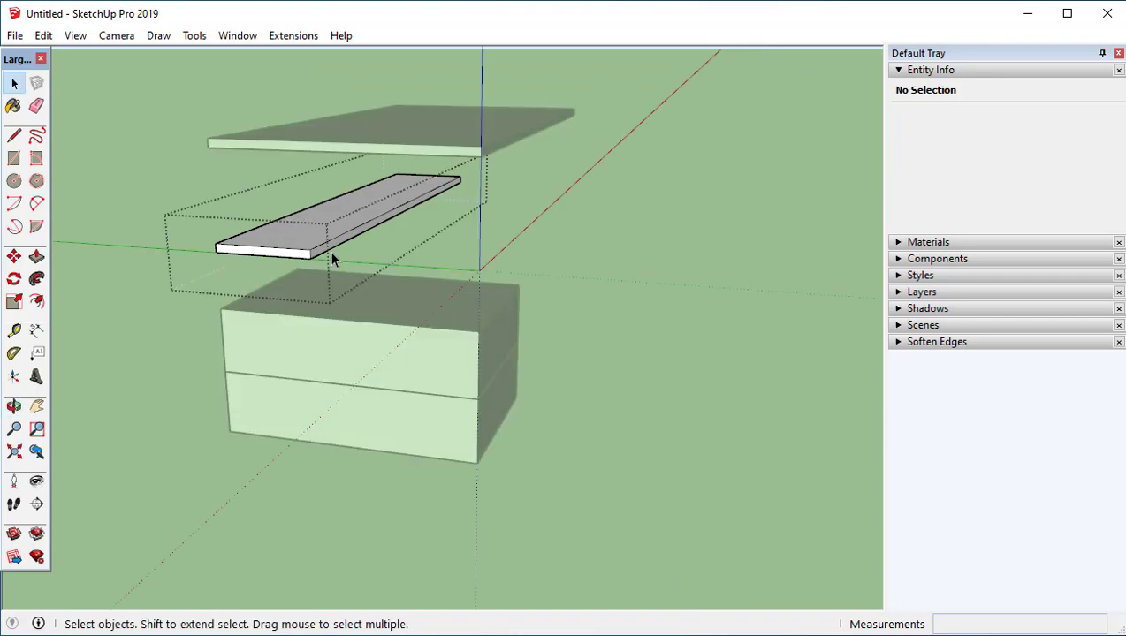
{"action": "middle_click_drag", "start_coordinate": [525, 357], "coordinate": [406, 371]}
{"action": "middle_click_drag", "start_coordinate": [430, 417], "coordinate": [490, 352]}
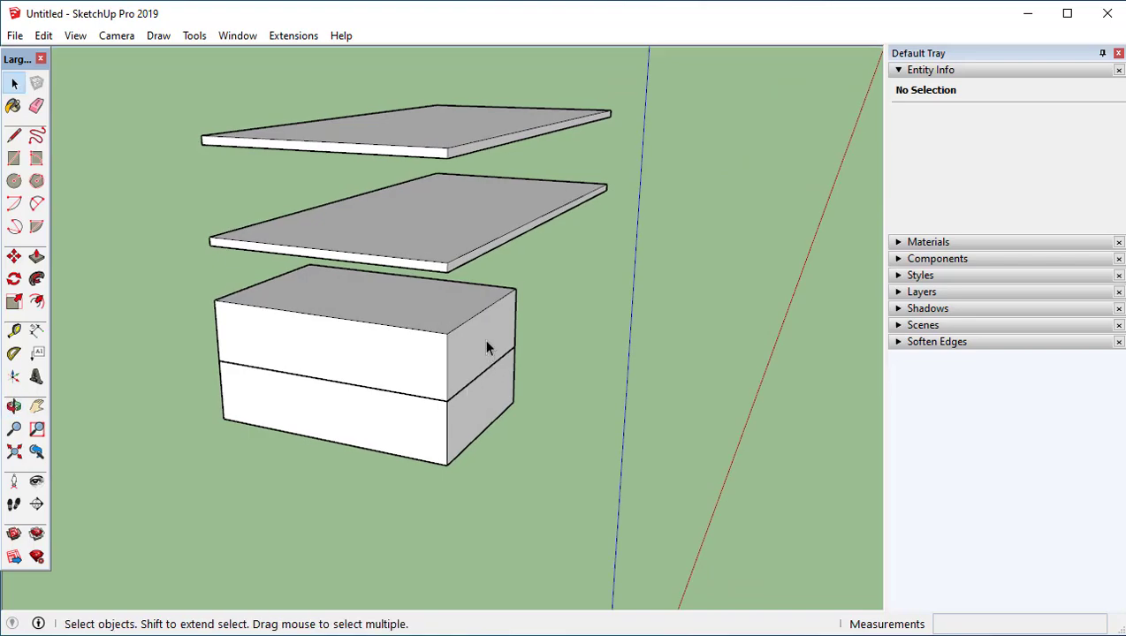
Try to push the side face of the upper shelves component in about 7.5 cm, and close the component
{"action": "double_click", "coordinate": [486, 345]}
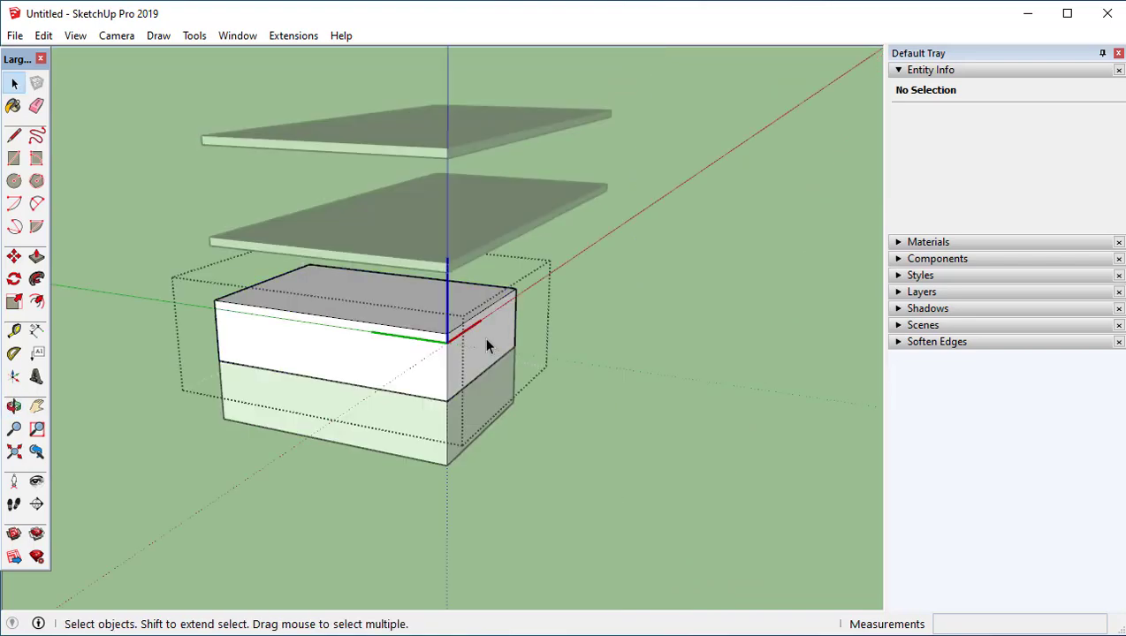
{"action": "key", "text": "p"}
{"action": "left_click_drag", "start_coordinate": [483, 346], "coordinate": [447, 365]}
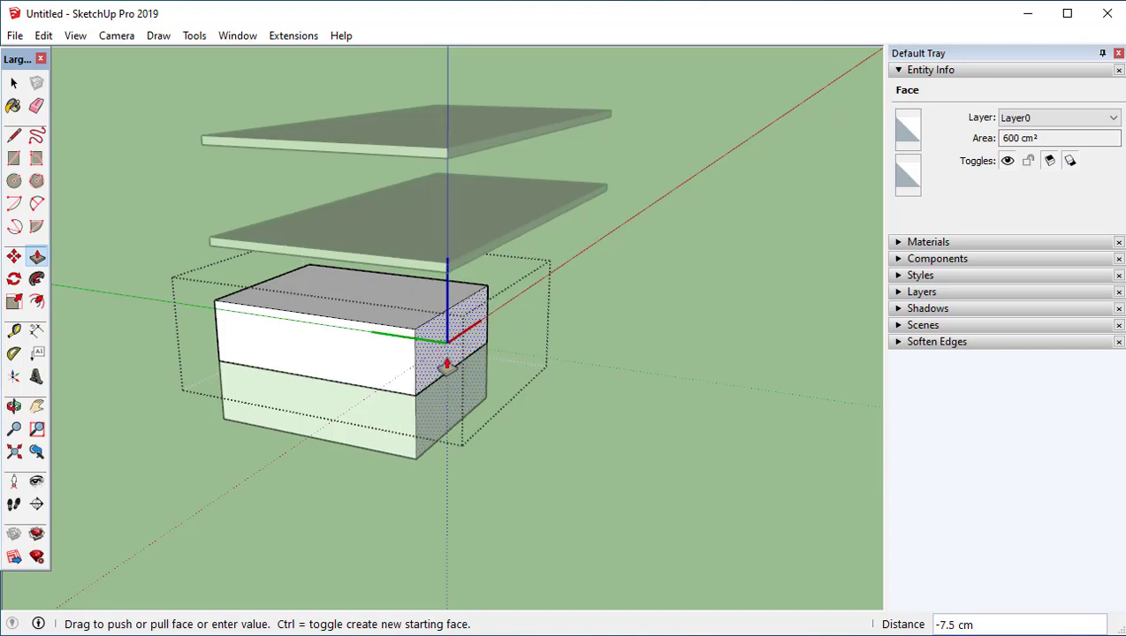
{"action": "key", "text": "Escape"}
{"action": "key", "text": "space"}
{"action": "left_click", "coordinate": [605, 402]}
Try to move the upper shelves component off the stack and set it down beside the lower one
{"action": "left_click", "coordinate": [426, 379]}
{"action": "middle_click_drag", "start_coordinate": [493, 417], "coordinate": [498, 360]}
{"action": "key", "text": "m"}
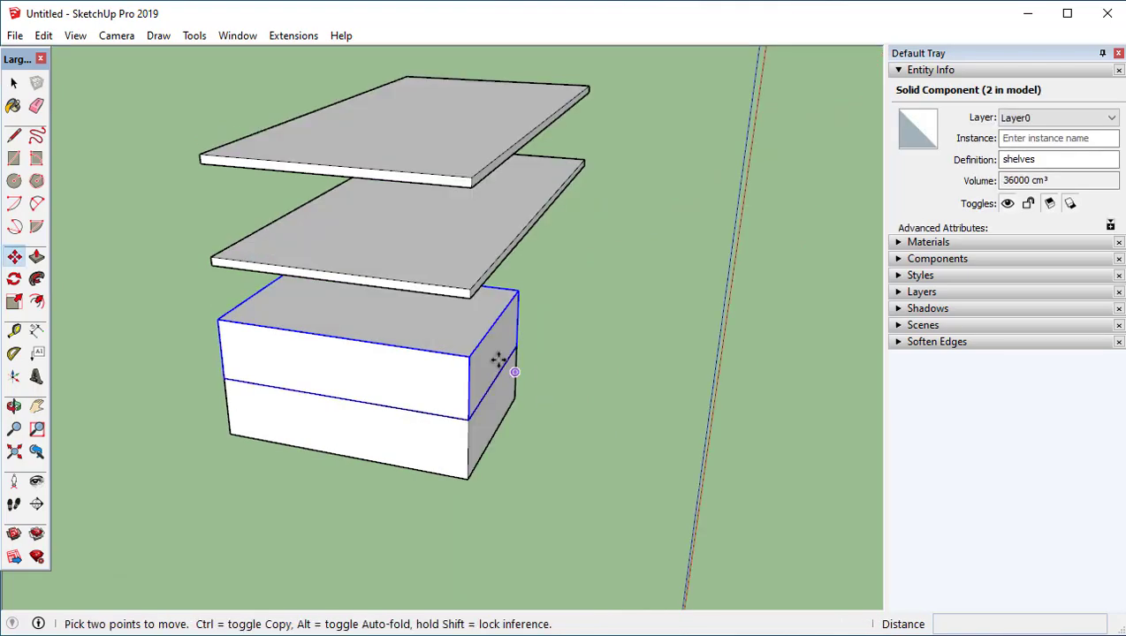
{"action": "left_click", "coordinate": [498, 360]}
{"action": "left_click", "coordinate": [800, 466]}
Try to push the moved shelves component's 600 cm² front face in about 13.9 cm inside the component
{"action": "middle_click_drag", "start_coordinate": [604, 377], "coordinate": [328, 208]}
{"action": "key", "text": "space"}
{"action": "double_click", "coordinate": [328, 208]}
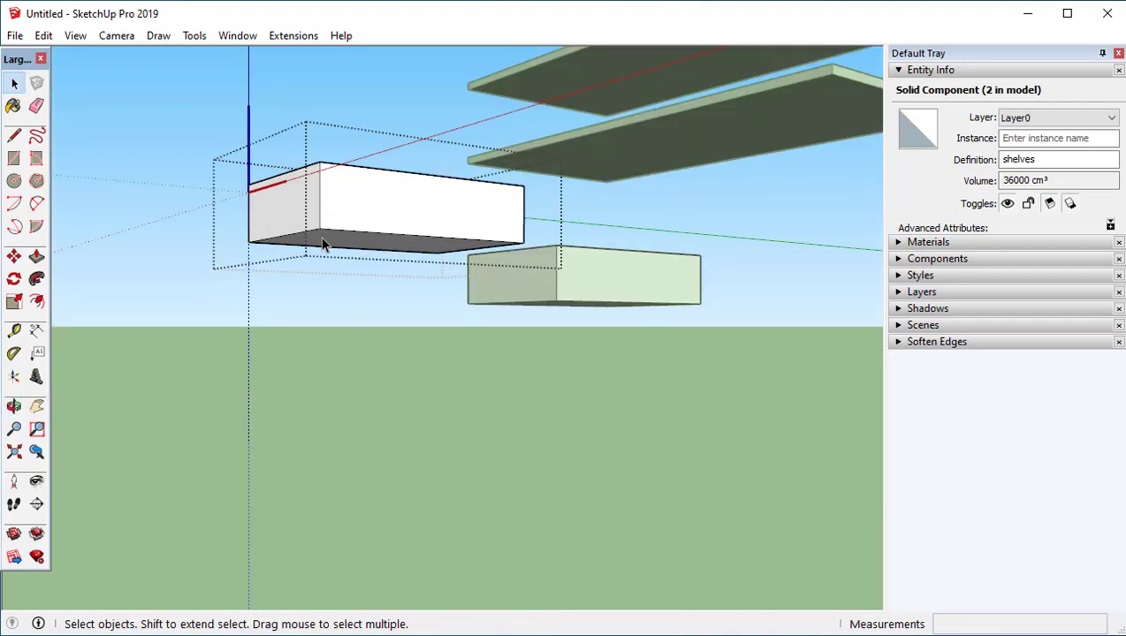
{"action": "key", "text": "p"}
{"action": "left_click", "coordinate": [296, 221]}
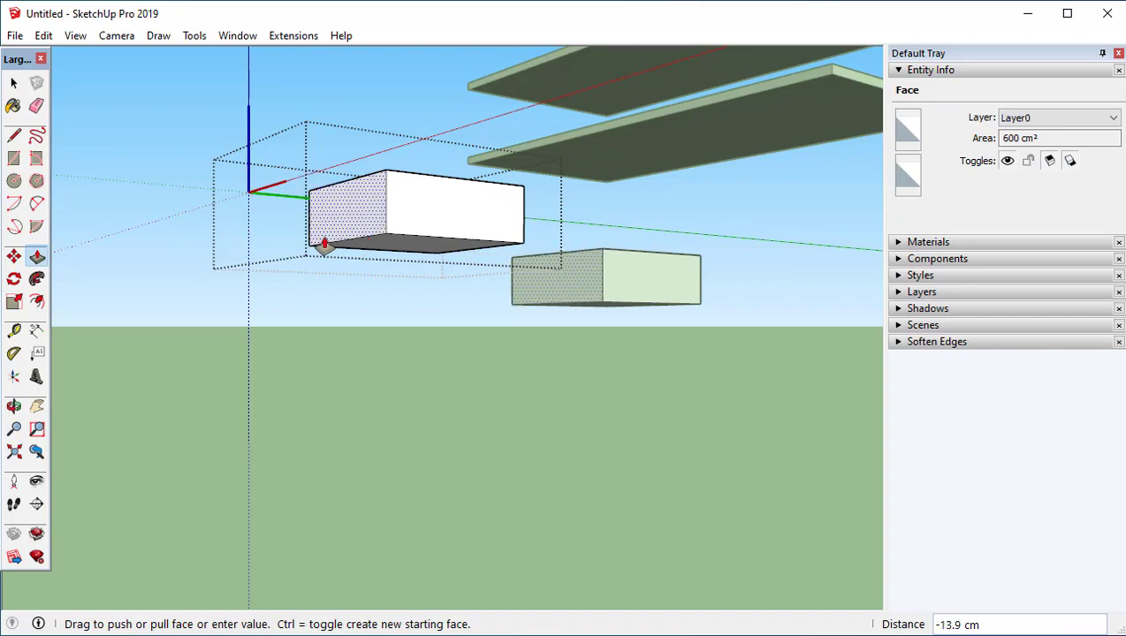
{"action": "key", "text": "Escape"}
{"action": "key", "text": "o"}
Try to pull the 2400 cm² bottom face of the open shelves component down about 59.1 cm
{"action": "middle_click_drag", "start_coordinate": [562, 263], "coordinate": [978, 440]}
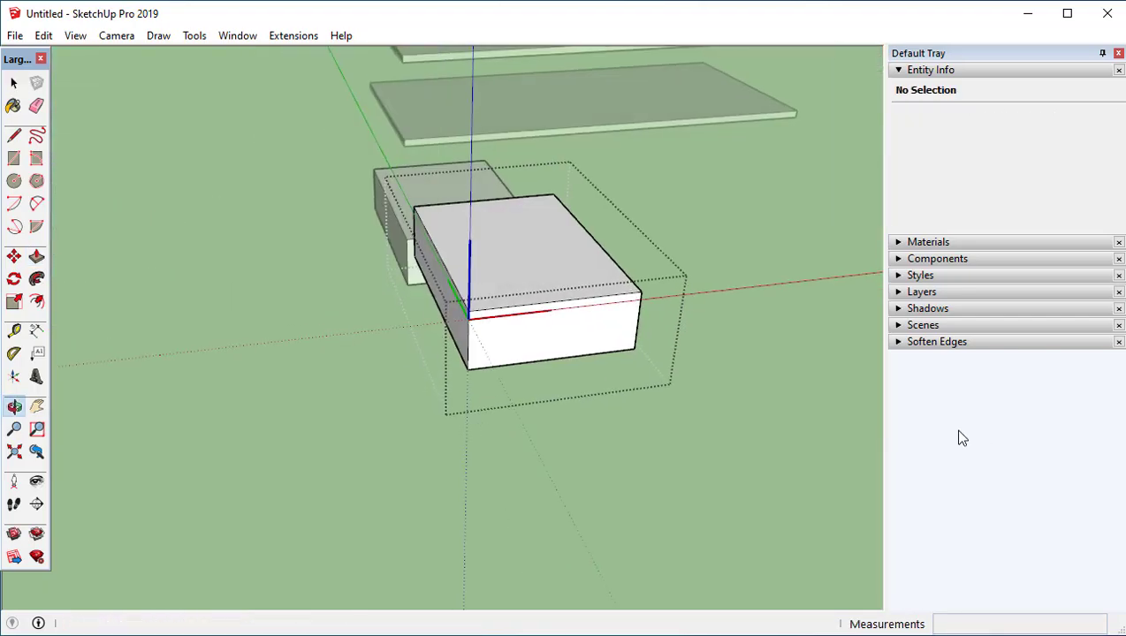
{"action": "middle_click_drag", "start_coordinate": [435, 201], "coordinate": [580, 266]}
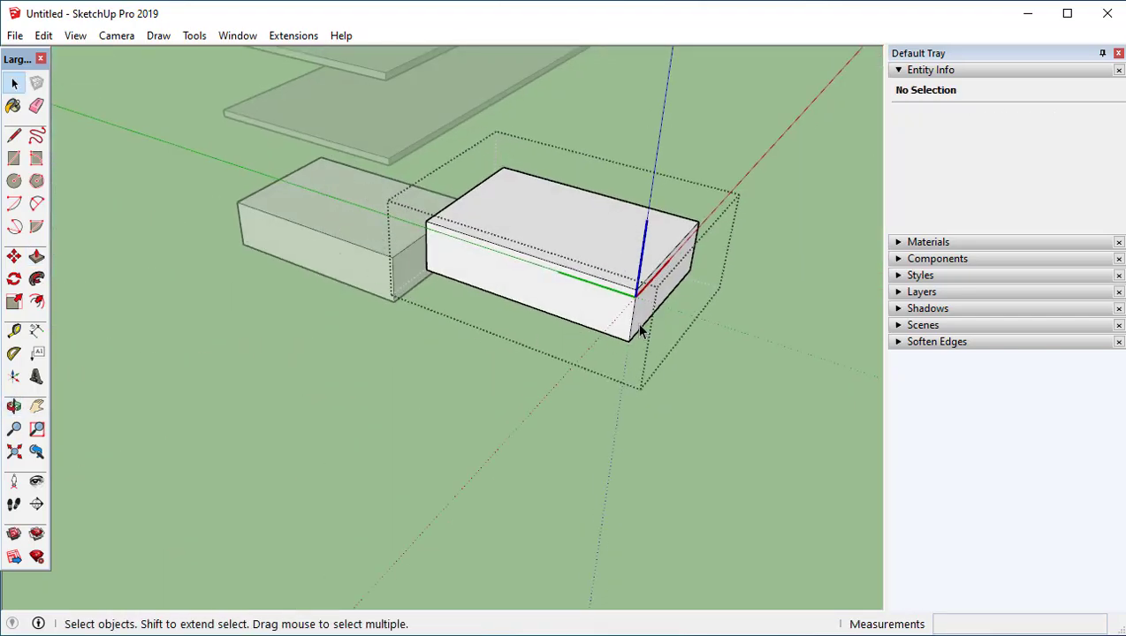
{"action": "key", "text": "p"}
{"action": "left_click", "coordinate": [596, 259]}
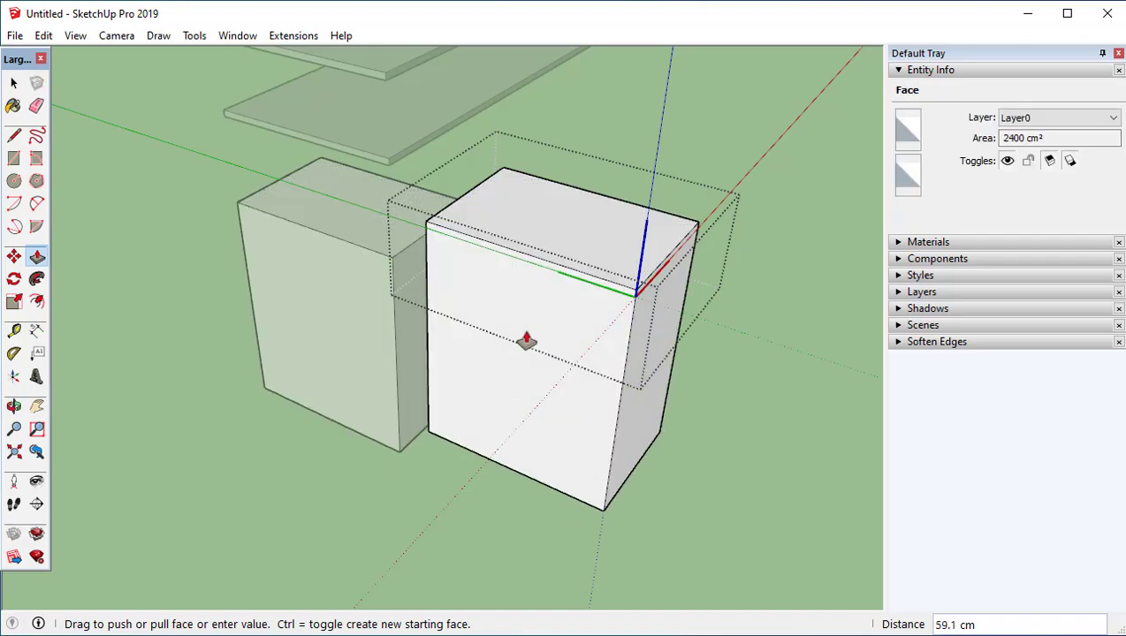
{"action": "key", "text": "space"}
Delete the uppermost tabletop group, leaving a single top above the drawer blocks
{"action": "middle_click_drag", "start_coordinate": [716, 416], "coordinate": [668, 277]}
{"action": "left_click", "coordinate": [668, 277]}
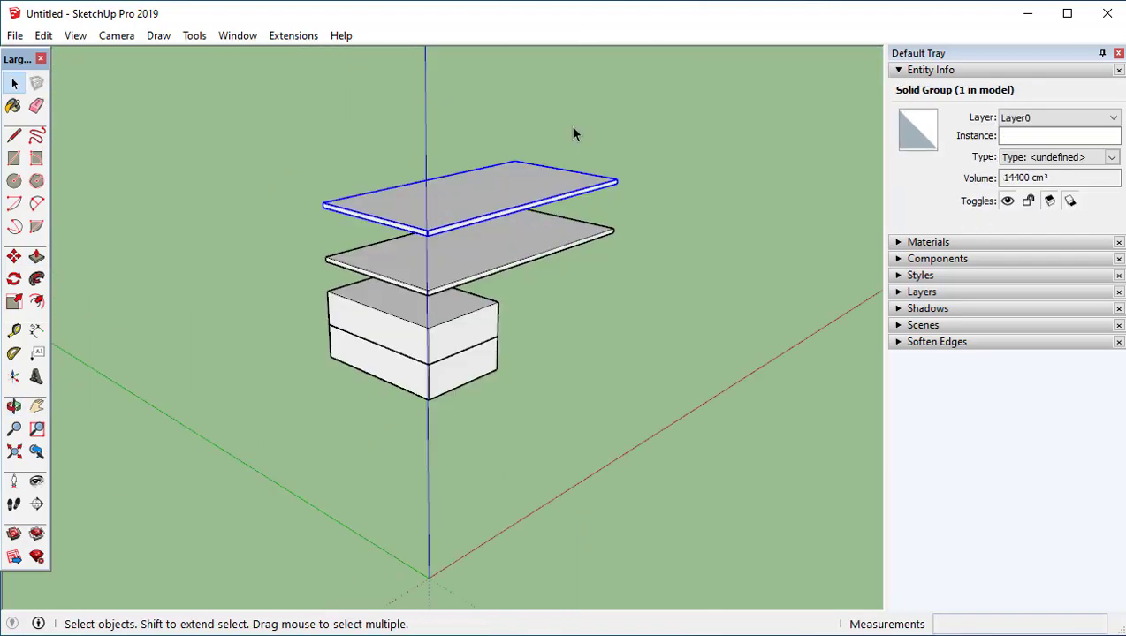
{"action": "key", "text": "Delete"}
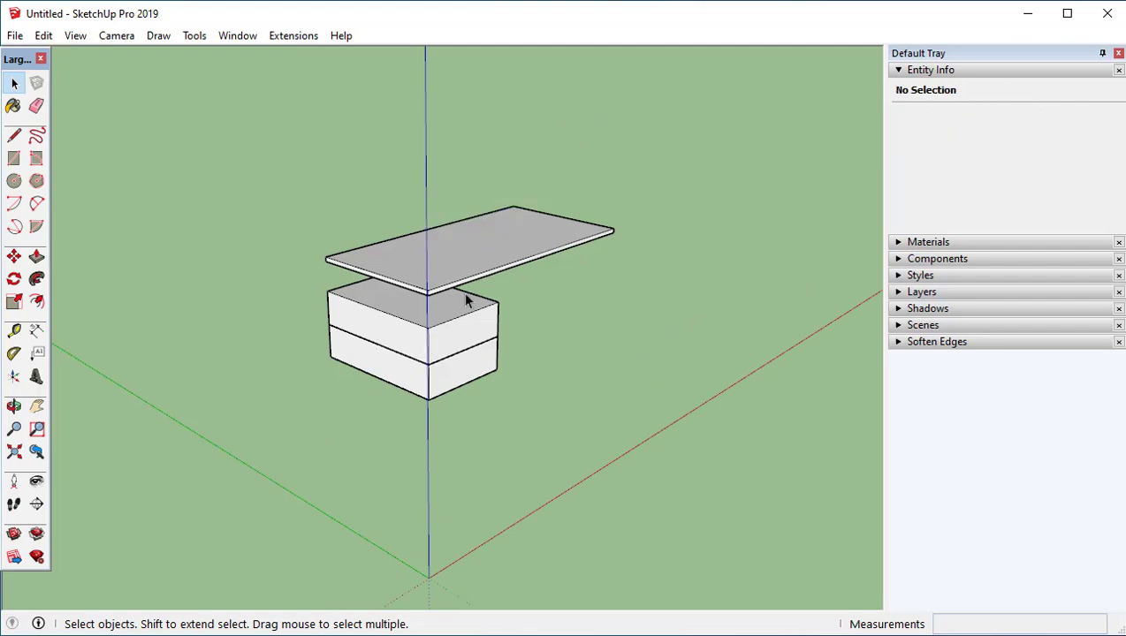
Copy the lower shelves component straight down by its own height so a third drawer block sits directly beneath it
{"action": "scroll", "coordinate": [446, 336], "scroll_direction": "up", "scroll_amount": 3}
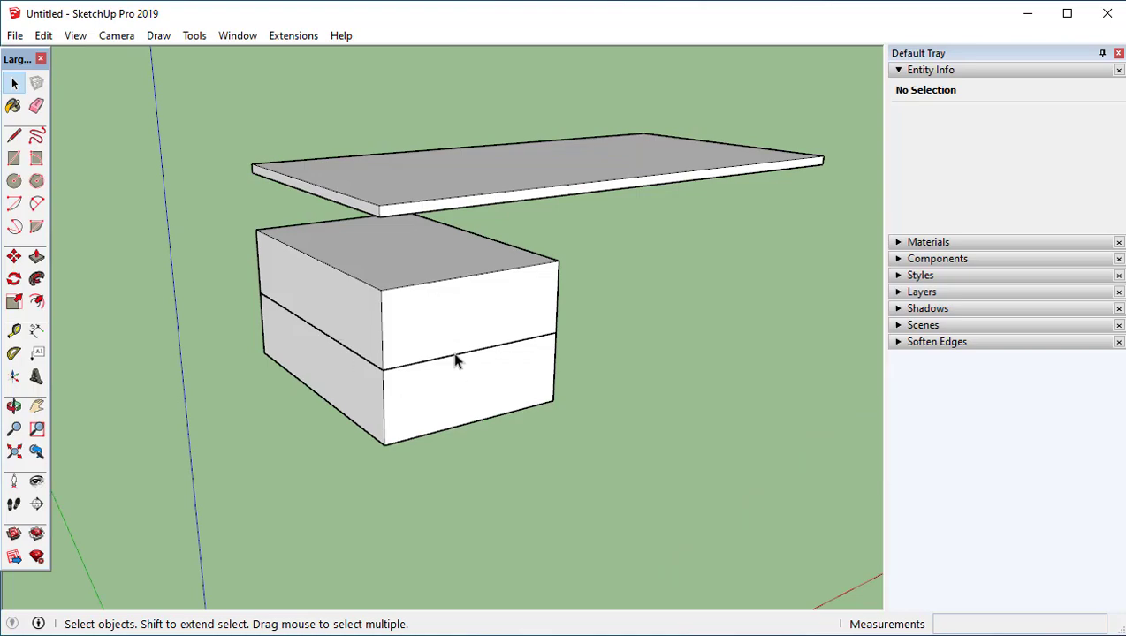
{"action": "middle_click_drag", "start_coordinate": [417, 327], "coordinate": [734, 89]}
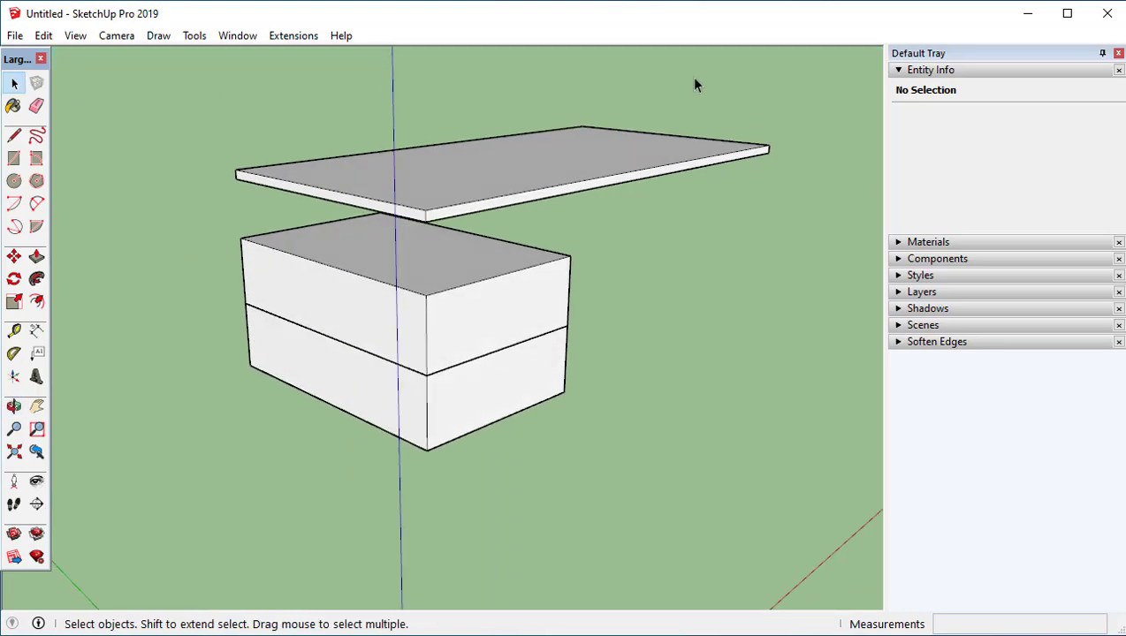
{"action": "scroll", "coordinate": [504, 332], "scroll_direction": "down", "scroll_amount": 1}
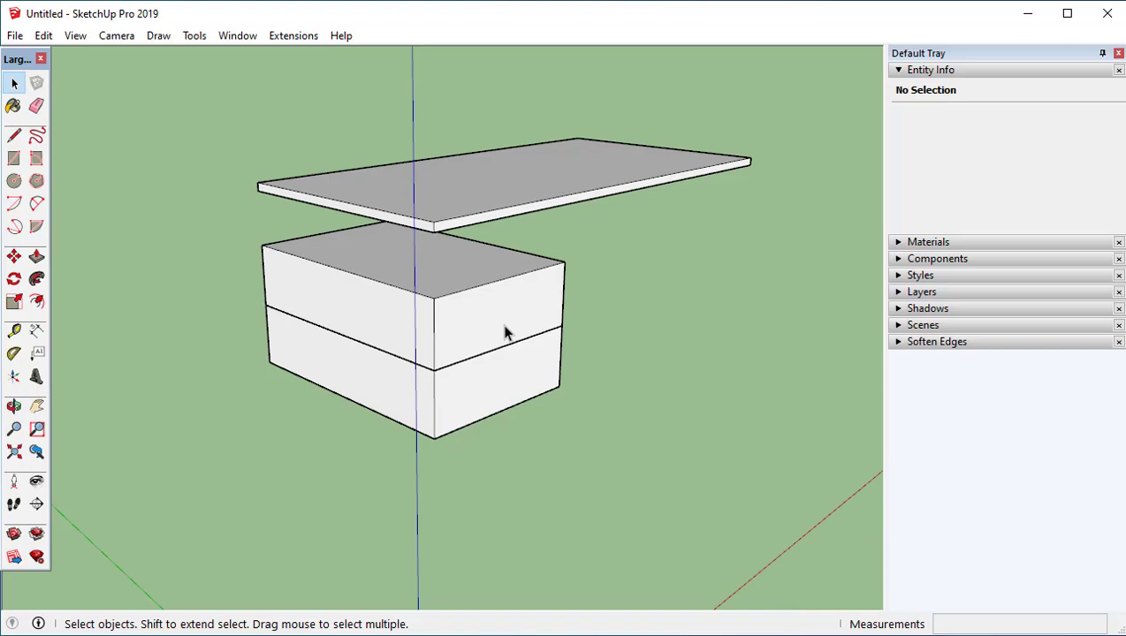
{"action": "left_click", "coordinate": [473, 393]}
{"action": "key", "text": "m"}
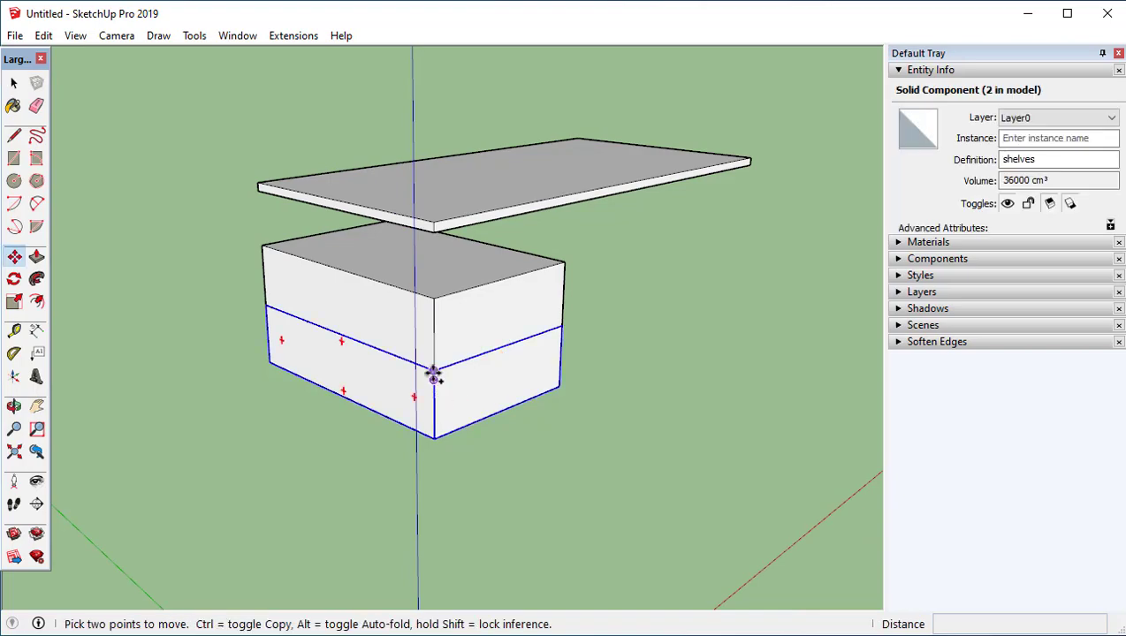
{"action": "key", "text": "ctrl"}
{"action": "left_click", "coordinate": [433, 376]}
{"action": "left_click", "coordinate": [434, 440]}
{"action": "middle_click_drag", "start_coordinate": [516, 460], "coordinate": [470, 236], "text": "shift"}
{"action": "key", "text": "space"}
{"action": "left_click", "coordinate": [469, 231]}
{"action": "left_click", "coordinate": [464, 173]}
{"action": "left_click", "coordinate": [466, 214]}
{"action": "left_click", "coordinate": [456, 156]}
{"action": "left_click", "coordinate": [459, 205]}
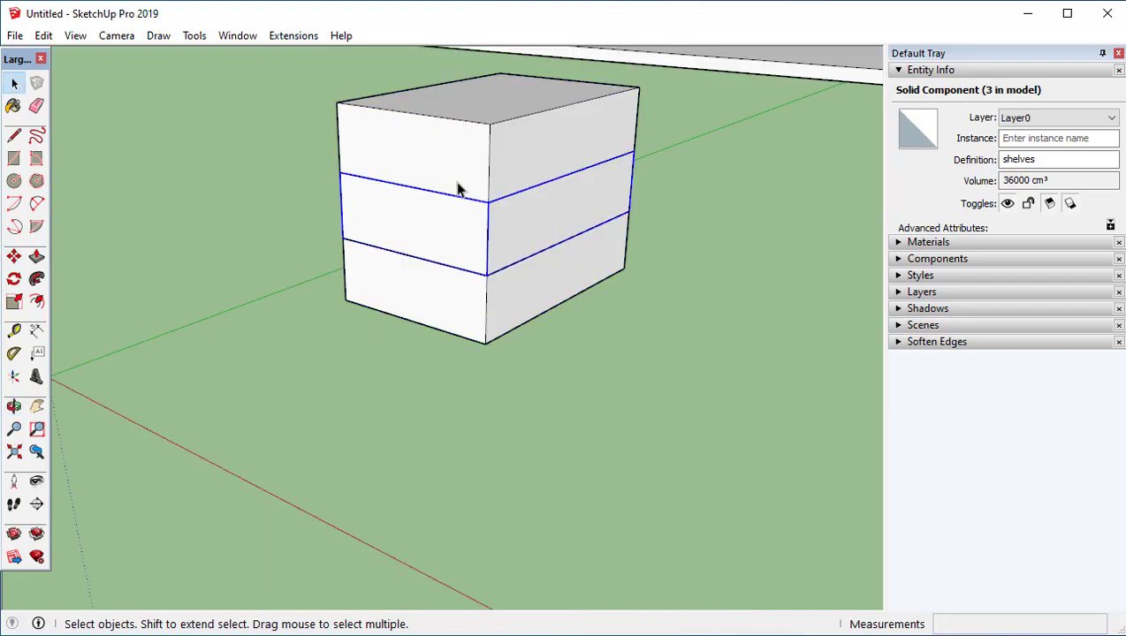
{"action": "left_click", "coordinate": [453, 163]}
Scale the lowest shelves component downward along the blue axis to the level of the origin, a factor of about 2.07
{"action": "left_click", "coordinate": [441, 316]}
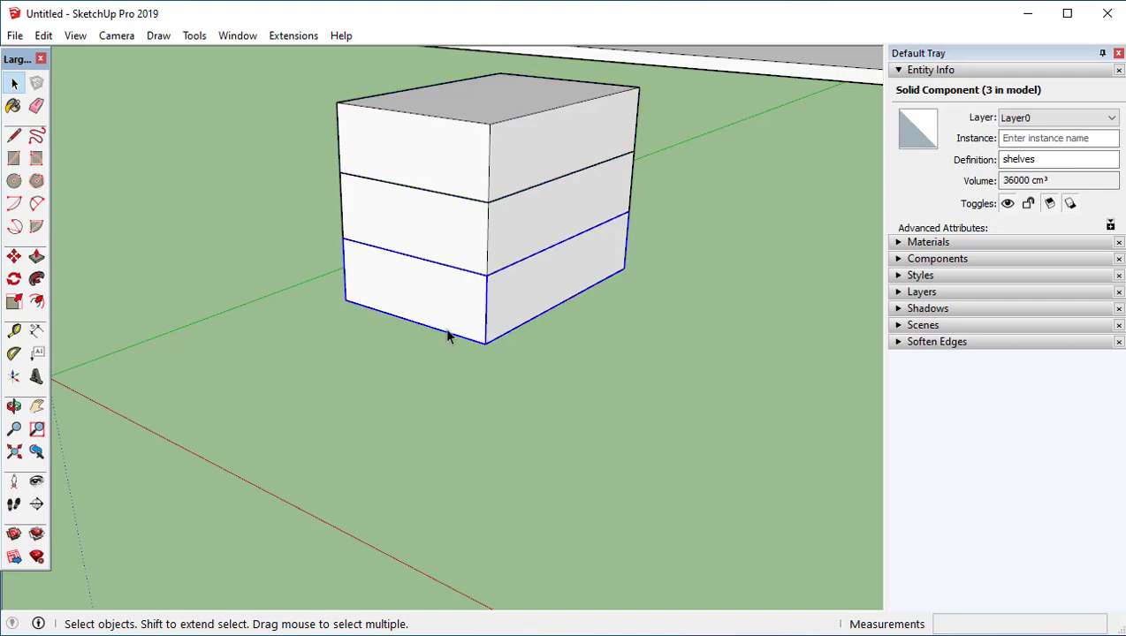
{"action": "middle_click_drag", "start_coordinate": [447, 333], "coordinate": [577, 212]}
{"action": "key", "text": "s"}
{"action": "left_click_drag", "start_coordinate": [529, 276], "coordinate": [294, 312]}
{"action": "middle_click_drag", "start_coordinate": [294, 312], "coordinate": [300, 357]}
{"action": "left_click_drag", "start_coordinate": [301, 356], "coordinate": [196, 349]}
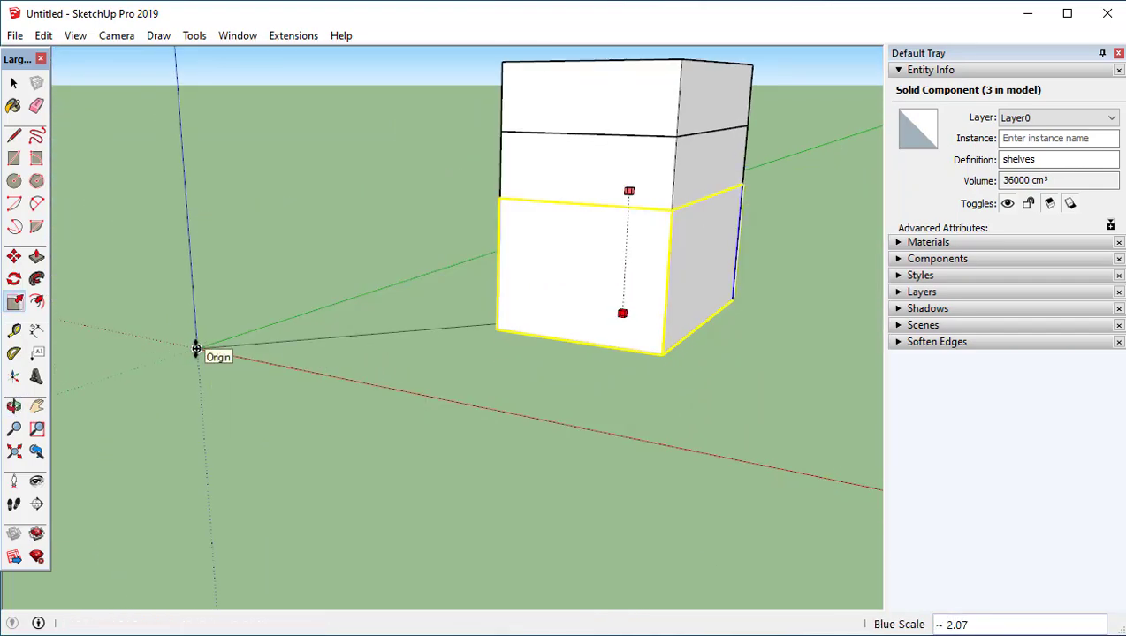
{"action": "middle_click_drag", "start_coordinate": [196, 349], "coordinate": [624, 221]}
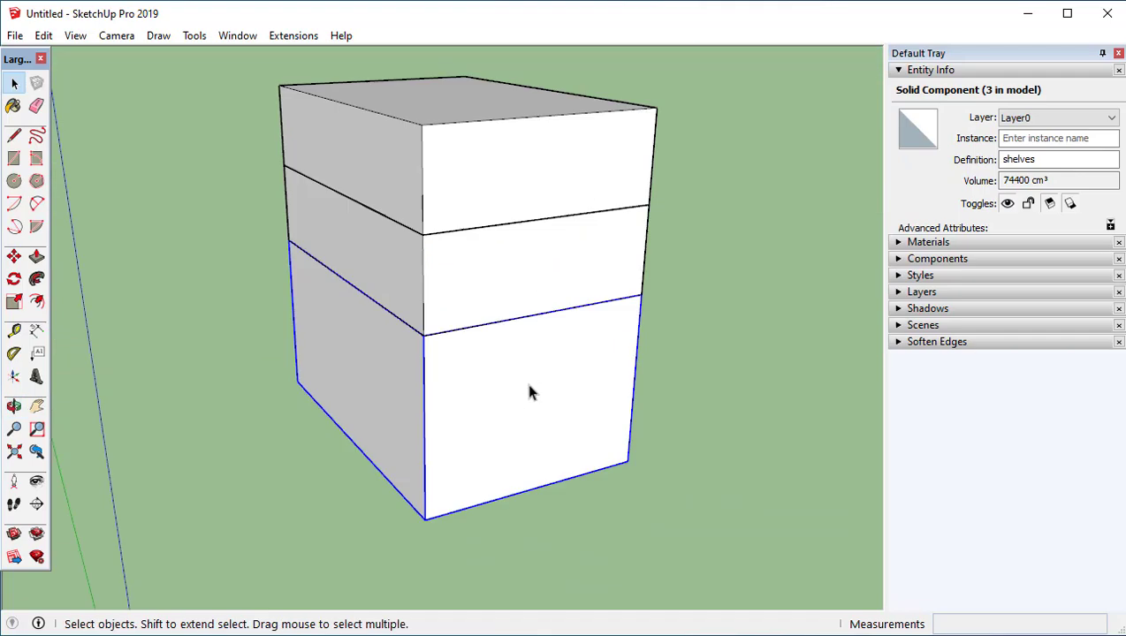
Try an inward offset of the top drawer's front face inside the component, and compare the borders on all three blocks
{"action": "double_click", "coordinate": [500, 155]}
{"action": "left_click", "coordinate": [462, 171]}
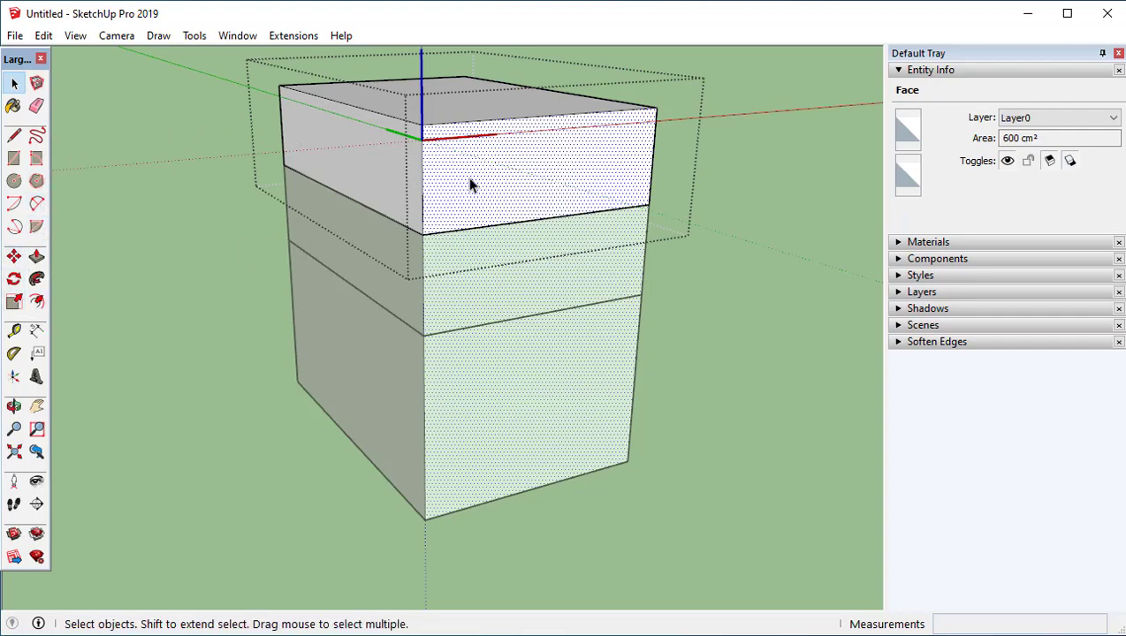
{"action": "key", "text": "f"}
{"action": "left_click", "coordinate": [435, 179]}
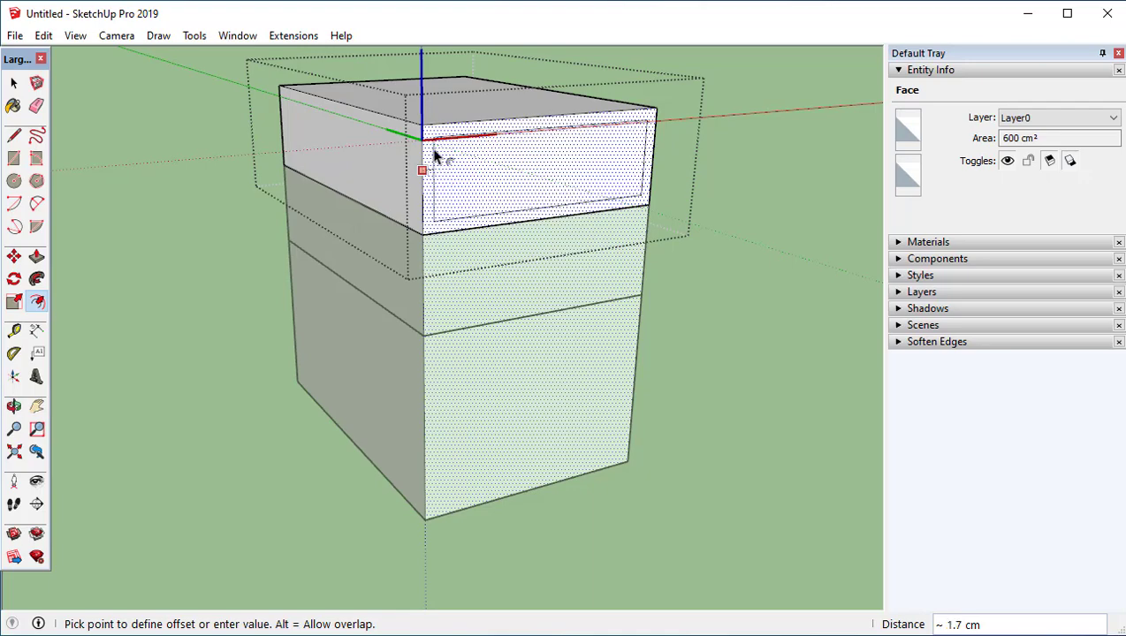
{"action": "key", "text": "Return"}
{"action": "key", "text": "space"}
{"action": "middle_click_drag", "start_coordinate": [651, 307], "coordinate": [529, 391]}
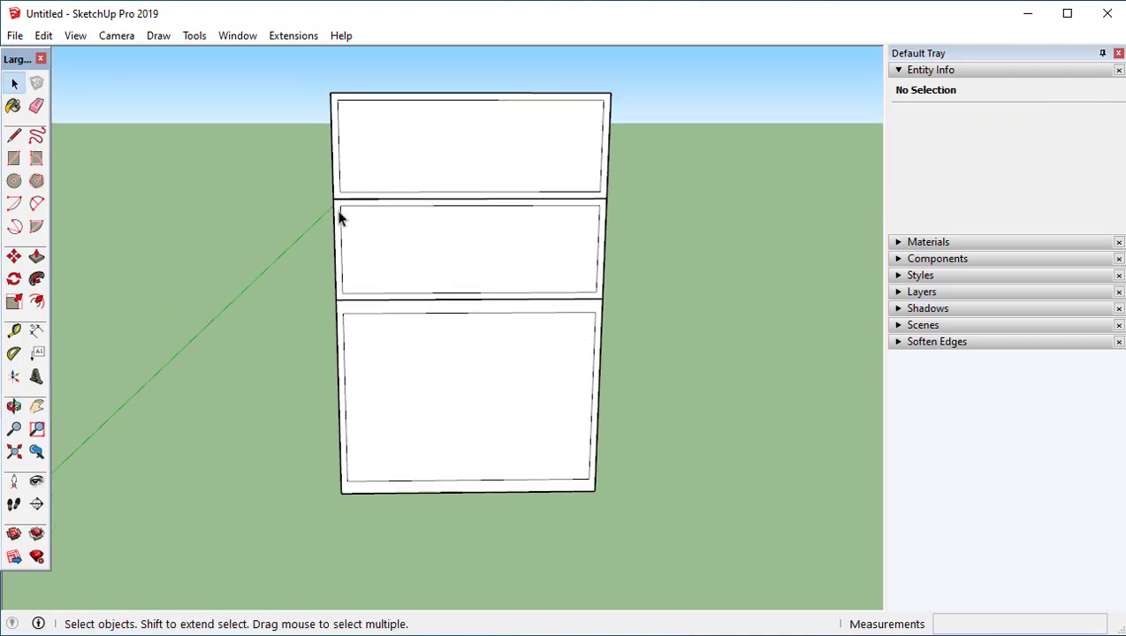
{"action": "scroll", "coordinate": [348, 219], "scroll_direction": "up", "scroll_amount": 2}
{"action": "middle_click_drag", "start_coordinate": [358, 409], "coordinate": [399, 327]}
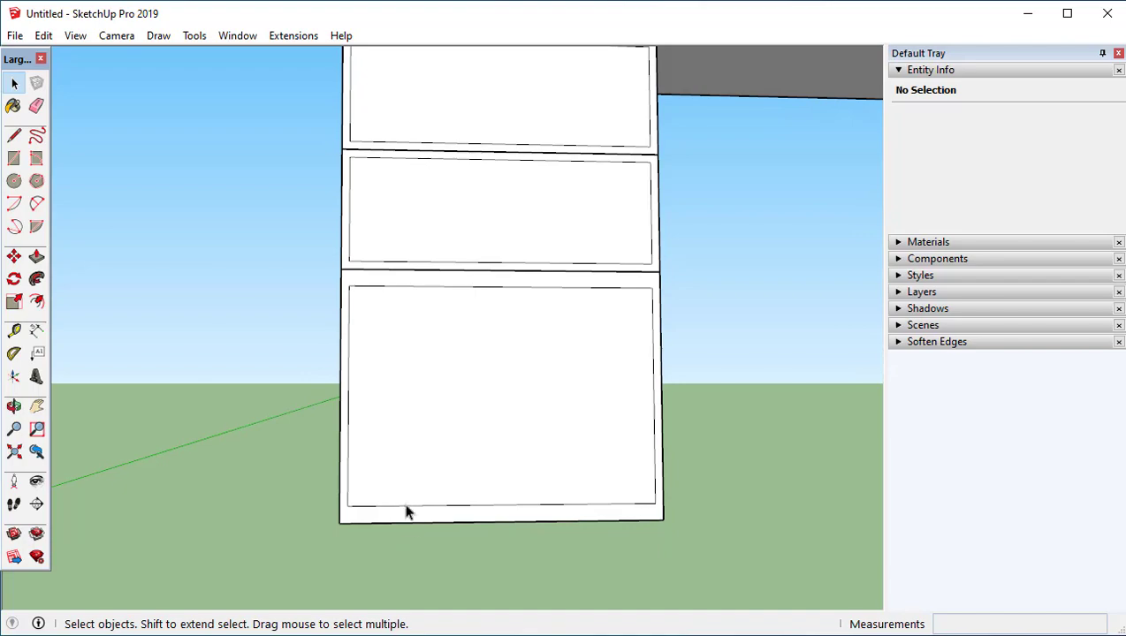
{"action": "middle_click_drag", "start_coordinate": [460, 509], "coordinate": [497, 315]}
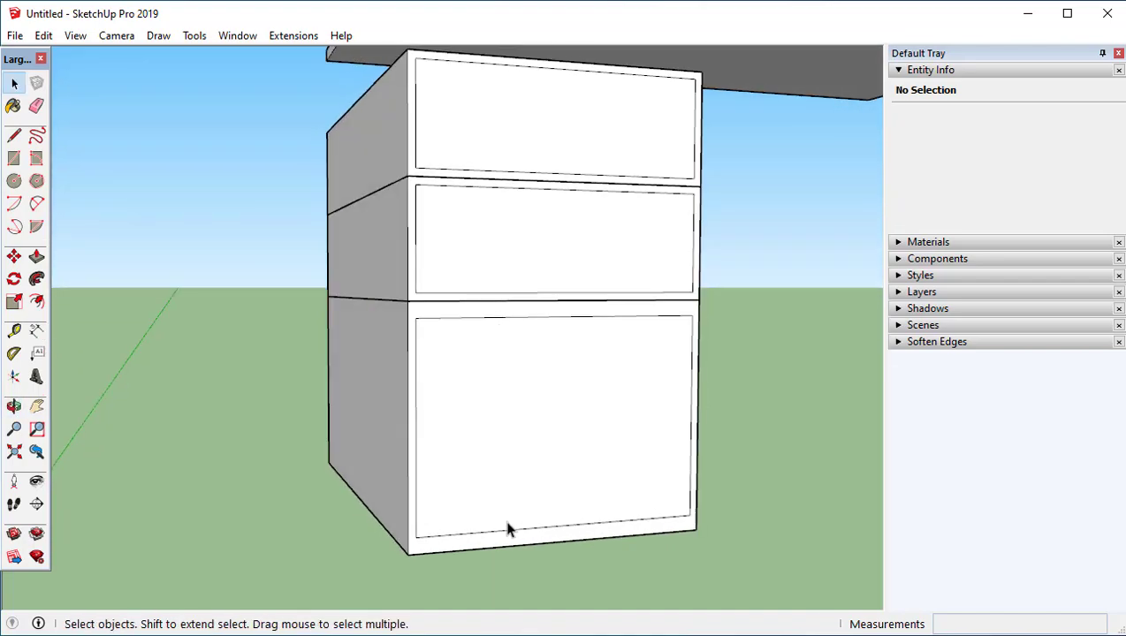
{"action": "middle_click_drag", "start_coordinate": [524, 372], "coordinate": [772, 476]}
Make the tall bottom shelves component unique so it is independent of the two drawers above
{"action": "left_click", "coordinate": [772, 475]}
{"action": "middle_click_drag", "start_coordinate": [723, 405], "coordinate": [596, 357], "text": "shift"}
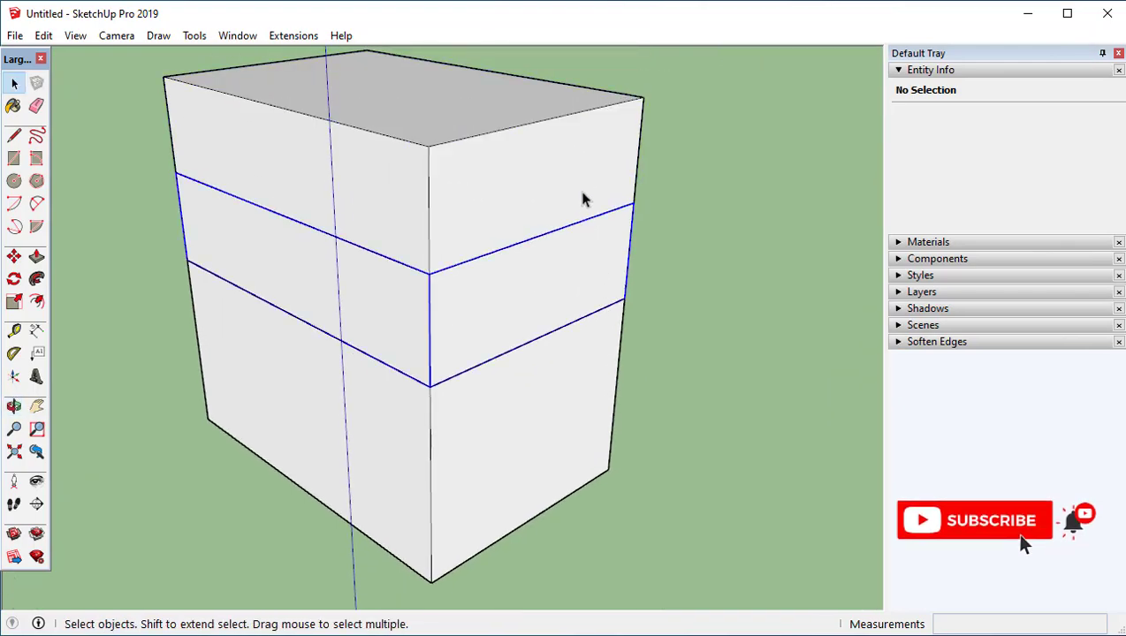
{"action": "left_click", "coordinate": [571, 244]}
{"action": "left_click", "coordinate": [568, 401]}
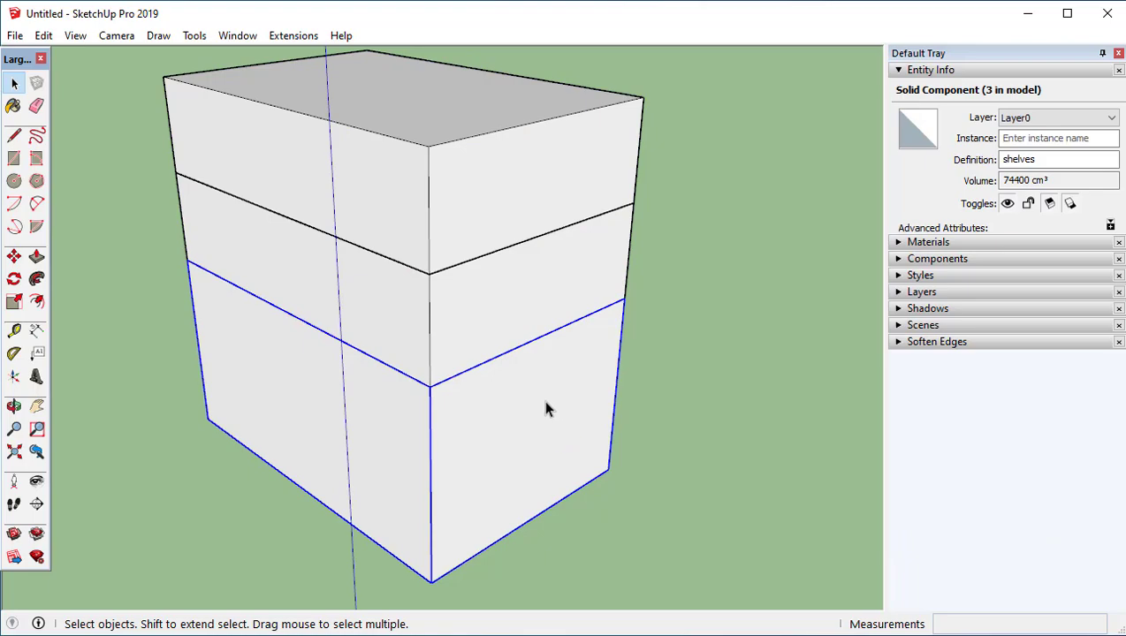
{"action": "right_click", "coordinate": [545, 409]}
{"action": "left_click", "coordinate": [487, 442]}
{"action": "right_click", "coordinate": [519, 445]}
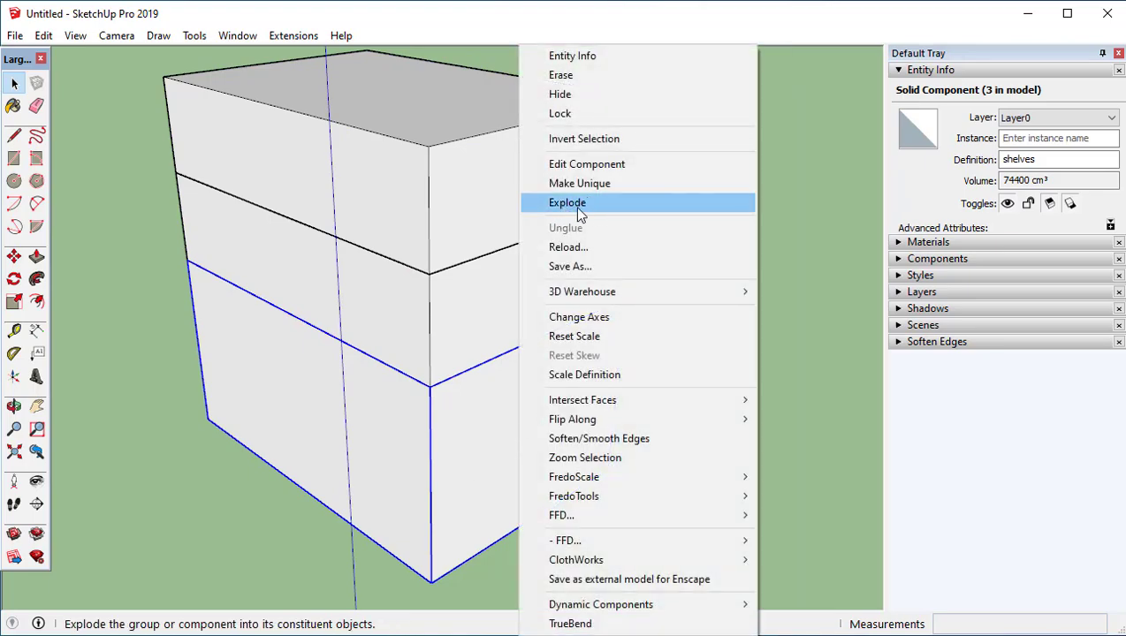
{"action": "left_click", "coordinate": [471, 412]}
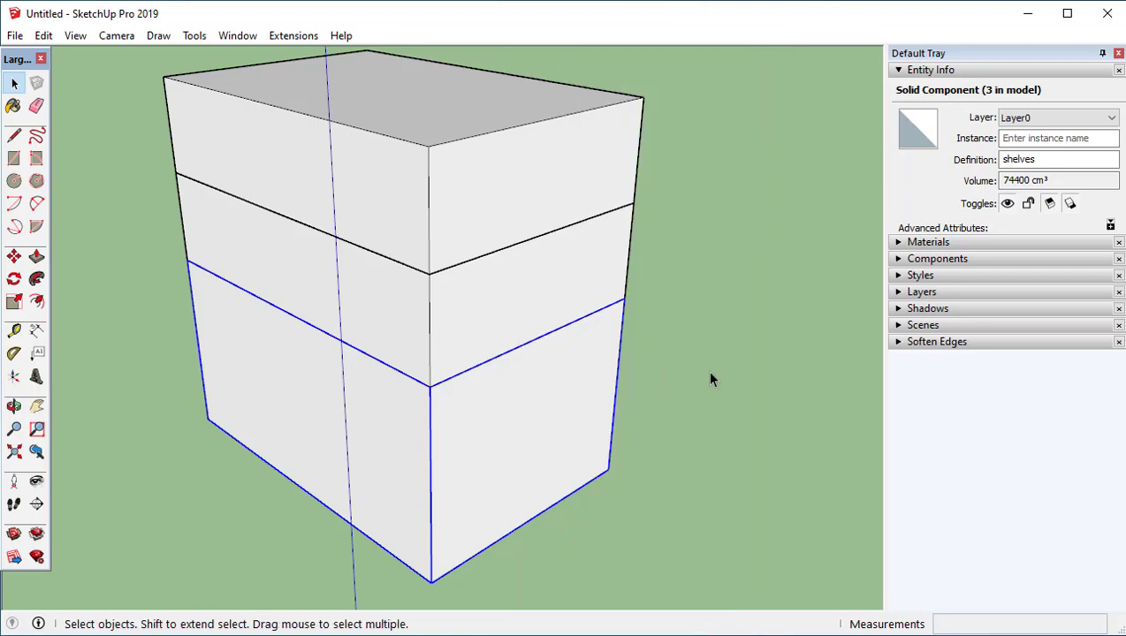
{"action": "middle_click_drag", "start_coordinate": [510, 400], "coordinate": [542, 401]}
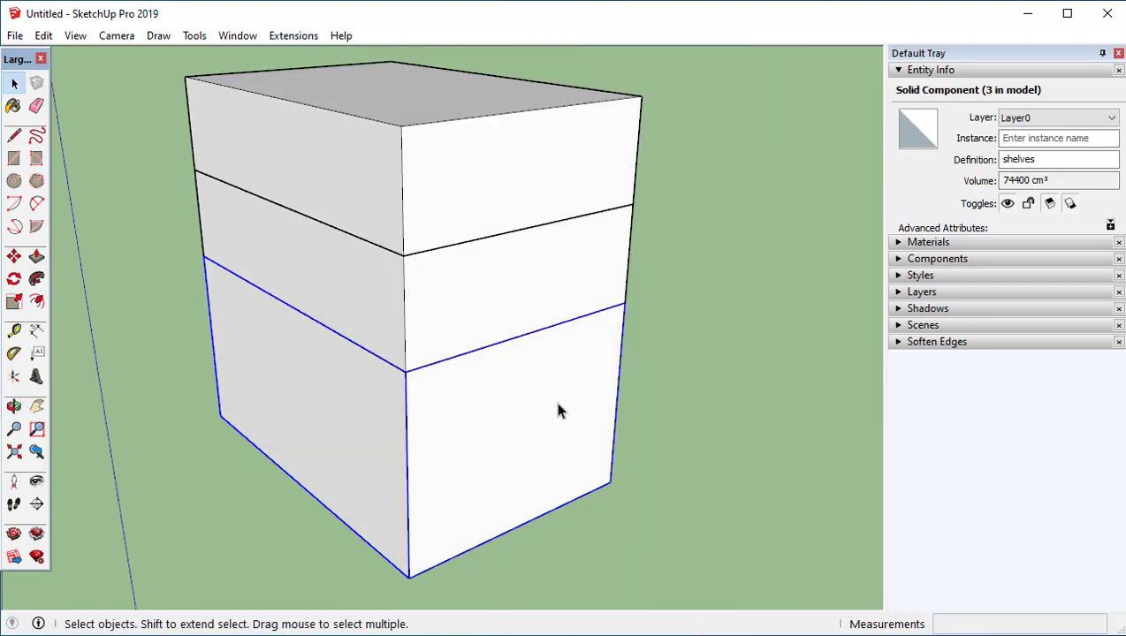
{"action": "right_click", "coordinate": [514, 415]}
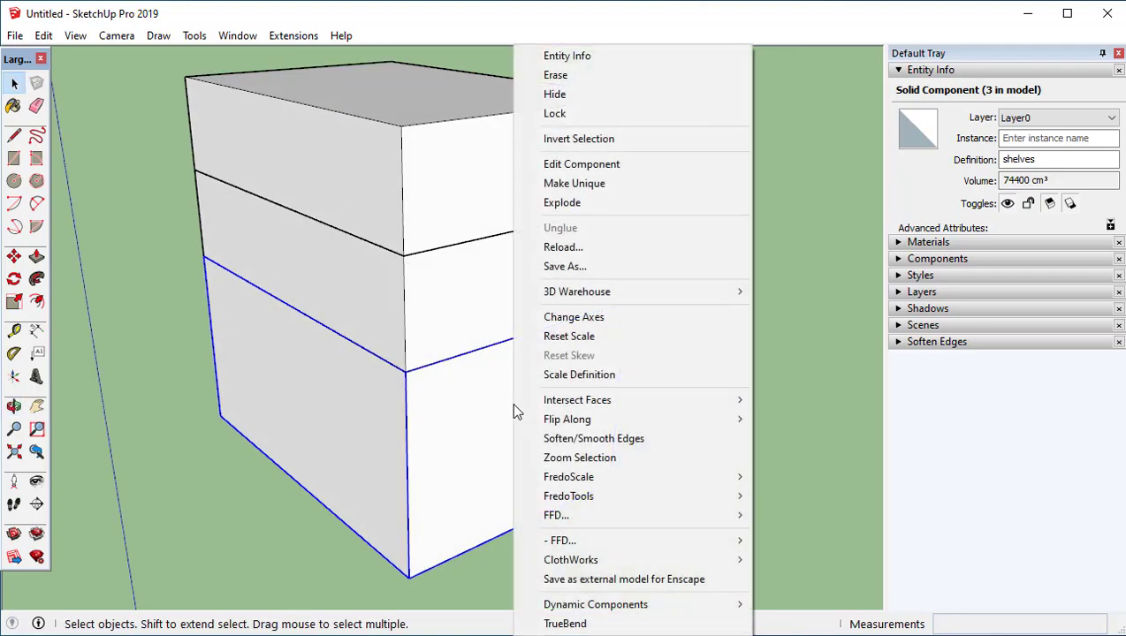
{"action": "left_click", "coordinate": [598, 189]}
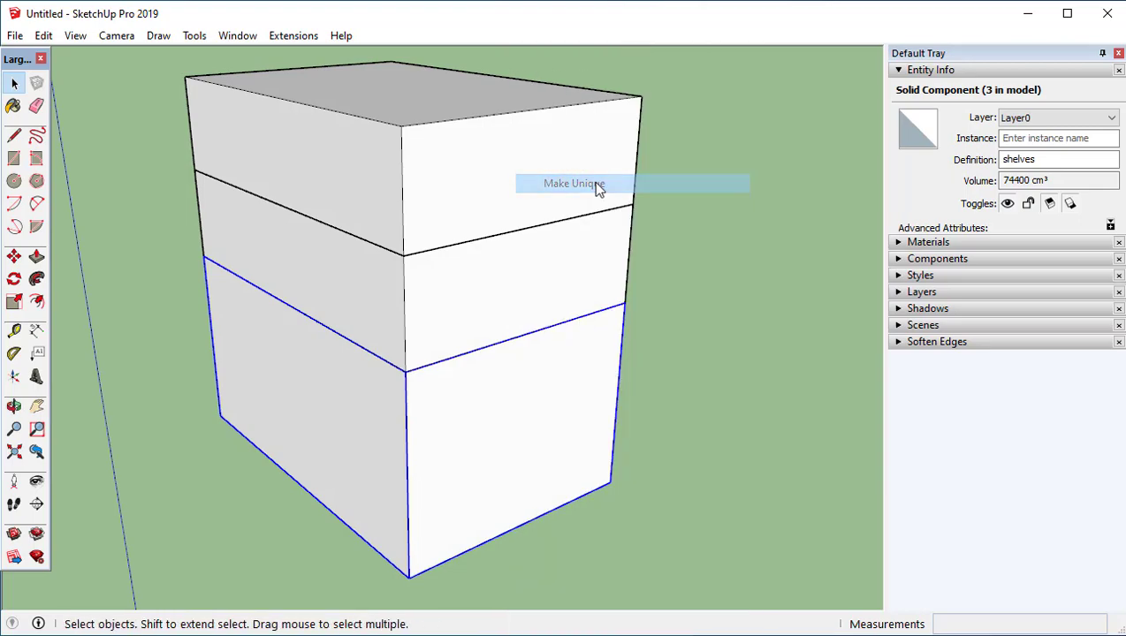
Offset the top drawer's front face inward inside its component to outline a narrow centred rectangle, and close the component
{"action": "left_click", "coordinate": [473, 164]}
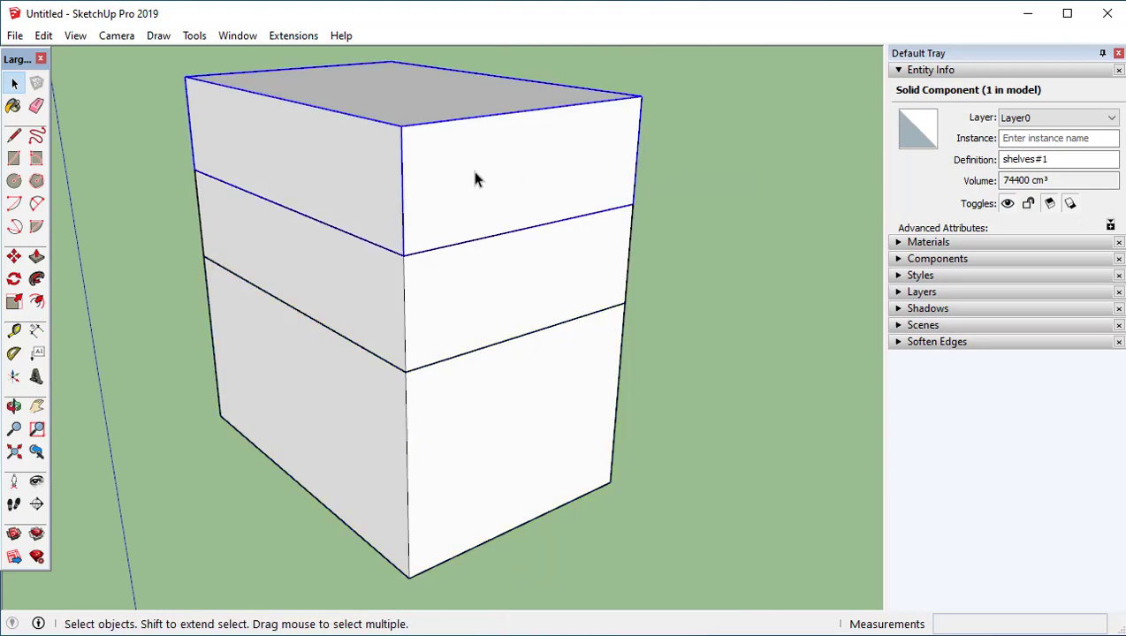
{"action": "double_click", "coordinate": [469, 163]}
{"action": "key", "text": "f"}
{"action": "left_click", "coordinate": [402, 166]}
{"action": "left_click", "coordinate": [473, 206]}
{"action": "key", "text": "space"}
{"action": "left_click", "coordinate": [680, 220]}
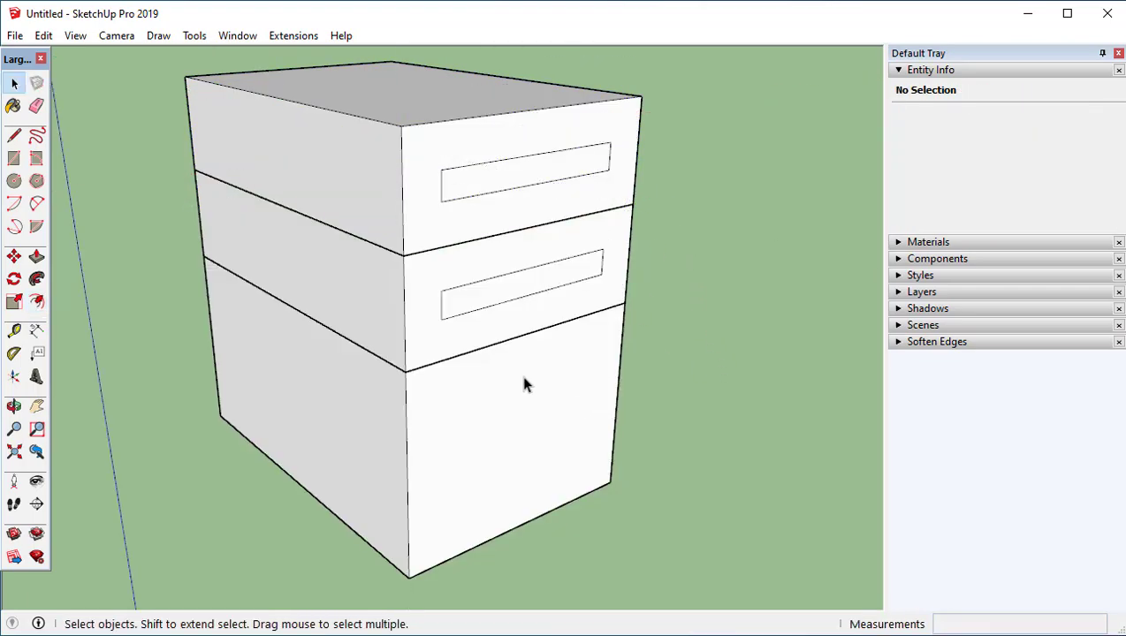
Copy the tall bottom block along the red axis to a spot beside the drawer stack
{"action": "middle_click_drag", "start_coordinate": [575, 423], "coordinate": [456, 361]}
{"action": "left_click", "coordinate": [455, 361]}
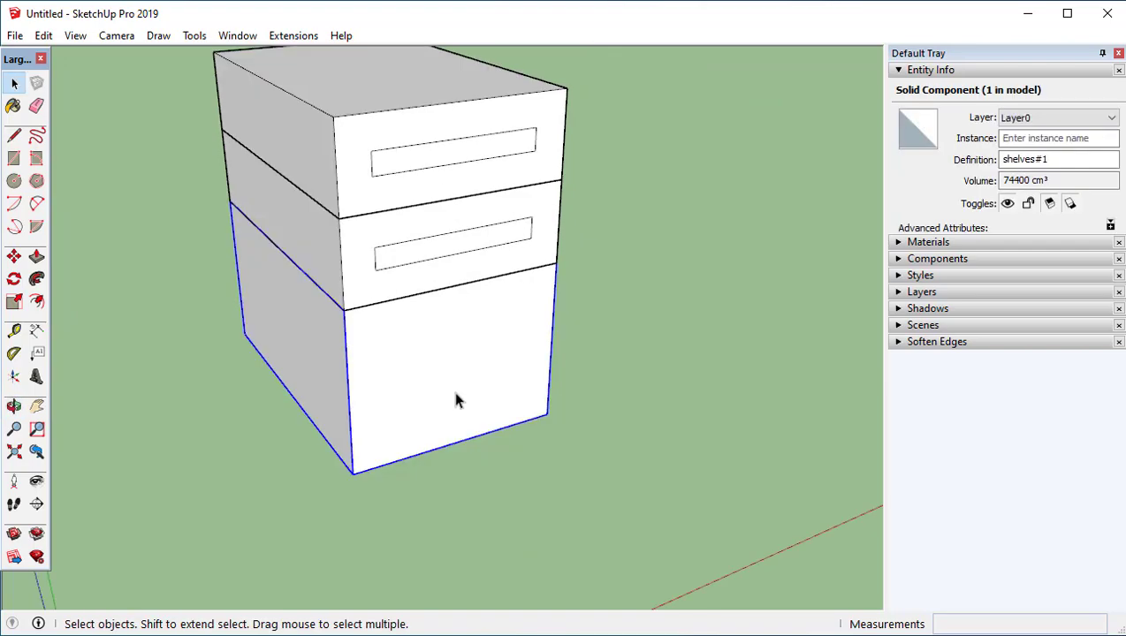
{"action": "key", "text": "m"}
{"action": "left_click", "coordinate": [488, 432]}
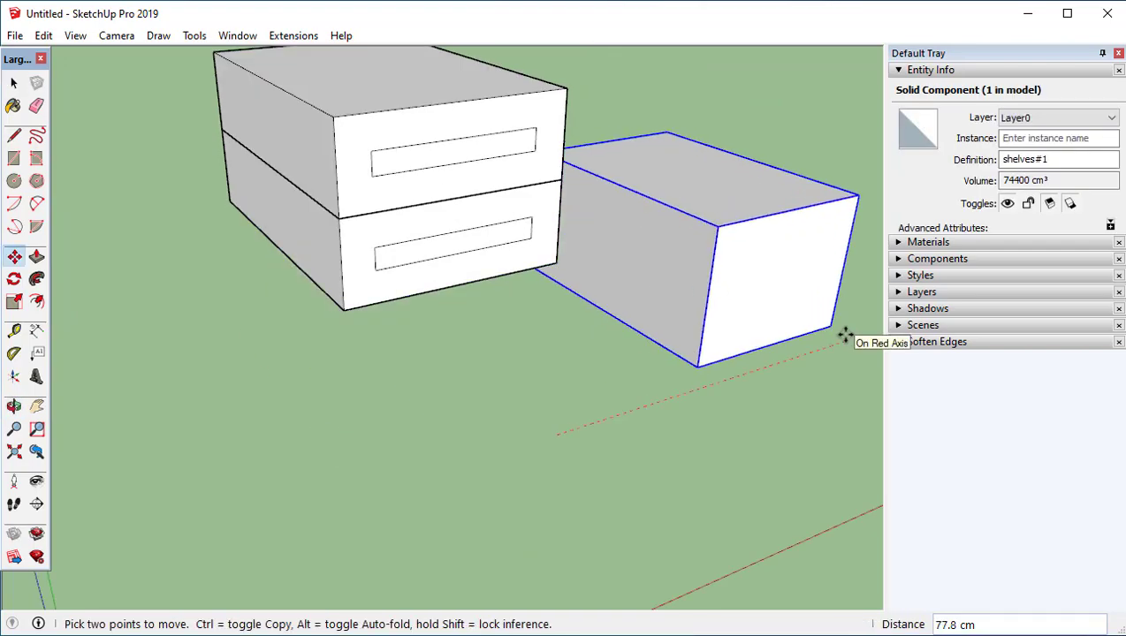
{"action": "key", "text": "ctrl"}
{"action": "left_click", "coordinate": [829, 345]}
{"action": "key", "text": "space"}
Offset the tall bottom block's front face inward inside its component to outline a centred panel, and close the component
{"action": "double_click", "coordinate": [458, 359]}
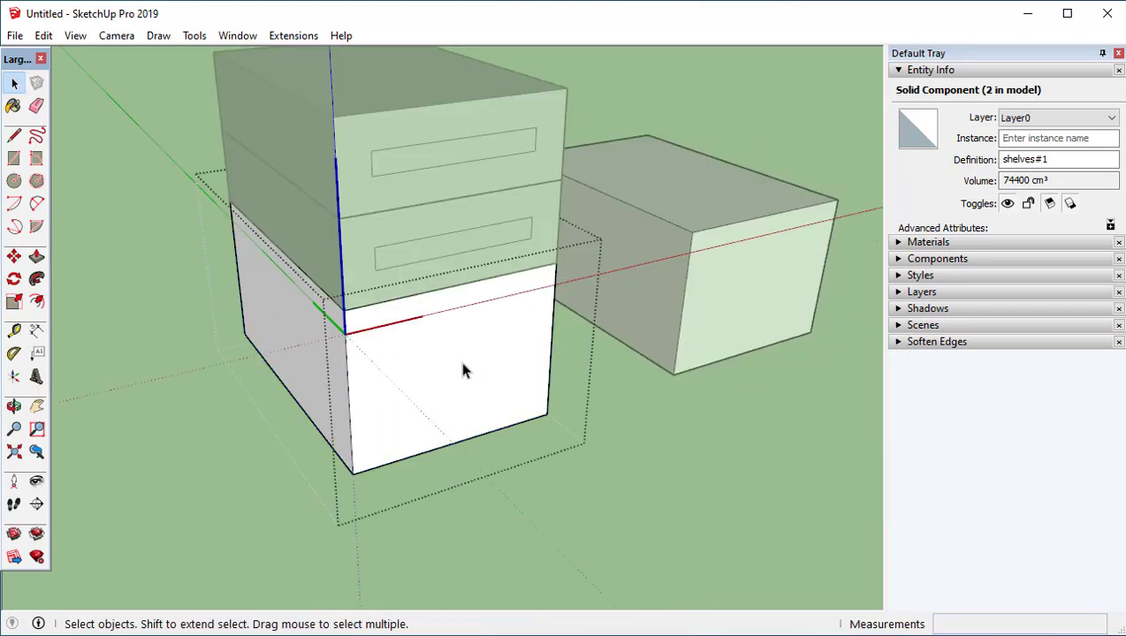
{"action": "key", "text": "f"}
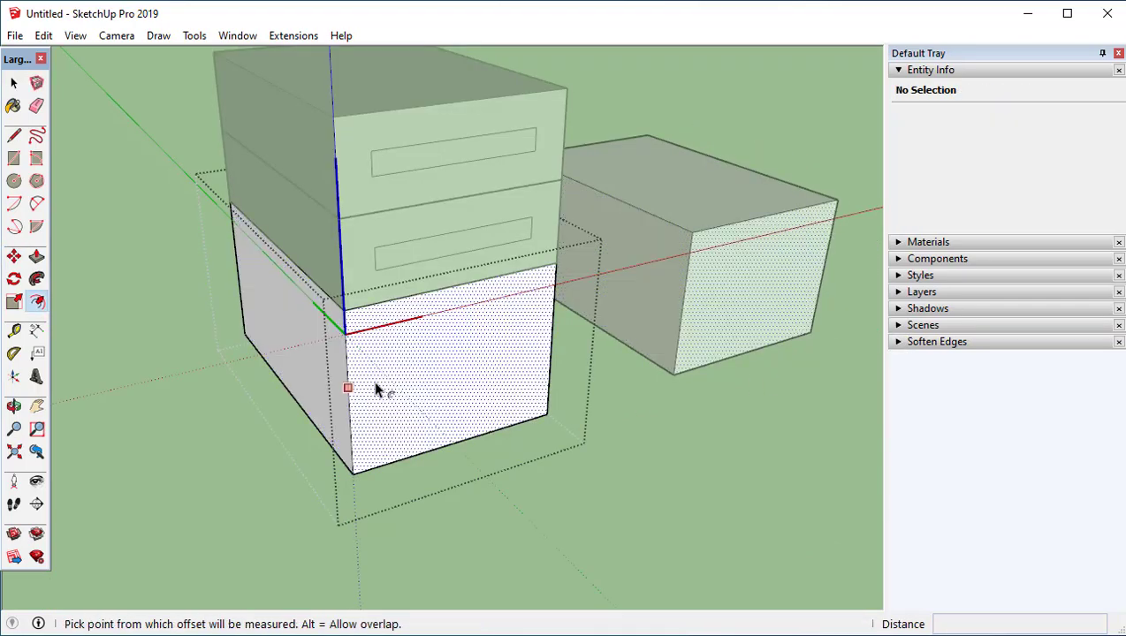
{"action": "left_click", "coordinate": [347, 375]}
{"action": "left_click", "coordinate": [445, 390]}
{"action": "key", "text": "space"}
{"action": "key", "text": "Escape"}
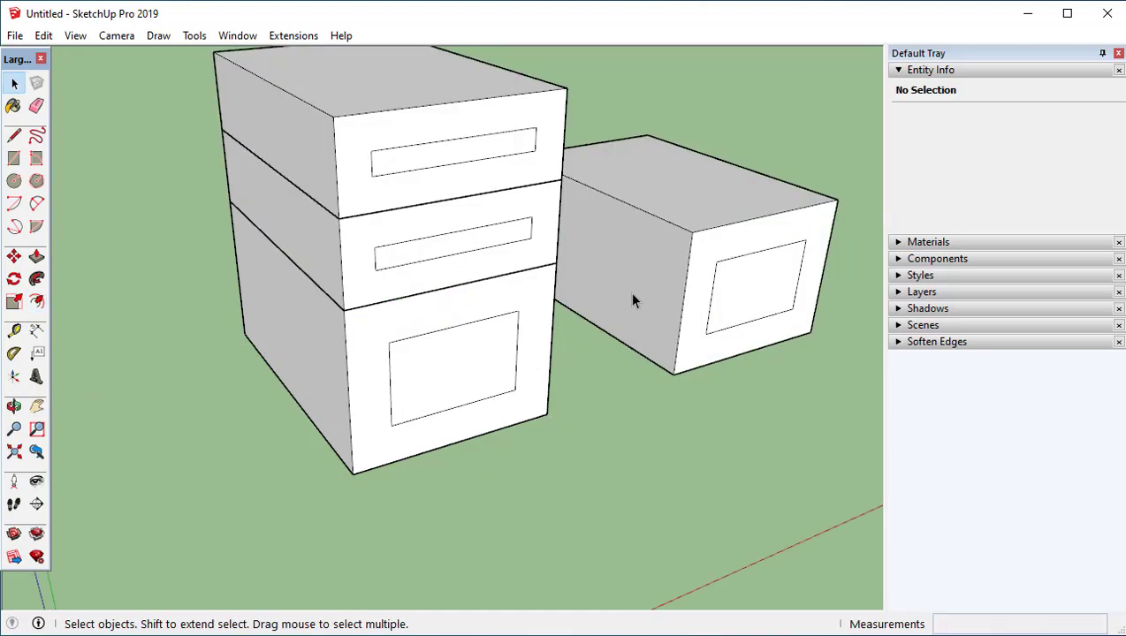
Undo the side copy of the tall bottom block and the inset outlines on the drawer and block fronts
{"action": "key", "text": "ctrl+z"}
{"action": "key", "text": "ctrl+z"}
{"action": "key", "text": "ctrl+z"}
{"action": "key", "text": "ctrl+z"}
{"action": "key", "text": "ctrl+z"}
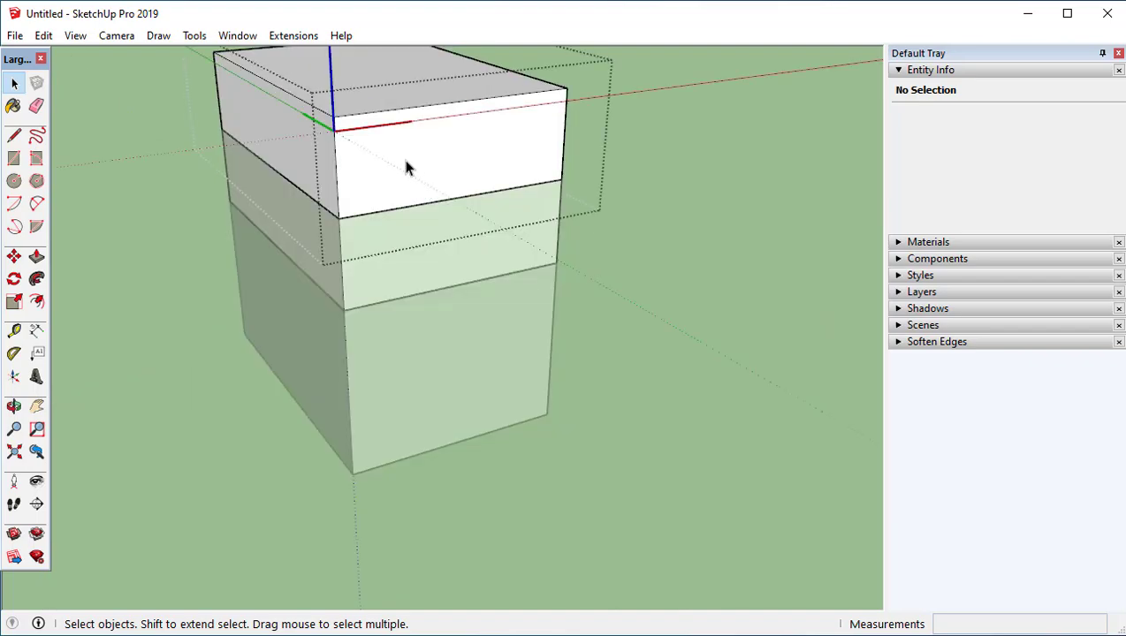
Offset the top drawer's front face inward to outline a large panel with a narrow, even border
{"action": "key", "text": "f"}
{"action": "left_click", "coordinate": [336, 152]}
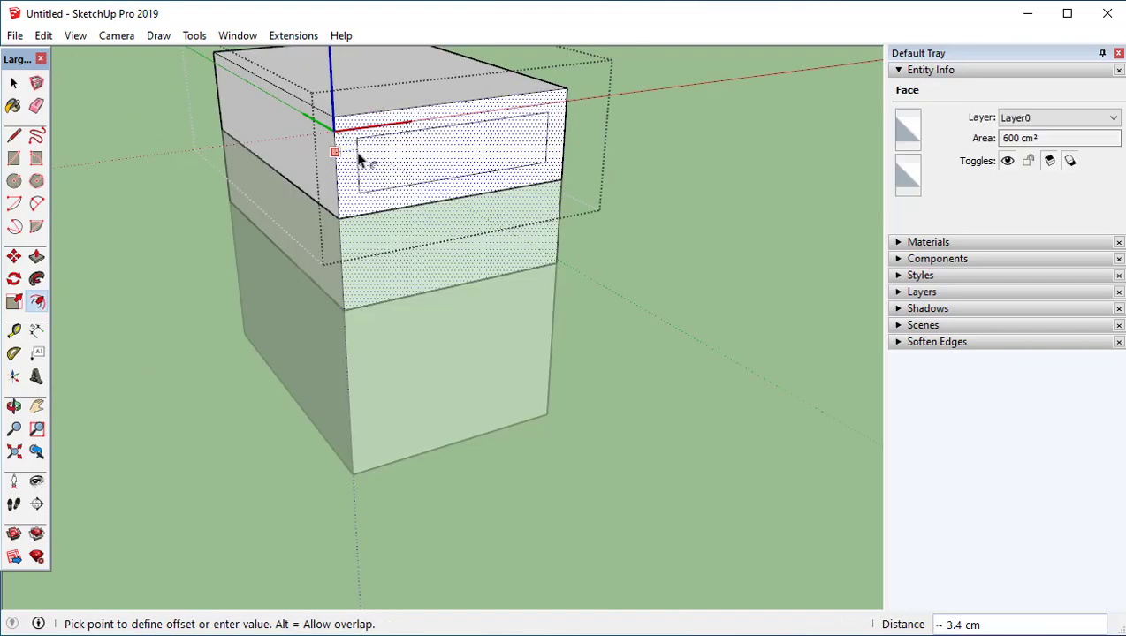
{"action": "left_click", "coordinate": [359, 159]}
{"action": "key", "text": "space"}
{"action": "left_click", "coordinate": [377, 147]}
{"action": "middle_click_drag", "start_coordinate": [377, 148], "coordinate": [459, 204]}
Pull the top drawer's inset front panel out 1 cm and close the component
{"action": "key", "text": "p"}
{"action": "left_click", "coordinate": [455, 197]}
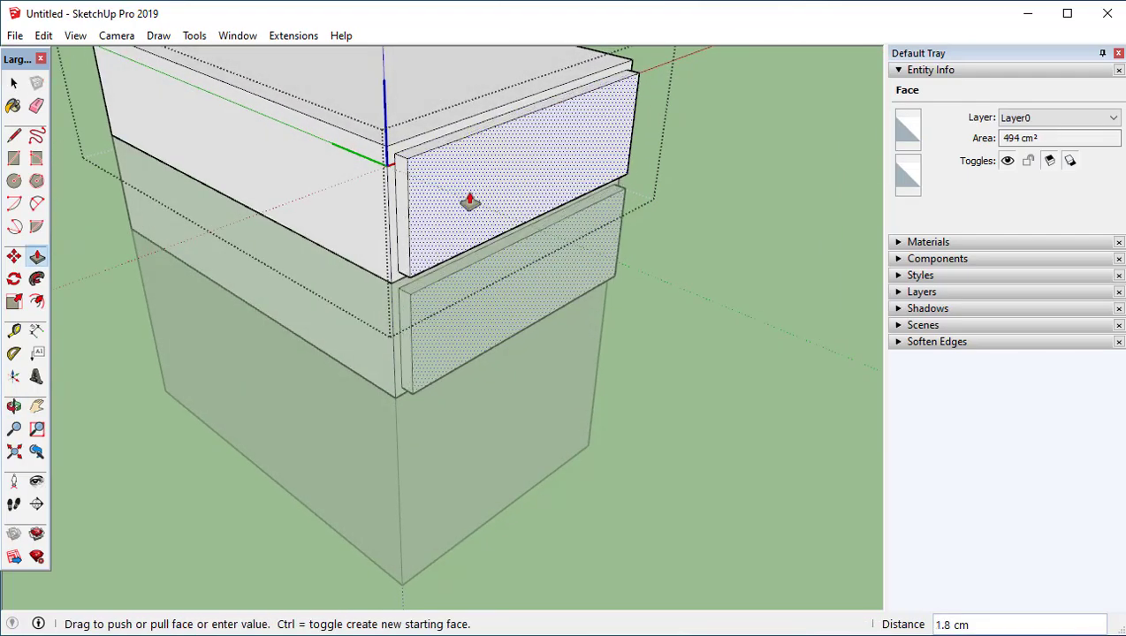
{"action": "type", "text": "1"}
{"action": "key", "text": "Return"}
{"action": "key", "text": "space"}
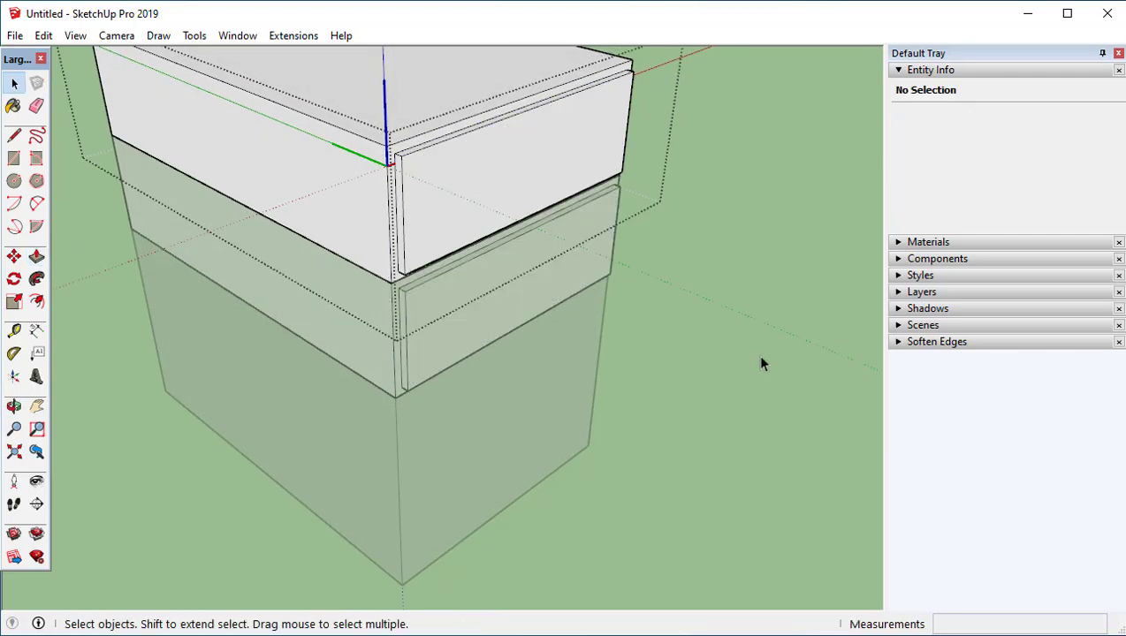
{"action": "left_click", "coordinate": [757, 354]}
Offset the tall bottom block's front face 1 cm inward inside its component to outline a door panel
{"action": "double_click", "coordinate": [506, 425]}
{"action": "middle_click_drag", "start_coordinate": [507, 442], "coordinate": [465, 378]}
{"action": "key", "text": "f"}
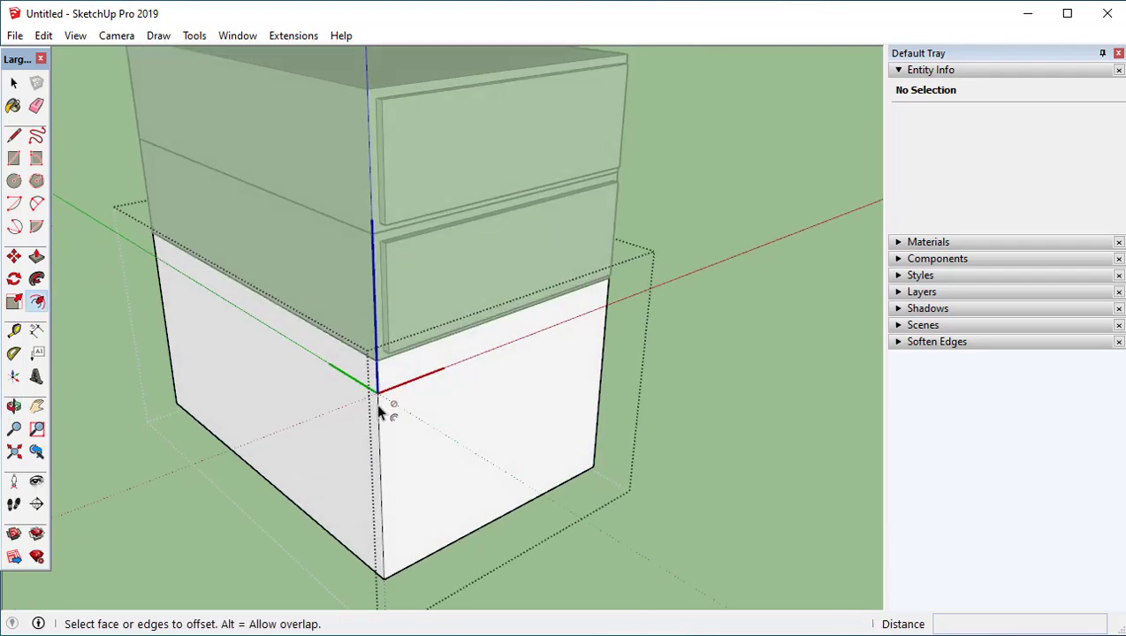
{"action": "left_click", "coordinate": [406, 418]}
{"action": "key", "text": "Return"}
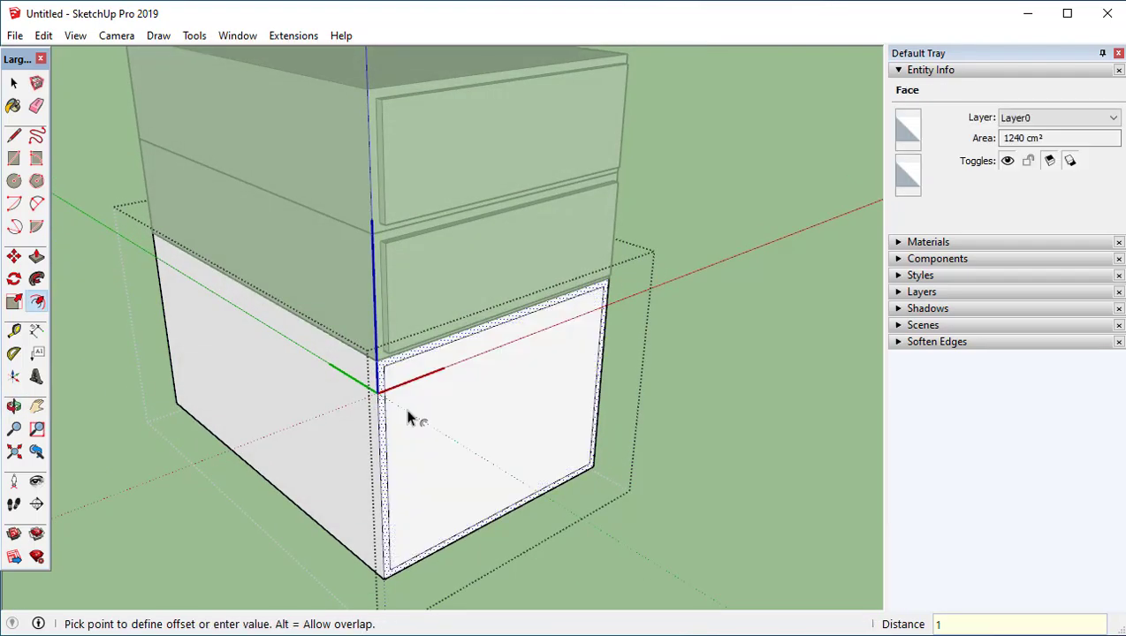
{"action": "key", "text": "space"}
Pull the bottom block's inset door panel out 1 cm and close the component
{"action": "key", "text": "p"}
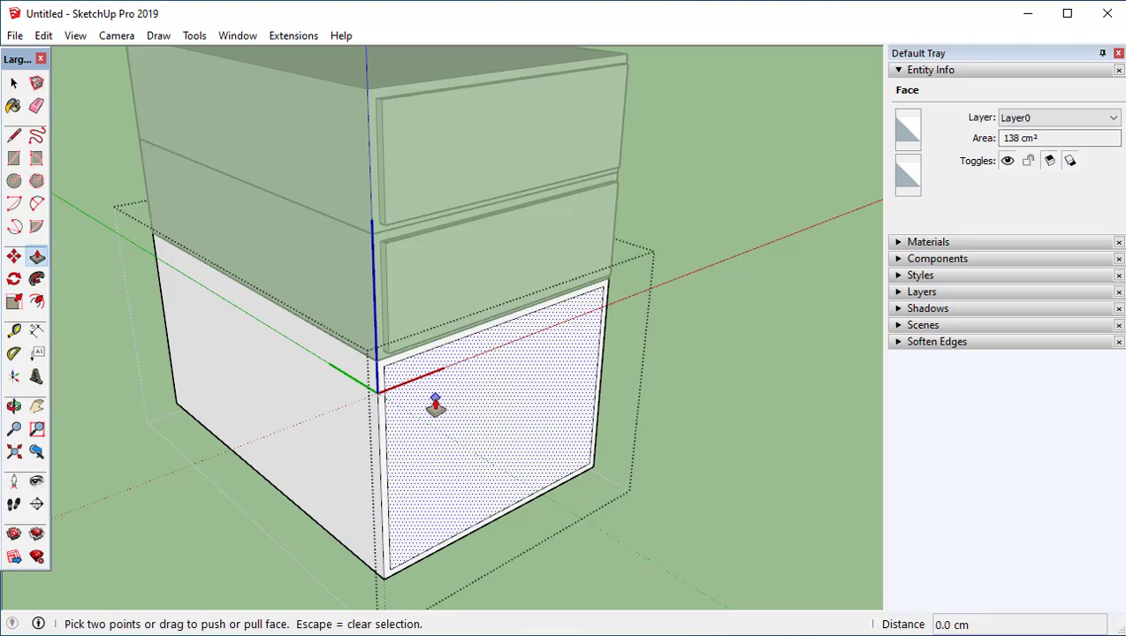
{"action": "left_click", "coordinate": [435, 405]}
{"action": "type", "text": "1"}
{"action": "key", "text": "Return"}
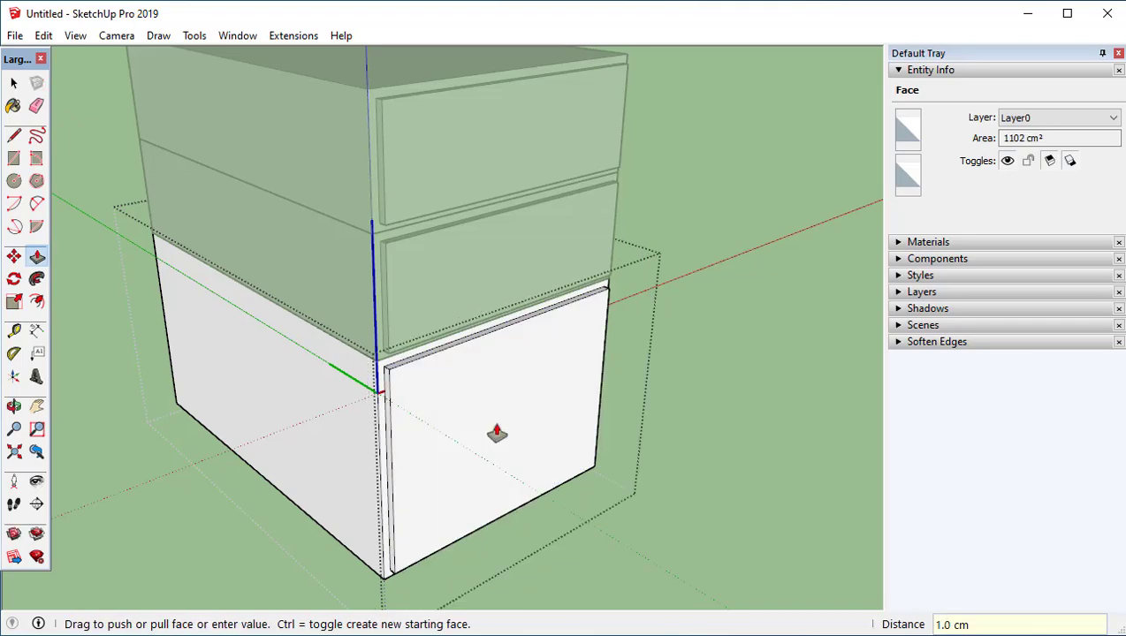
{"action": "key", "text": "space"}
Extend the underside of the top drawer's raised front panel down to the drawer's lower edge, and close the component
{"action": "middle_click_drag", "start_coordinate": [790, 401], "coordinate": [495, 243]}
{"action": "scroll", "coordinate": [433, 256], "scroll_direction": "up", "scroll_amount": 3}
{"action": "middle_click_drag", "start_coordinate": [356, 276], "coordinate": [658, 213]}
{"action": "scroll", "coordinate": [523, 260], "scroll_direction": "up", "scroll_amount": 2}
{"action": "scroll", "coordinate": [573, 164], "scroll_direction": "up", "scroll_amount": 3}
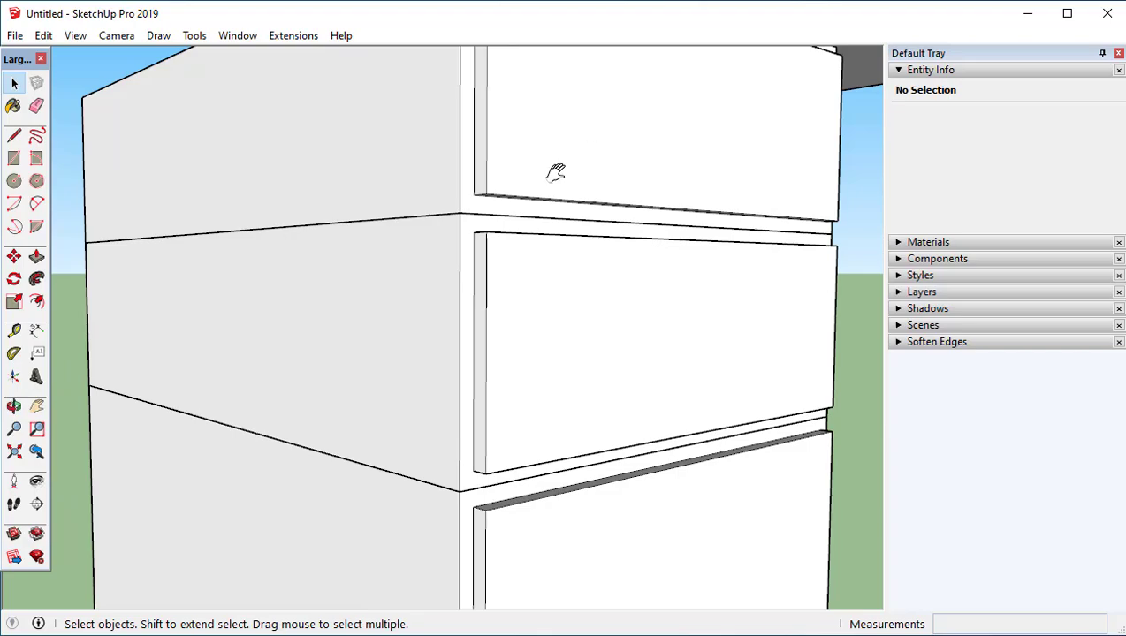
{"action": "middle_click_drag", "start_coordinate": [497, 206], "coordinate": [506, 185]}
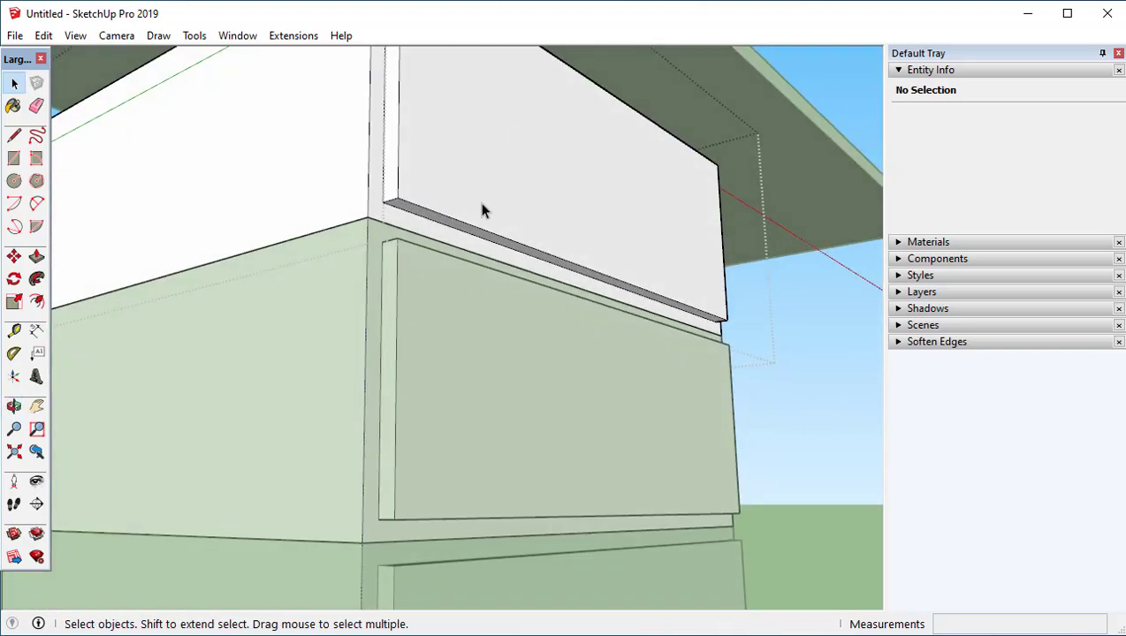
{"action": "key", "text": "p"}
{"action": "left_click", "coordinate": [432, 222]}
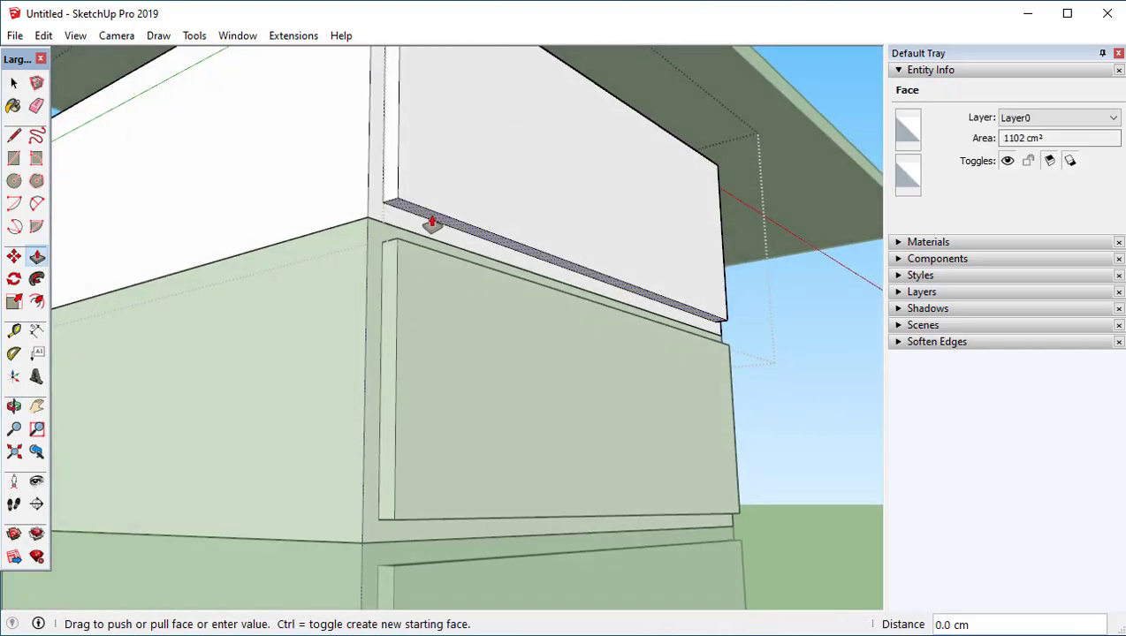
{"action": "left_click", "coordinate": [371, 227]}
{"action": "middle_click_drag", "start_coordinate": [432, 247], "coordinate": [370, 303]}
{"action": "scroll", "coordinate": [376, 296], "scroll_direction": "down", "scroll_amount": 3}
{"action": "key", "text": "space"}
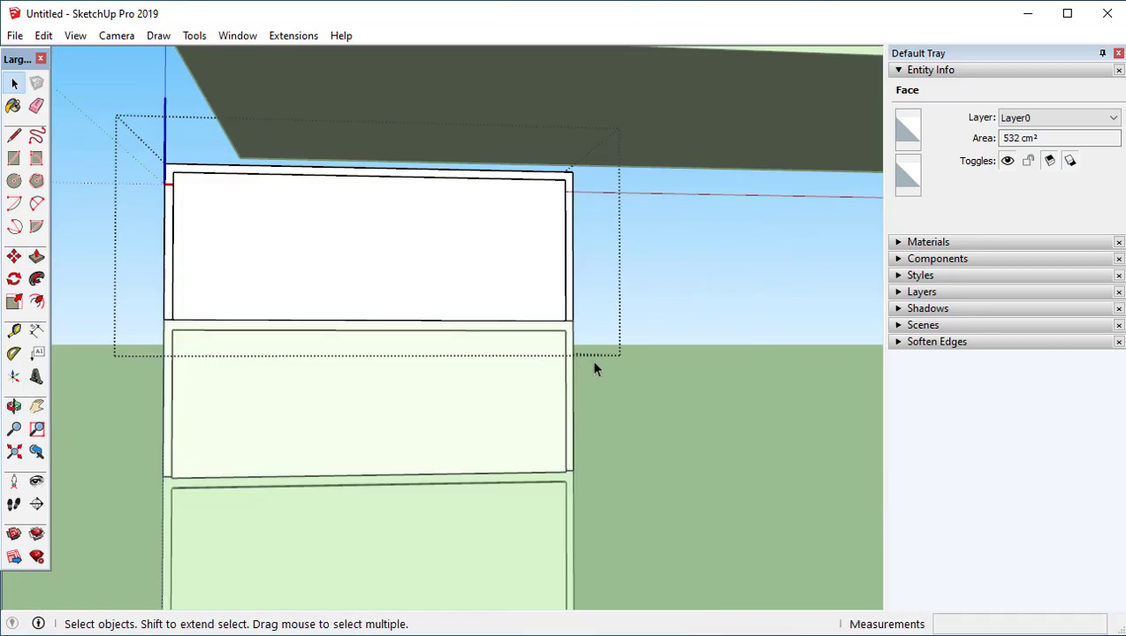
{"action": "left_click", "coordinate": [707, 356]}
Draw a horizontal handle rectangle about 17.4 cm long on the upper part of the top drawer's front panel inside its component
{"action": "scroll", "coordinate": [721, 356], "scroll_direction": "down", "scroll_amount": 2}
{"action": "middle_click_drag", "start_coordinate": [730, 351], "coordinate": [603, 349]}
{"action": "scroll", "coordinate": [527, 304], "scroll_direction": "up", "scroll_amount": 2}
{"action": "key", "text": "r"}
{"action": "middle_click_drag", "start_coordinate": [525, 315], "coordinate": [459, 248]}
{"action": "key", "text": "space"}
{"action": "double_click", "coordinate": [468, 252]}
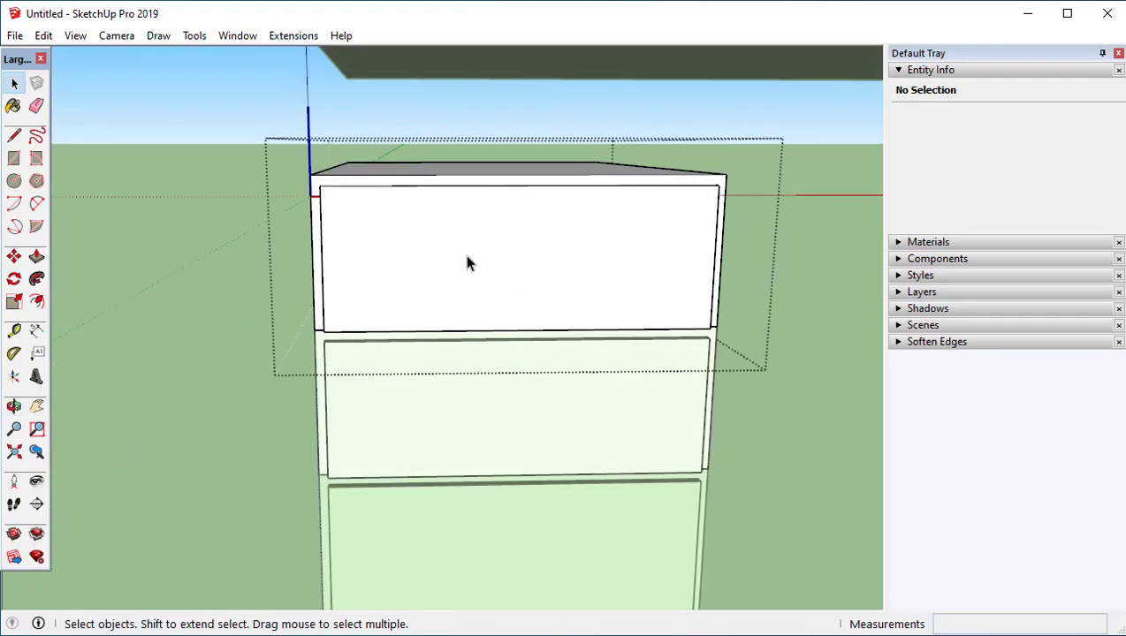
{"action": "key", "text": "r"}
{"action": "left_click", "coordinate": [431, 224]}
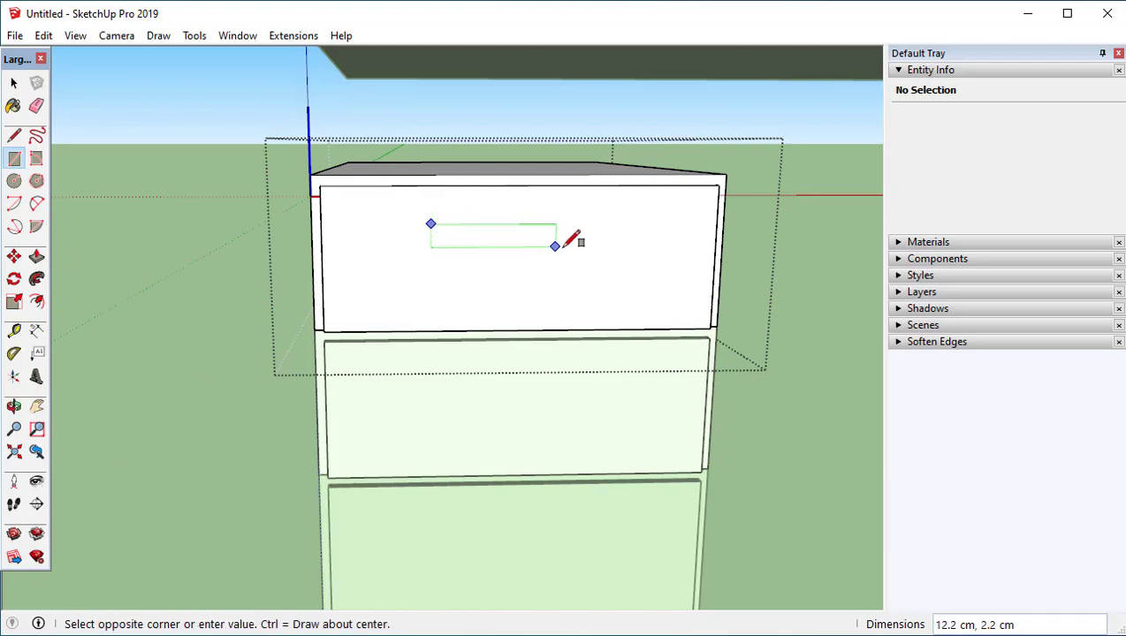
{"action": "left_click", "coordinate": [611, 244]}
Pull the drawer handle rectangle out from the front panel in two 1 cm extrusions
{"action": "middle_click_drag", "start_coordinate": [525, 259], "coordinate": [734, 303]}
{"action": "scroll", "coordinate": [733, 292], "scroll_direction": "up", "scroll_amount": 3}
{"action": "key", "text": "p"}
{"action": "left_click", "coordinate": [672, 277]}
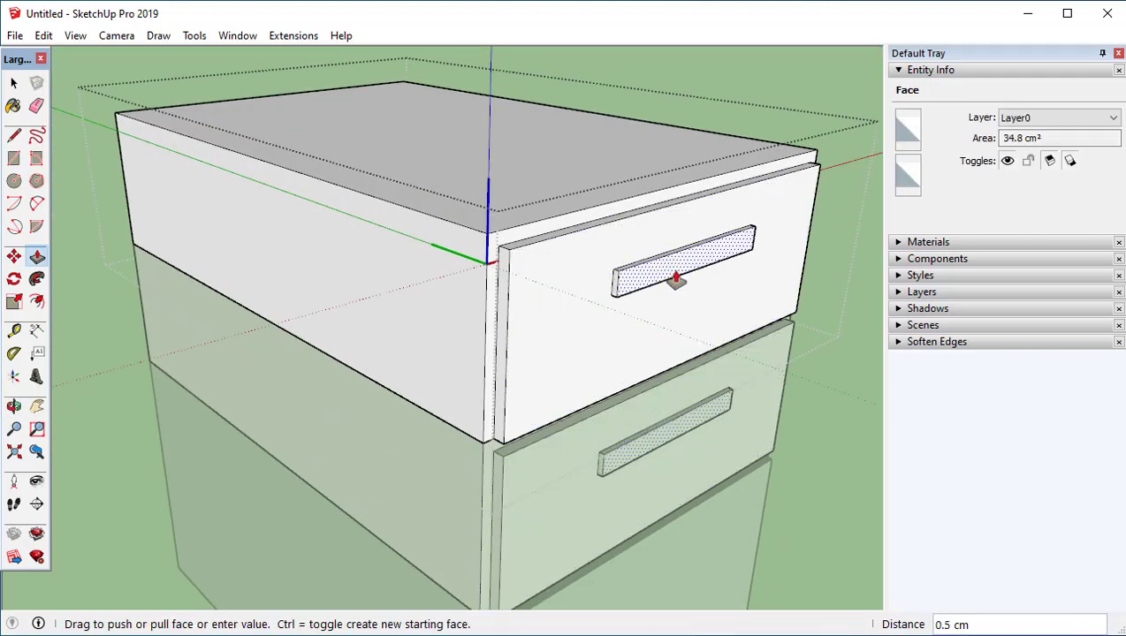
{"action": "type", "text": "1"}
{"action": "key", "text": "Return"}
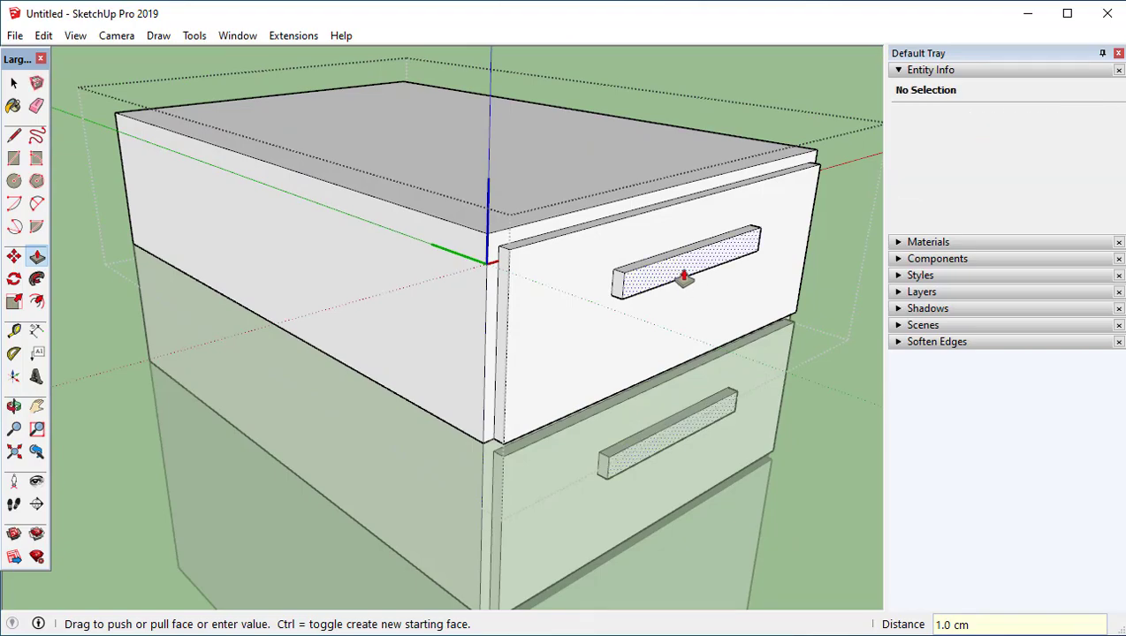
{"action": "left_click", "coordinate": [684, 279]}
{"action": "type", "text": "1"}
{"action": "key", "text": "Return"}
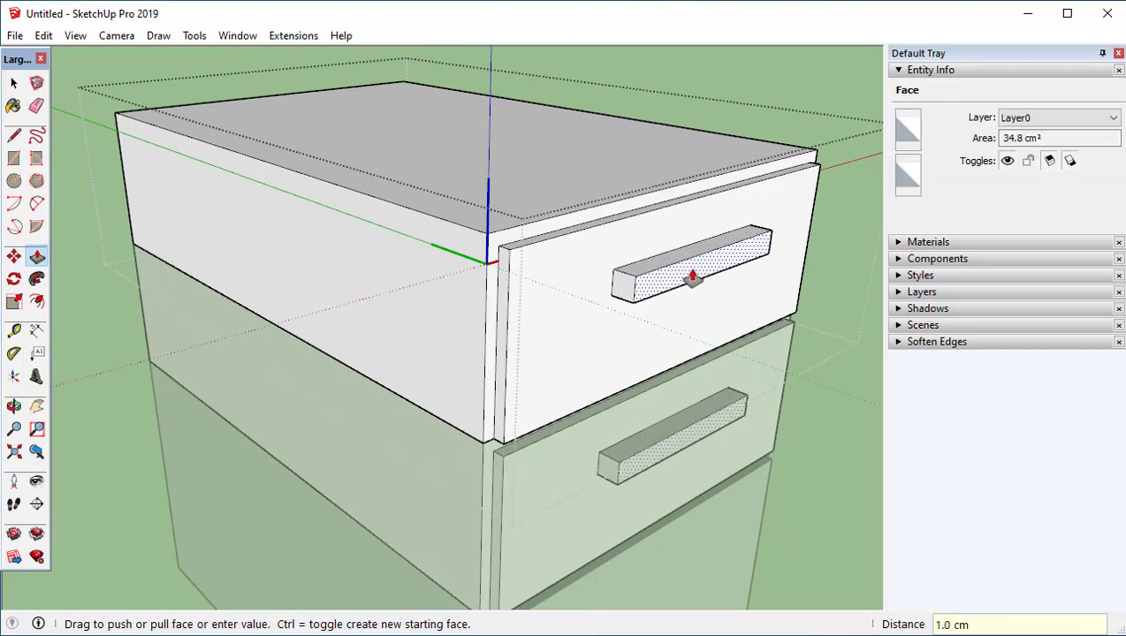
Move the handle's upper front edge 2 cm back onto its upper rear edge to turn the bar into a wedge
{"action": "scroll", "coordinate": [681, 278], "scroll_direction": "up", "scroll_amount": 2}
{"action": "key", "text": "space"}
{"action": "left_click", "coordinate": [659, 276]}
{"action": "scroll", "coordinate": [646, 278], "scroll_direction": "up", "scroll_amount": 3}
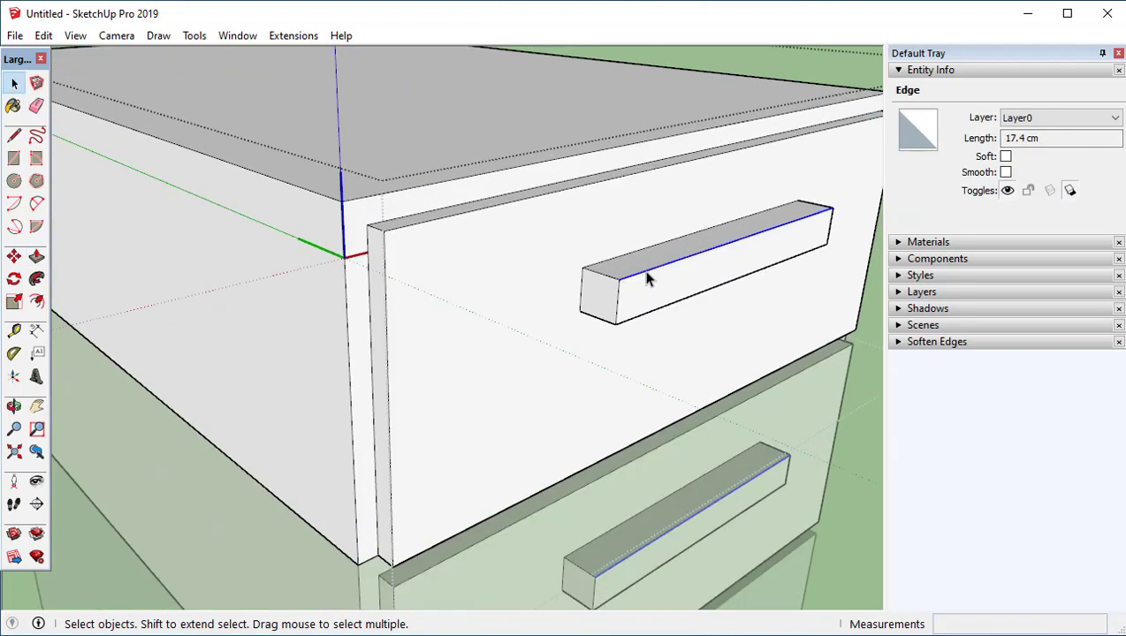
{"action": "key", "text": "m"}
{"action": "left_click", "coordinate": [620, 279]}
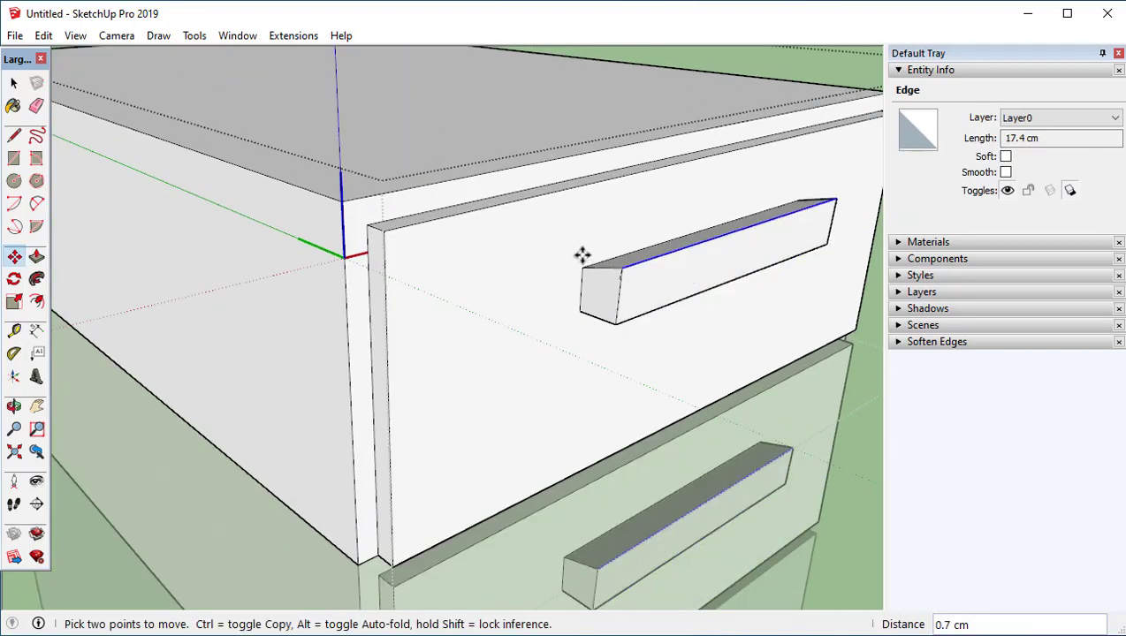
{"action": "left_click", "coordinate": [584, 267]}
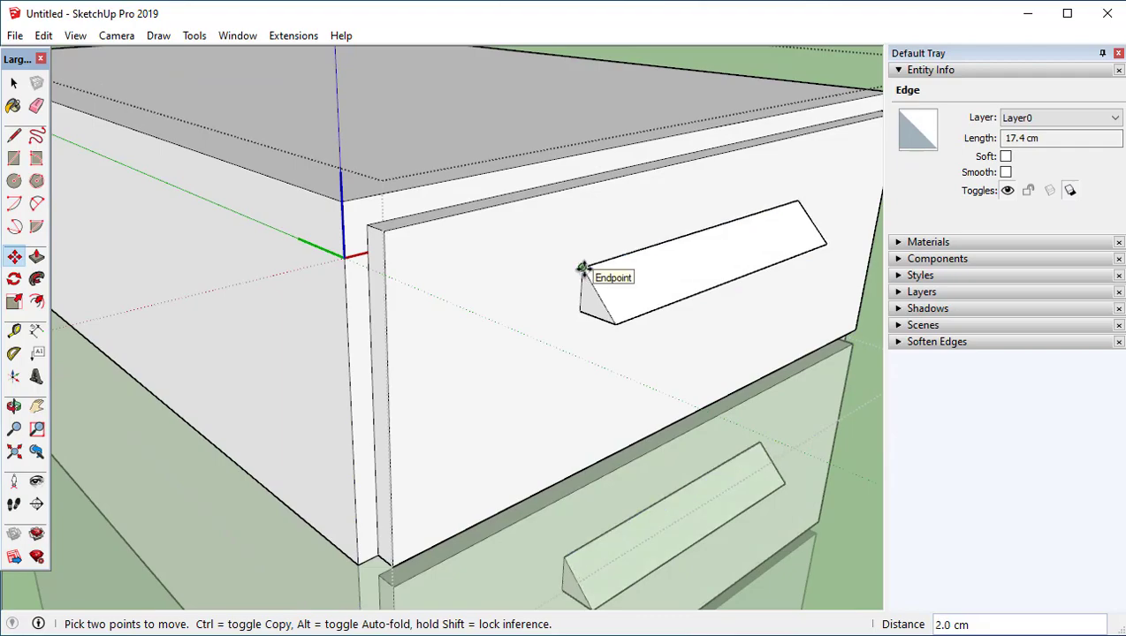
Draw a tall, narrow handle rectangle near the right edge of the door panel inside the bottom block's component
{"action": "scroll", "coordinate": [585, 267], "scroll_direction": "down", "scroll_amount": 2}
{"action": "middle_click_drag", "start_coordinate": [650, 339], "coordinate": [308, 139]}
{"action": "key", "text": "space"}
{"action": "scroll", "coordinate": [696, 278], "scroll_direction": "up", "scroll_amount": 1}
{"action": "middle_click_drag", "start_coordinate": [351, 259], "coordinate": [533, 446]}
{"action": "middle_click_drag", "start_coordinate": [533, 327], "coordinate": [568, 404]}
{"action": "double_click", "coordinate": [586, 333]}
{"action": "scroll", "coordinate": [568, 404], "scroll_direction": "up", "scroll_amount": 2}
{"action": "key", "text": "r"}
{"action": "left_click", "coordinate": [576, 458]}
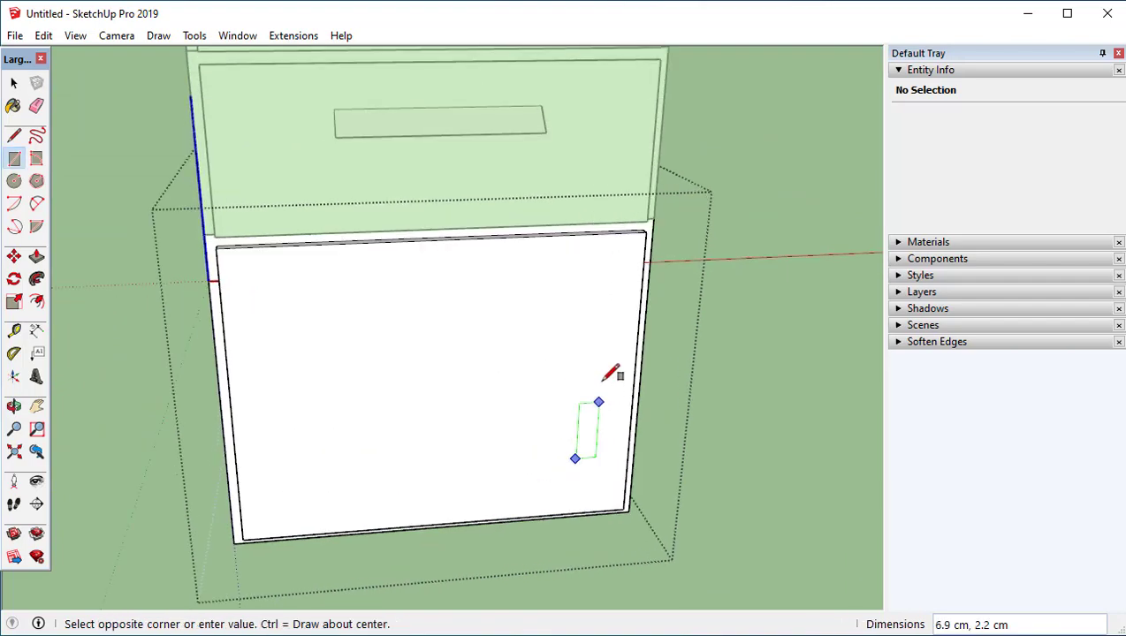
{"action": "left_click", "coordinate": [611, 277]}
Pull the vertical door handle rectangle out 2 cm
{"action": "middle_click_drag", "start_coordinate": [623, 281], "coordinate": [701, 390]}
{"action": "key", "text": "p"}
{"action": "left_click", "coordinate": [622, 341]}
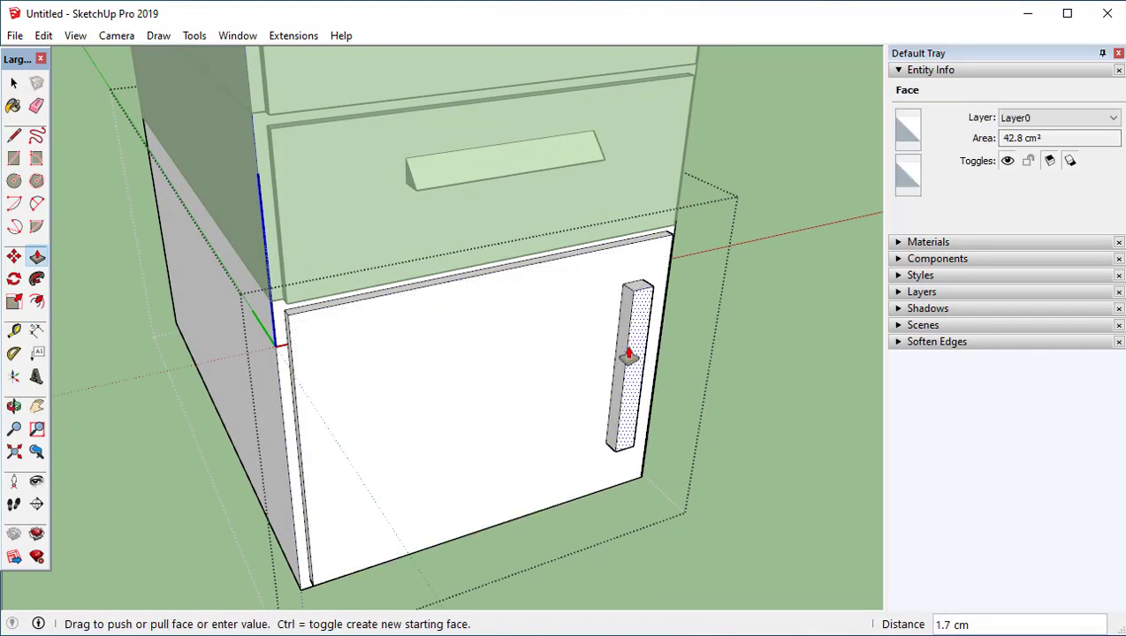
{"action": "type", "text": "2"}
{"action": "key", "text": "Return"}
Offset the three outer edges of the door handle's side face 1 cm inward
{"action": "scroll", "coordinate": [629, 355], "scroll_direction": "up", "scroll_amount": 2}
{"action": "middle_click_drag", "start_coordinate": [629, 355], "coordinate": [682, 302]}
{"action": "key", "text": "space"}
{"action": "scroll", "coordinate": [683, 300], "scroll_direction": "up", "scroll_amount": 3}
{"action": "middle_click_drag", "start_coordinate": [717, 186], "coordinate": [648, 168], "text": "shift"}
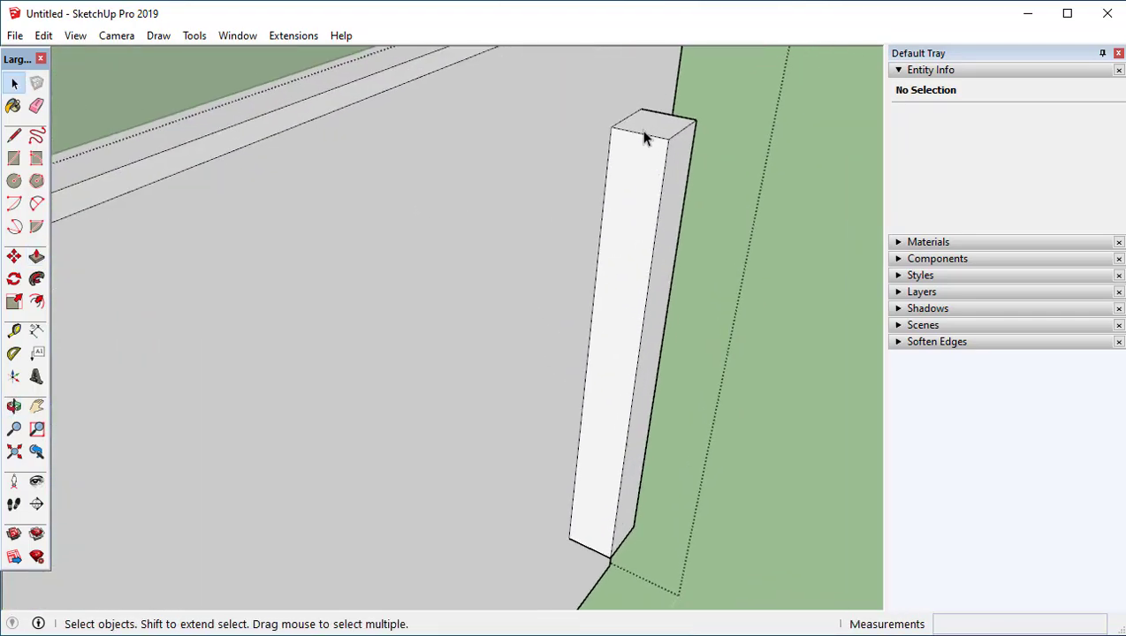
{"action": "left_click", "coordinate": [659, 248]}
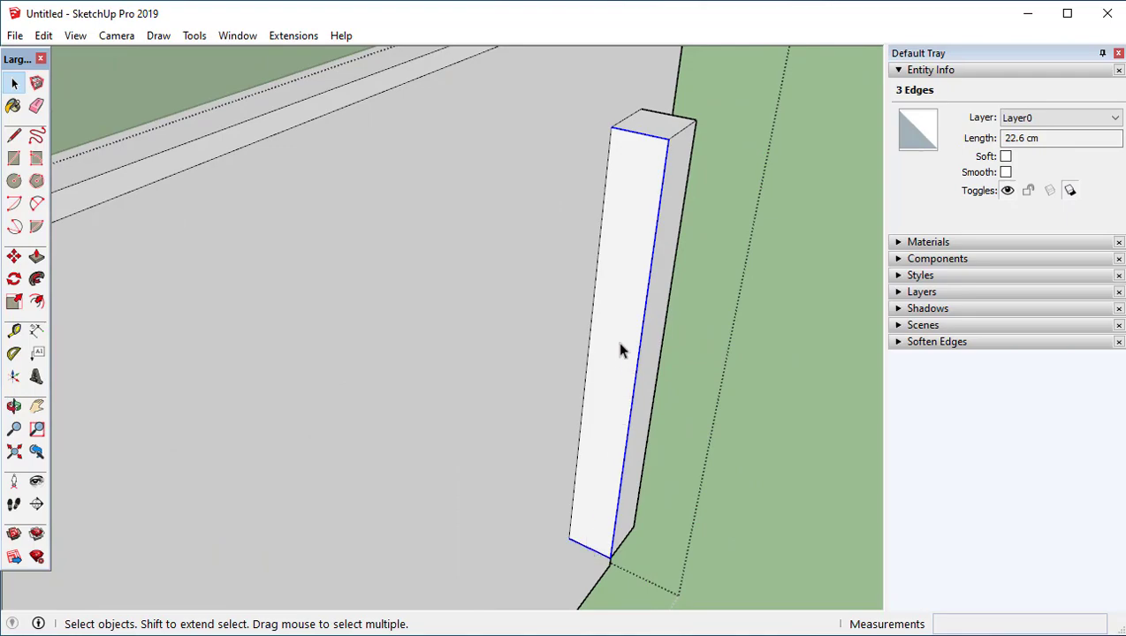
{"action": "key", "text": "f"}
{"action": "left_click", "coordinate": [618, 144]}
{"action": "type", "text": "1"}
{"action": "key", "text": "Return"}
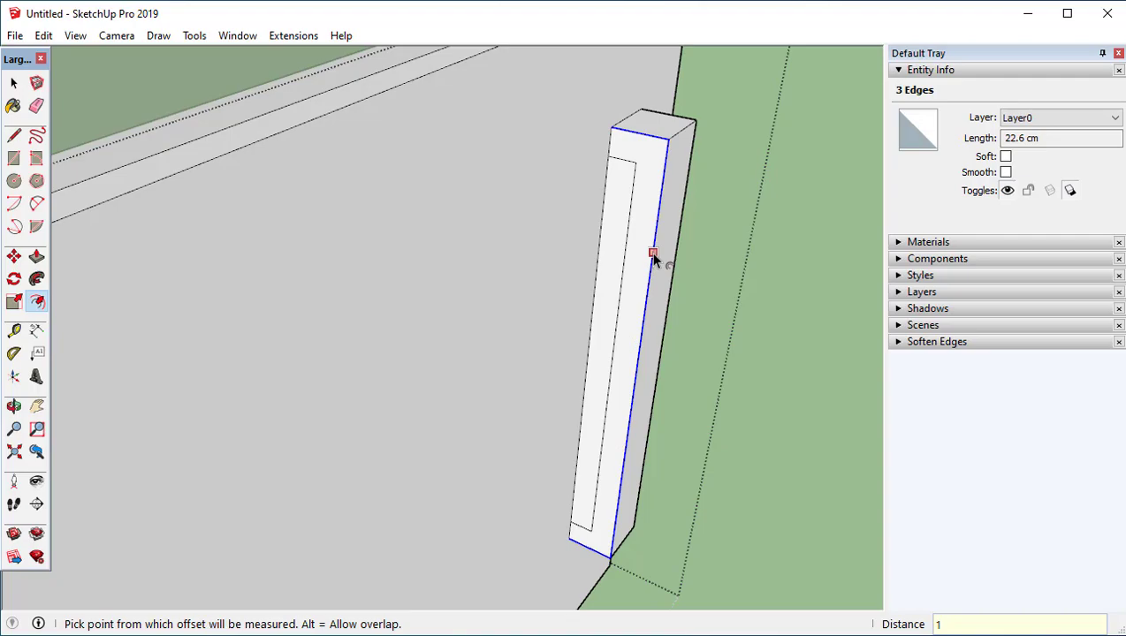
Push the inset side face 2.3 cm through the door handle to cut a grip opening, and close the component
{"action": "key", "text": "p"}
{"action": "left_click", "coordinate": [626, 243]}
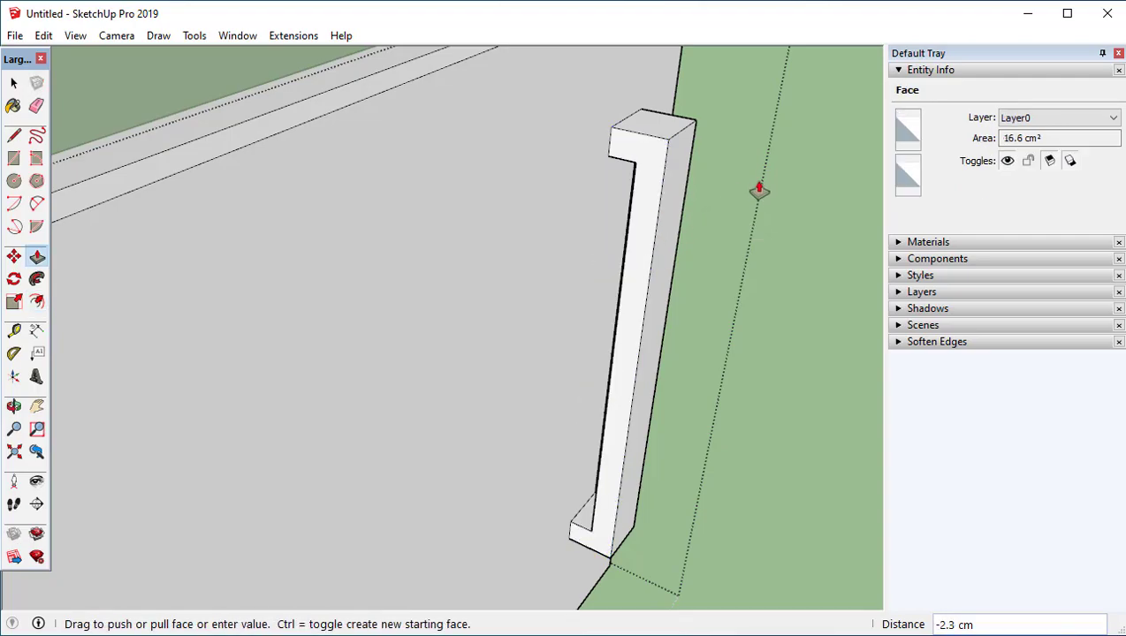
{"action": "middle_click_drag", "start_coordinate": [629, 259], "coordinate": [603, 354]}
{"action": "left_click", "coordinate": [551, 285]}
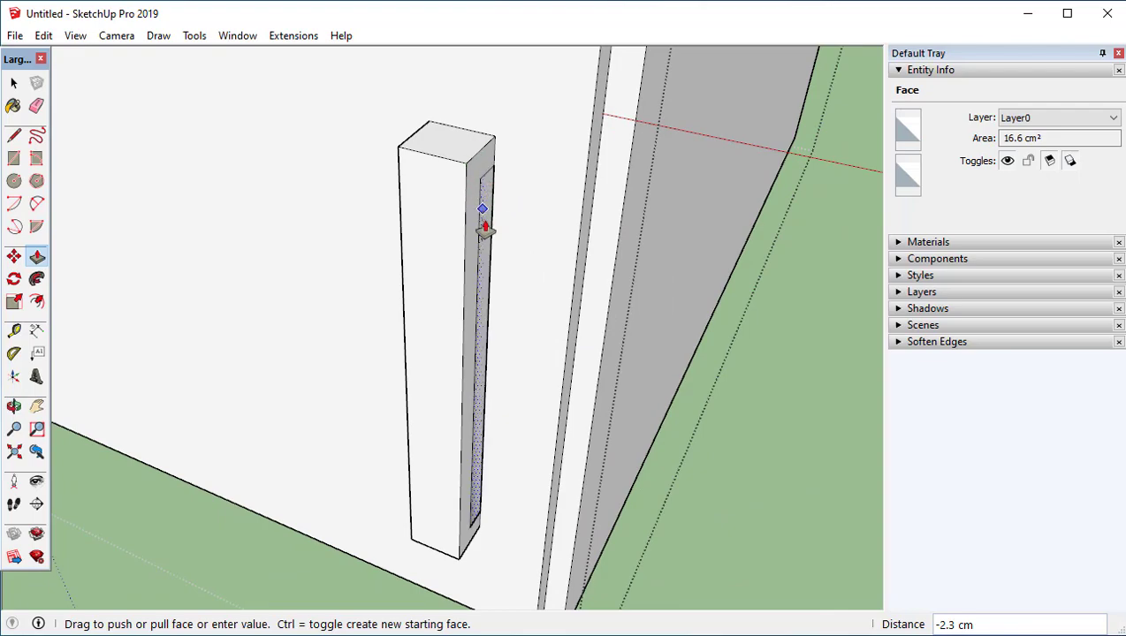
{"action": "middle_click_drag", "start_coordinate": [492, 224], "coordinate": [514, 235]}
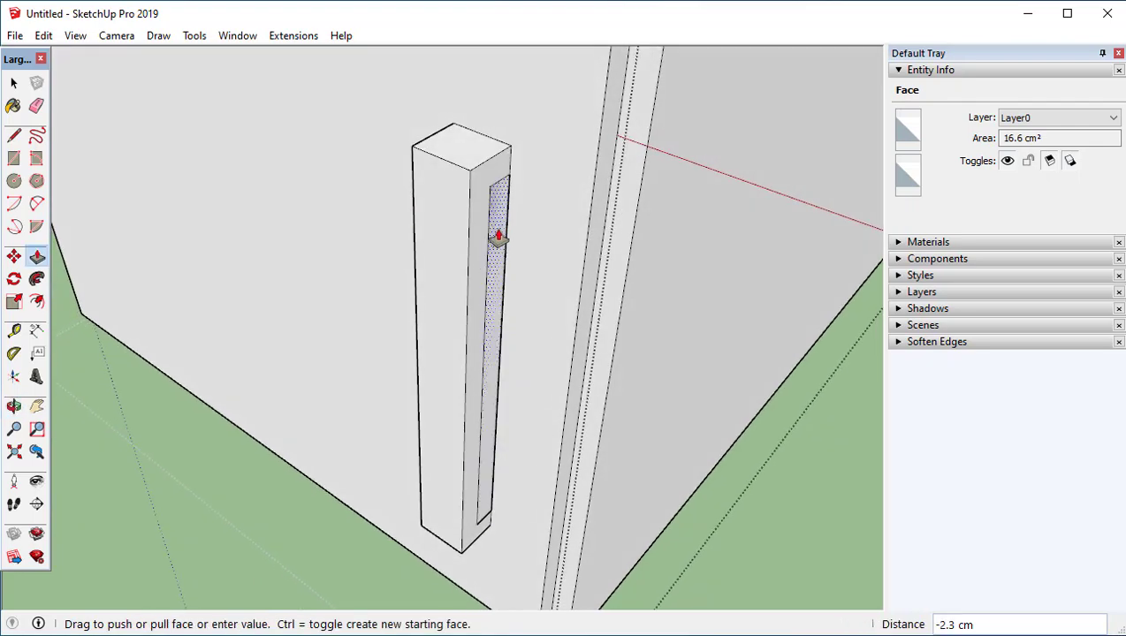
{"action": "scroll", "coordinate": [495, 240], "scroll_direction": "up", "scroll_amount": 3}
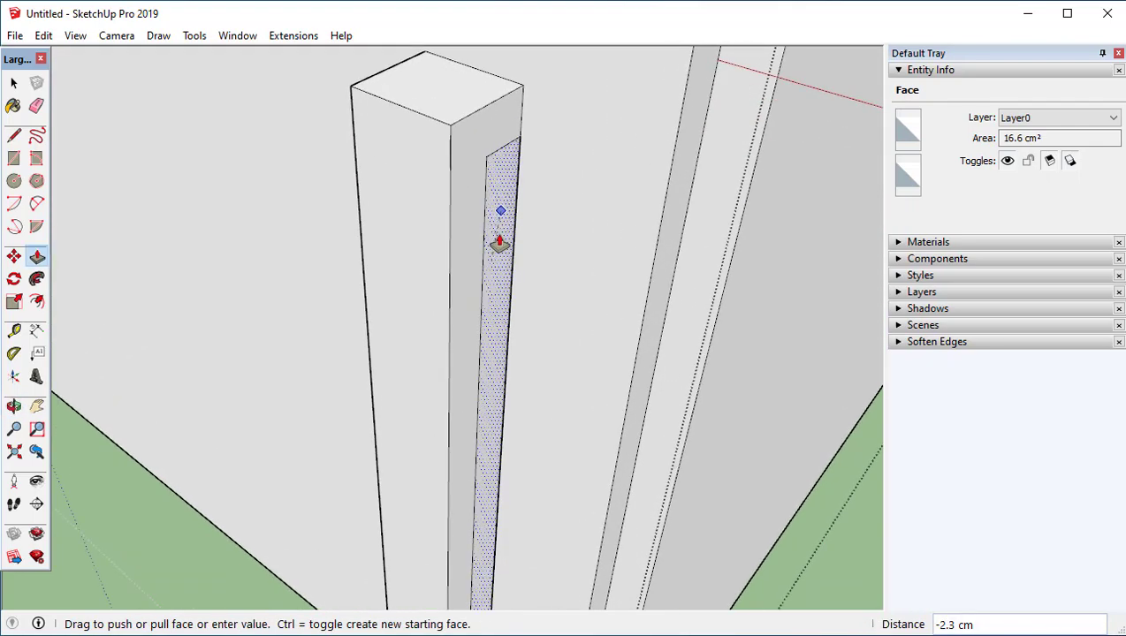
{"action": "mouse_move", "coordinate": [499, 207]}
{"action": "middle_mouse_down"}
{"action": "mouse_move", "coordinate": [508, 214]}
{"action": "mouse_move", "coordinate": [501, 193]}
{"action": "middle_mouse_up"}
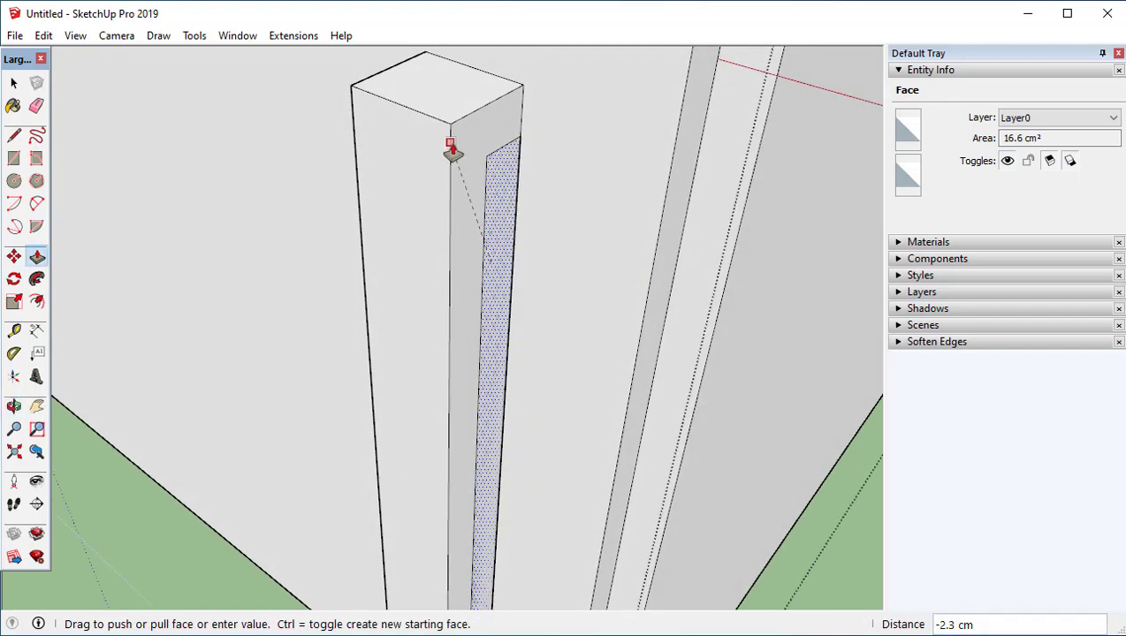
{"action": "left_click", "coordinate": [449, 231]}
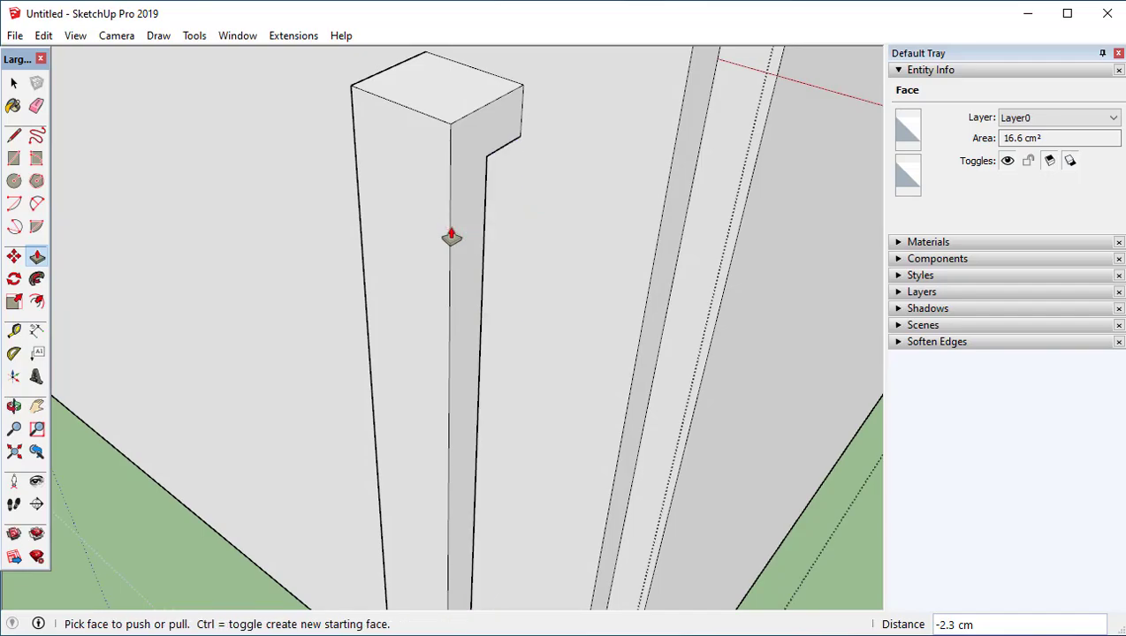
{"action": "middle_click_drag", "start_coordinate": [521, 251], "coordinate": [578, 206]}
{"action": "scroll", "coordinate": [556, 228], "scroll_direction": "down", "scroll_amount": 3}
{"action": "scroll", "coordinate": [556, 228], "scroll_direction": "down", "scroll_amount": 3}
{"action": "middle_click_drag", "start_coordinate": [528, 283], "coordinate": [745, 342]}
{"action": "left_click", "coordinate": [746, 341]}
Copy the whole three-block drawer unit 80 cm along the red axis, aligning its outer side with the far end of the desk top
{"action": "scroll", "coordinate": [742, 334], "scroll_direction": "down", "scroll_amount": 6}
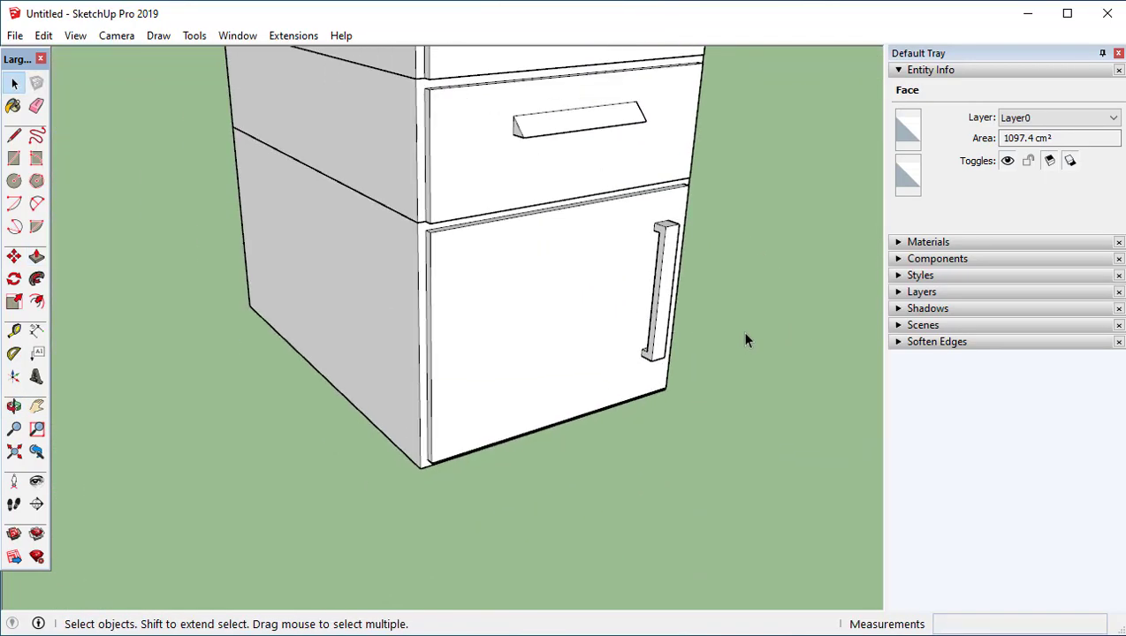
{"action": "middle_click_drag", "start_coordinate": [711, 280], "coordinate": [582, 421], "text": "shift"}
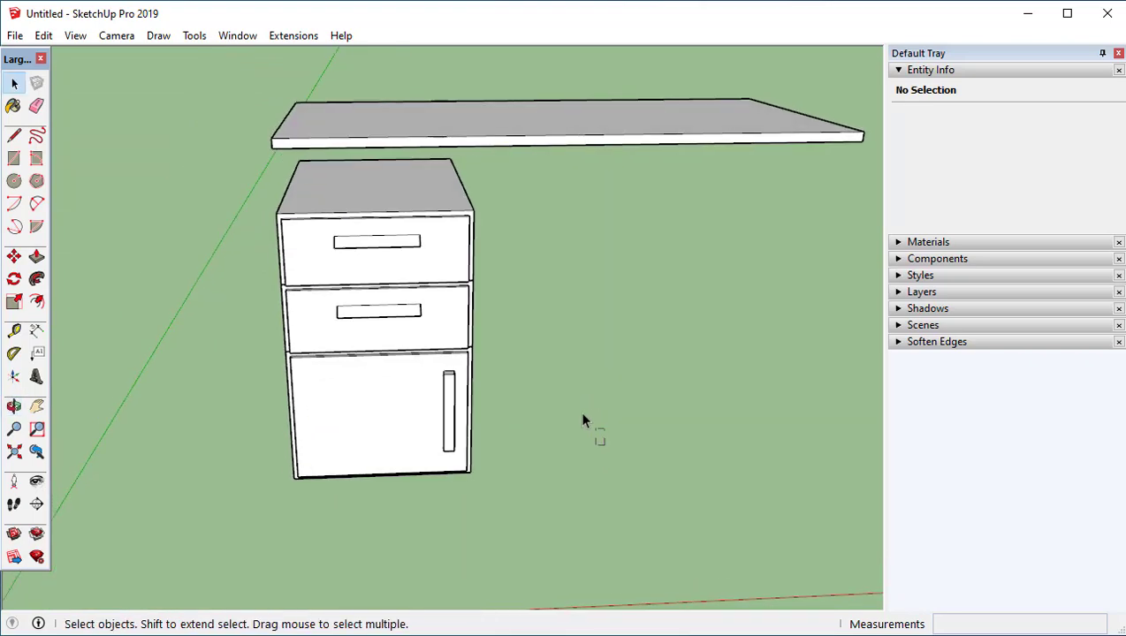
{"action": "left_click_drag", "start_coordinate": [371, 269], "coordinate": [364, 259]}
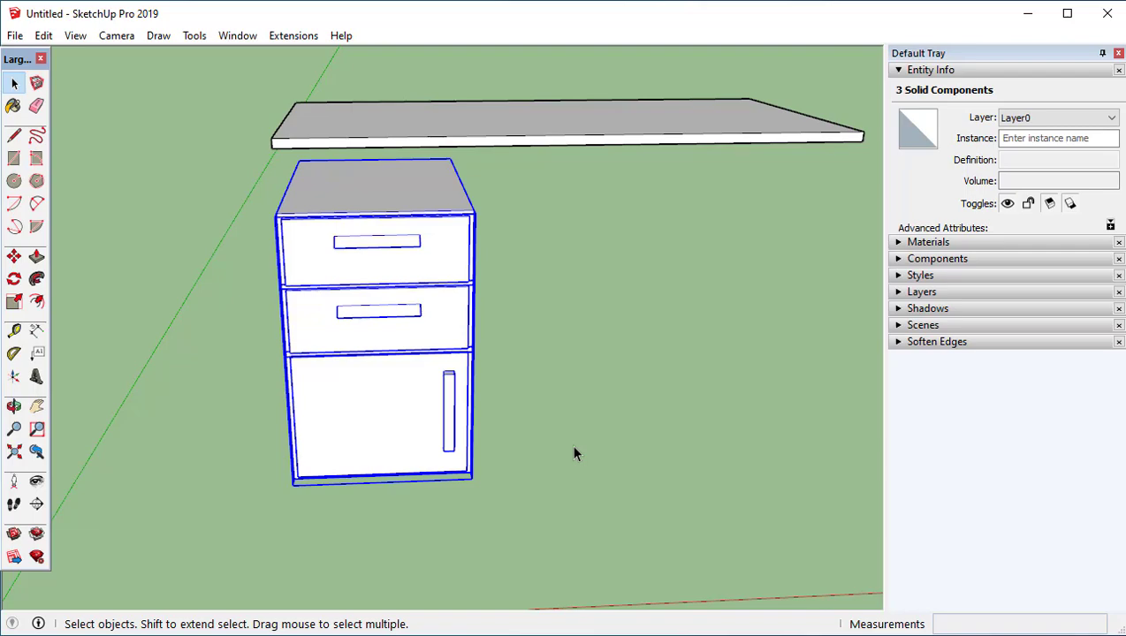
{"action": "key", "text": "m"}
{"action": "middle_click_drag", "start_coordinate": [478, 193], "coordinate": [367, 270]}
{"action": "middle_click_drag", "start_coordinate": [454, 354], "coordinate": [615, 264]}
{"action": "scroll", "coordinate": [281, 225], "scroll_direction": "up", "scroll_amount": 5}
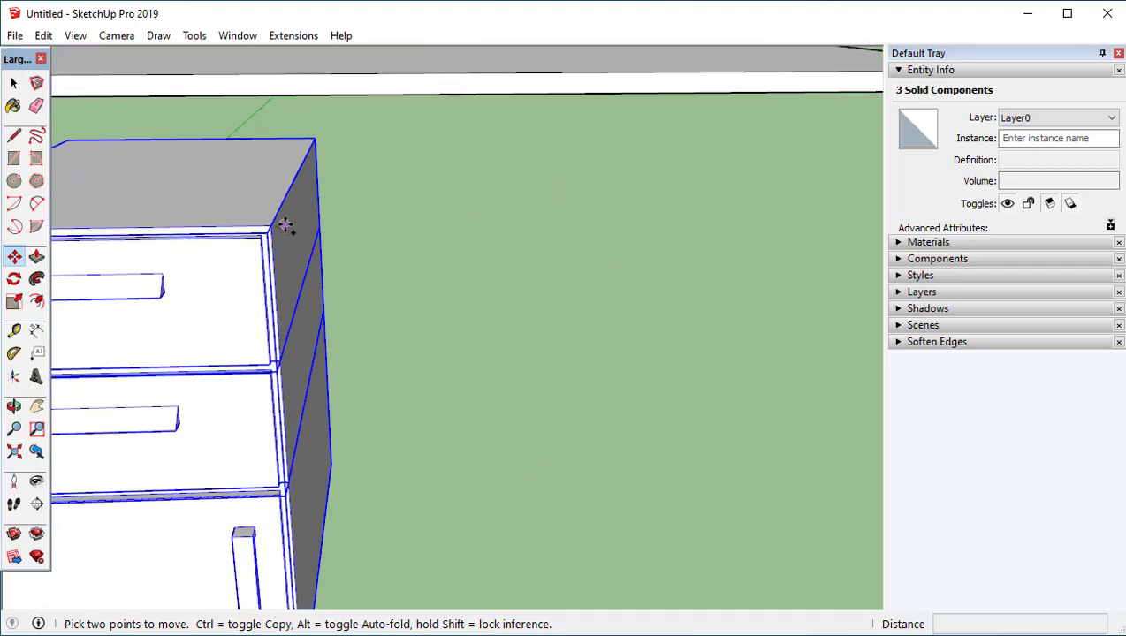
{"action": "left_click", "coordinate": [268, 230]}
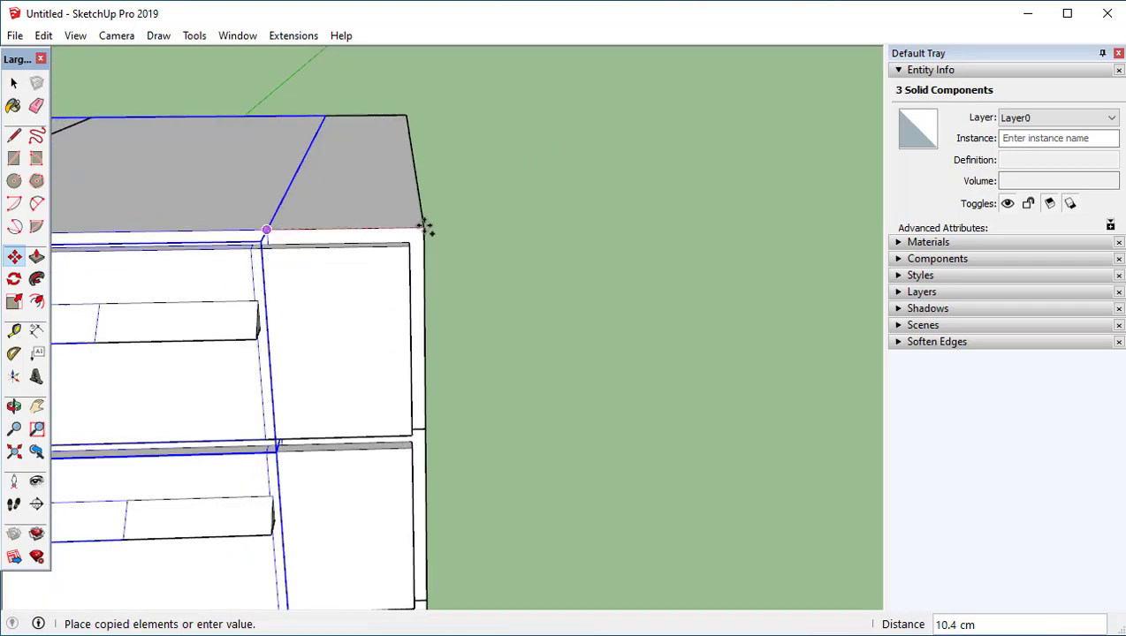
{"action": "scroll", "coordinate": [427, 226], "scroll_direction": "down", "scroll_amount": 3}
{"action": "scroll", "coordinate": [645, 224], "scroll_direction": "down", "scroll_amount": 2}
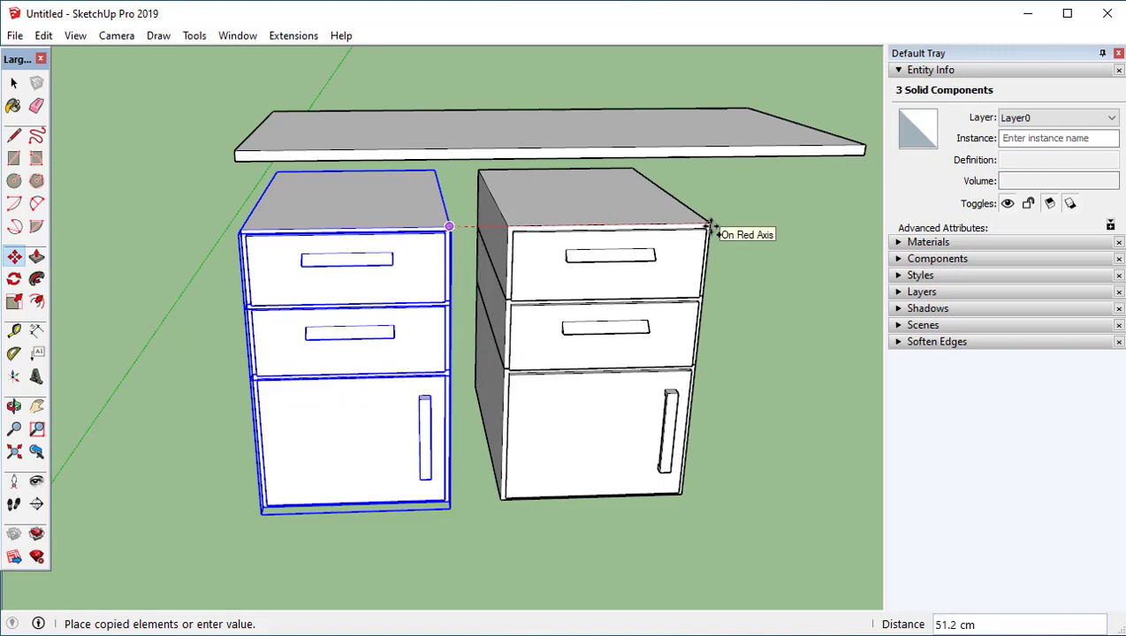
{"action": "mouse_move", "coordinate": [779, 252]}
{"action": "middle_mouse_down"}
{"action": "mouse_move", "coordinate": [410, 327]}
{"action": "mouse_move", "coordinate": [568, 298]}
{"action": "middle_mouse_up"}
{"action": "middle_click_drag", "start_coordinate": [680, 270], "coordinate": [573, 295]}
{"action": "scroll", "coordinate": [593, 261], "scroll_direction": "up", "scroll_amount": 3}
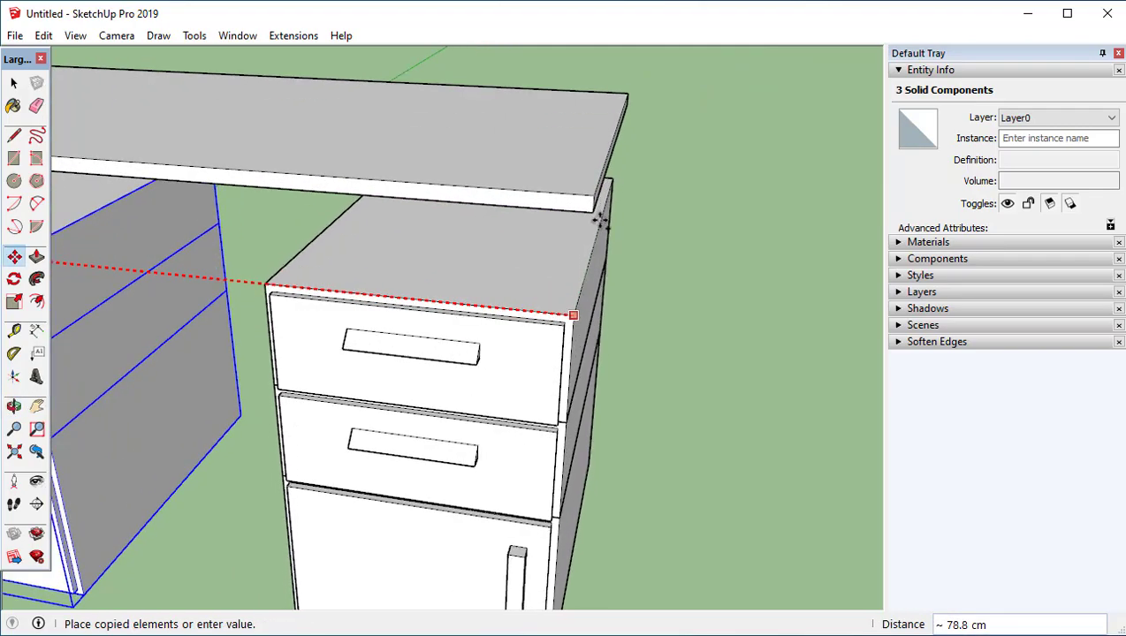
{"action": "middle_click_drag", "start_coordinate": [593, 216], "coordinate": [532, 202]}
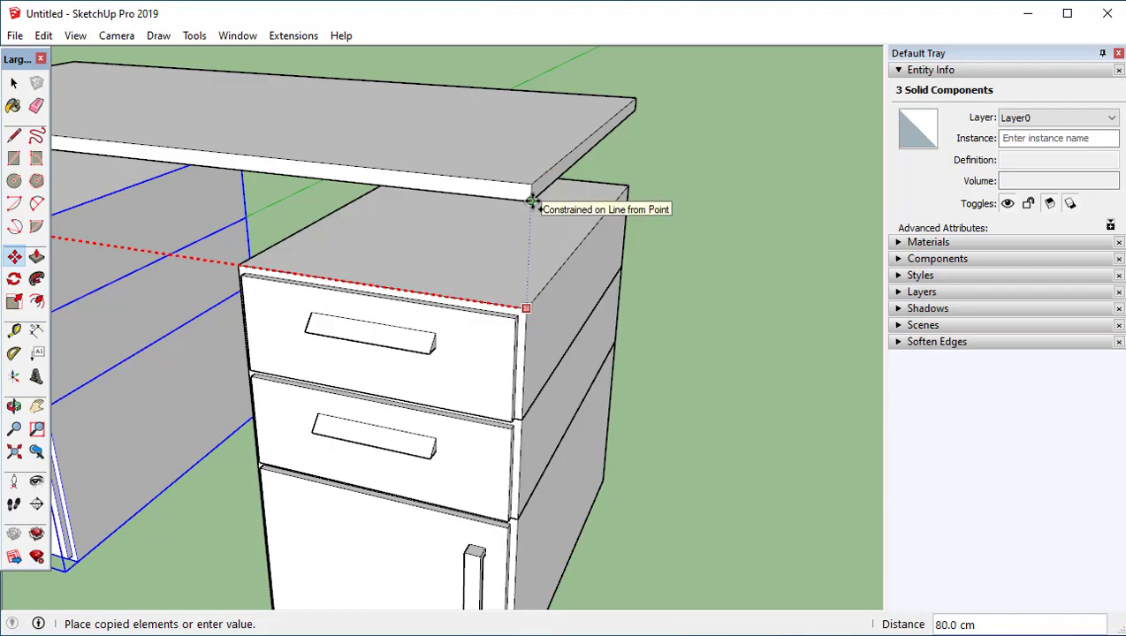
{"action": "left_click", "coordinate": [532, 202]}
{"action": "middle_click_drag", "start_coordinate": [485, 319], "coordinate": [570, 317]}
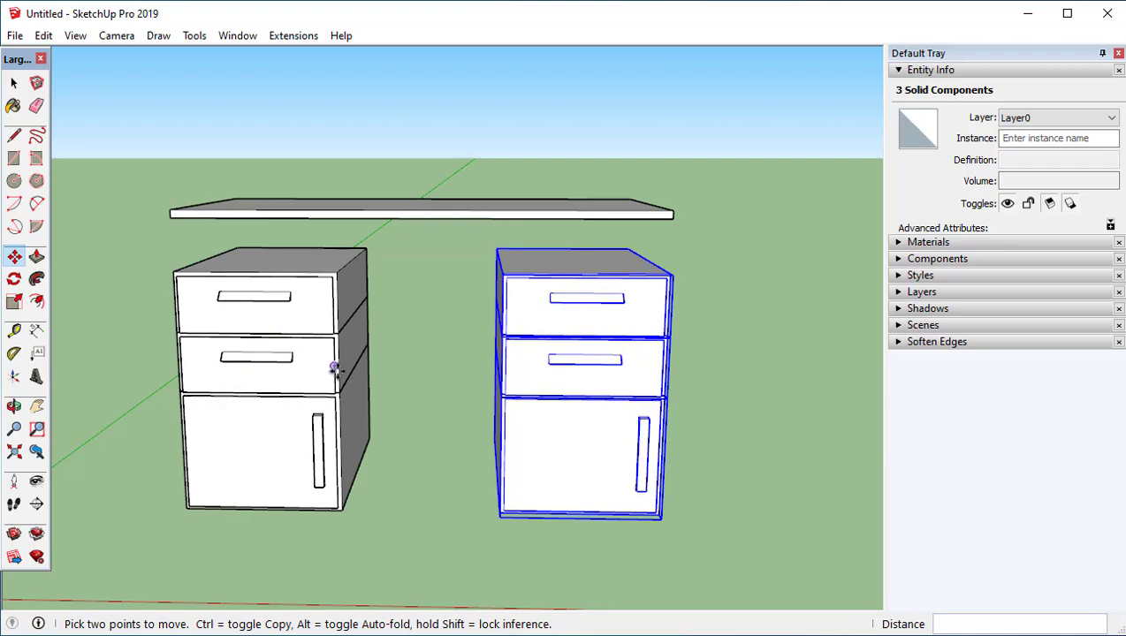
{"action": "key", "text": "space"}
{"action": "left_click", "coordinate": [418, 525]}
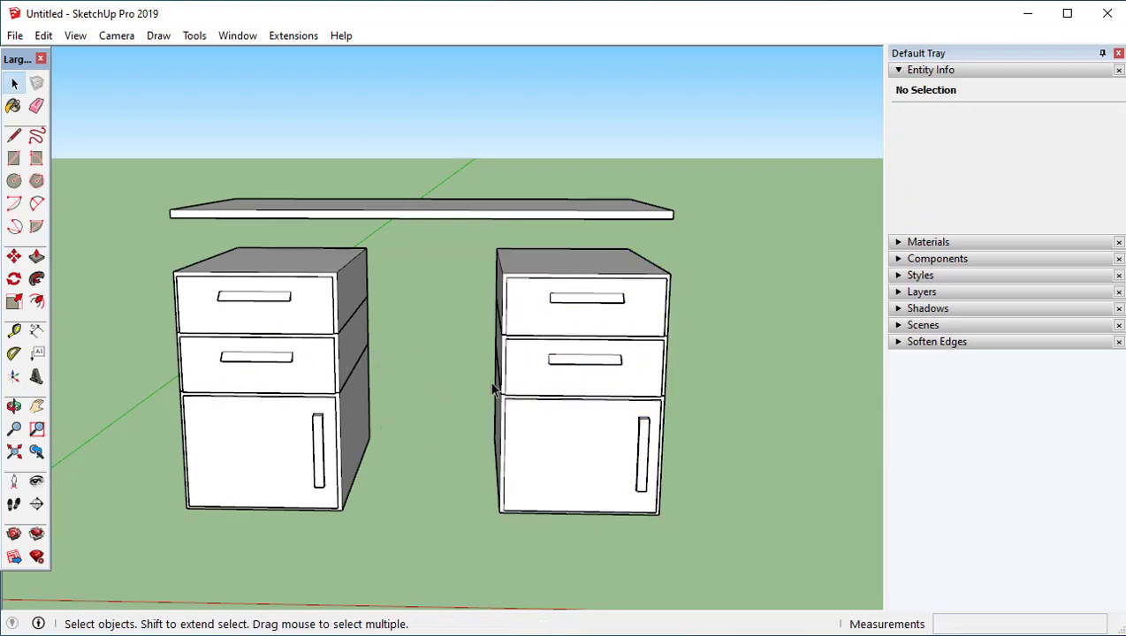
Mirror the copied drawer unit along the red axis with a scale of -1 so its door handle faces the knee space
{"action": "middle_click_drag", "start_coordinate": [587, 315], "coordinate": [576, 415]}
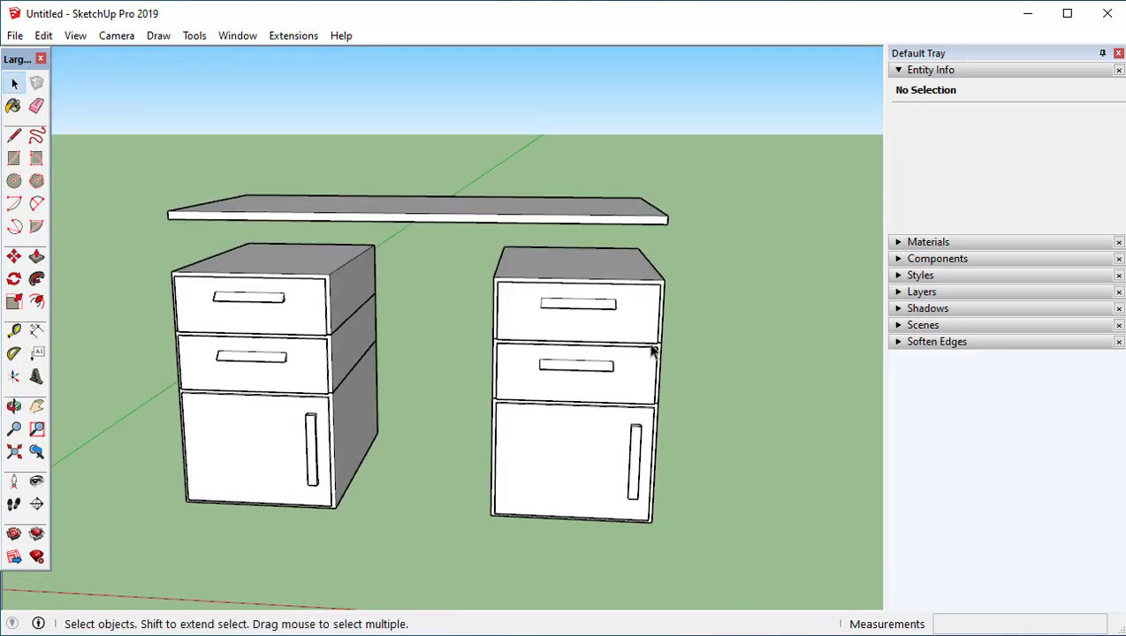
{"action": "left_click_drag", "start_coordinate": [485, 341], "coordinate": [478, 335]}
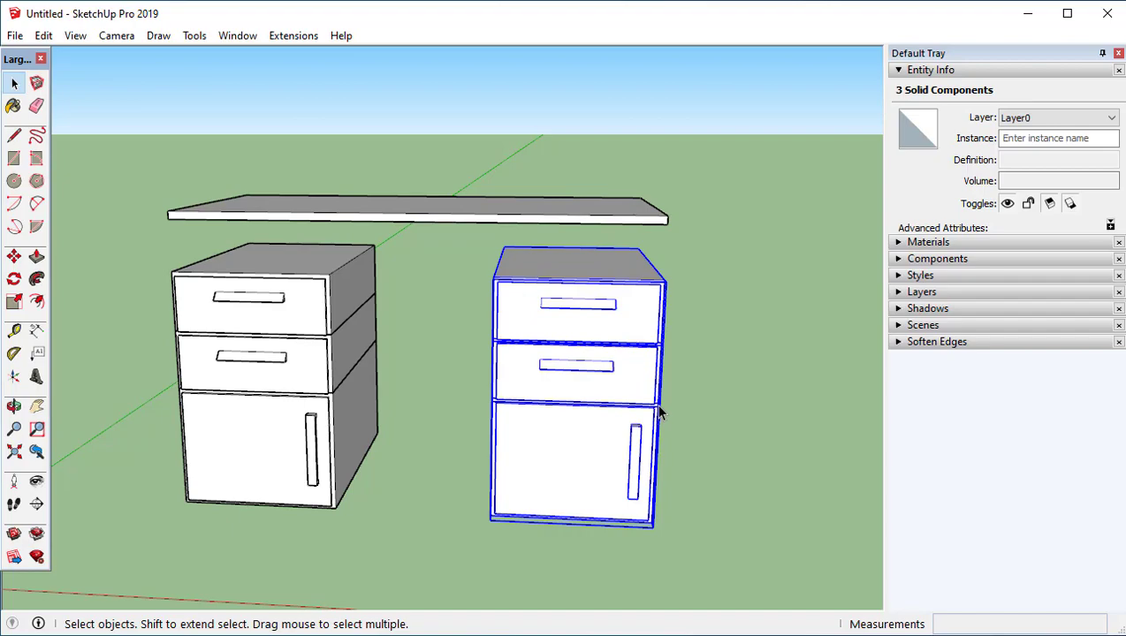
{"action": "key", "text": "s"}
{"action": "middle_click_drag", "start_coordinate": [644, 390], "coordinate": [651, 439]}
{"action": "left_click_drag", "start_coordinate": [641, 395], "coordinate": [745, 395]}
{"action": "left_click_drag", "start_coordinate": [741, 395], "coordinate": [491, 400]}
{"action": "left_click_drag", "start_coordinate": [588, 485], "coordinate": [472, 438]}
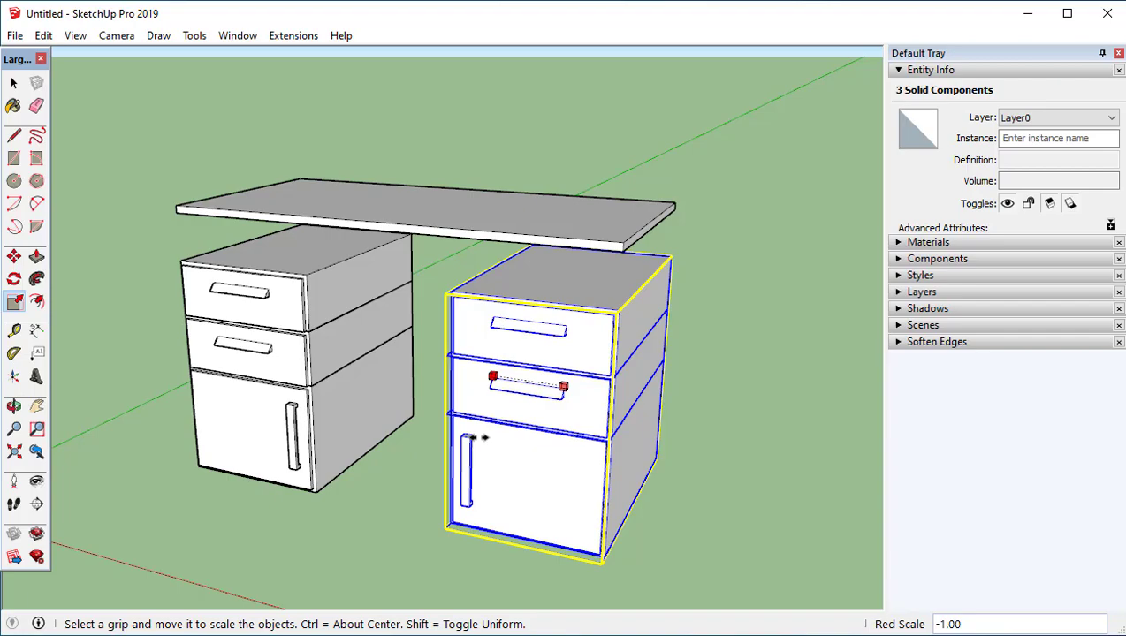
{"action": "left_click_drag", "start_coordinate": [472, 438], "coordinate": [472, 437]}
{"action": "key", "text": "space"}
{"action": "left_click", "coordinate": [793, 476]}
Copy the original unit's top drawer block sideways into the gap between the two units, corner to corner
{"action": "middle_click_drag", "start_coordinate": [581, 440], "coordinate": [559, 462]}
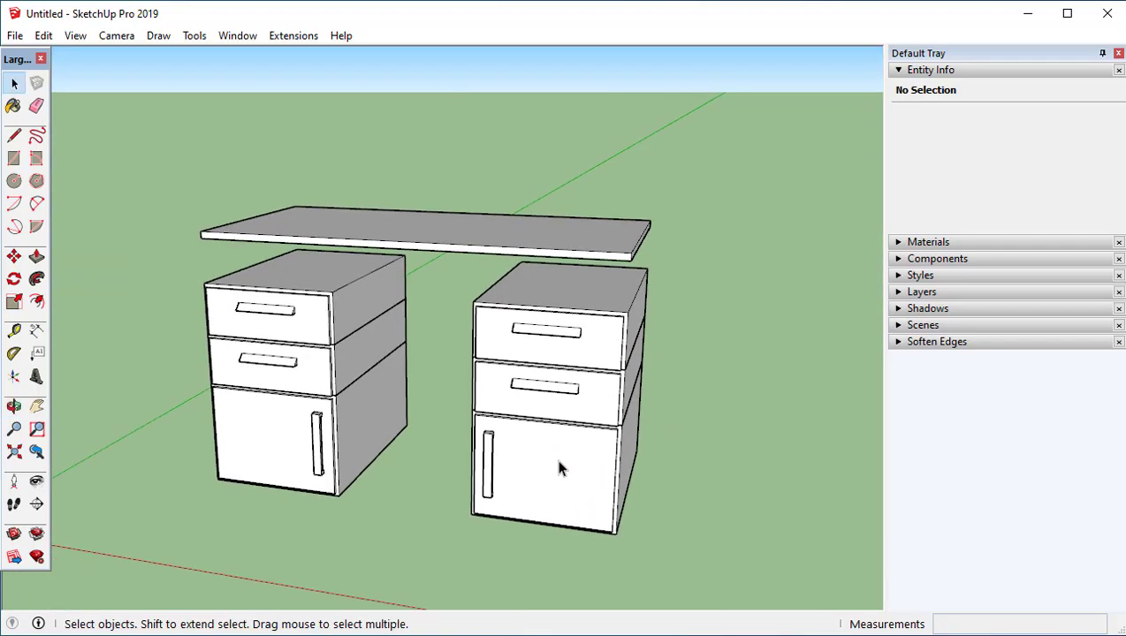
{"action": "scroll", "coordinate": [389, 323], "scroll_direction": "up", "scroll_amount": 3}
{"action": "middle_click_drag", "start_coordinate": [360, 330], "coordinate": [363, 354]}
{"action": "left_click", "coordinate": [362, 354]}
{"action": "key", "text": "m"}
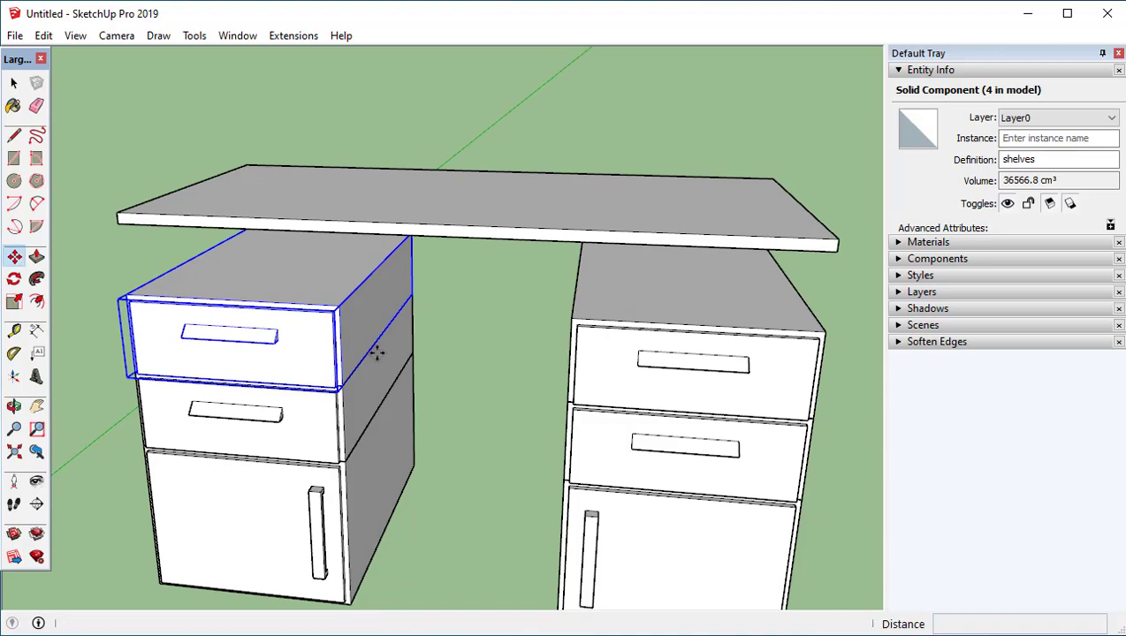
{"action": "scroll", "coordinate": [120, 294], "scroll_direction": "up", "scroll_amount": 2}
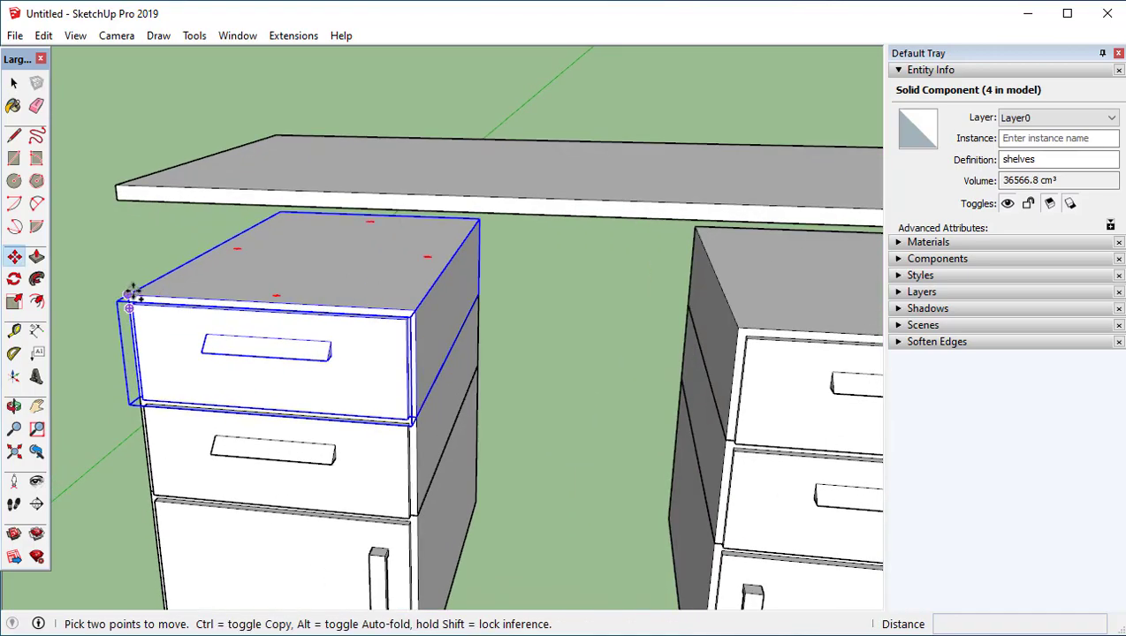
{"action": "left_click", "coordinate": [130, 298]}
{"action": "key", "text": "ctrl"}
{"action": "left_click", "coordinate": [415, 307]}
Scale the middle drawer block from its underside to reduce its height
{"action": "scroll", "coordinate": [466, 337], "scroll_direction": "down", "scroll_amount": 2}
{"action": "middle_click_drag", "start_coordinate": [618, 408], "coordinate": [366, 330]}
{"action": "scroll", "coordinate": [388, 323], "scroll_direction": "up", "scroll_amount": 2}
{"action": "middle_click_drag", "start_coordinate": [491, 310], "coordinate": [404, 246]}
{"action": "key", "text": "s"}
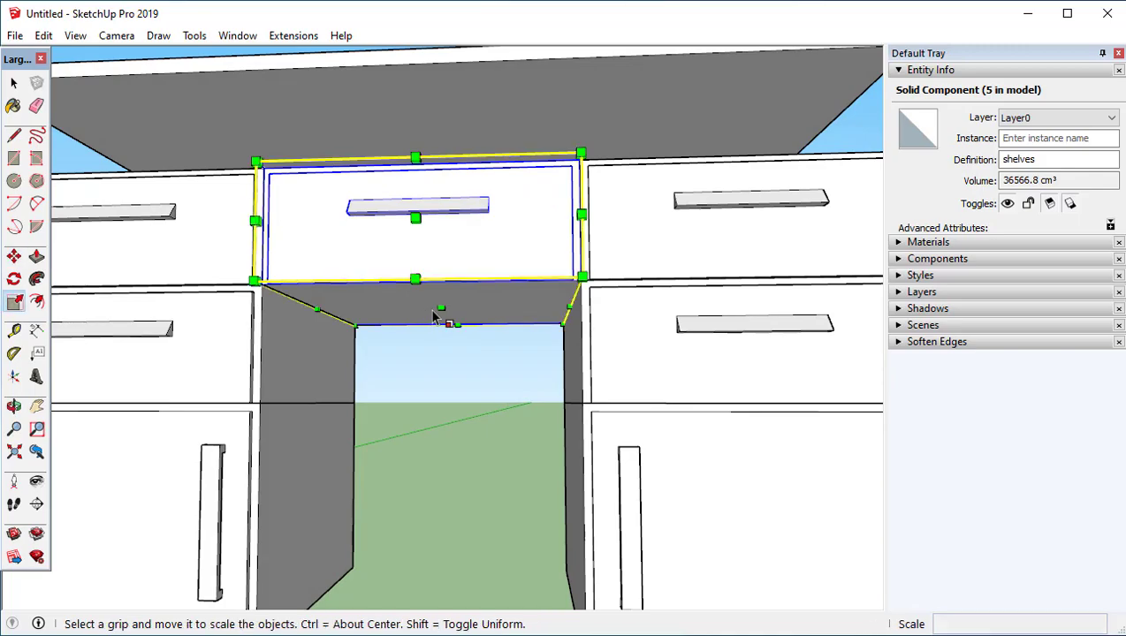
{"action": "left_click_drag", "start_coordinate": [441, 308], "coordinate": [445, 283]}
{"action": "scroll", "coordinate": [444, 284], "scroll_direction": "down", "scroll_amount": 4}
{"action": "middle_click_drag", "start_coordinate": [444, 284], "coordinate": [354, 493]}
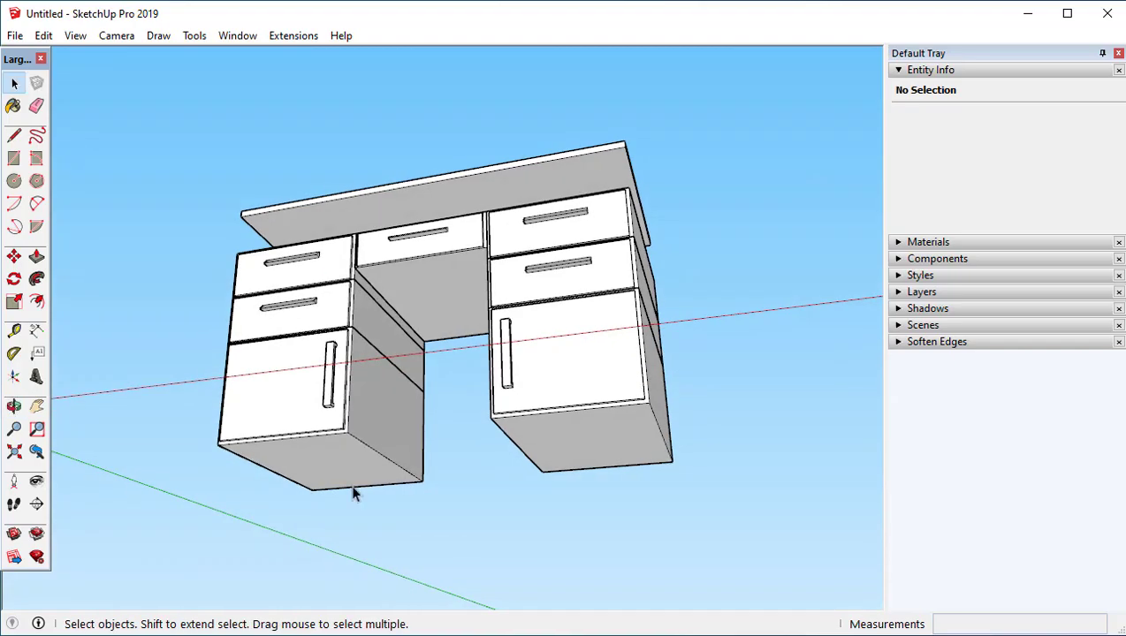
Place guides 4 cm inward from the front edge and the outer side edge of the copied unit's top face
{"action": "middle_click_drag", "start_coordinate": [550, 316], "coordinate": [536, 515]}
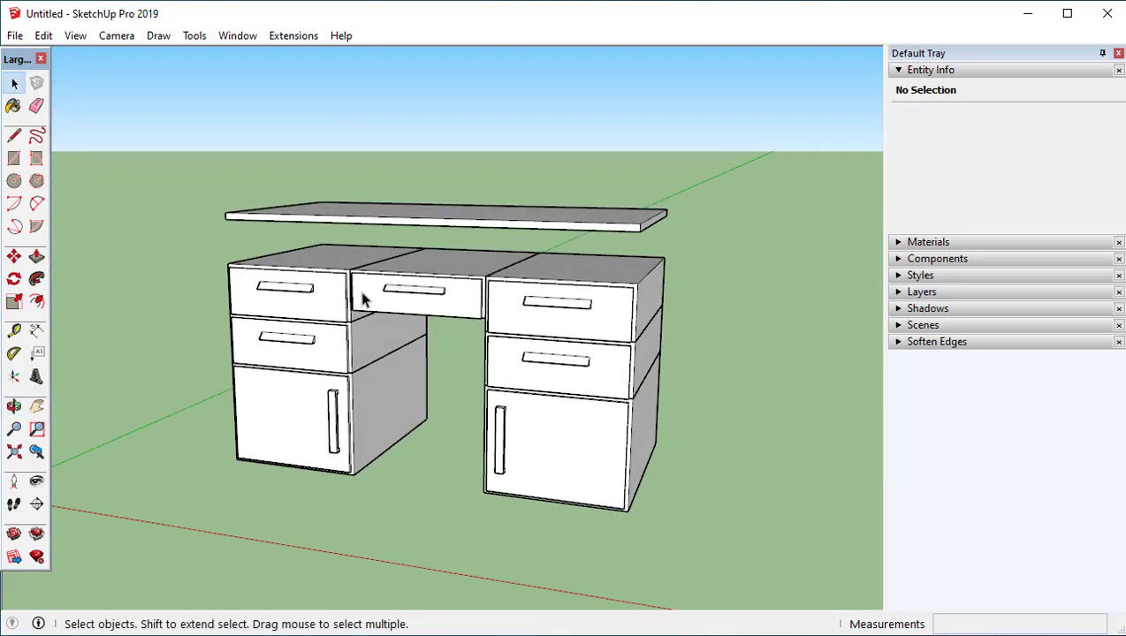
{"action": "middle_click_drag", "start_coordinate": [592, 241], "coordinate": [651, 289]}
{"action": "scroll", "coordinate": [489, 321], "scroll_direction": "up", "scroll_amount": 4}
{"action": "middle_click_drag", "start_coordinate": [427, 354], "coordinate": [569, 286]}
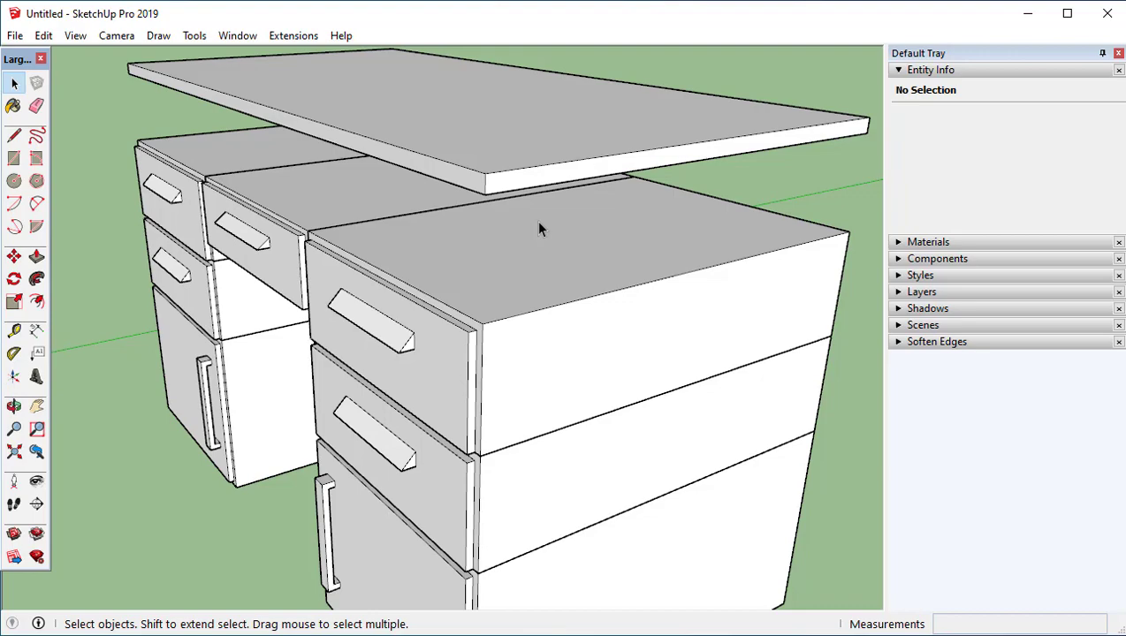
{"action": "middle_click_drag", "start_coordinate": [539, 228], "coordinate": [548, 238]}
{"action": "key", "text": "t"}
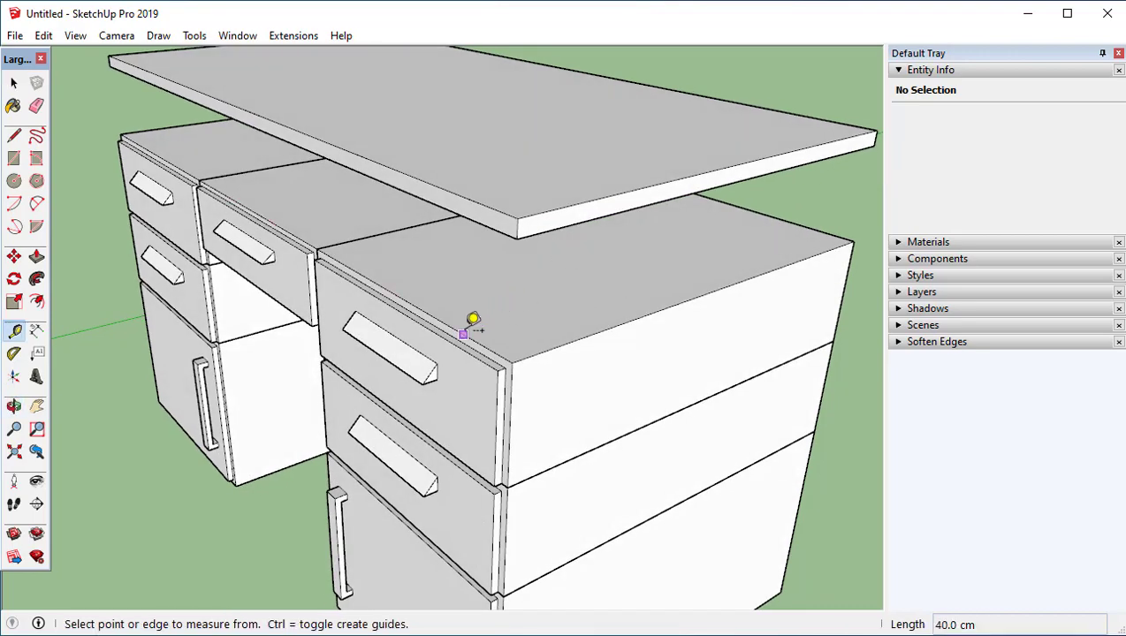
{"action": "left_click", "coordinate": [465, 333]}
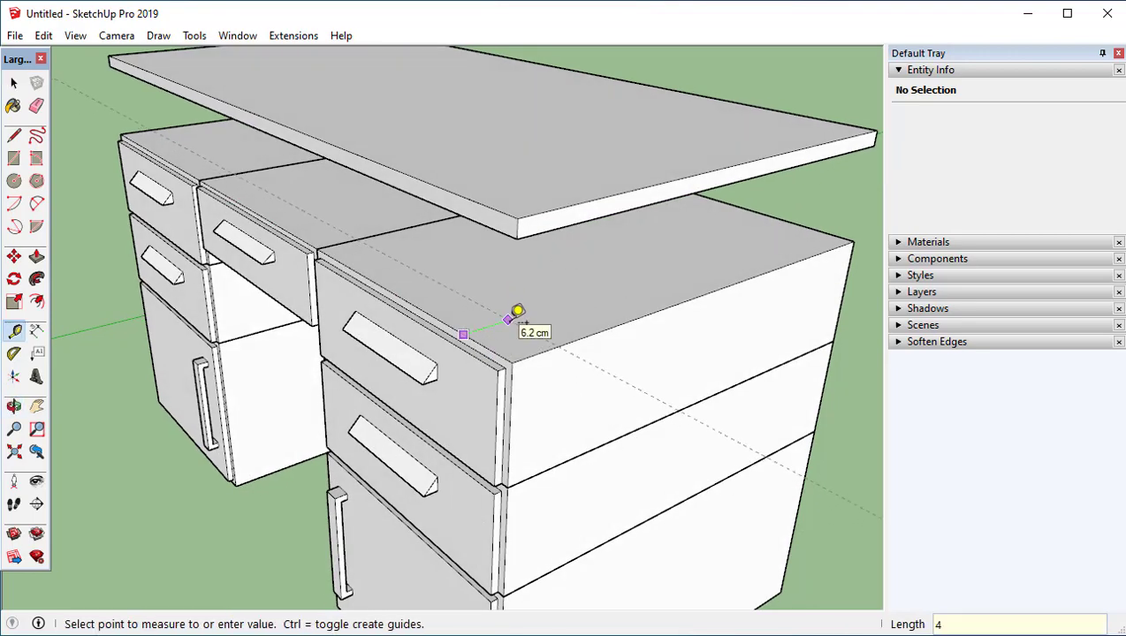
{"action": "key", "text": "Return"}
{"action": "left_click", "coordinate": [610, 327]}
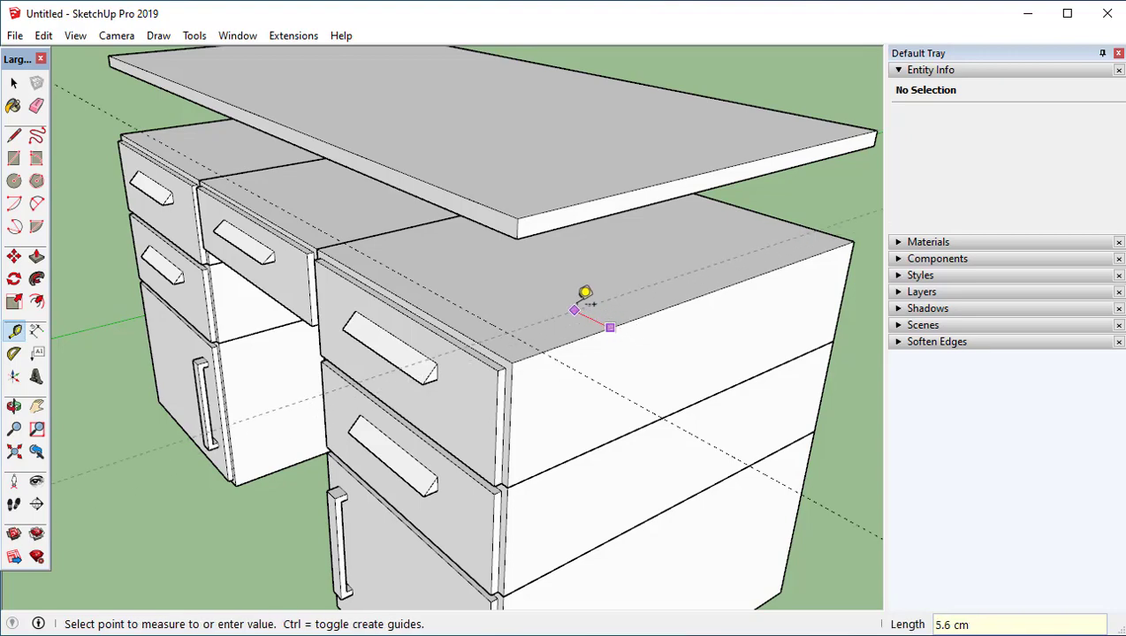
{"action": "type", "text": "4"}
{"action": "key", "text": "Return"}
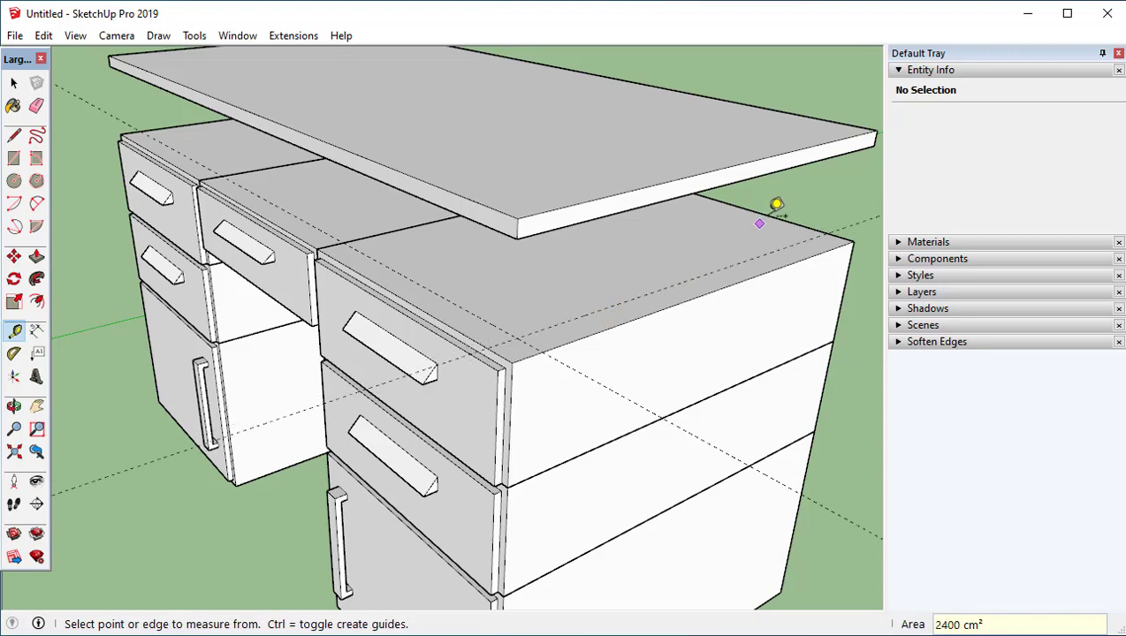
Place inset guides from the back edge of the copied unit's top and from the outer side edge of the original unit's top
{"action": "left_click", "coordinate": [773, 210]}
{"action": "key", "text": "Return"}
{"action": "middle_click_drag", "start_coordinate": [530, 203], "coordinate": [175, 126]}
{"action": "left_click", "coordinate": [168, 121]}
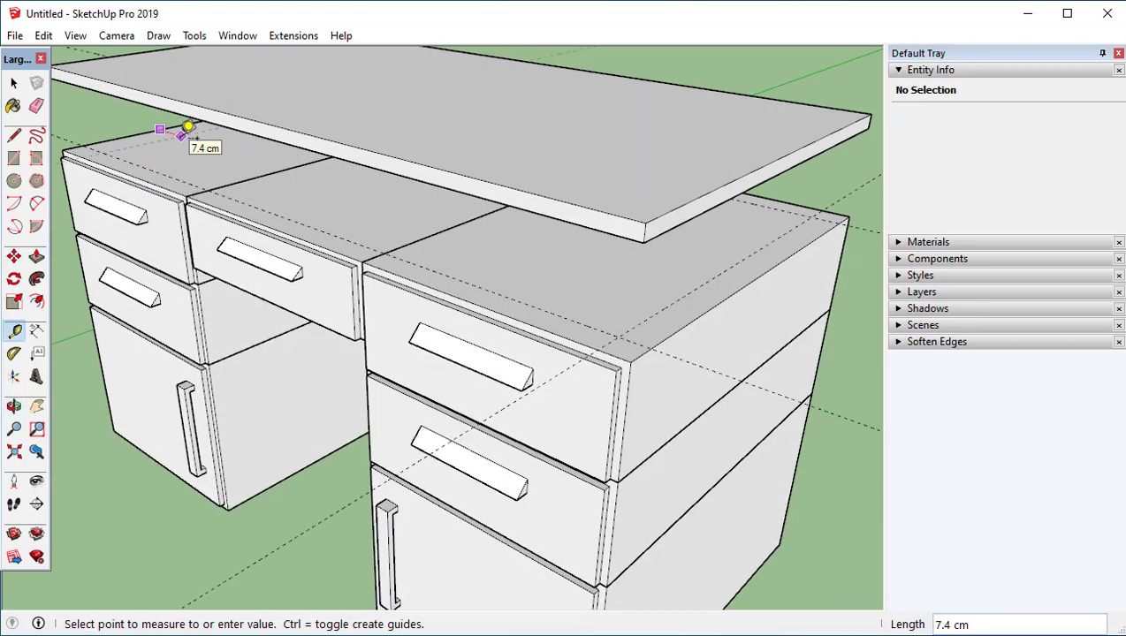
{"action": "key", "text": "Return"}
{"action": "key", "text": "space"}
Draw a circle with a 1 cm radius at the guide intersection near the copied unit's front outer corner
{"action": "scroll", "coordinate": [268, 316], "scroll_direction": "down", "scroll_amount": 3}
{"action": "middle_click_drag", "start_coordinate": [269, 316], "coordinate": [115, 263]}
{"action": "middle_click_drag", "start_coordinate": [333, 234], "coordinate": [409, 206], "text": "shift"}
{"action": "middle_click_drag", "start_coordinate": [616, 207], "coordinate": [442, 263]}
{"action": "scroll", "coordinate": [696, 287], "scroll_direction": "up", "scroll_amount": 2}
{"action": "scroll", "coordinate": [696, 288], "scroll_direction": "up", "scroll_amount": 2}
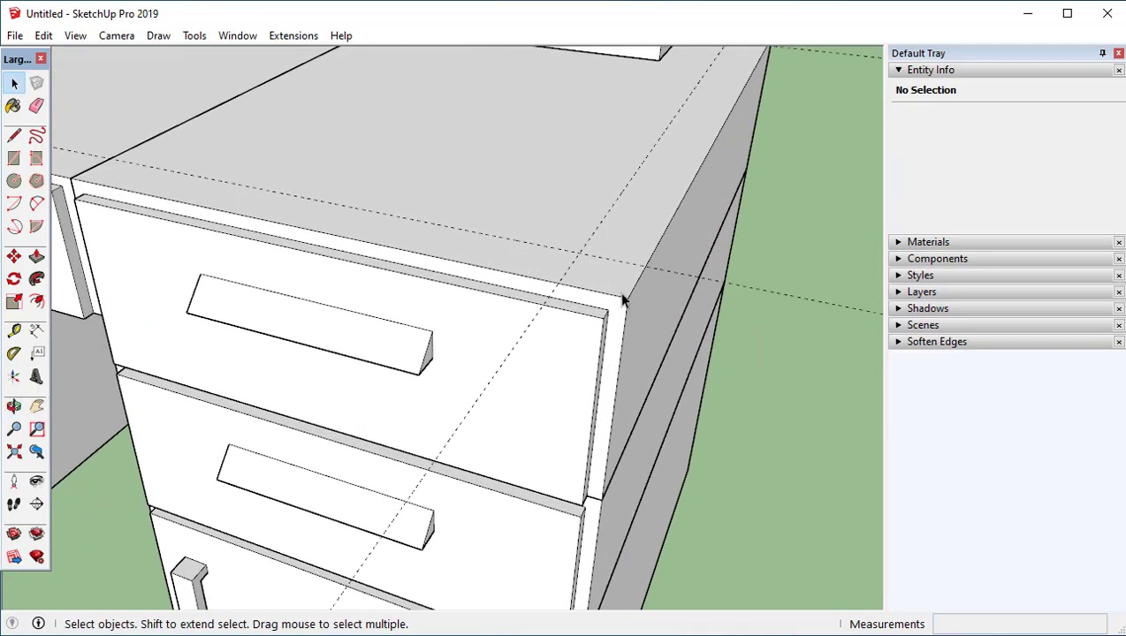
{"action": "middle_click_drag", "start_coordinate": [586, 256], "coordinate": [505, 285]}
{"action": "key", "text": "c"}
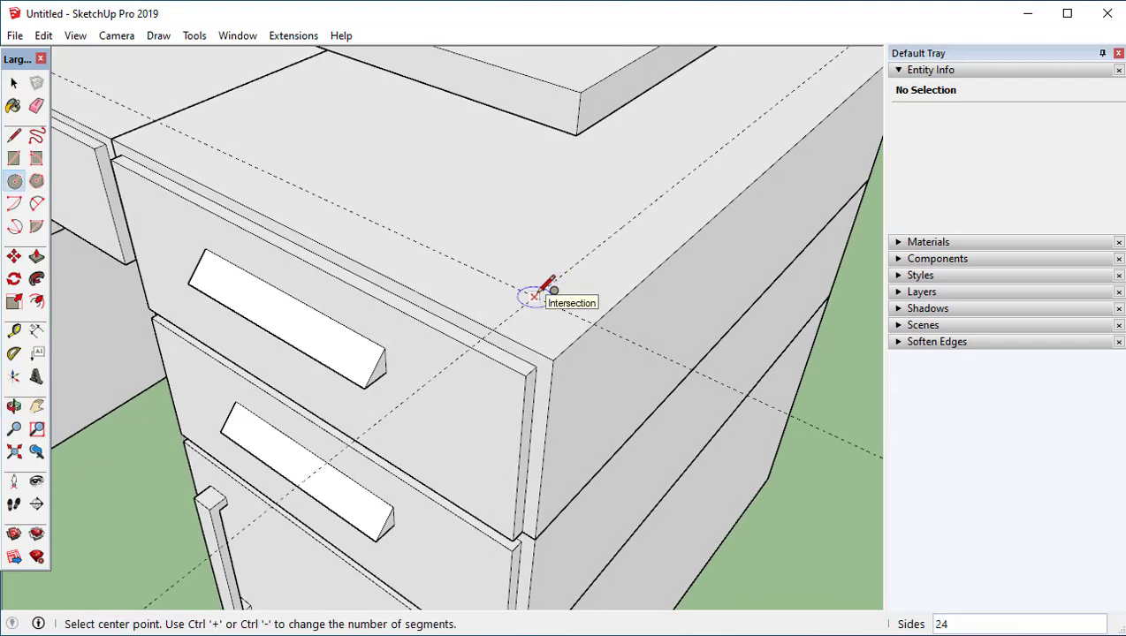
{"action": "left_click", "coordinate": [535, 297]}
{"action": "key", "text": "Return"}
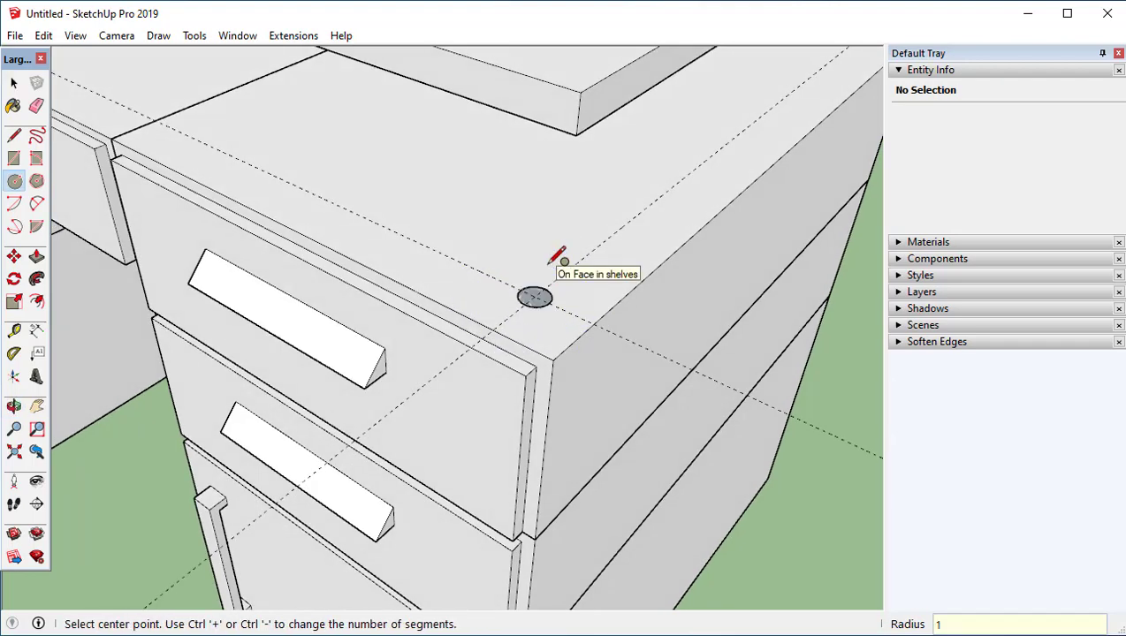
Pull the circle up 13 cm into a cylindrical support reaching the underside of the desk top
{"action": "key", "text": "p"}
{"action": "left_click", "coordinate": [533, 297]}
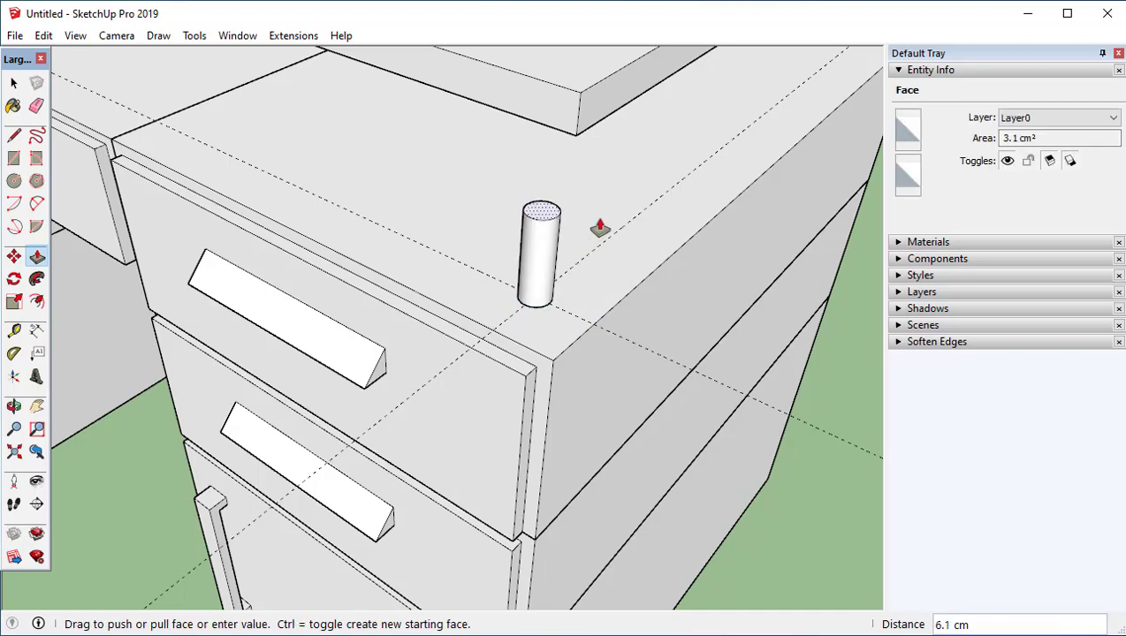
{"action": "middle_click_drag", "start_coordinate": [592, 170], "coordinate": [857, 88]}
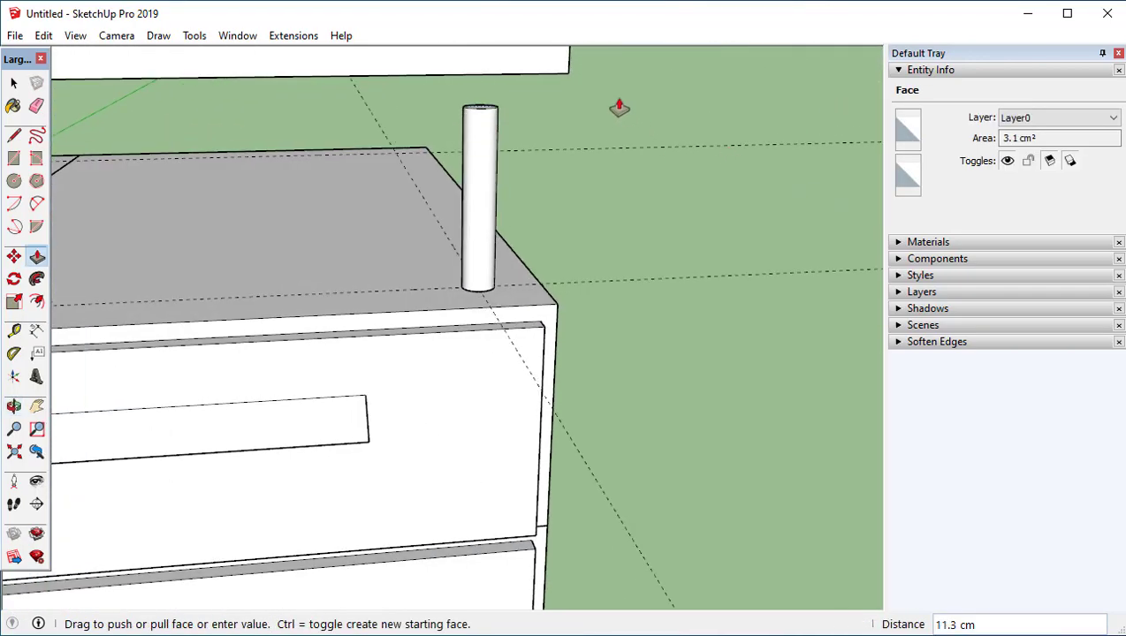
{"action": "left_click", "coordinate": [570, 80]}
{"action": "middle_click_drag", "start_coordinate": [573, 128], "coordinate": [480, 106]}
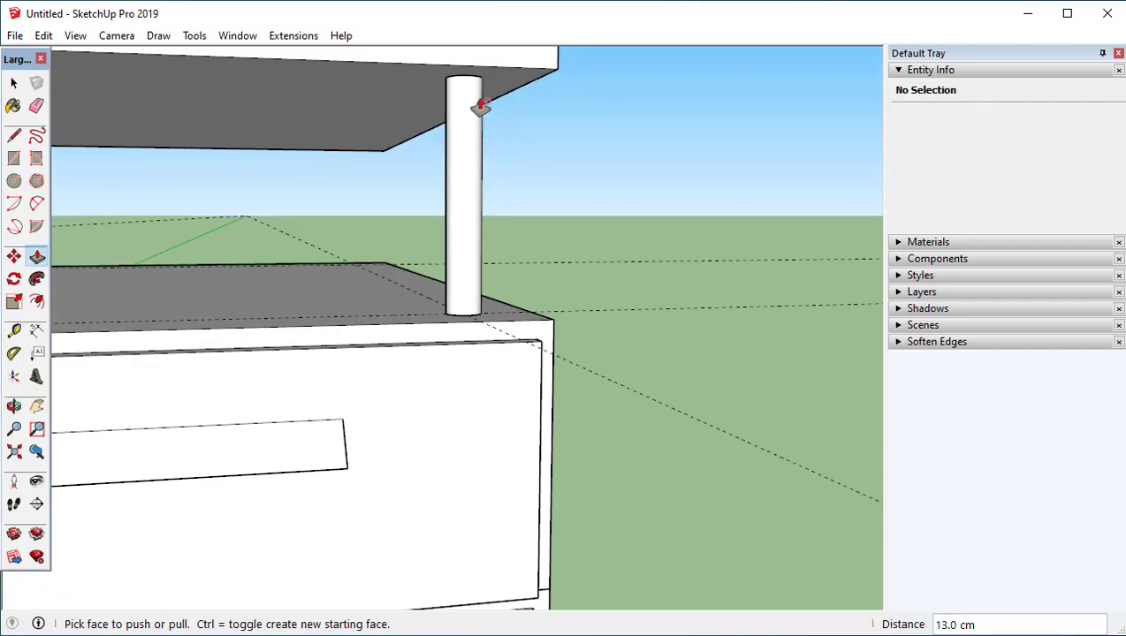
Select all the geometry of the cylindrical support and make it a group
{"action": "key", "text": "space"}
{"action": "triple_click", "coordinate": [475, 168]}
{"action": "middle_click_drag", "start_coordinate": [495, 272], "coordinate": [508, 215]}
{"action": "right_click", "coordinate": [493, 219]}
{"action": "left_click", "coordinate": [561, 307]}
{"action": "middle_click_drag", "start_coordinate": [563, 312], "coordinate": [533, 340]}
{"action": "scroll", "coordinate": [540, 347], "scroll_direction": "up", "scroll_amount": 4}
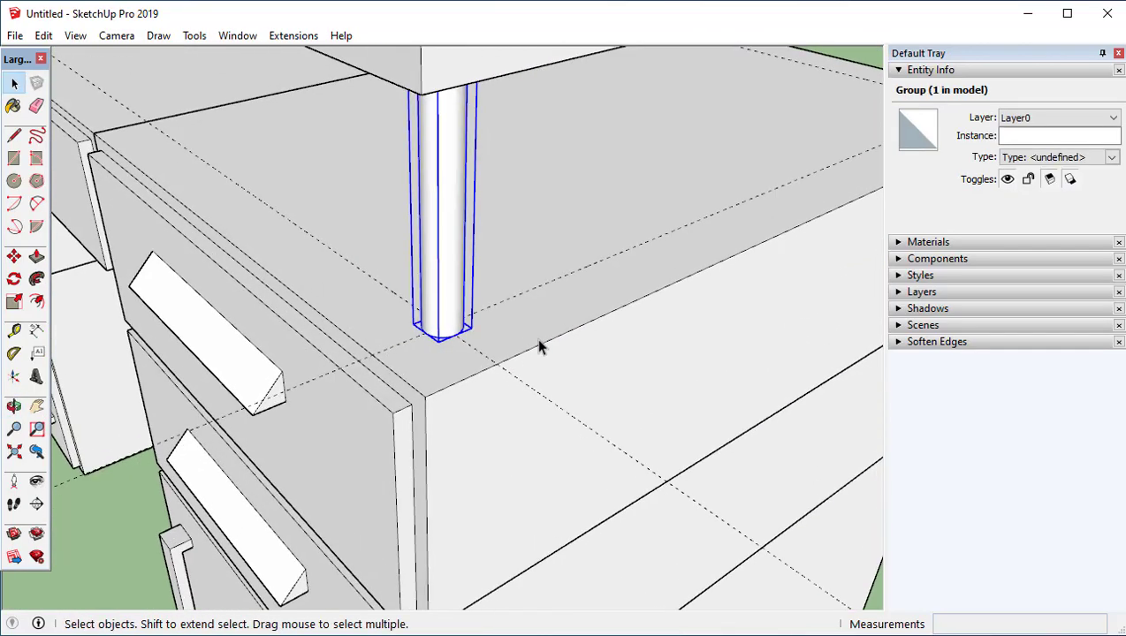
{"action": "scroll", "coordinate": [449, 319], "scroll_direction": "down", "scroll_amount": 3}
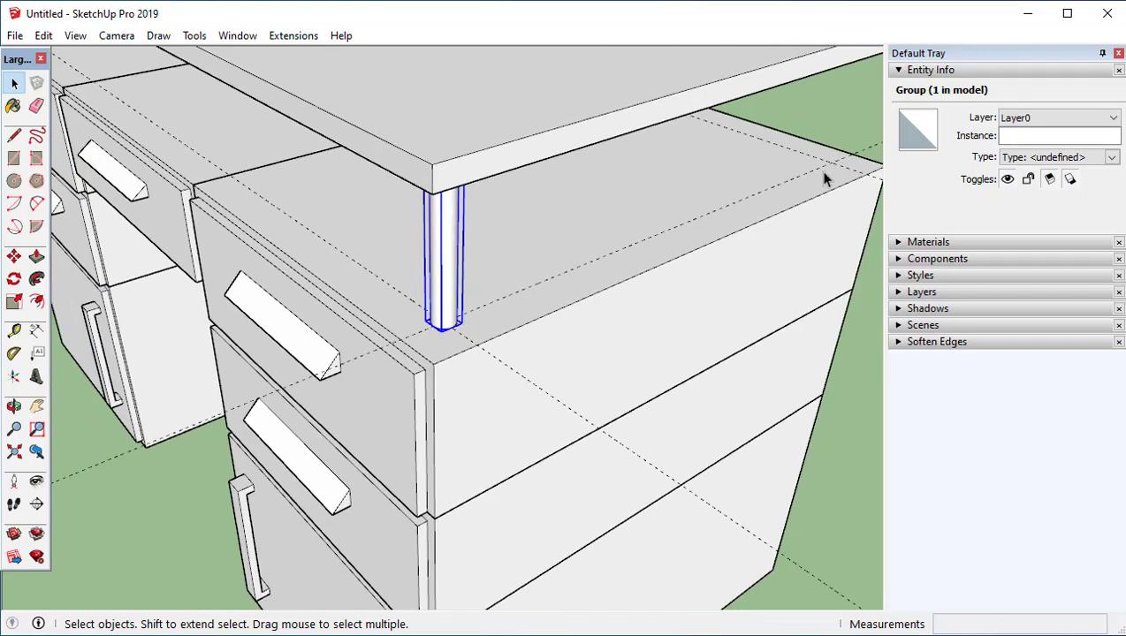
{"action": "scroll", "coordinate": [274, 176], "scroll_direction": "down", "scroll_amount": 2}
{"action": "middle_click_drag", "start_coordinate": [274, 166], "coordinate": [120, 137]}
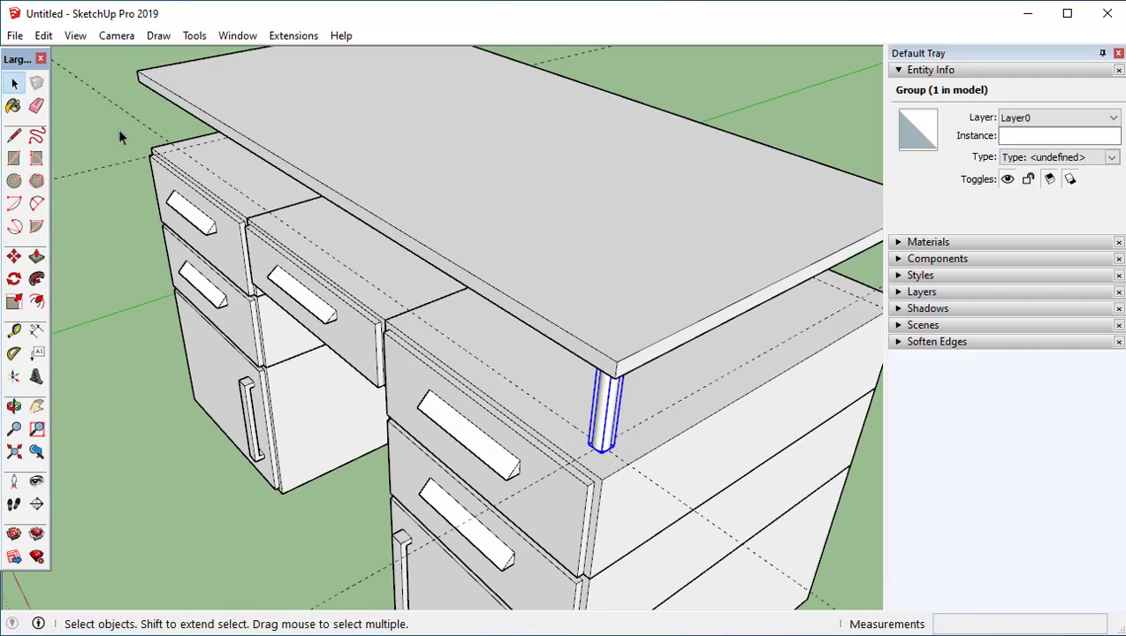
{"action": "middle_click_drag", "start_coordinate": [386, 279], "coordinate": [412, 167]}
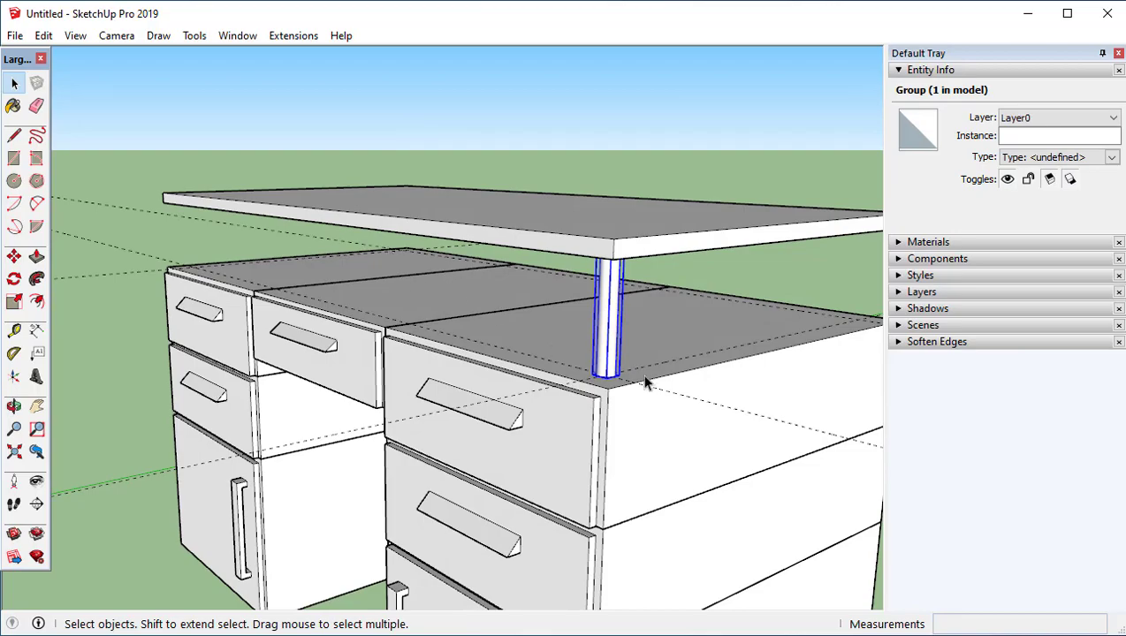
Copy the cylindrical support from its base centre to the guide intersection near the same unit's back outer corner
{"action": "middle_click_drag", "start_coordinate": [631, 378], "coordinate": [503, 352]}
{"action": "scroll", "coordinate": [503, 352], "scroll_direction": "up", "scroll_amount": 5}
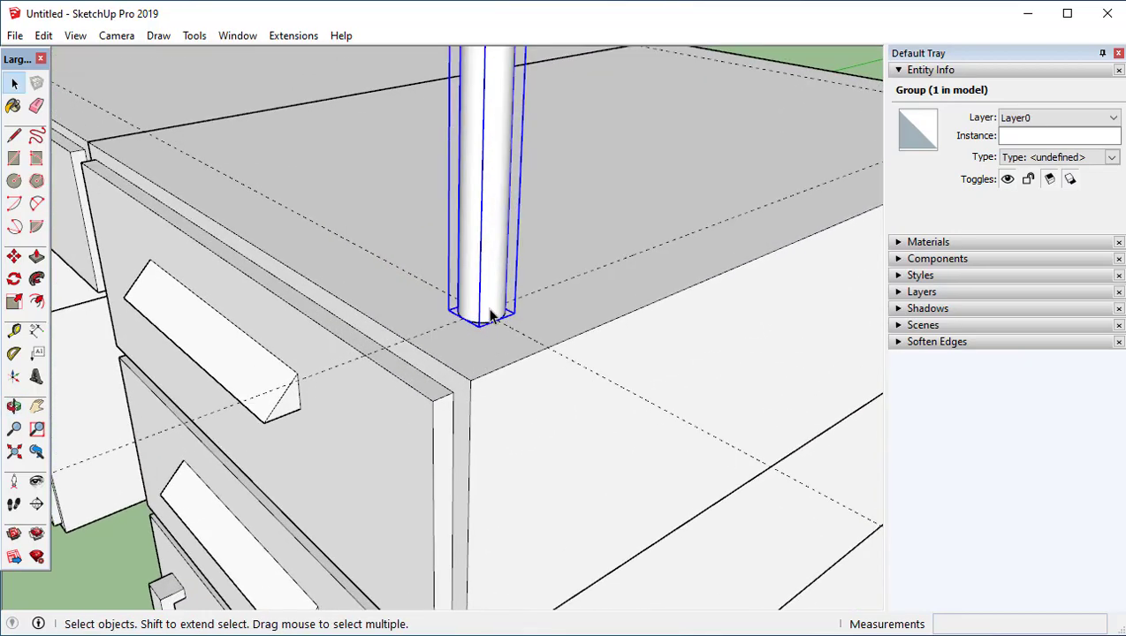
{"action": "scroll", "coordinate": [488, 317], "scroll_direction": "up", "scroll_amount": 2}
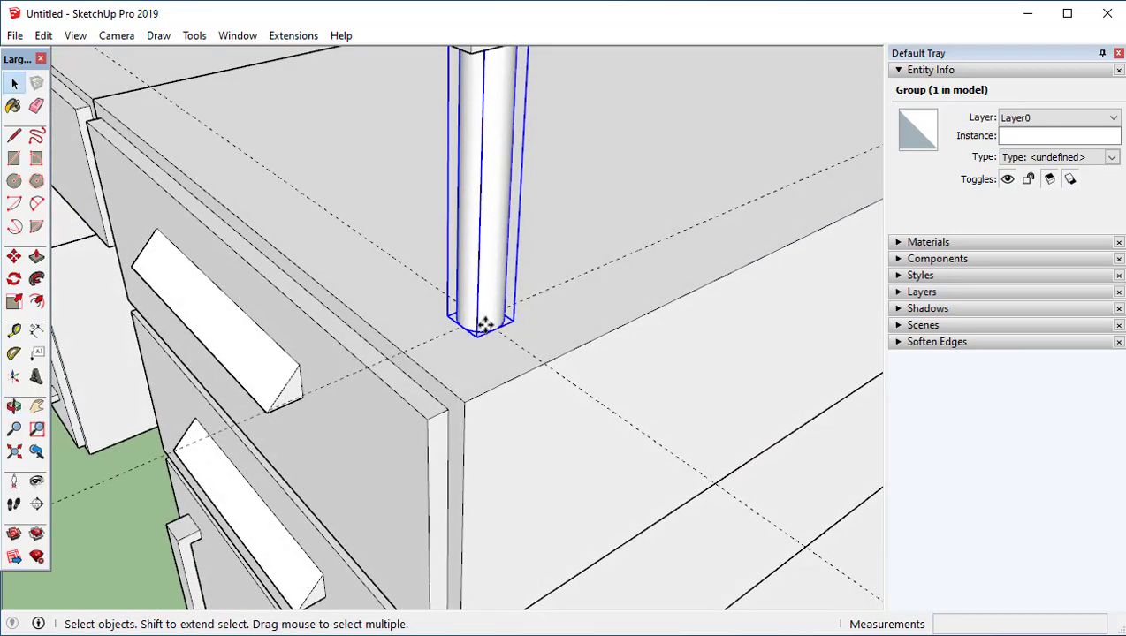
{"action": "key", "text": "m"}
{"action": "scroll", "coordinate": [483, 314], "scroll_direction": "up", "scroll_amount": 2}
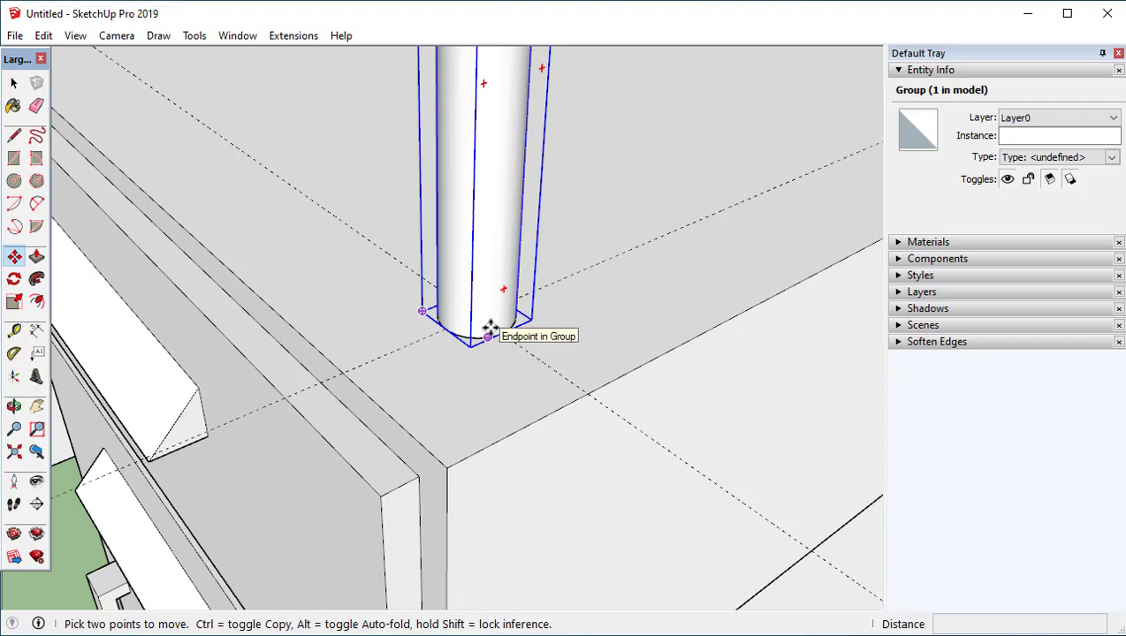
{"action": "key", "text": "k"}
{"action": "middle_click_drag", "start_coordinate": [501, 303], "coordinate": [427, 142]}
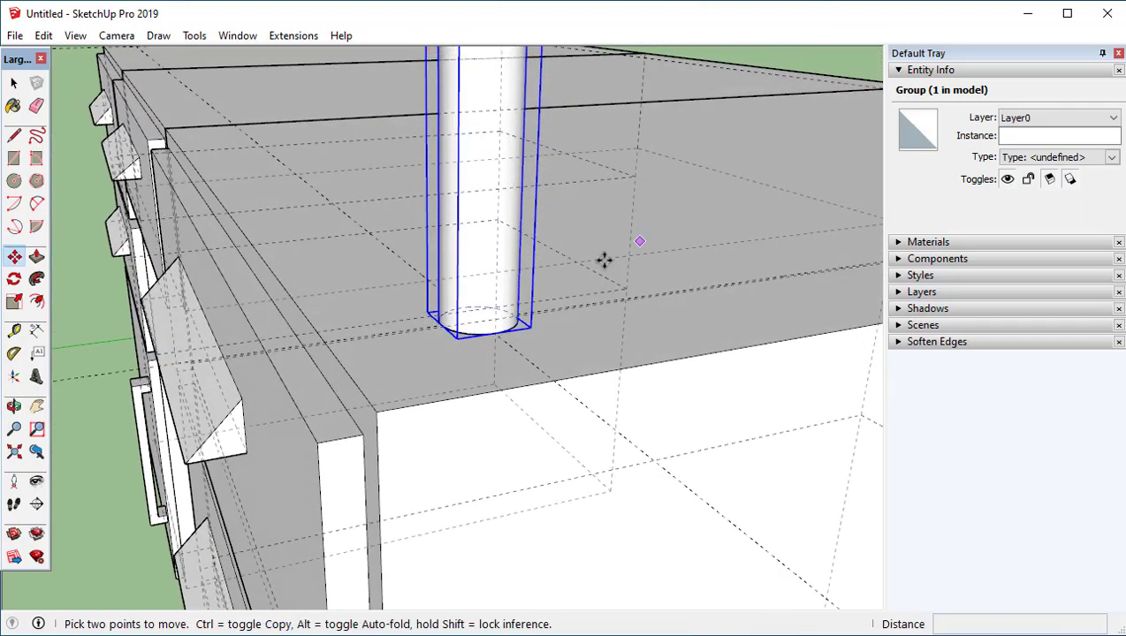
{"action": "middle_click_drag", "start_coordinate": [481, 290], "coordinate": [531, 382]}
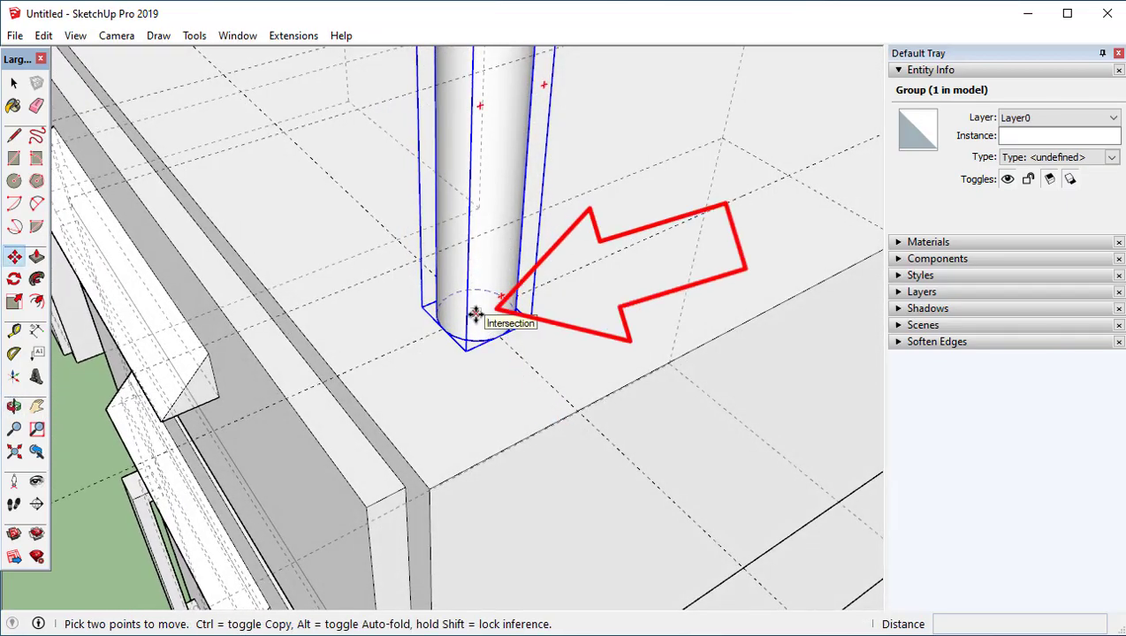
{"action": "left_click", "coordinate": [475, 313]}
{"action": "scroll", "coordinate": [477, 314], "scroll_direction": "down", "scroll_amount": 3}
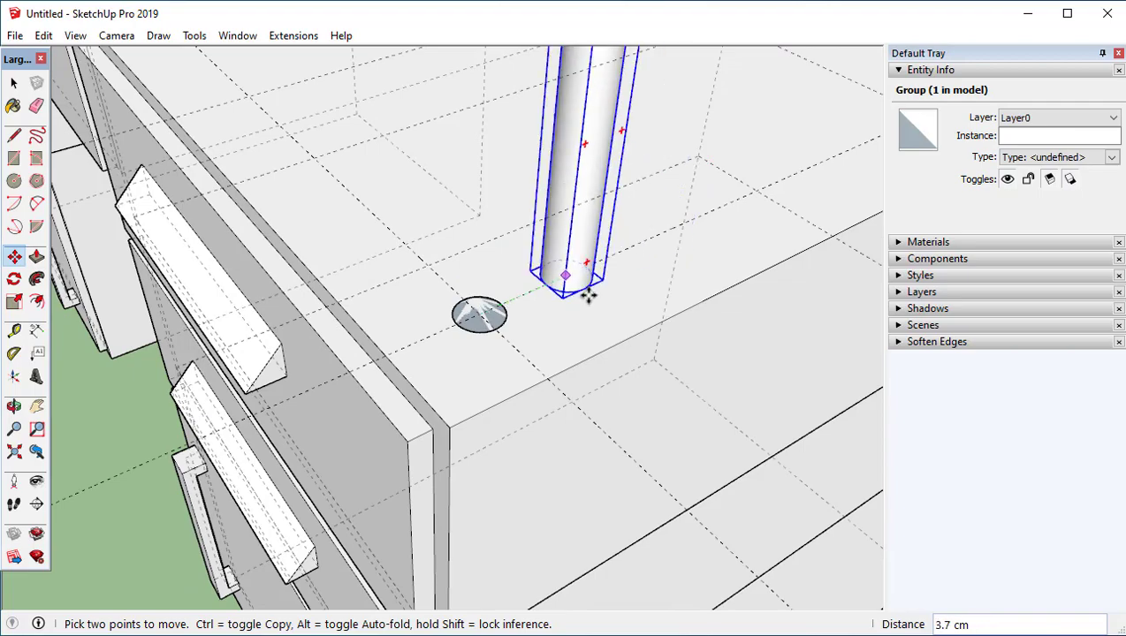
{"action": "key", "text": "ctrl"}
{"action": "scroll", "coordinate": [629, 249], "scroll_direction": "down", "scroll_amount": 2}
{"action": "middle_click_drag", "start_coordinate": [628, 249], "coordinate": [208, 415]}
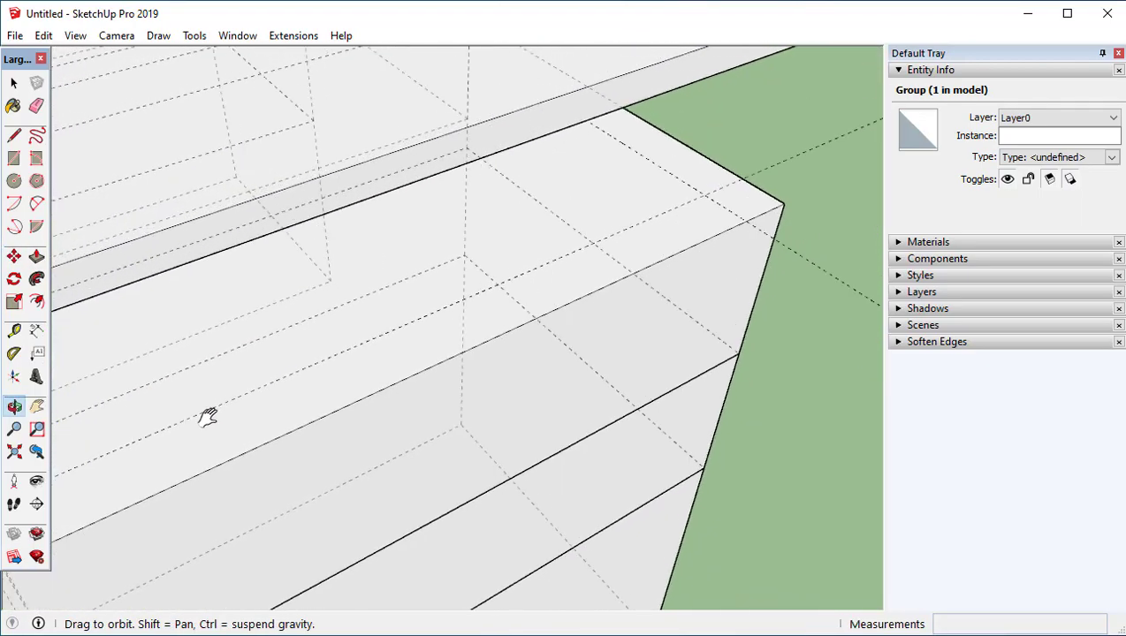
{"action": "left_click", "coordinate": [698, 202]}
Select both supports on this unit and copy them to the guide intersections along the opposite unit's outer side
{"action": "scroll", "coordinate": [715, 239], "scroll_direction": "down", "scroll_amount": 5}
{"action": "middle_click_drag", "start_coordinate": [716, 239], "coordinate": [634, 191]}
{"action": "key", "text": "space"}
{"action": "left_click", "coordinate": [332, 326], "text": "shift"}
{"action": "middle_click_drag", "start_coordinate": [332, 326], "coordinate": [552, 269]}
{"action": "middle_click_drag", "start_coordinate": [439, 323], "coordinate": [410, 419]}
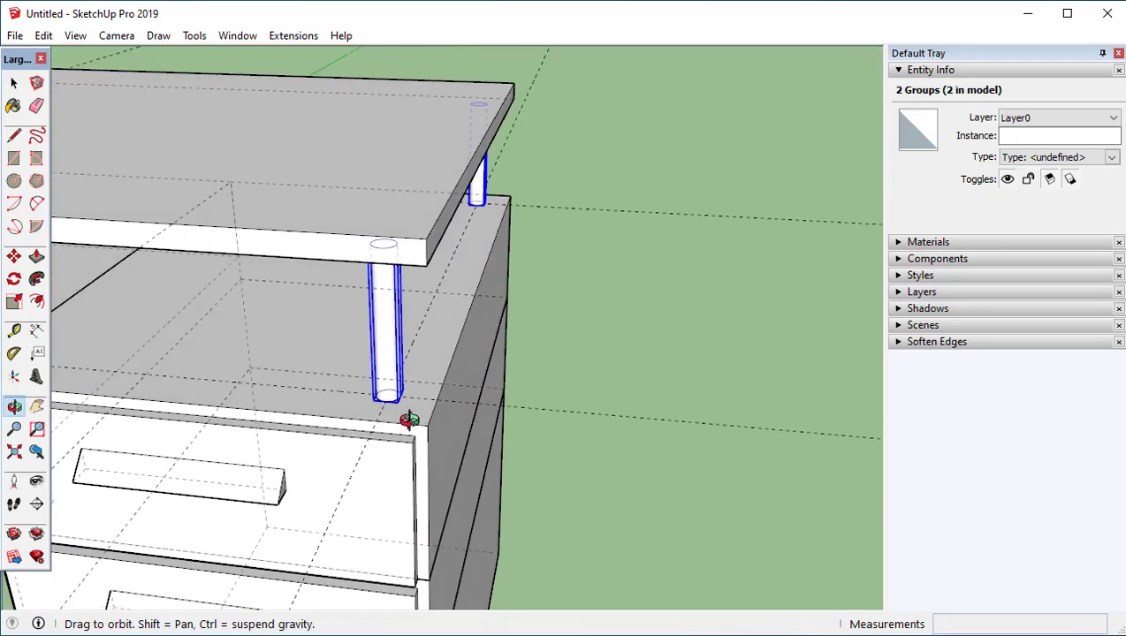
{"action": "key", "text": "m"}
{"action": "scroll", "coordinate": [395, 400], "scroll_direction": "up", "scroll_amount": 3}
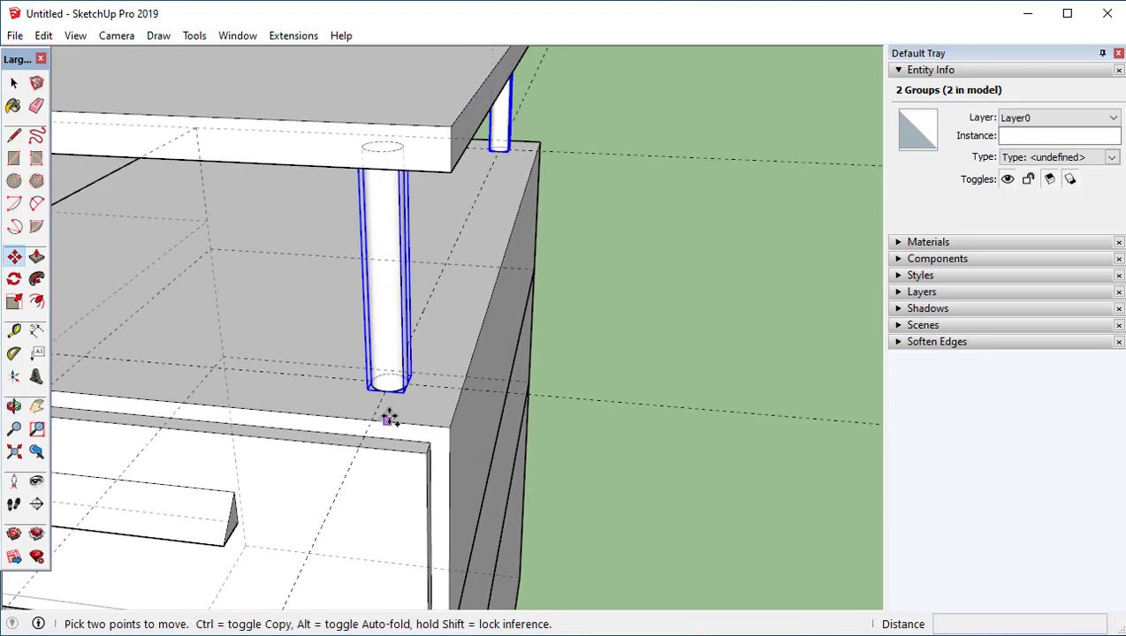
{"action": "left_click", "coordinate": [391, 378]}
{"action": "key", "text": "ctrl"}
{"action": "scroll", "coordinate": [495, 379], "scroll_direction": "down", "scroll_amount": 4}
{"action": "middle_click_drag", "start_coordinate": [230, 331], "coordinate": [736, 360], "text": "shift"}
{"action": "middle_click_drag", "start_coordinate": [443, 336], "coordinate": [875, 332], "text": "shift"}
{"action": "scroll", "coordinate": [482, 317], "scroll_direction": "up", "scroll_amount": 2}
{"action": "left_click", "coordinate": [432, 327]}
{"action": "scroll", "coordinate": [480, 344], "scroll_direction": "down", "scroll_amount": 3}
{"action": "key", "text": "space"}
Erase all the guide lines around the desk
{"action": "scroll", "coordinate": [473, 343], "scroll_direction": "down", "scroll_amount": 3}
{"action": "middle_click_drag", "start_coordinate": [498, 370], "coordinate": [663, 418]}
{"action": "middle_click_drag", "start_coordinate": [727, 403], "coordinate": [730, 364]}
{"action": "scroll", "coordinate": [523, 352], "scroll_direction": "down", "scroll_amount": 4}
{"action": "middle_click_drag", "start_coordinate": [784, 259], "coordinate": [784, 229]}
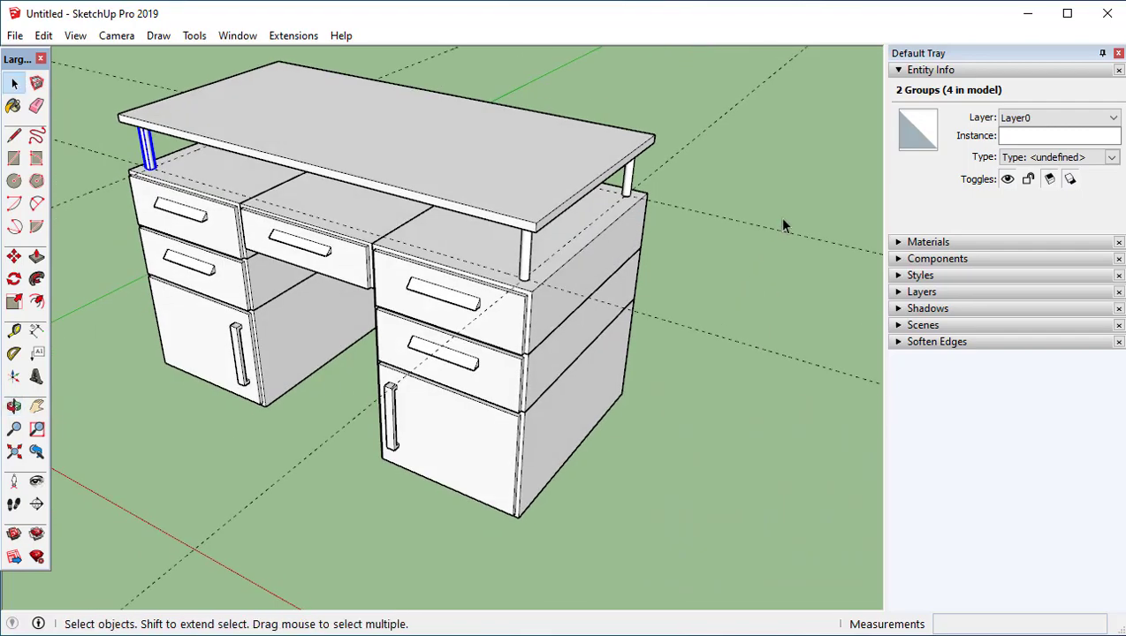
{"action": "key", "text": "e"}
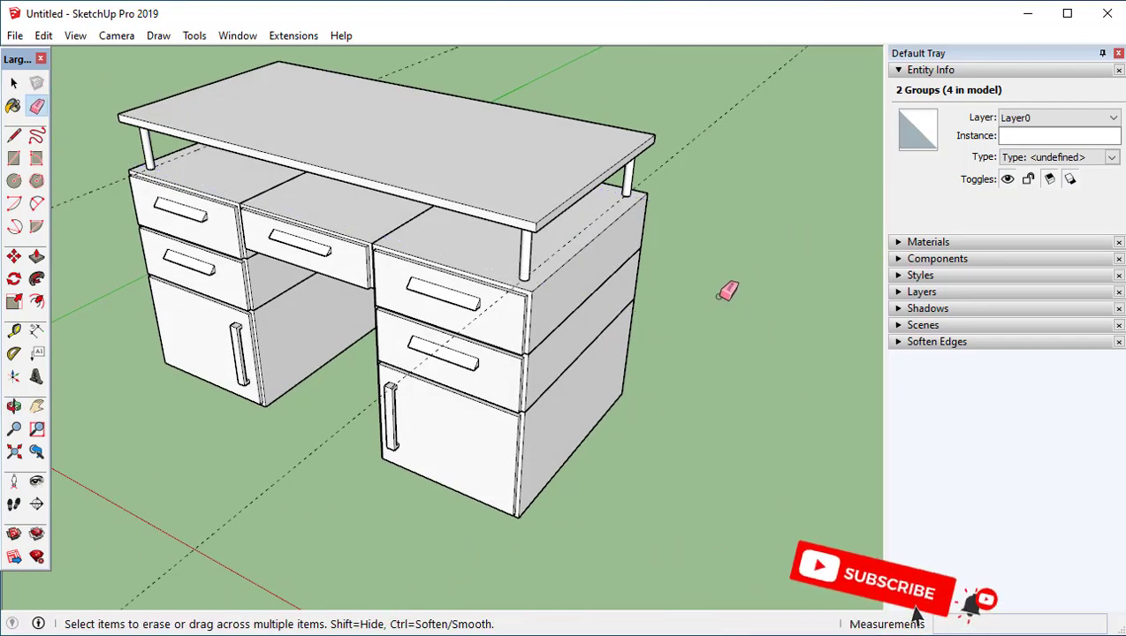
{"action": "middle_click_drag", "start_coordinate": [700, 166], "coordinate": [748, 253], "text": "shift"}
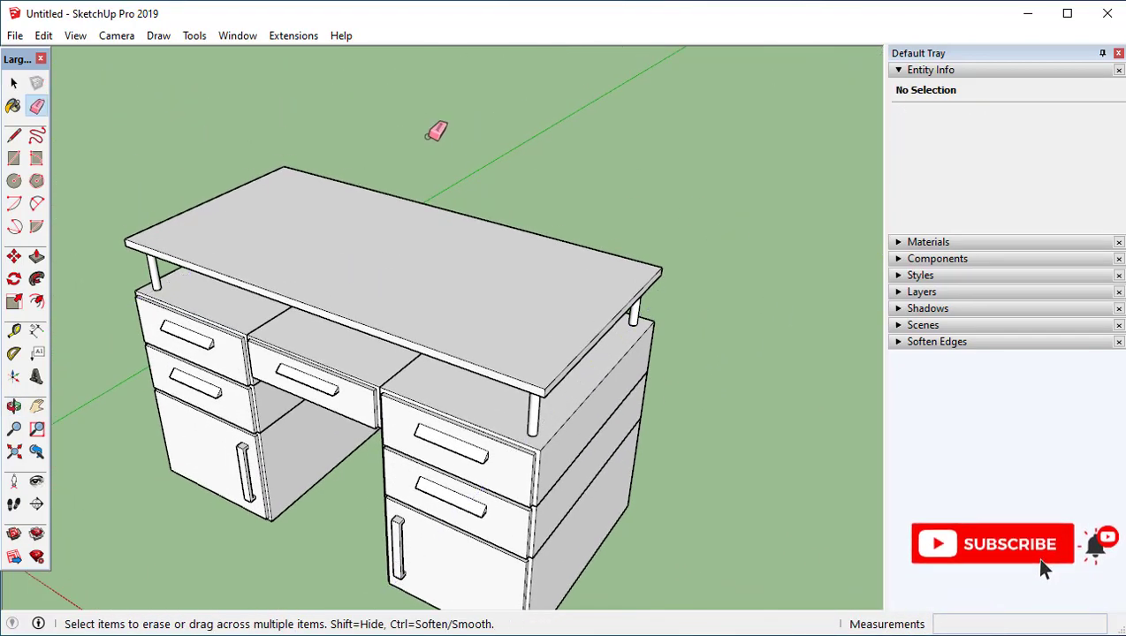
{"action": "scroll", "coordinate": [522, 230], "scroll_direction": "down", "scroll_amount": 3}
{"action": "mouse_move", "coordinate": [583, 320]}
{"action": "middle_mouse_down"}
{"action": "mouse_move", "coordinate": [488, 160]}
{"action": "mouse_move", "coordinate": [344, 169]}
{"action": "mouse_move", "coordinate": [495, 169]}
{"action": "mouse_move", "coordinate": [508, 265]}
{"action": "middle_mouse_up"}
{"action": "mouse_move", "coordinate": [521, 403]}
{"action": "middle_mouse_down"}
{"action": "mouse_move", "coordinate": [553, 433]}
{"action": "mouse_move", "coordinate": [567, 429]}
{"action": "mouse_move", "coordinate": [566, 372]}
{"action": "mouse_move", "coordinate": [573, 408]}
{"action": "middle_mouse_up"}
Select the entire desk and place a separate copy of it behind the original
{"action": "key", "text": "space"}
{"action": "middle_click_drag", "start_coordinate": [680, 491], "coordinate": [527, 429]}
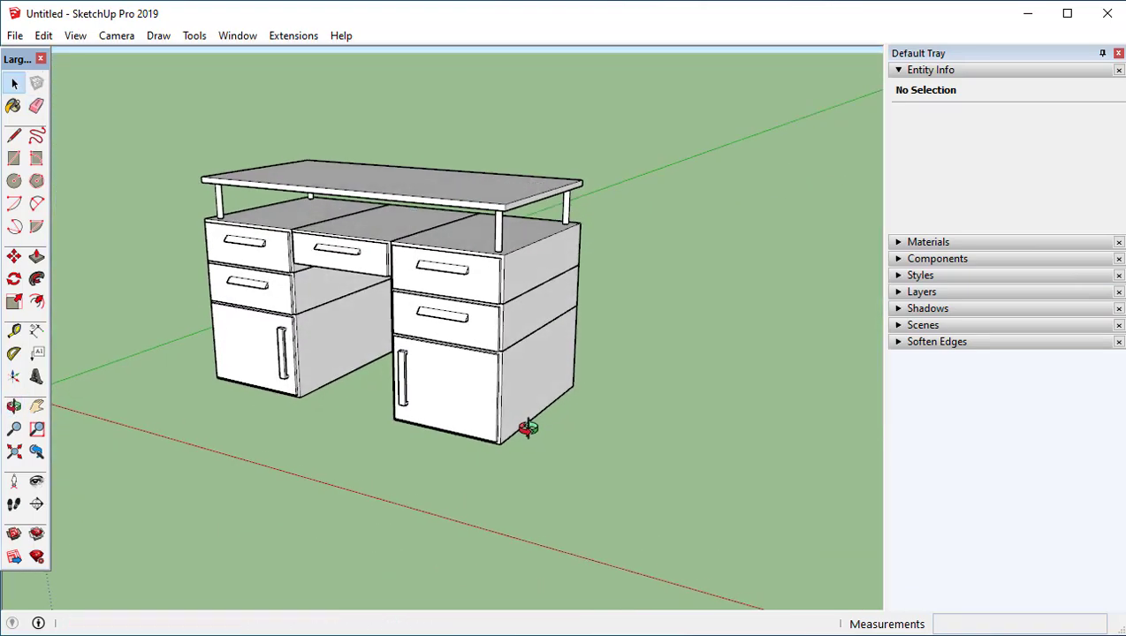
{"action": "middle_click_drag", "start_coordinate": [548, 346], "coordinate": [506, 328]}
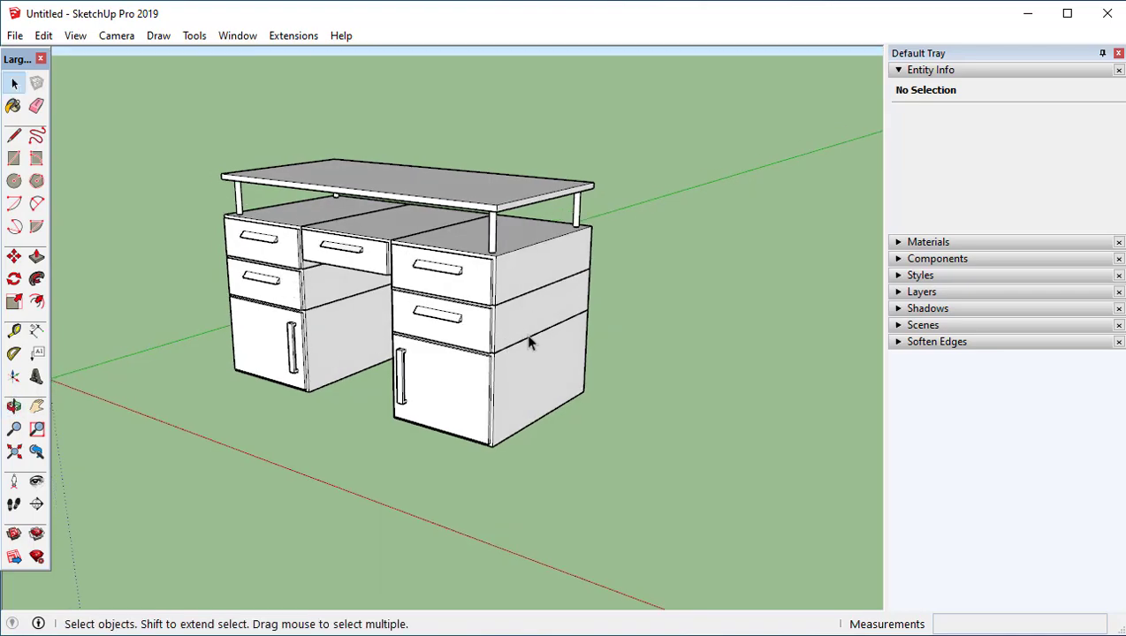
{"action": "middle_click_drag", "start_coordinate": [591, 297], "coordinate": [505, 351]}
{"action": "middle_click_drag", "start_coordinate": [573, 364], "coordinate": [527, 401]}
{"action": "scroll", "coordinate": [527, 401], "scroll_direction": "down", "scroll_amount": 1}
{"action": "left_click_drag", "start_coordinate": [263, 196], "coordinate": [262, 196]}
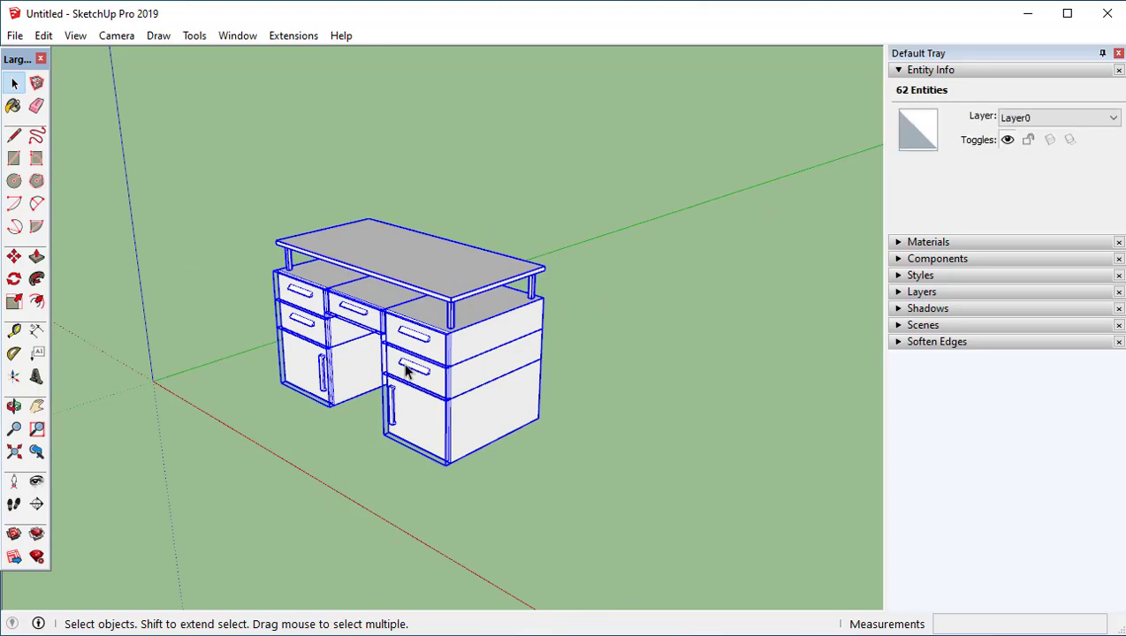
{"action": "key", "text": "m"}
{"action": "key", "text": "ctrl"}
{"action": "left_click", "coordinate": [496, 513]}
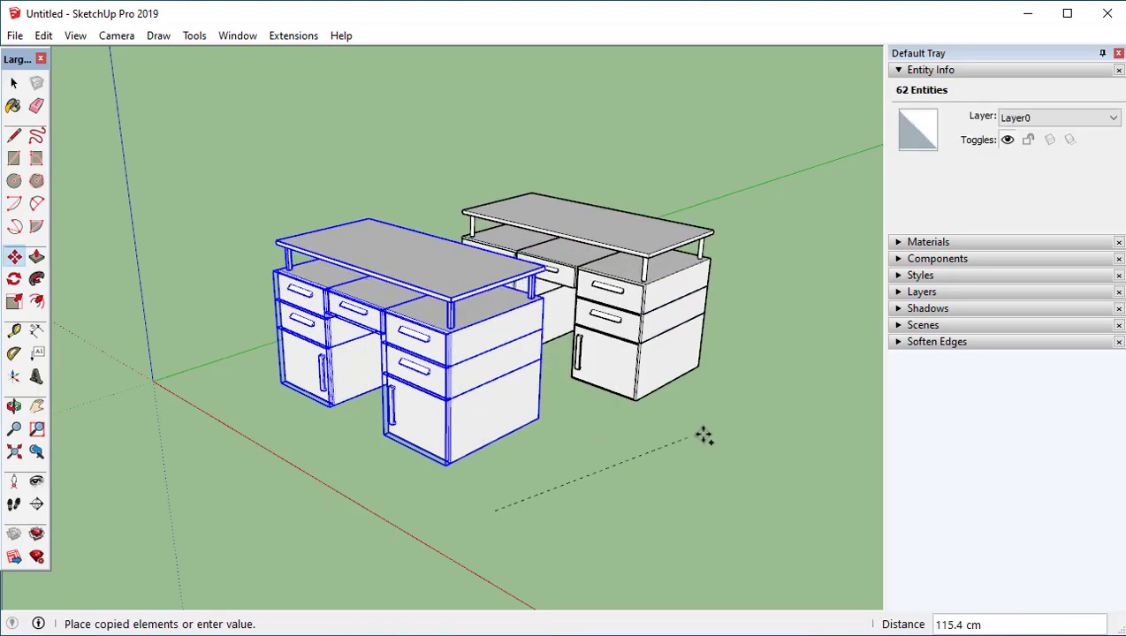
{"action": "left_click", "coordinate": [719, 391]}
{"action": "middle_click_drag", "start_coordinate": [719, 391], "coordinate": [478, 387], "text": "shift"}
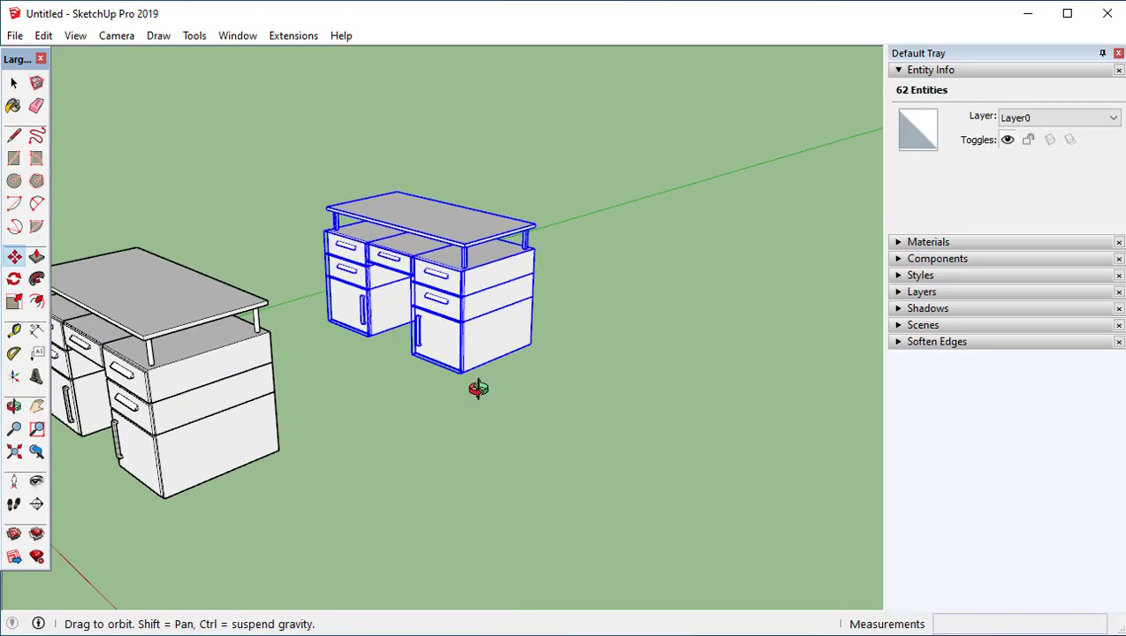
Delete the second drawer from both side units of the copied desk
{"action": "scroll", "coordinate": [376, 292], "scroll_direction": "up", "scroll_amount": 2}
{"action": "key", "text": "space"}
{"action": "scroll", "coordinate": [473, 304], "scroll_direction": "up", "scroll_amount": 1}
{"action": "middle_click_drag", "start_coordinate": [496, 334], "coordinate": [493, 468], "text": "shift"}
{"action": "scroll", "coordinate": [462, 408], "scroll_direction": "up", "scroll_amount": 2}
{"action": "left_click", "coordinate": [461, 409]}
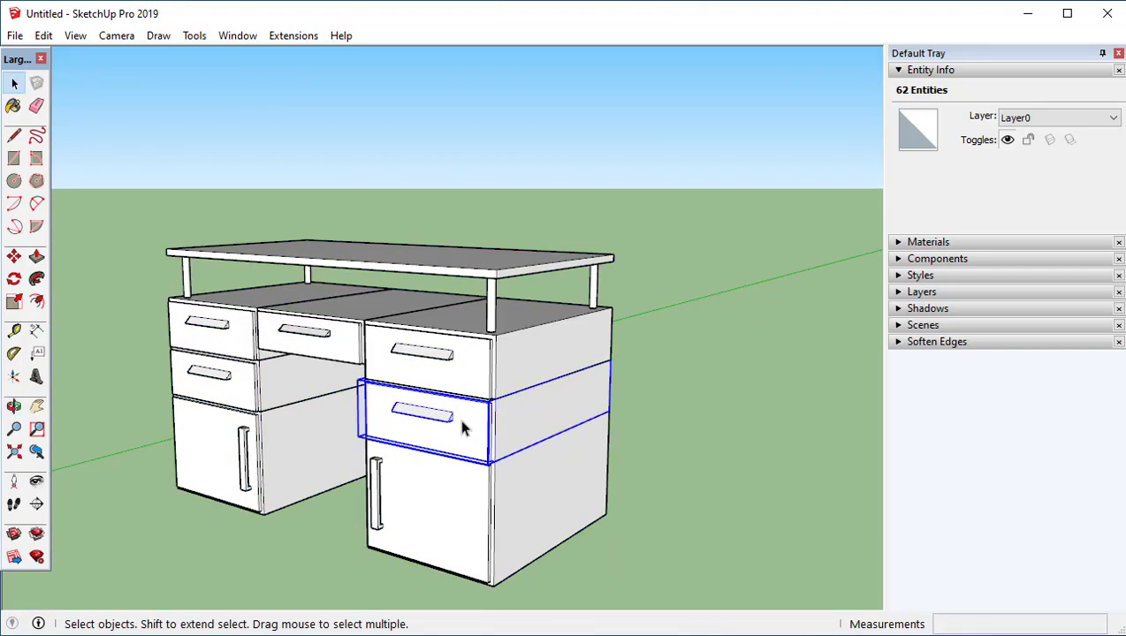
{"action": "left_click", "coordinate": [276, 398], "text": "shift"}
{"action": "key", "text": "Delete"}
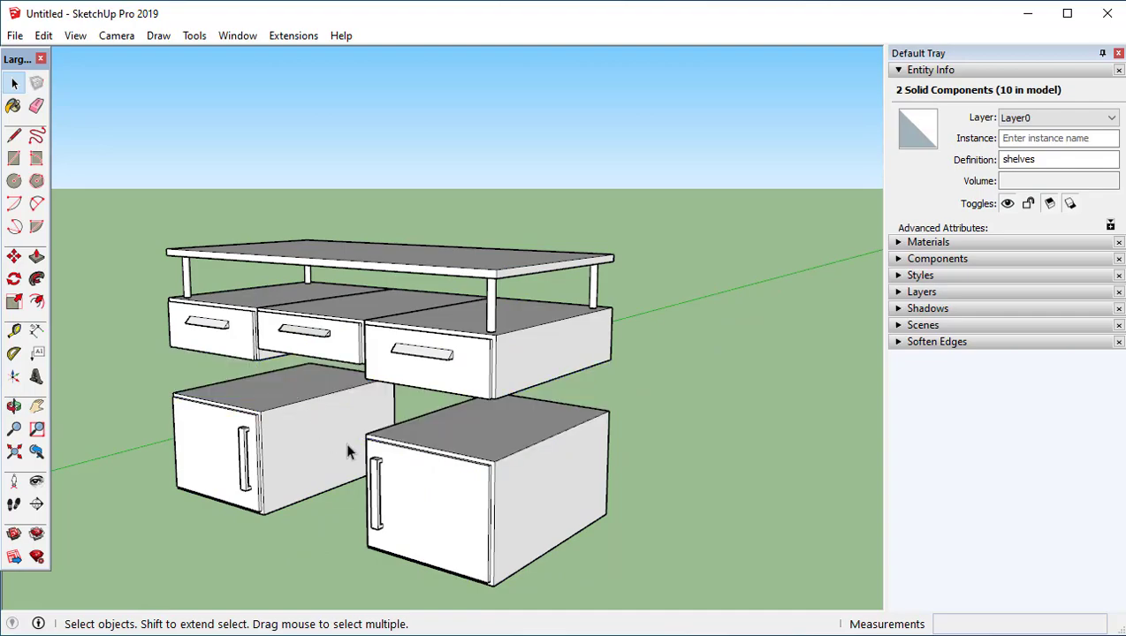
Scale both cabinets of the copied desk upward until they meet the undersides of the top drawers
{"action": "left_click", "coordinate": [449, 450]}
{"action": "left_click", "coordinate": [273, 402], "text": "shift"}
{"action": "middle_click_drag", "start_coordinate": [273, 403], "coordinate": [360, 415]}
{"action": "key", "text": "s"}
{"action": "left_click_drag", "start_coordinate": [360, 404], "coordinate": [521, 395]}
{"action": "scroll", "coordinate": [513, 407], "scroll_direction": "up", "scroll_amount": 3}
{"action": "key", "text": "space"}
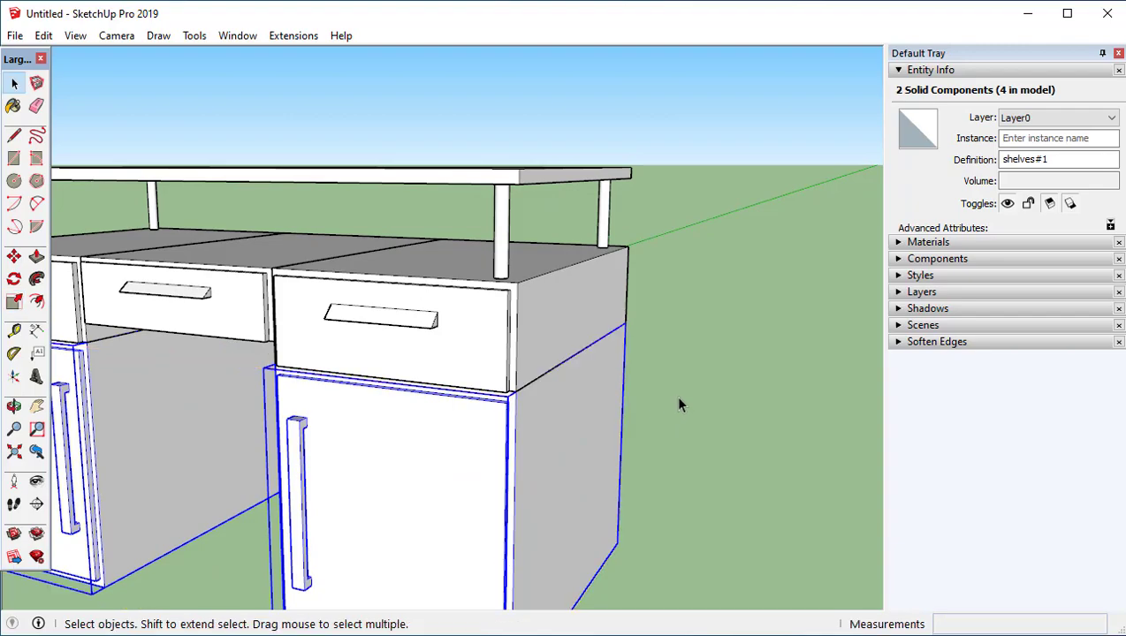
{"action": "scroll", "coordinate": [581, 413], "scroll_direction": "down", "scroll_amount": 3}
{"action": "key", "text": "ctrl+t"}
Delete the four cylindrical supports between the drawers and the top of the copied desk
{"action": "middle_click_drag", "start_coordinate": [580, 413], "coordinate": [429, 387]}
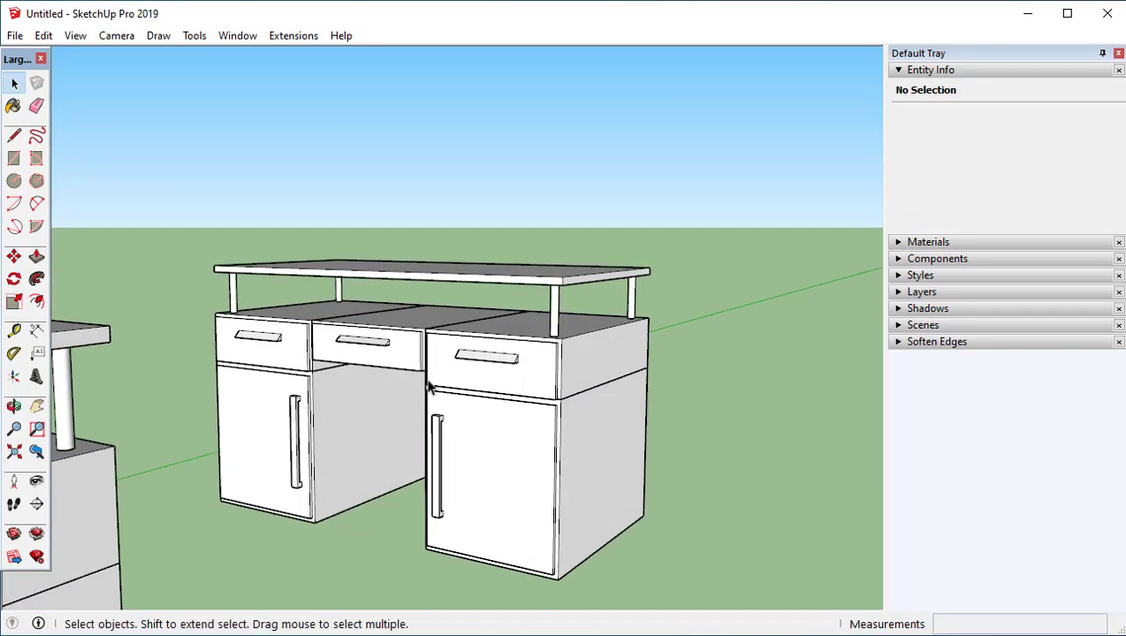
{"action": "middle_click_drag", "start_coordinate": [456, 439], "coordinate": [381, 384]}
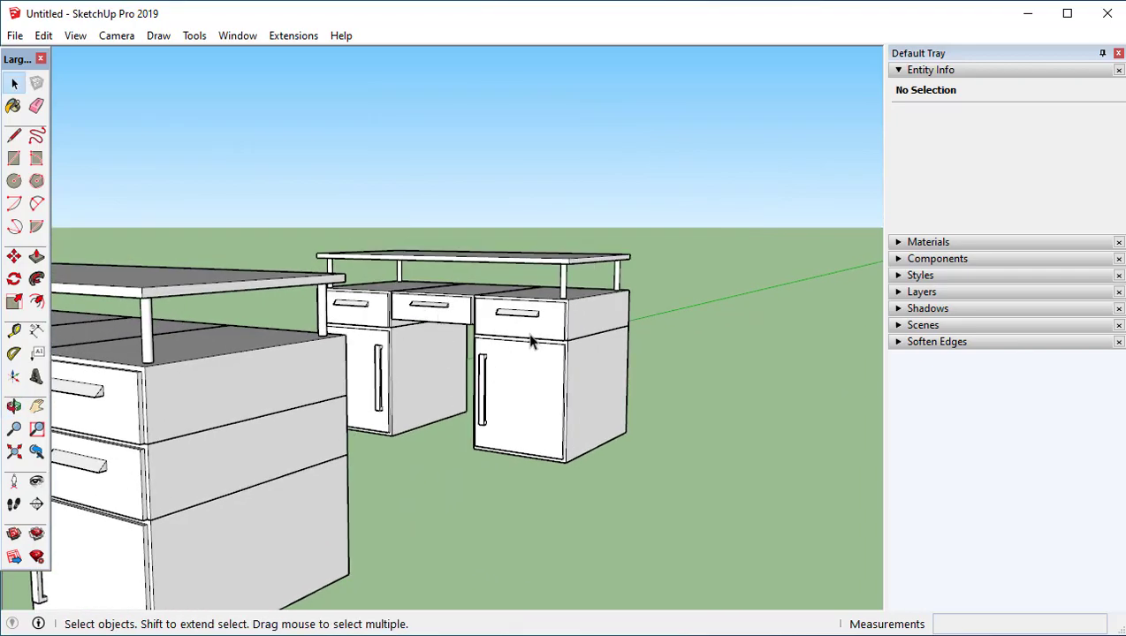
{"action": "middle_click_drag", "start_coordinate": [556, 363], "coordinate": [261, 381]}
{"action": "middle_click_drag", "start_coordinate": [241, 323], "coordinate": [283, 336]}
{"action": "scroll", "coordinate": [477, 360], "scroll_direction": "up", "scroll_amount": 4}
{"action": "middle_click_drag", "start_coordinate": [478, 359], "coordinate": [617, 333]}
{"action": "left_click_drag", "start_coordinate": [617, 332], "coordinate": [168, 331]}
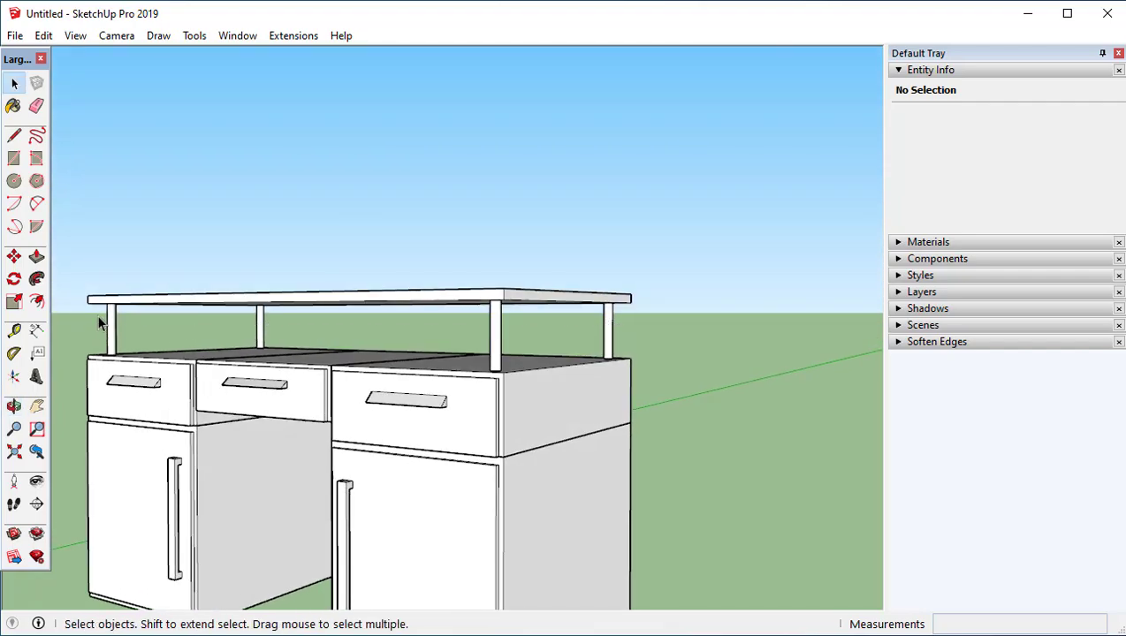
{"action": "left_click_drag", "start_coordinate": [99, 323], "coordinate": [99, 323]}
{"action": "middle_click_drag", "start_coordinate": [447, 365], "coordinate": [449, 451]}
{"action": "key", "text": "Delete"}
{"action": "key", "text": "space"}
Place guides 4 cm inward from the front, back and outer side edges of the copied desk's drawer units
{"action": "scroll", "coordinate": [482, 416], "scroll_direction": "up", "scroll_amount": 5}
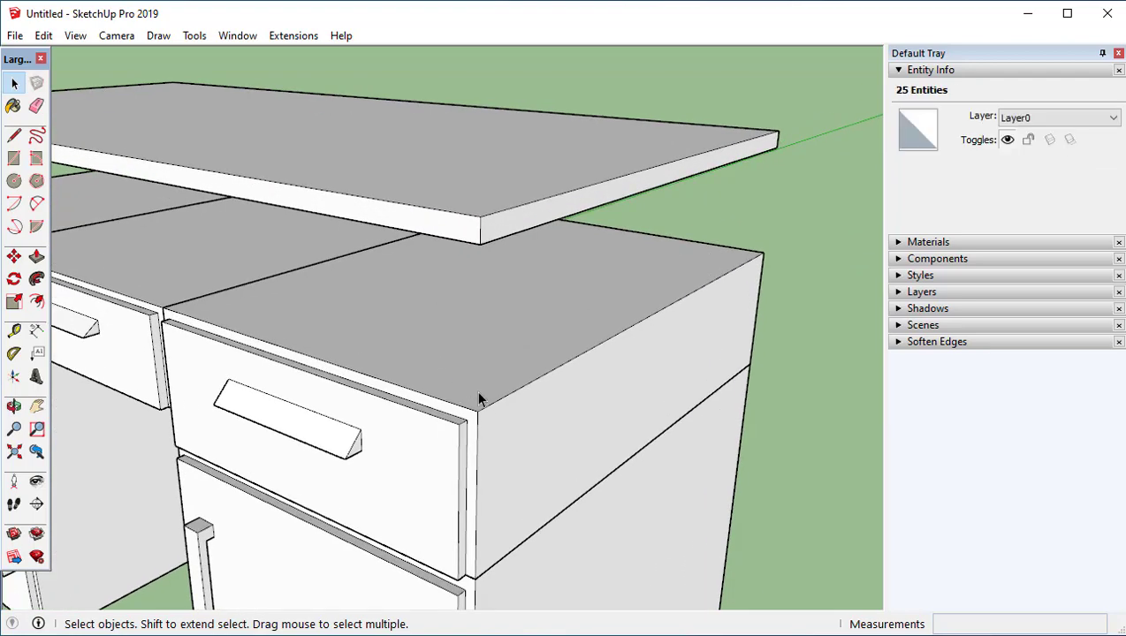
{"action": "key", "text": "t"}
{"action": "left_click", "coordinate": [473, 382]}
{"action": "type", "text": "4"}
{"action": "left_click", "coordinate": [690, 240]}
{"action": "type", "text": "4"}
{"action": "key", "text": "Return"}
{"action": "middle_click_drag", "start_coordinate": [389, 252], "coordinate": [646, 310], "text": "shift"}
{"action": "left_click", "coordinate": [208, 229]}
{"action": "type", "text": "4"}
{"action": "key", "text": "Return"}
Draw a 1 × 1 cm square at the guide intersection near the copied desk's front outer corner
{"action": "scroll", "coordinate": [234, 234], "scroll_direction": "down", "scroll_amount": 3}
{"action": "middle_click_drag", "start_coordinate": [685, 416], "coordinate": [514, 446], "text": "shift"}
{"action": "scroll", "coordinate": [468, 404], "scroll_direction": "up", "scroll_amount": 3}
{"action": "key", "text": "r"}
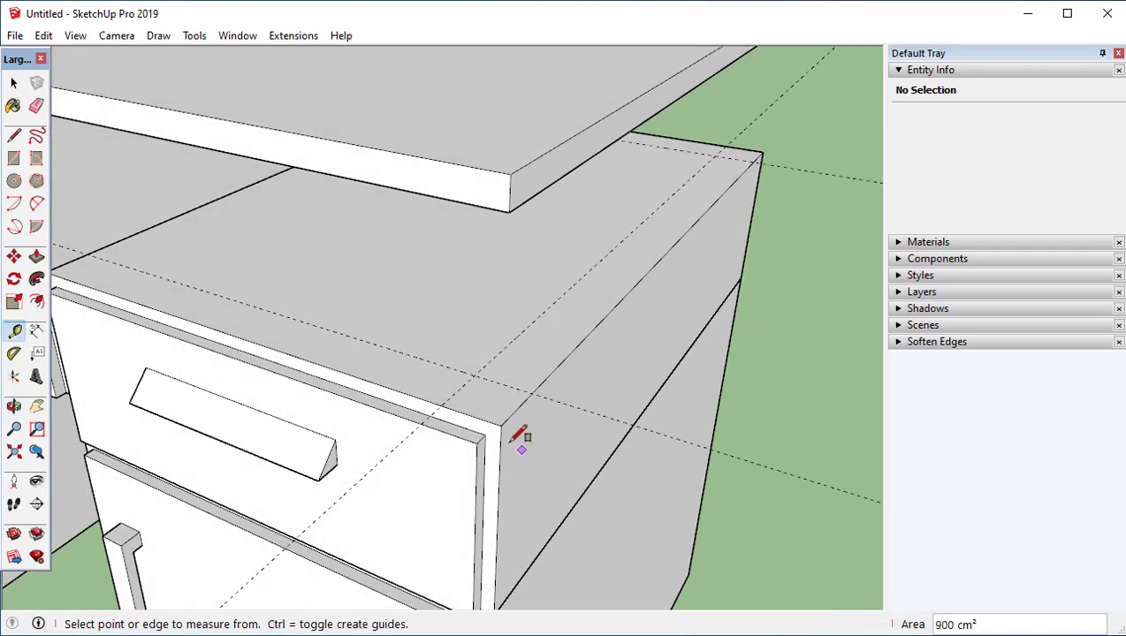
{"action": "scroll", "coordinate": [499, 402], "scroll_direction": "up", "scroll_amount": 2}
{"action": "left_click", "coordinate": [472, 380]}
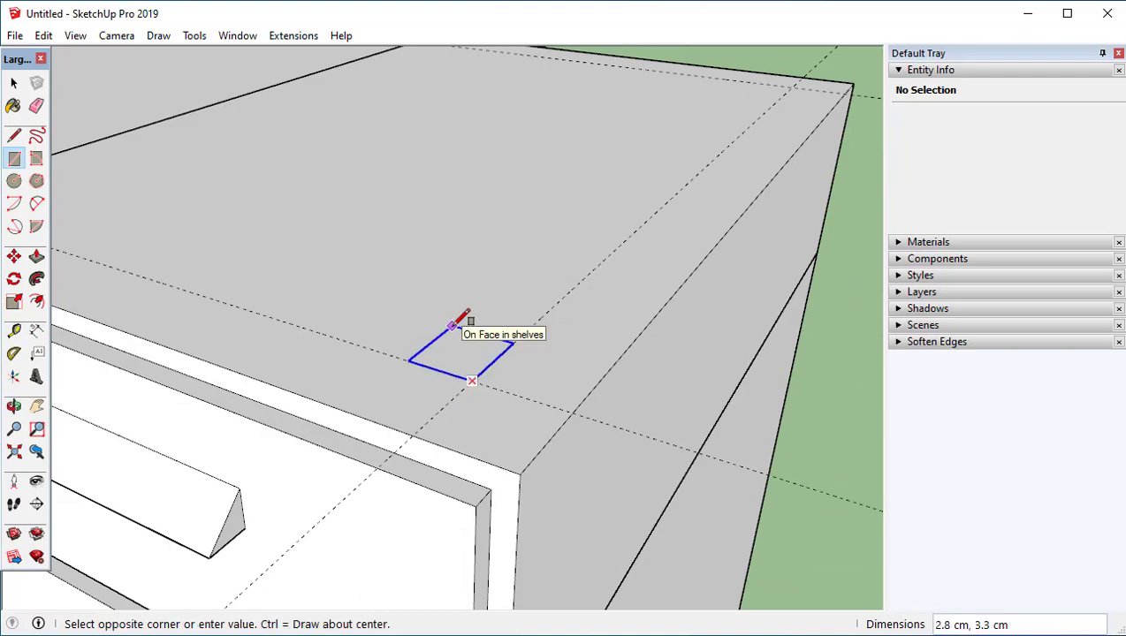
{"action": "type", "text": "1,1"}
{"action": "key", "text": "Return"}
Pull the square up to the underside of the desk top to form a square support
{"action": "key", "text": "p"}
{"action": "left_click", "coordinate": [468, 377]}
{"action": "scroll", "coordinate": [552, 358], "scroll_direction": "down", "scroll_amount": 1}
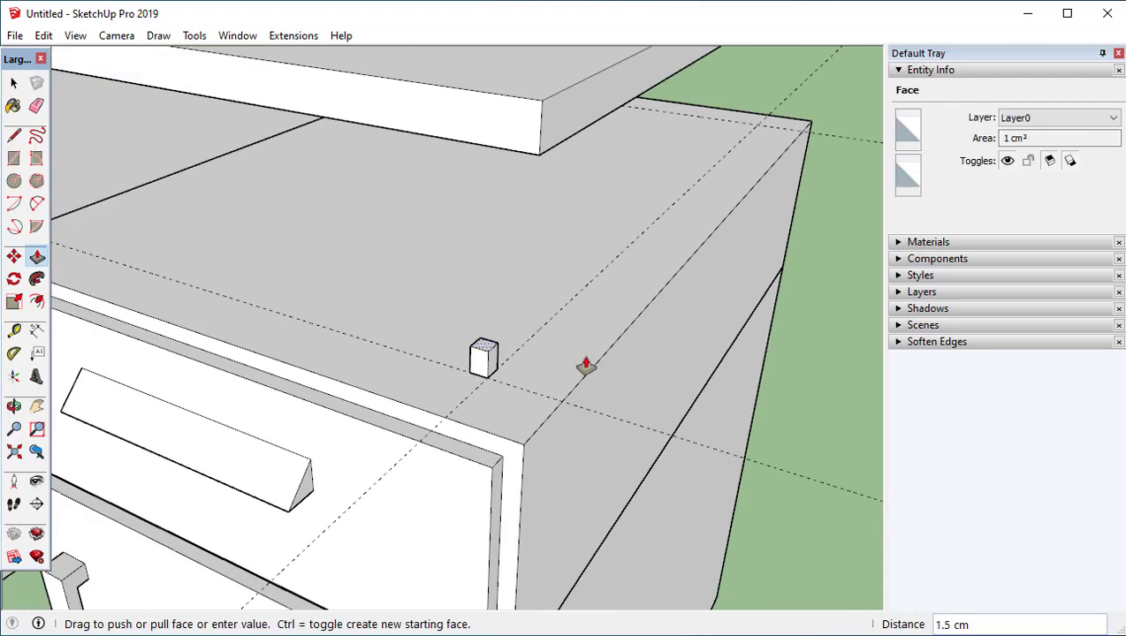
{"action": "scroll", "coordinate": [575, 336], "scroll_direction": "down", "scroll_amount": 1}
{"action": "left_click", "coordinate": [555, 221]}
Try to delete the leftover circle at the top of the square support with a window selection
{"action": "scroll", "coordinate": [613, 302], "scroll_direction": "down", "scroll_amount": 1}
{"action": "middle_click_drag", "start_coordinate": [613, 301], "coordinate": [461, 115]}
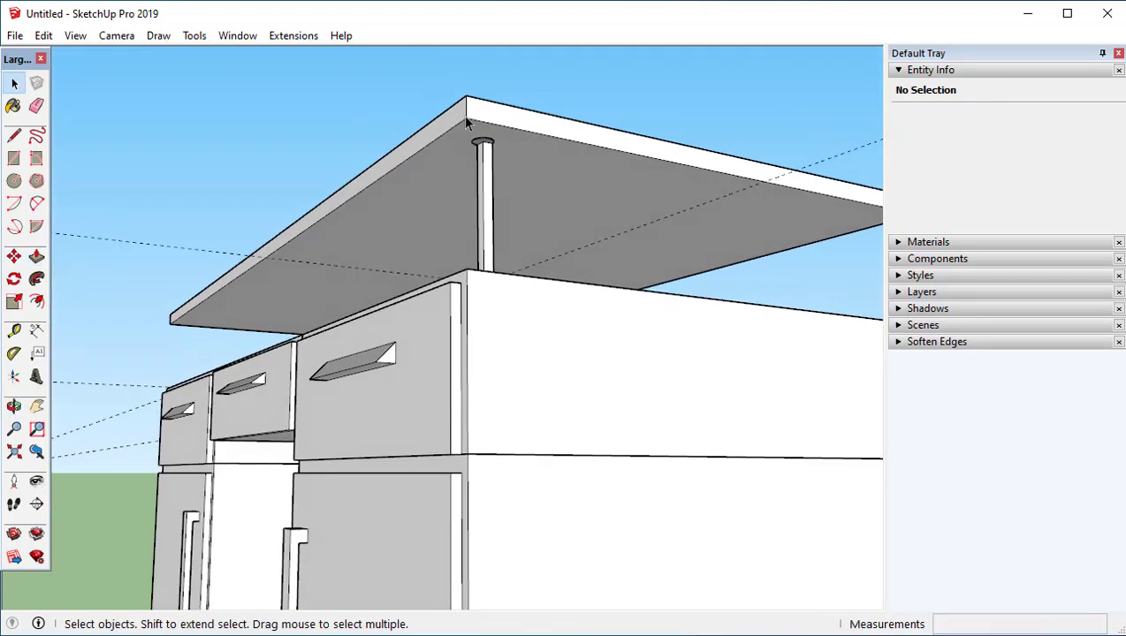
{"action": "scroll", "coordinate": [464, 118], "scroll_direction": "up", "scroll_amount": 2}
{"action": "left_click_drag", "start_coordinate": [464, 131], "coordinate": [521, 179]}
{"action": "key", "text": "Delete"}
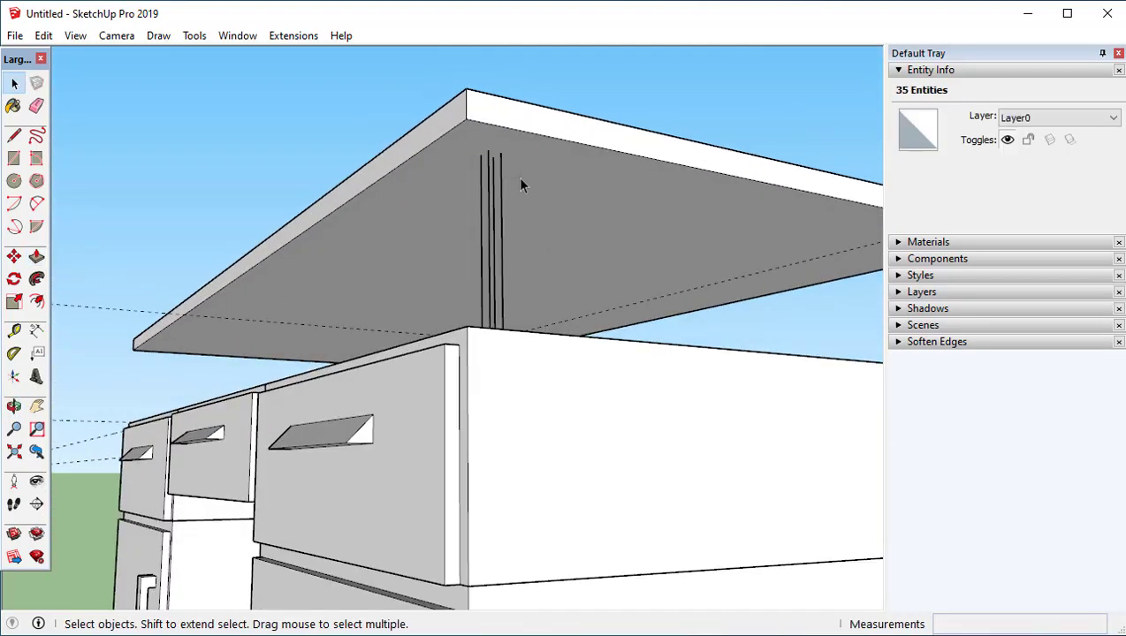
Erase the leftover circle around the top of the square support
{"action": "scroll", "coordinate": [508, 168], "scroll_direction": "up", "scroll_amount": 5}
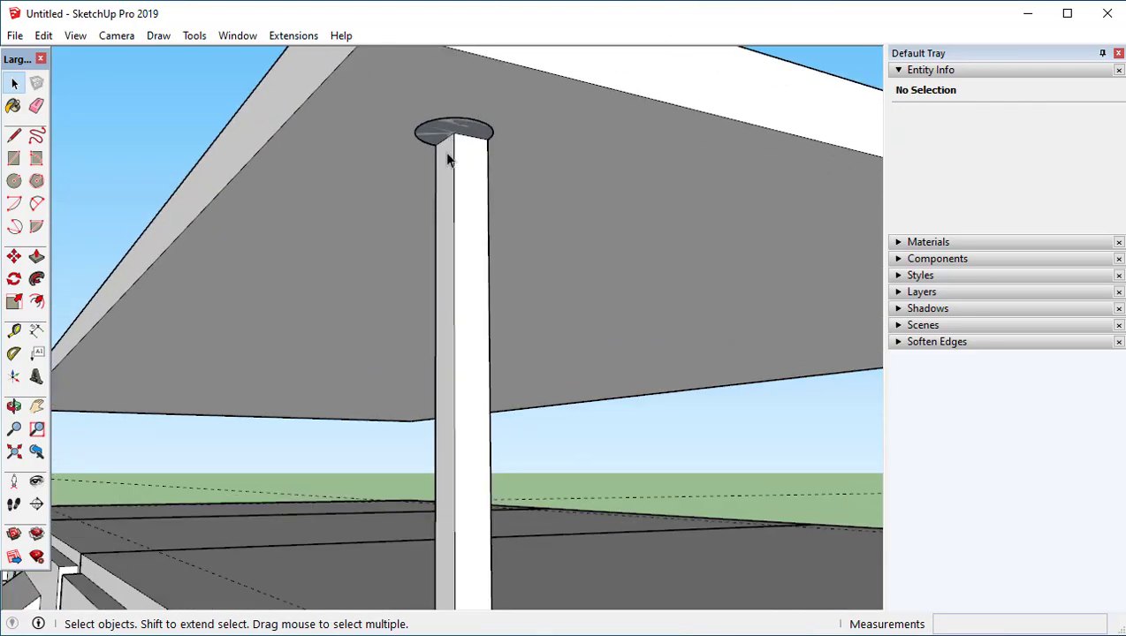
{"action": "key", "text": "e"}
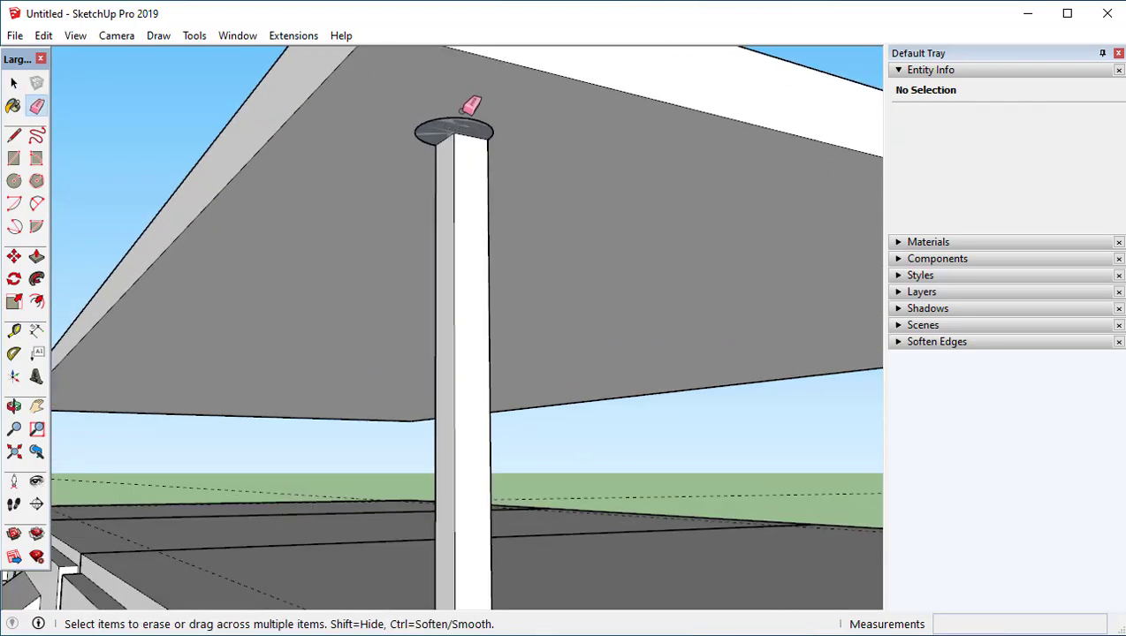
{"action": "left_click", "coordinate": [462, 125]}
Copy one top edge of the square support 1 cm down its face
{"action": "scroll", "coordinate": [470, 110], "scroll_direction": "down", "scroll_amount": 2}
{"action": "mouse_move", "coordinate": [475, 168]}
{"action": "middle_mouse_down"}
{"action": "mouse_move", "coordinate": [457, 213]}
{"action": "mouse_move", "coordinate": [472, 221]}
{"action": "mouse_move", "coordinate": [322, 161]}
{"action": "mouse_move", "coordinate": [495, 173]}
{"action": "mouse_move", "coordinate": [415, 152]}
{"action": "middle_mouse_up"}
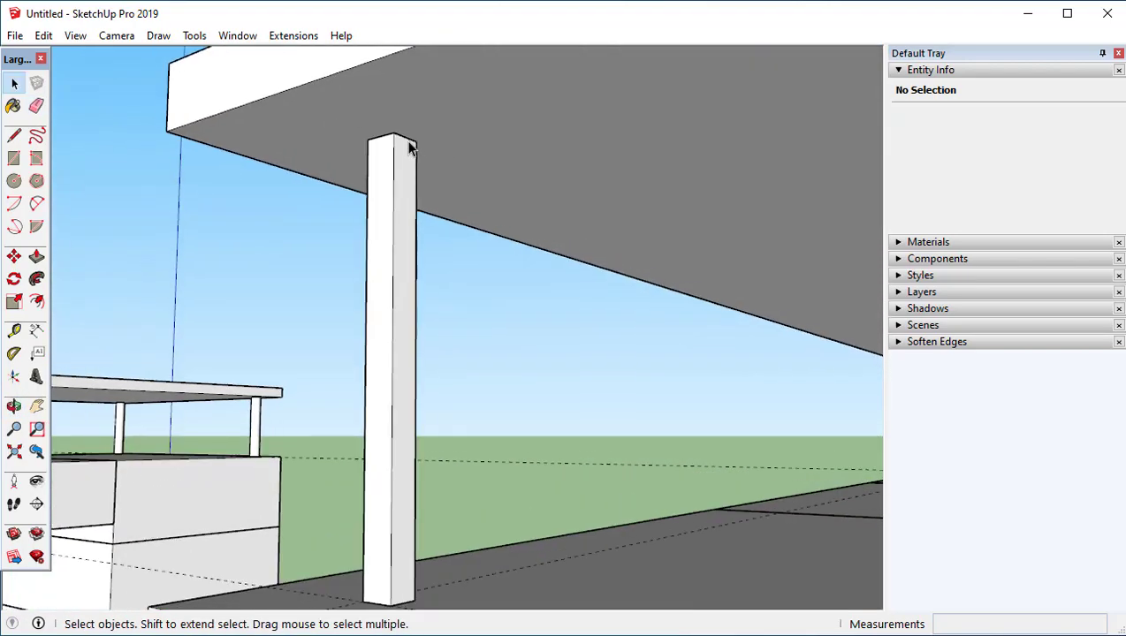
{"action": "left_click", "coordinate": [409, 160]}
{"action": "key", "text": "m"}
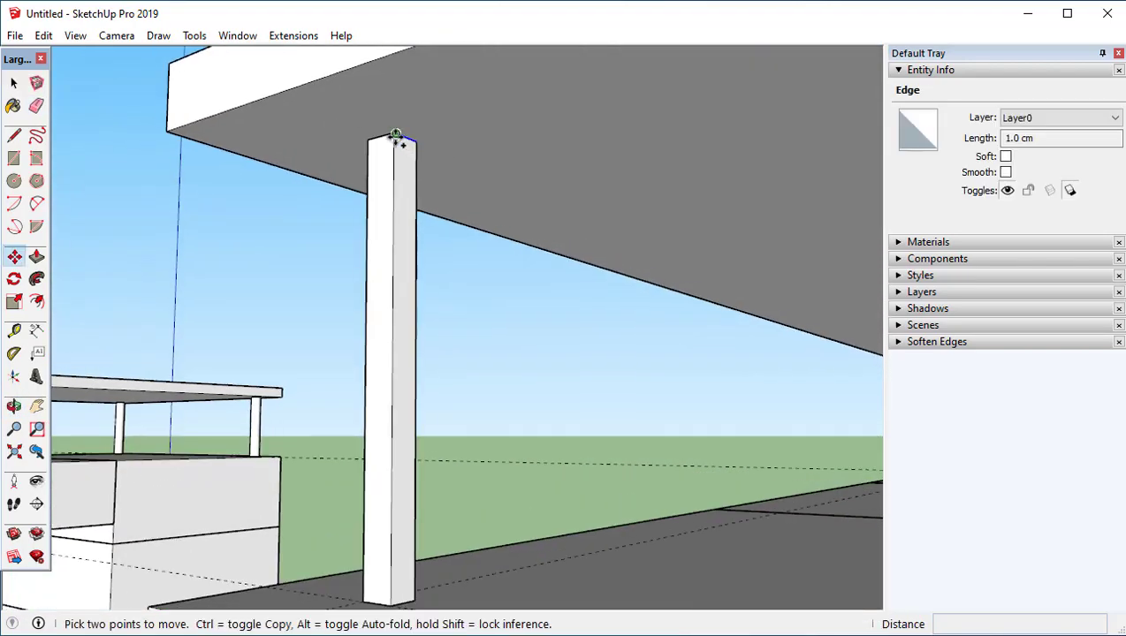
{"action": "key", "text": "ctrl"}
{"action": "left_click", "coordinate": [395, 136]}
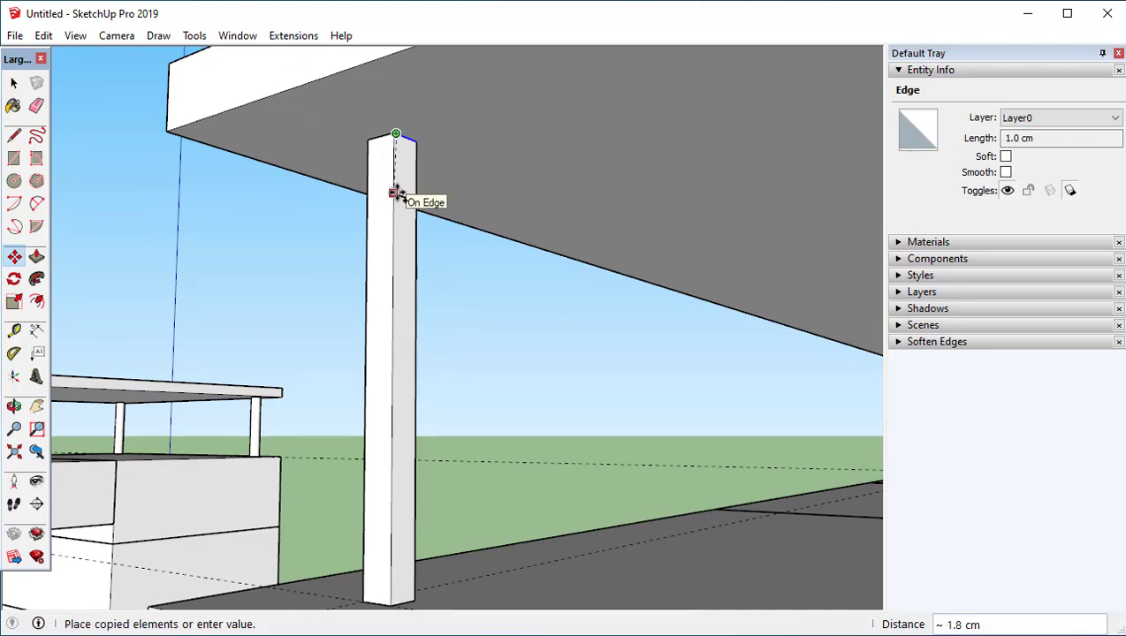
{"action": "type", "text": "1"}
{"action": "key", "text": "Return"}
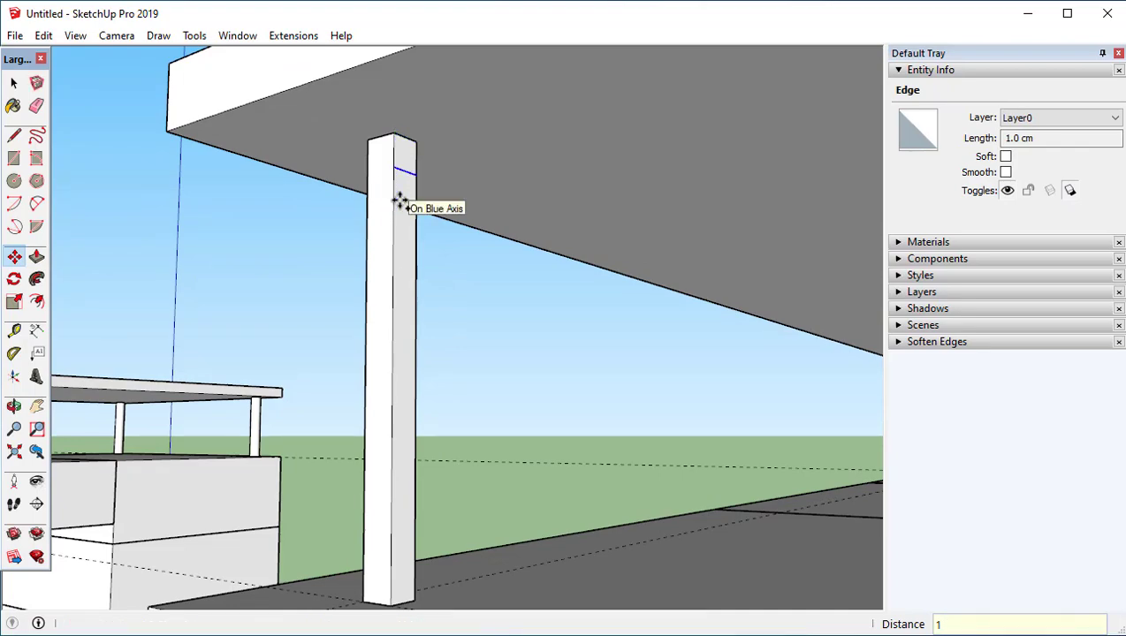
Pull the small square face at the support's top 51 cm horizontally under the desk top to form a crossbar
{"action": "key", "text": "p"}
{"action": "left_click", "coordinate": [402, 167]}
{"action": "scroll", "coordinate": [661, 244], "scroll_direction": "down", "scroll_amount": 3}
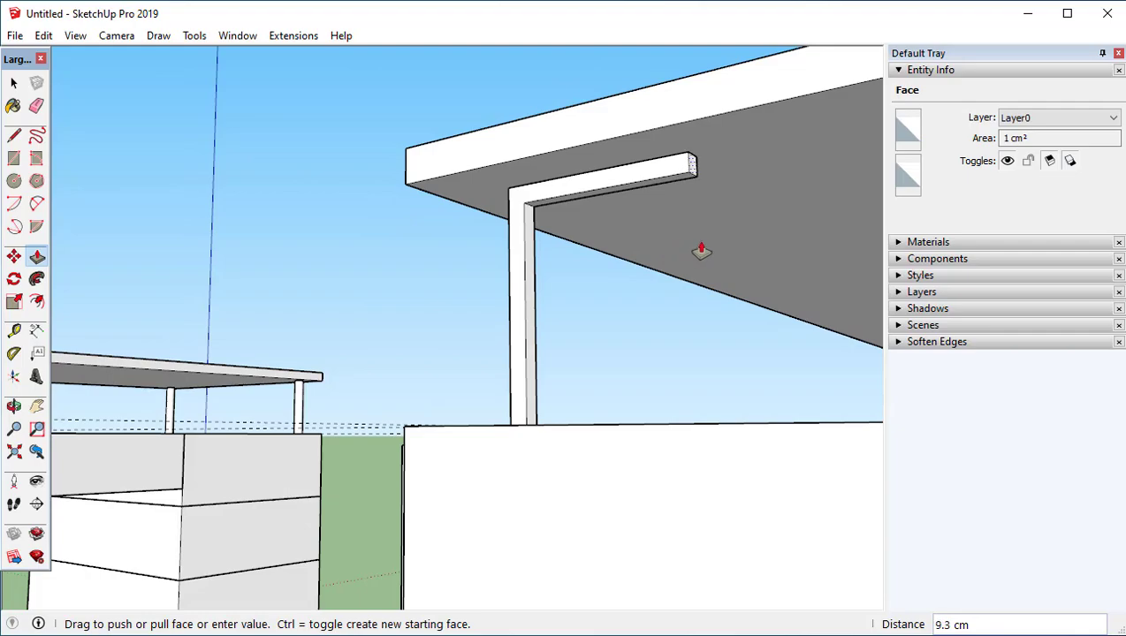
{"action": "middle_click_drag", "start_coordinate": [701, 249], "coordinate": [380, 263], "text": "shift"}
{"action": "scroll", "coordinate": [380, 264], "scroll_direction": "down", "scroll_amount": 3}
{"action": "middle_click_drag", "start_coordinate": [636, 229], "coordinate": [656, 501], "text": "shift"}
{"action": "scroll", "coordinate": [659, 490], "scroll_direction": "down", "scroll_amount": 2}
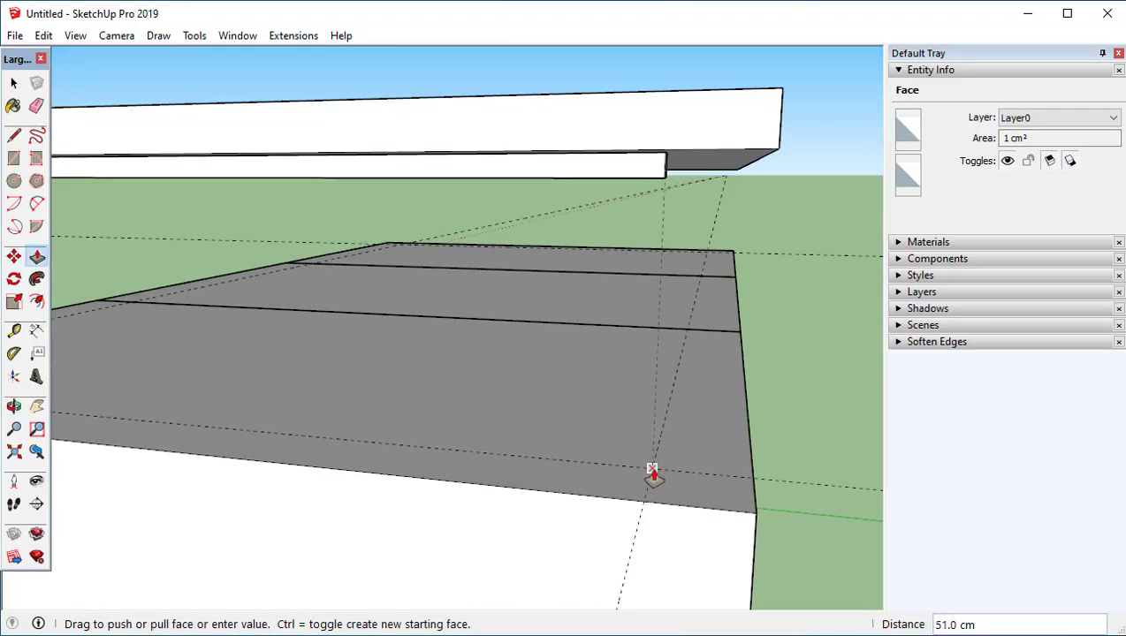
{"action": "middle_click_drag", "start_coordinate": [674, 334], "coordinate": [528, 244]}
Copy the lower edge of the crossbar's free end 1 cm inward along its underside
{"action": "key", "text": "space"}
{"action": "scroll", "coordinate": [415, 304], "scroll_direction": "up", "scroll_amount": 2}
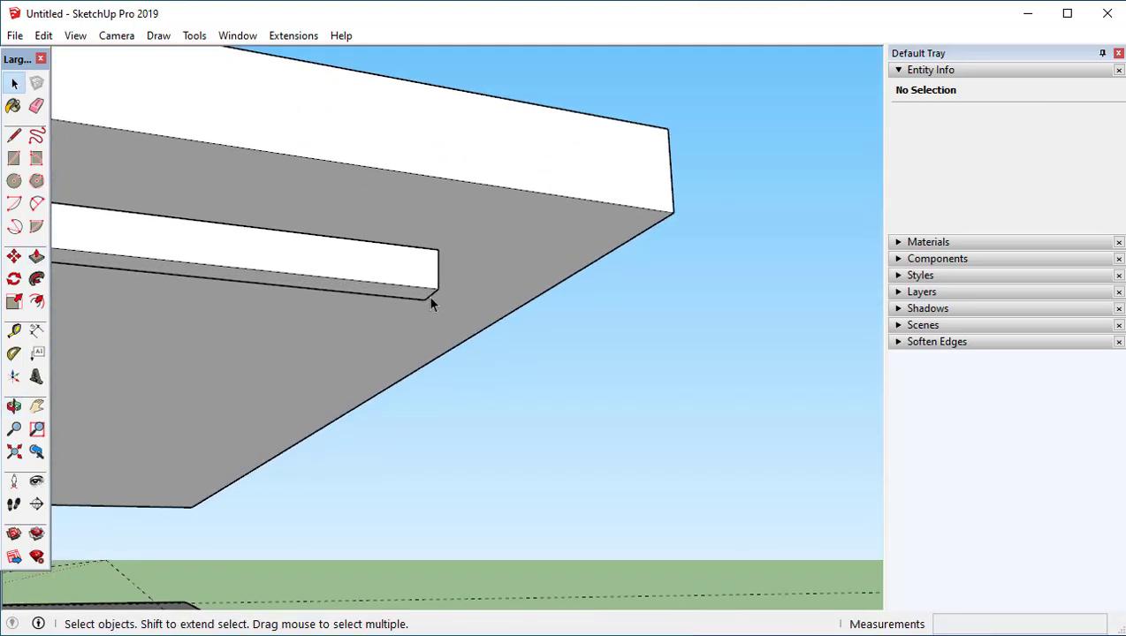
{"action": "left_click", "coordinate": [430, 300]}
{"action": "key", "text": "m"}
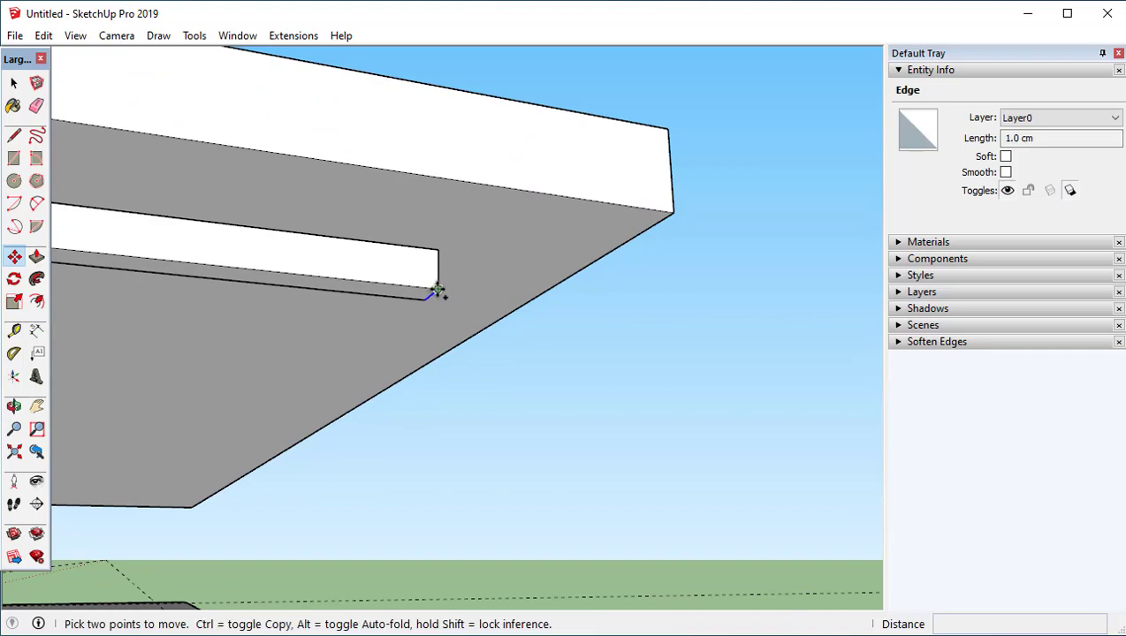
{"action": "left_click", "coordinate": [416, 288]}
{"action": "key", "text": "ctrl"}
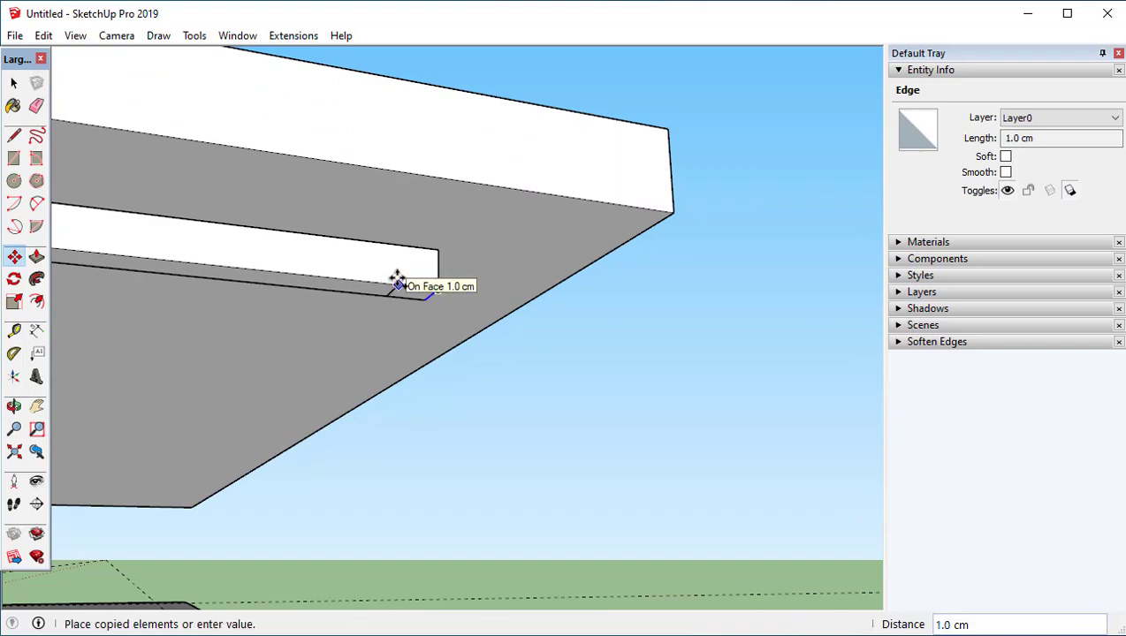
{"action": "left_click", "coordinate": [397, 283]}
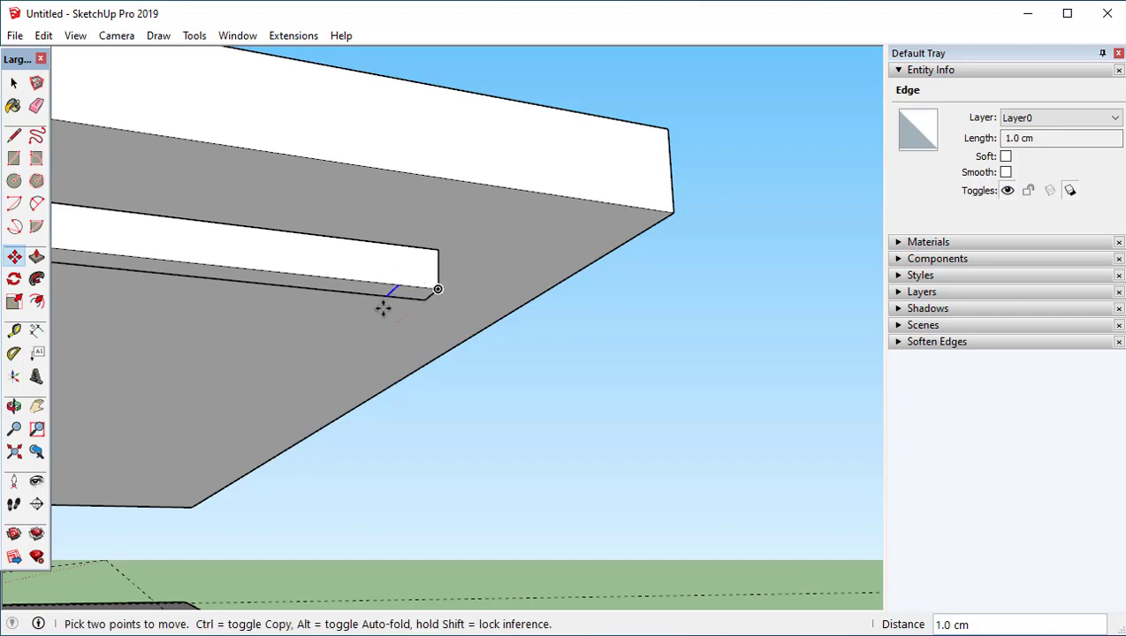
Pull the square on the crossbar's underside down to the cabinet top to form the second leg
{"action": "key", "text": "p"}
{"action": "left_click", "coordinate": [413, 297]}
{"action": "scroll", "coordinate": [413, 417], "scroll_direction": "down", "scroll_amount": 2}
{"action": "middle_click_drag", "start_coordinate": [413, 423], "coordinate": [331, 583]}
{"action": "middle_click_drag", "start_coordinate": [323, 478], "coordinate": [382, 222], "text": "shift"}
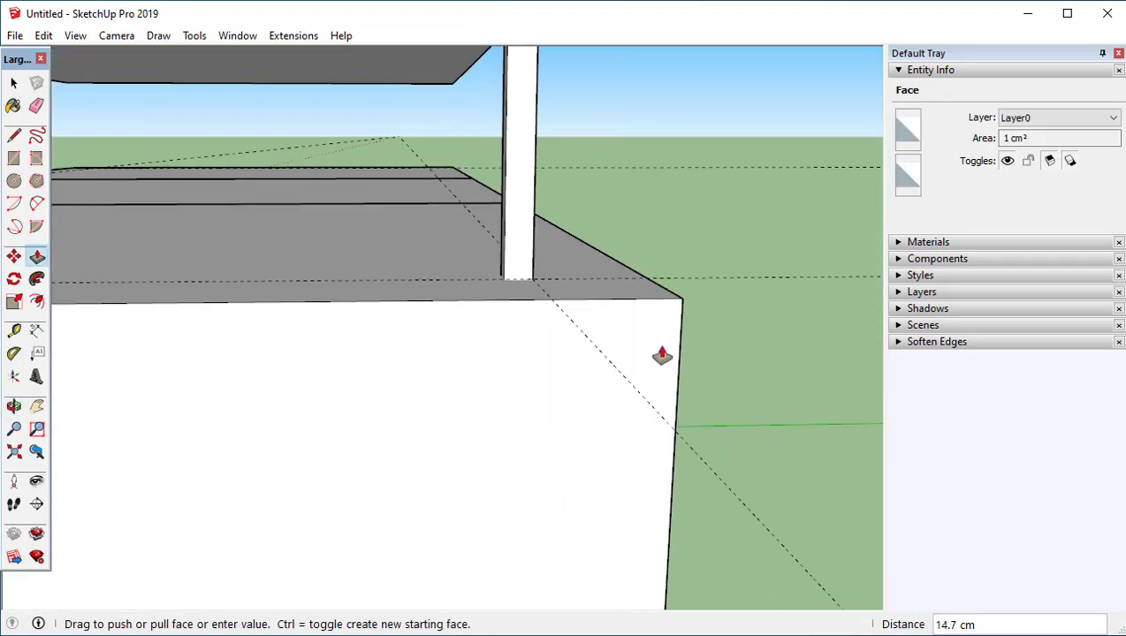
{"action": "left_click", "coordinate": [744, 286]}
Group all connected geometry of the two legs and crossbar as one support frame
{"action": "middle_click_drag", "start_coordinate": [744, 284], "coordinate": [477, 301]}
{"action": "scroll", "coordinate": [606, 309], "scroll_direction": "up", "scroll_amount": 2}
{"action": "scroll", "coordinate": [606, 310], "scroll_direction": "down", "scroll_amount": 1}
{"action": "middle_click_drag", "start_coordinate": [606, 310], "coordinate": [488, 168]}
{"action": "key", "text": "space"}
{"action": "left_click", "coordinate": [520, 248]}
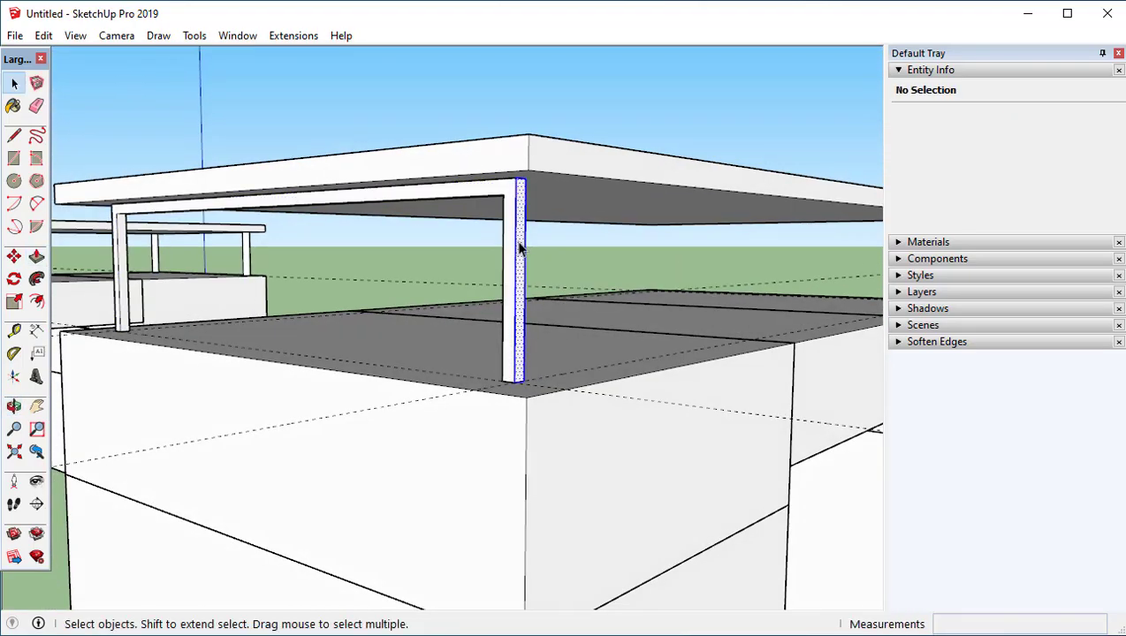
{"action": "triple_click", "coordinate": [519, 249]}
{"action": "right_click", "coordinate": [520, 254]}
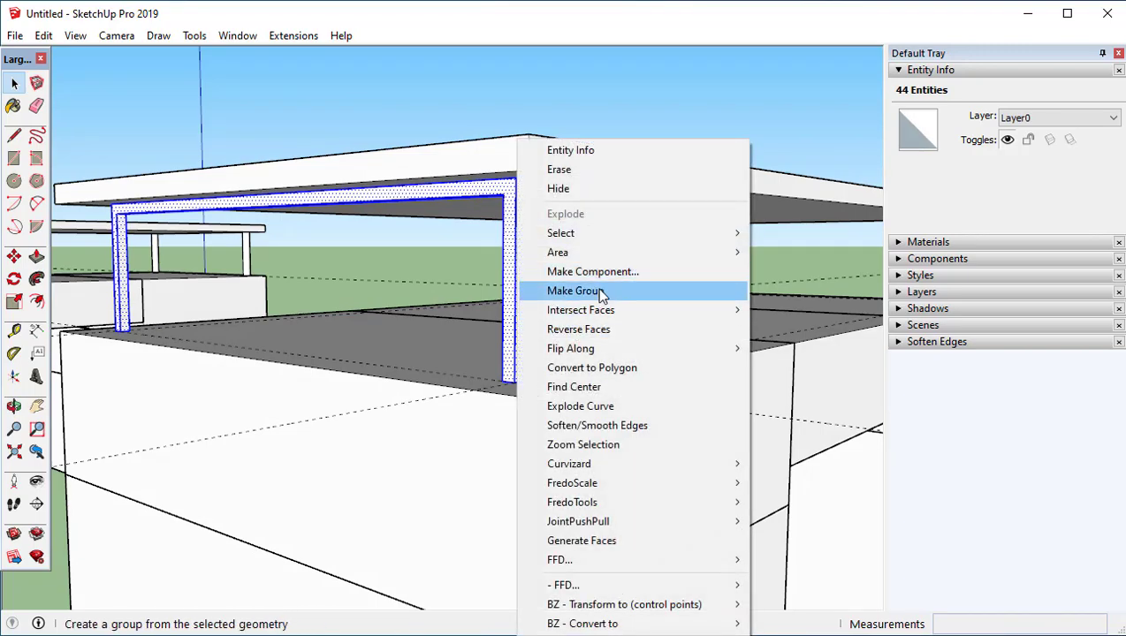
{"action": "left_click", "coordinate": [601, 292]}
Copy the support frame group to the guide intersection at the opposite end of the desk
{"action": "middle_click_drag", "start_coordinate": [573, 300], "coordinate": [386, 539]}
{"action": "key", "text": "m"}
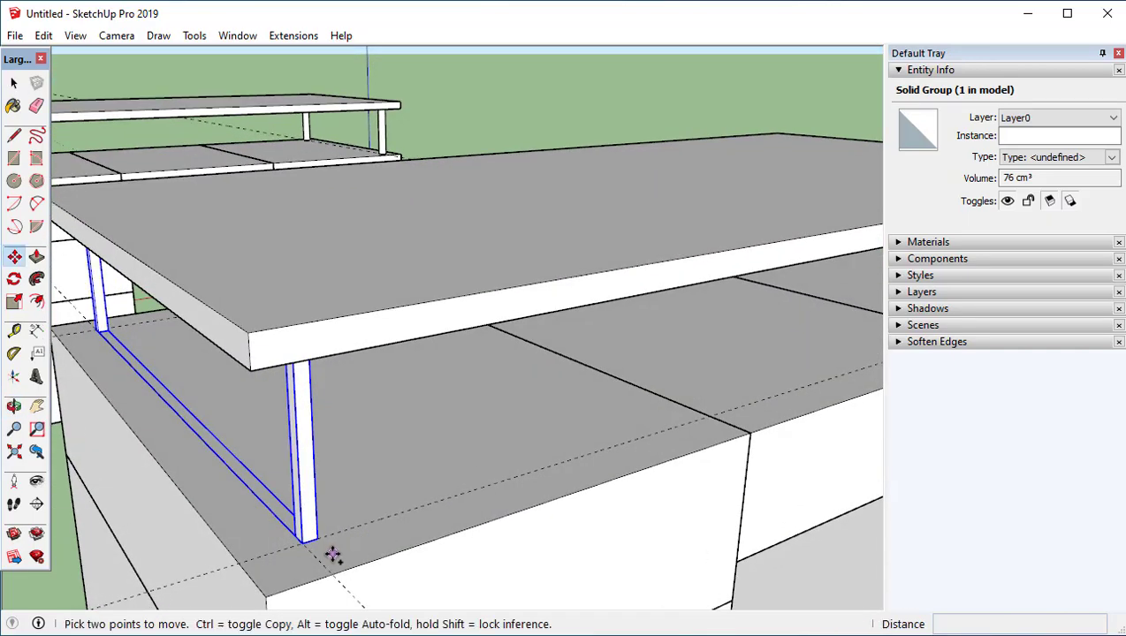
{"action": "left_click", "coordinate": [317, 538]}
{"action": "scroll", "coordinate": [449, 449], "scroll_direction": "down", "scroll_amount": 2}
{"action": "middle_click_drag", "start_coordinate": [648, 435], "coordinate": [81, 536], "text": "shift"}
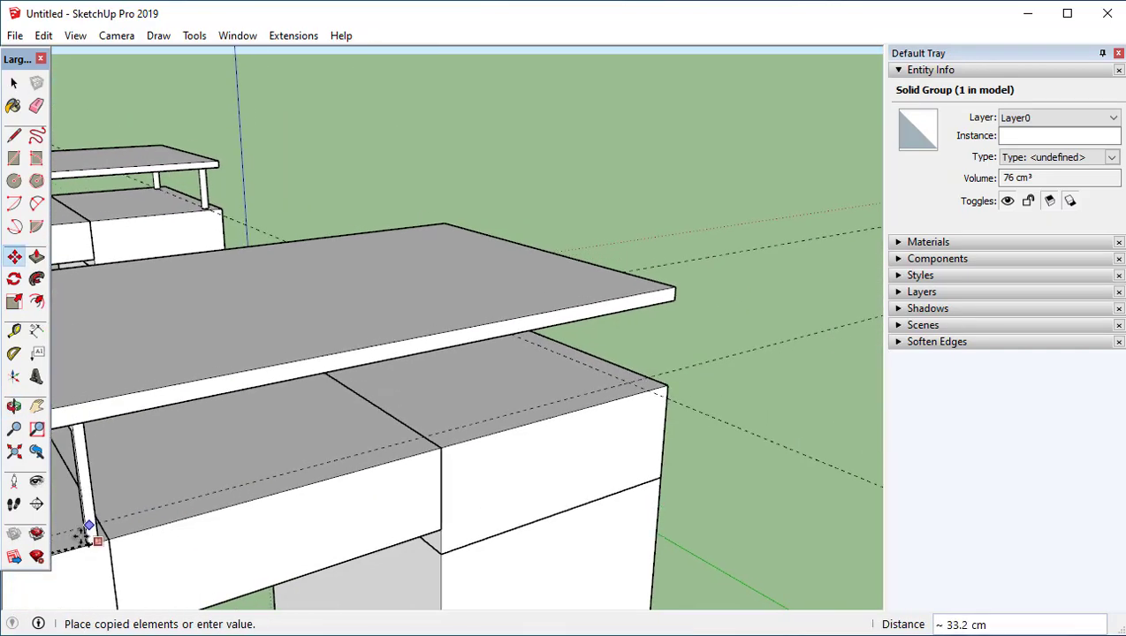
{"action": "scroll", "coordinate": [518, 380], "scroll_direction": "up", "scroll_amount": 2}
{"action": "left_click", "coordinate": [674, 382]}
{"action": "middle_click_drag", "start_coordinate": [721, 420], "coordinate": [732, 453]}
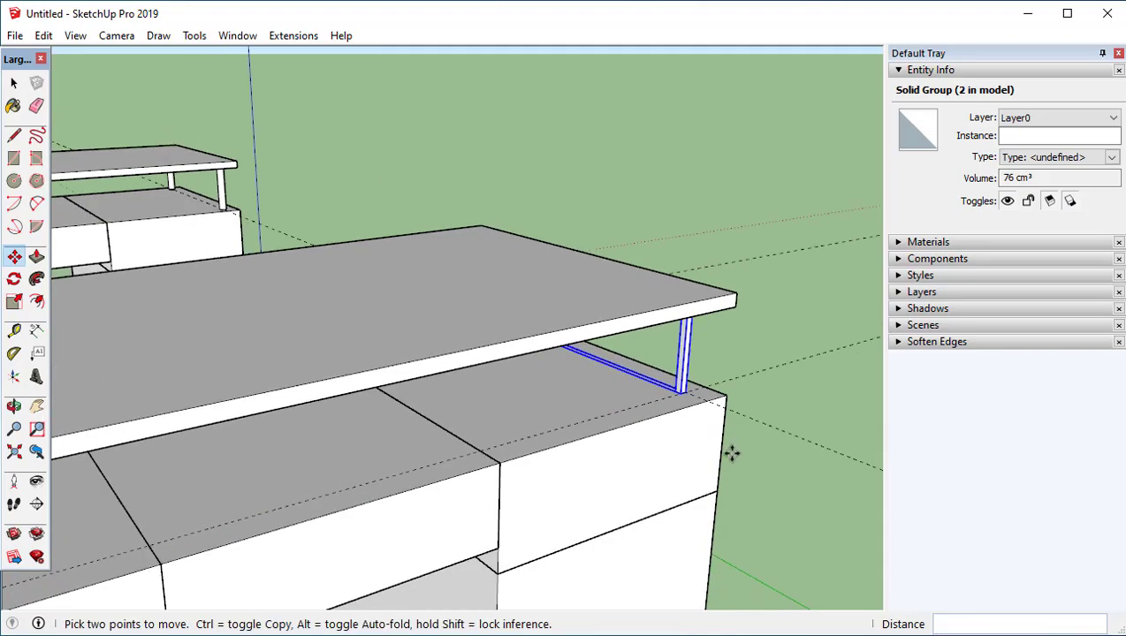
Examine the completed square-support desk from the front and side, including its drawers, doors and raised top
{"action": "key", "text": "e"}
{"action": "middle_click_drag", "start_coordinate": [751, 247], "coordinate": [349, 347]}
{"action": "middle_click_drag", "start_coordinate": [261, 402], "coordinate": [538, 389]}
{"action": "key", "text": "space"}
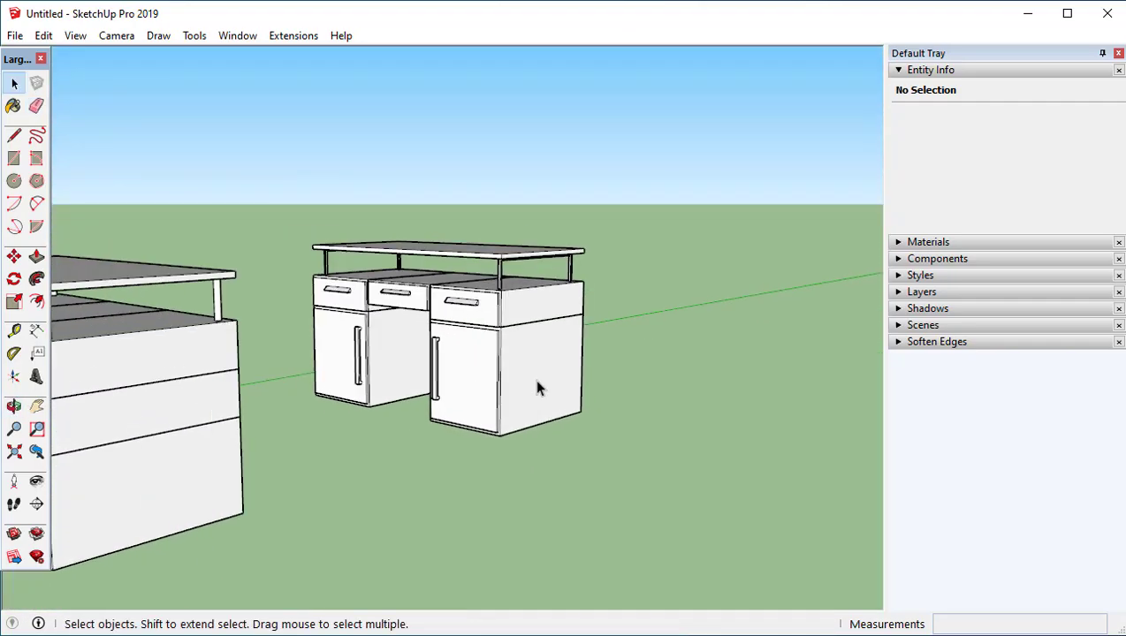
{"action": "middle_click_drag", "start_coordinate": [496, 436], "coordinate": [557, 304]}
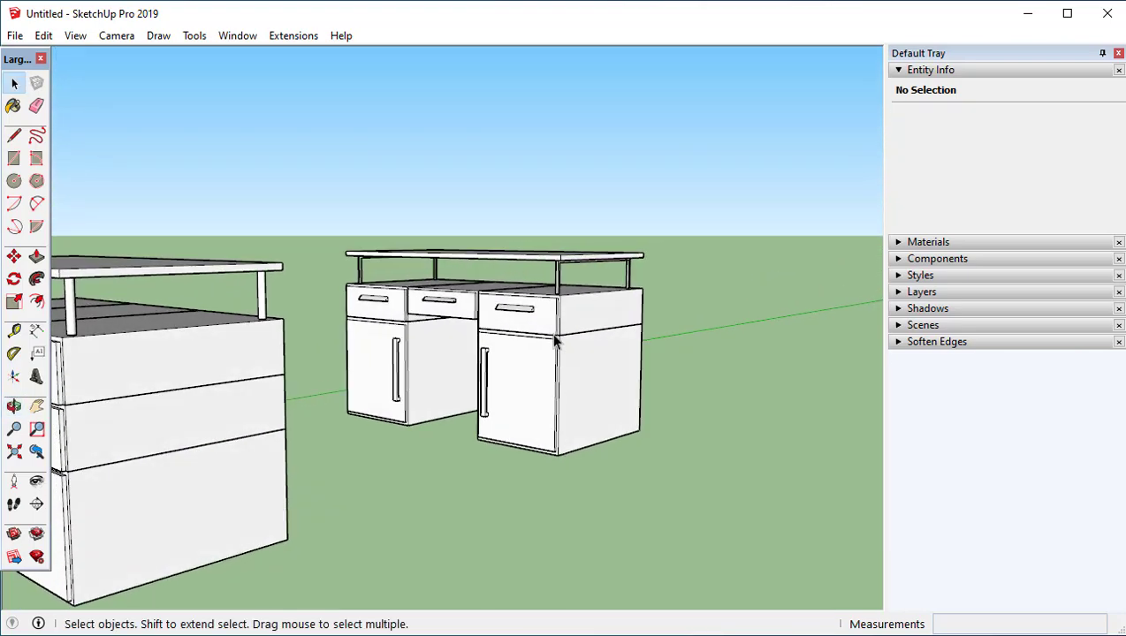
{"action": "middle_click_drag", "start_coordinate": [517, 321], "coordinate": [503, 329]}
{"action": "mouse_move", "coordinate": [641, 281]}
{"action": "middle_mouse_down"}
{"action": "mouse_move", "coordinate": [641, 340]}
{"action": "mouse_move", "coordinate": [648, 262]}
{"action": "middle_mouse_up"}
{"action": "scroll", "coordinate": [648, 263], "scroll_direction": "up", "scroll_amount": 5}
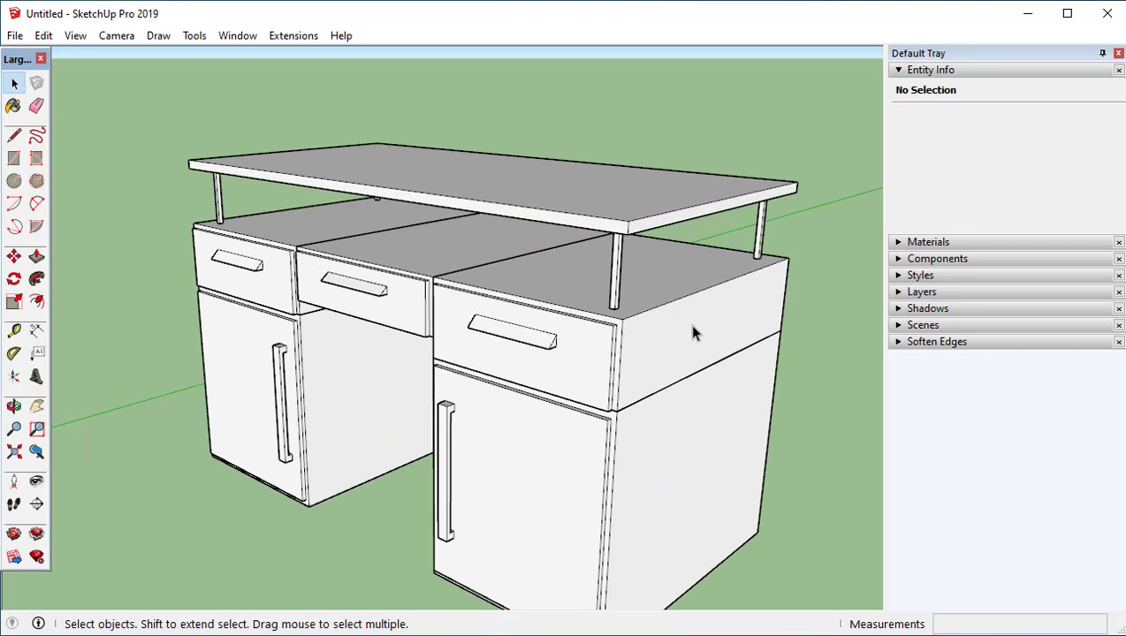
{"action": "middle_click_drag", "start_coordinate": [701, 372], "coordinate": [674, 303], "text": "shift"}
{"action": "scroll", "coordinate": [596, 332], "scroll_direction": "down", "scroll_amount": 3}
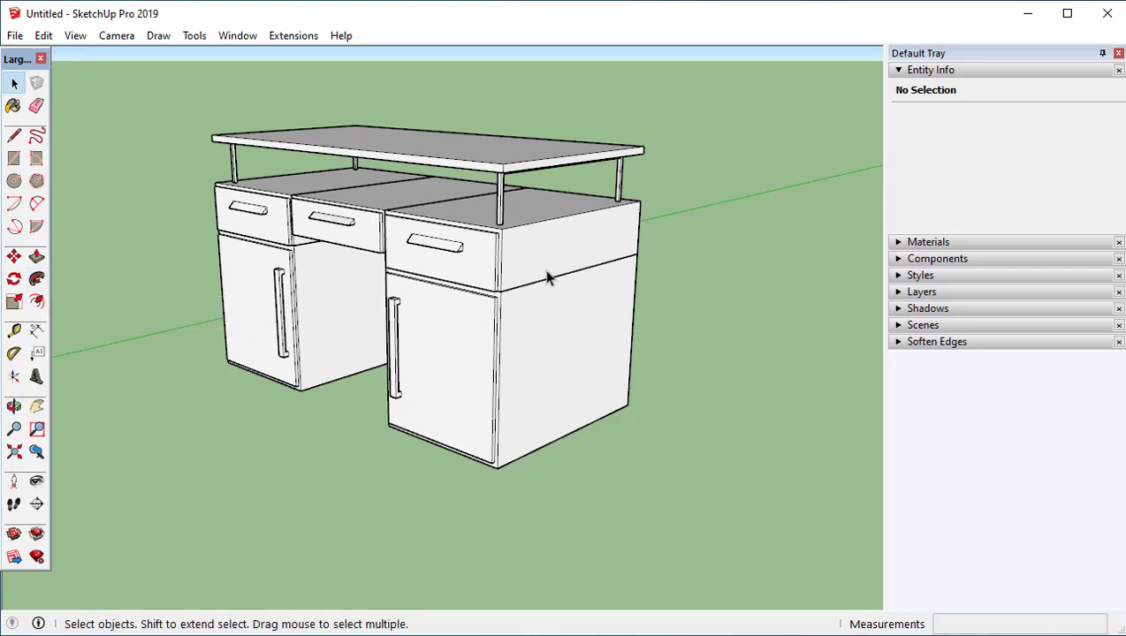
Copy the entire square-support desk sideways along the red axis to start another variant
{"action": "middle_click_drag", "start_coordinate": [581, 302], "coordinate": [773, 519]}
{"action": "left_click_drag", "start_coordinate": [358, 173], "coordinate": [351, 168]}
{"action": "middle_click_drag", "start_coordinate": [350, 168], "coordinate": [361, 354]}
{"action": "key", "text": "m"}
{"action": "left_click", "coordinate": [276, 370]}
{"action": "key", "text": "ctrl"}
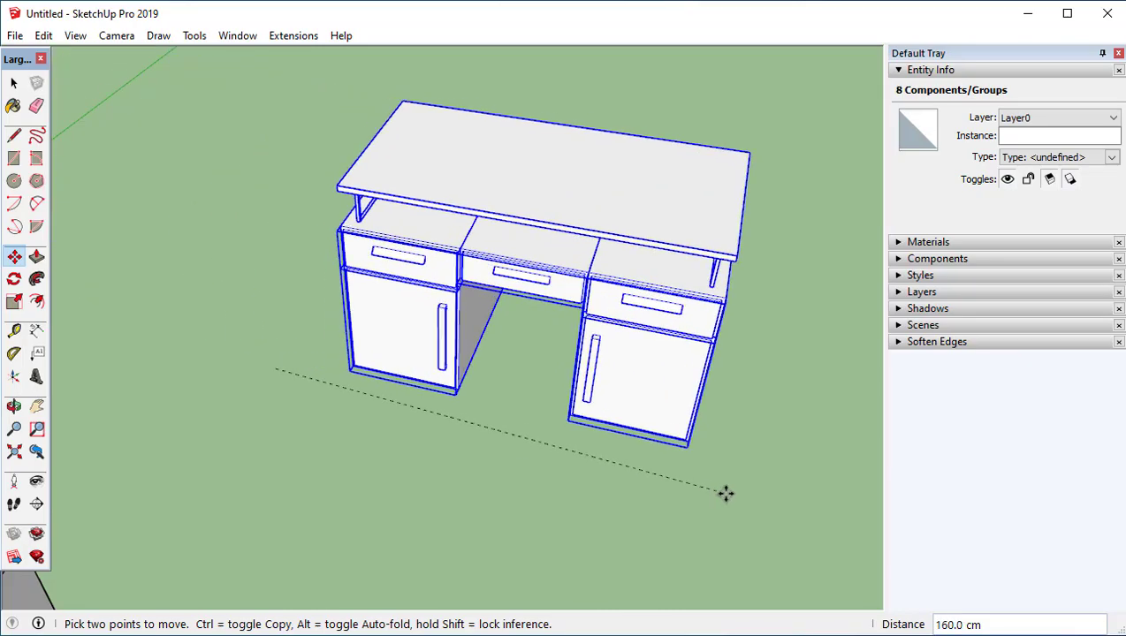
{"action": "scroll", "coordinate": [725, 480], "scroll_direction": "down", "scroll_amount": 1}
{"action": "middle_click_drag", "start_coordinate": [739, 481], "coordinate": [433, 423], "text": "shift"}
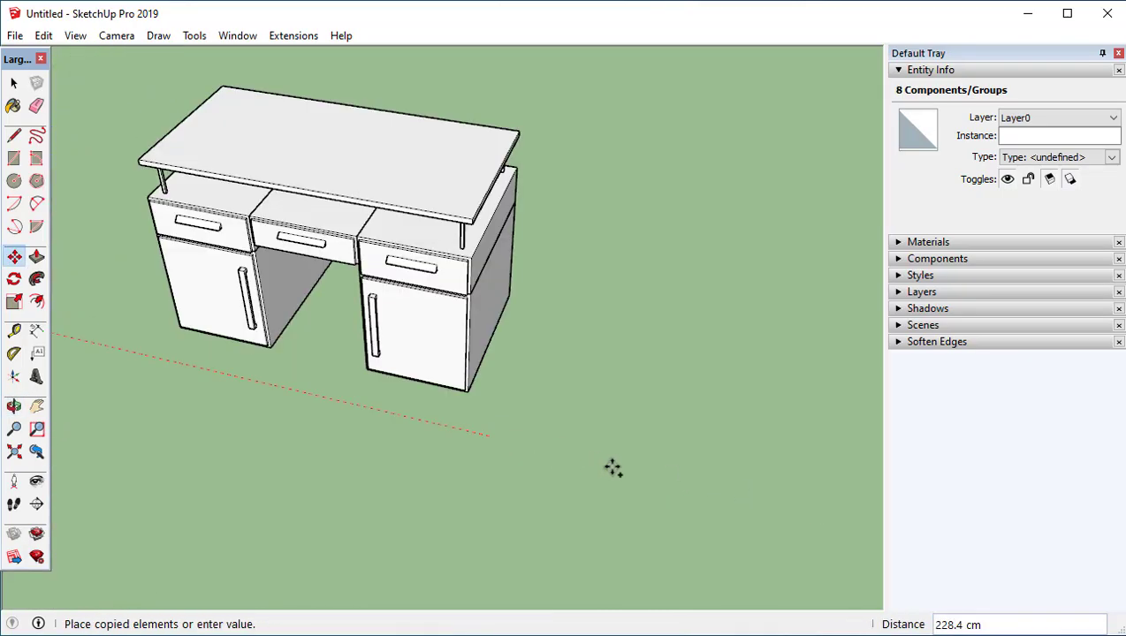
{"action": "left_click", "coordinate": [726, 489]}
Copy the new desk's top panel straight up along the blue axis so it floats above the desk
{"action": "middle_click_drag", "start_coordinate": [727, 489], "coordinate": [647, 342]}
{"action": "key", "text": "space"}
{"action": "scroll", "coordinate": [694, 299], "scroll_direction": "up", "scroll_amount": 1}
{"action": "middle_click_drag", "start_coordinate": [686, 265], "coordinate": [551, 212]}
{"action": "left_click", "coordinate": [639, 326]}
{"action": "scroll", "coordinate": [694, 324], "scroll_direction": "up", "scroll_amount": 2}
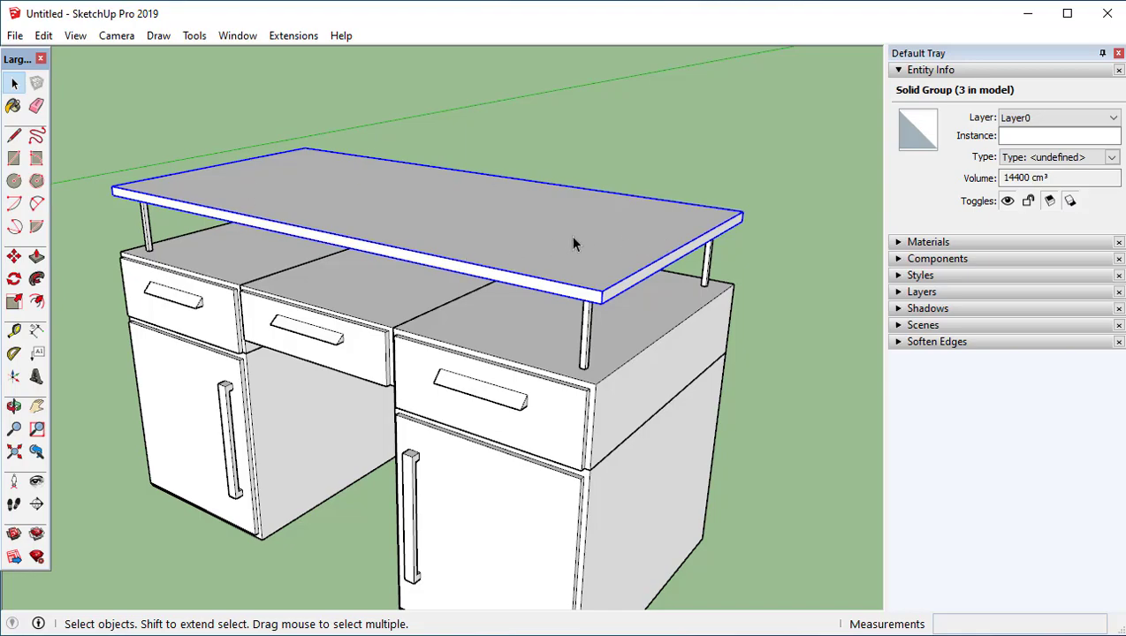
{"action": "key", "text": "m"}
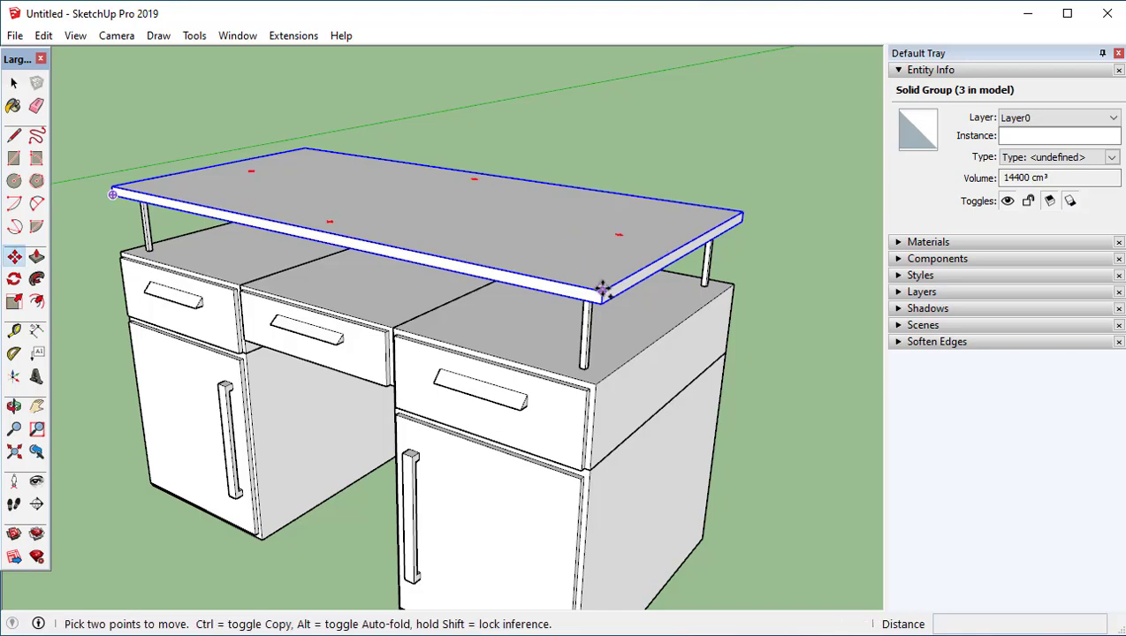
{"action": "key", "text": "ctrl"}
{"action": "left_click", "coordinate": [604, 289]}
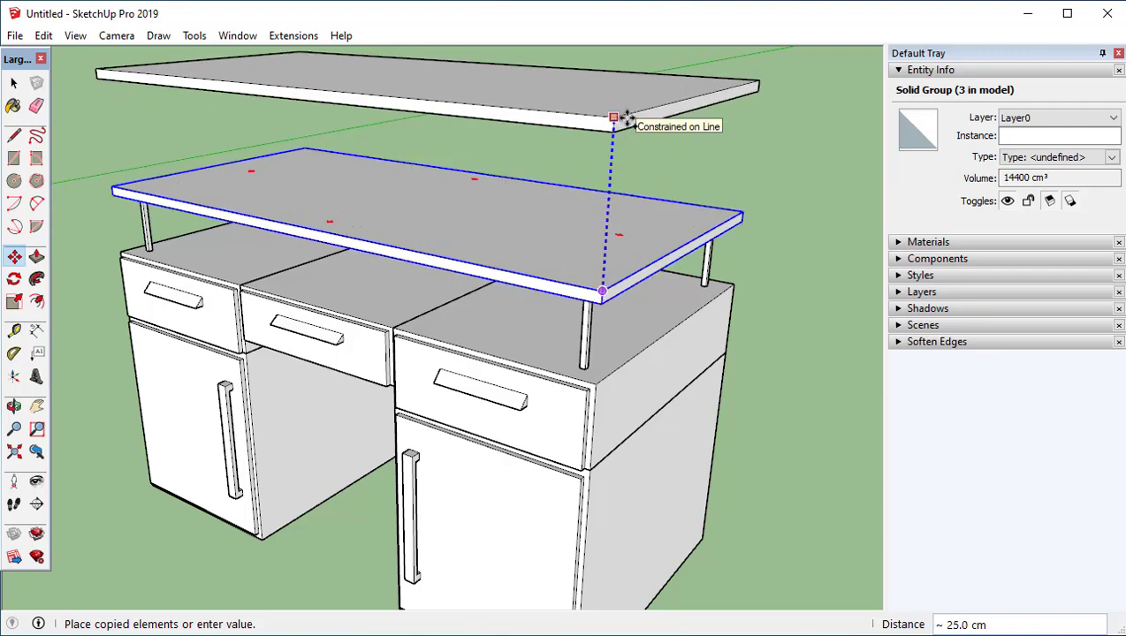
{"action": "scroll", "coordinate": [627, 114], "scroll_direction": "down", "scroll_amount": 2}
{"action": "middle_click_drag", "start_coordinate": [628, 111], "coordinate": [598, 133]}
{"action": "left_click", "coordinate": [610, 155]}
{"action": "key", "text": "space"}
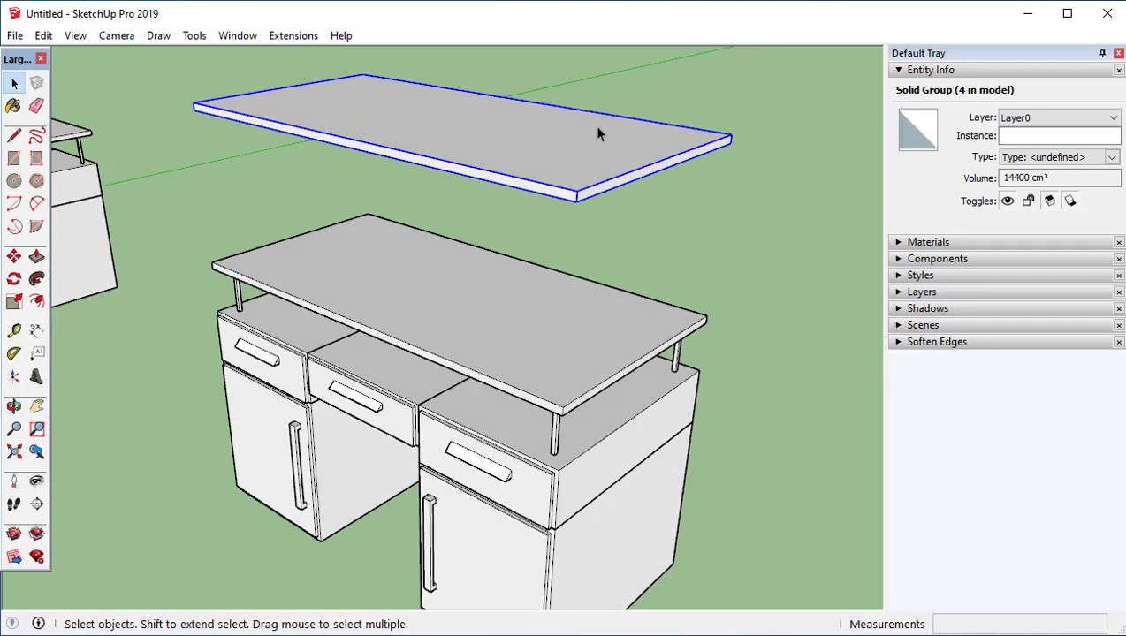
Erase the upper and vertical edges inside the floating panel group, leaving only its bottom face
{"action": "double_click", "coordinate": [581, 167]}
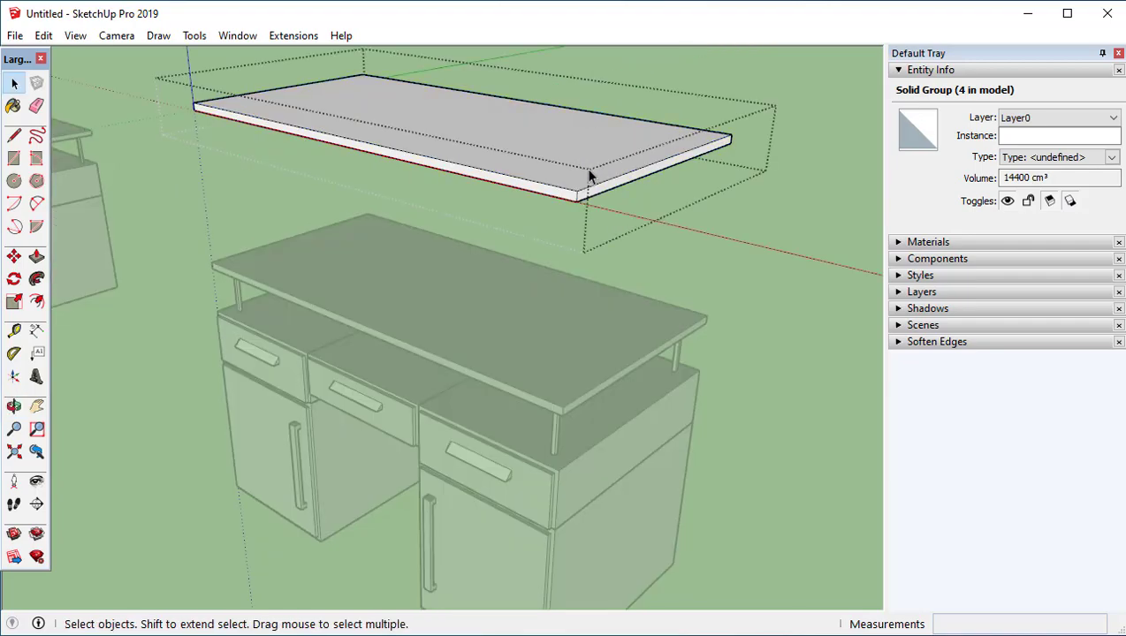
{"action": "middle_click_drag", "start_coordinate": [579, 152], "coordinate": [687, 147]}
{"action": "key", "text": "e"}
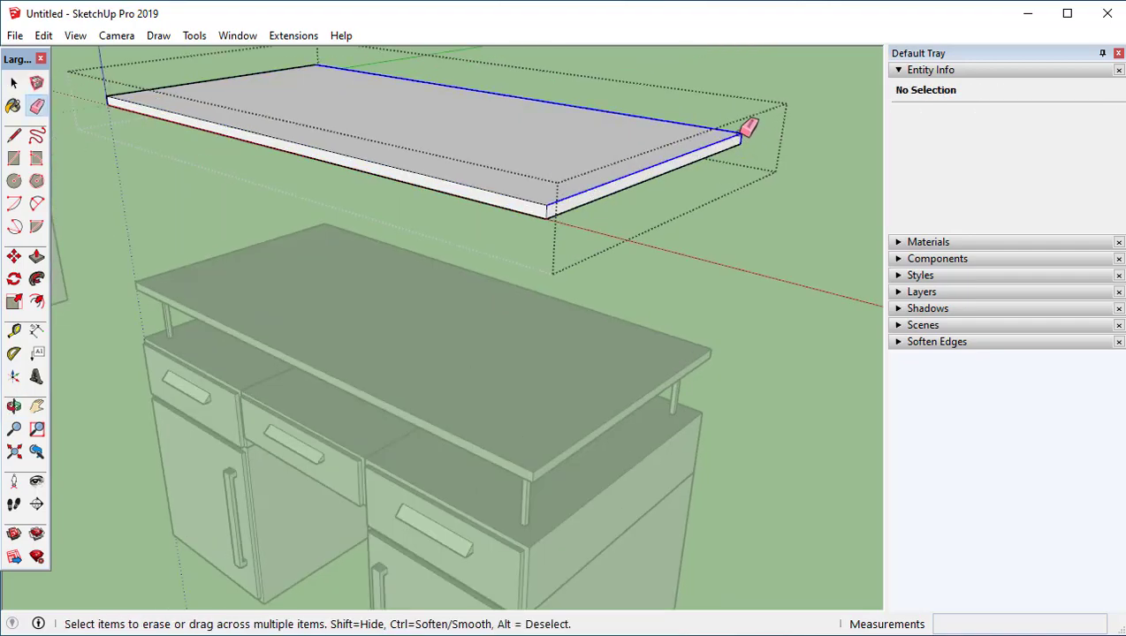
{"action": "left_click_drag", "start_coordinate": [744, 132], "coordinate": [609, 164]}
{"action": "left_click_drag", "start_coordinate": [115, 97], "coordinate": [240, 77]}
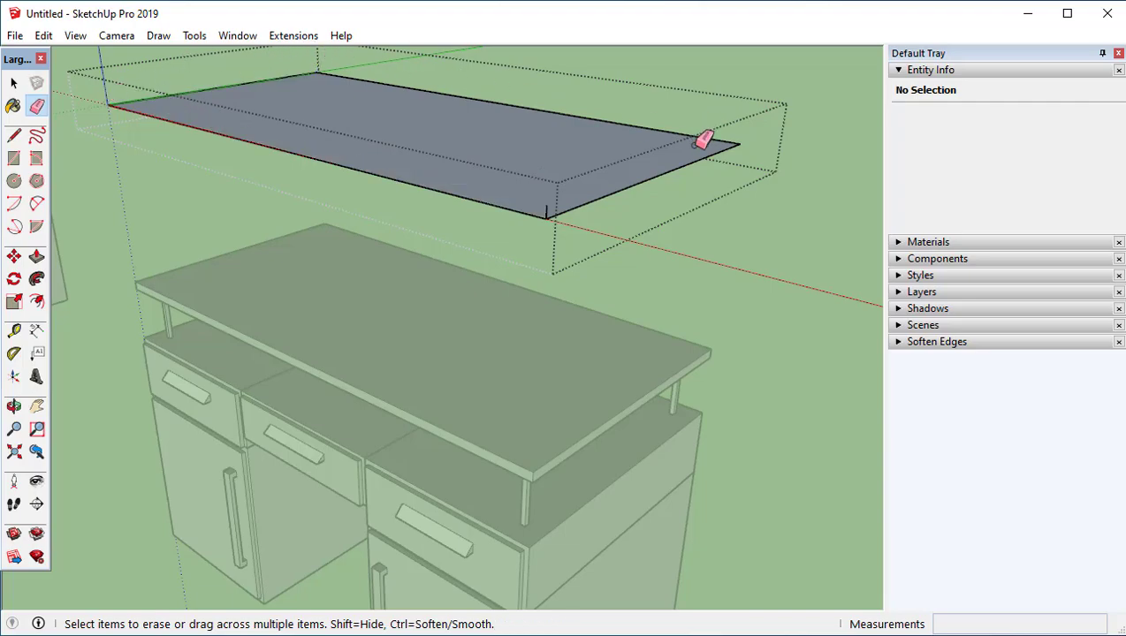
{"action": "mouse_move", "coordinate": [616, 184]}
{"action": "middle_mouse_down"}
{"action": "mouse_move", "coordinate": [590, 190]}
{"action": "mouse_move", "coordinate": [703, 105]}
{"action": "mouse_move", "coordinate": [258, 132]}
{"action": "middle_mouse_up"}
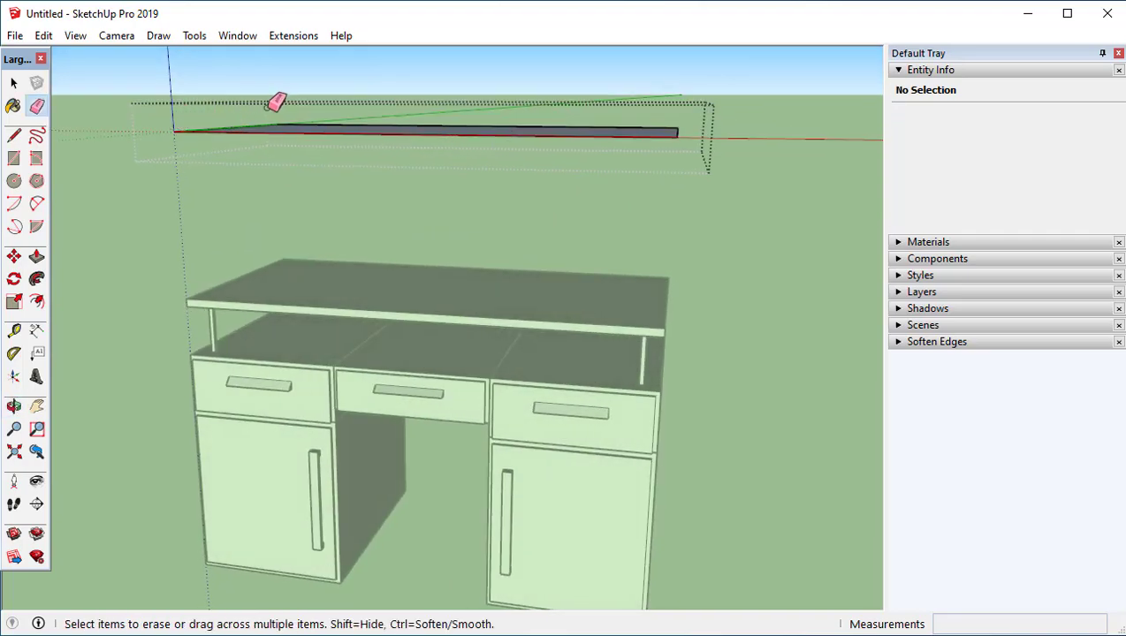
{"action": "middle_click_drag", "start_coordinate": [702, 171], "coordinate": [733, 202]}
Explode the floating rectangle's group into loose geometry
{"action": "key", "text": "space"}
{"action": "middle_click_drag", "start_coordinate": [506, 151], "coordinate": [638, 169]}
{"action": "scroll", "coordinate": [639, 168], "scroll_direction": "up", "scroll_amount": 2}
{"action": "right_click", "coordinate": [576, 171]}
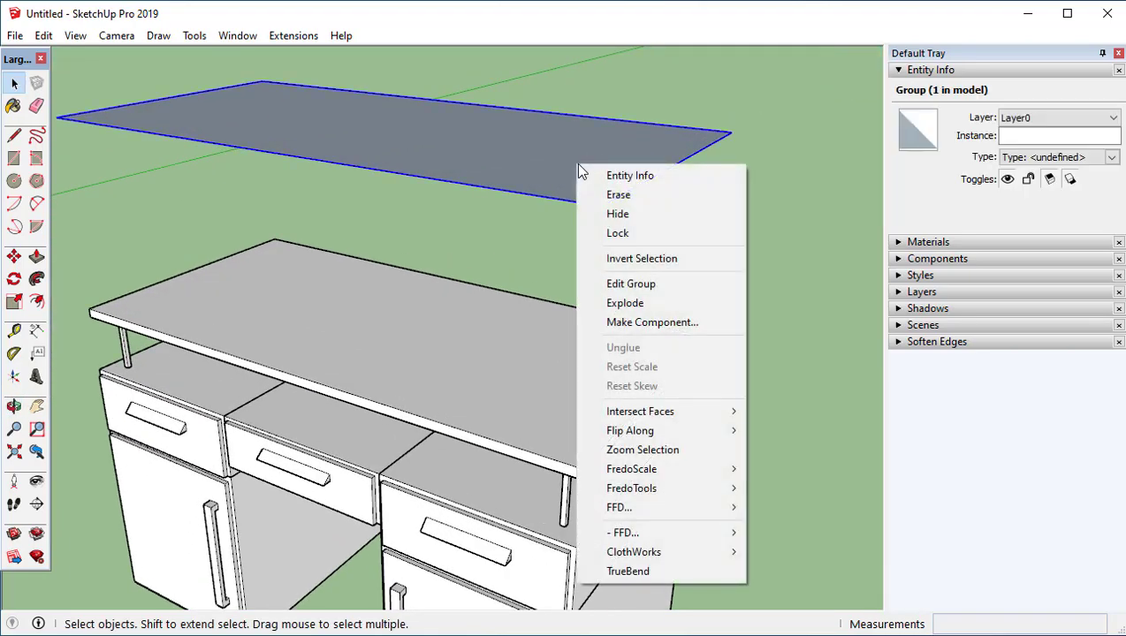
{"action": "left_click", "coordinate": [643, 302]}
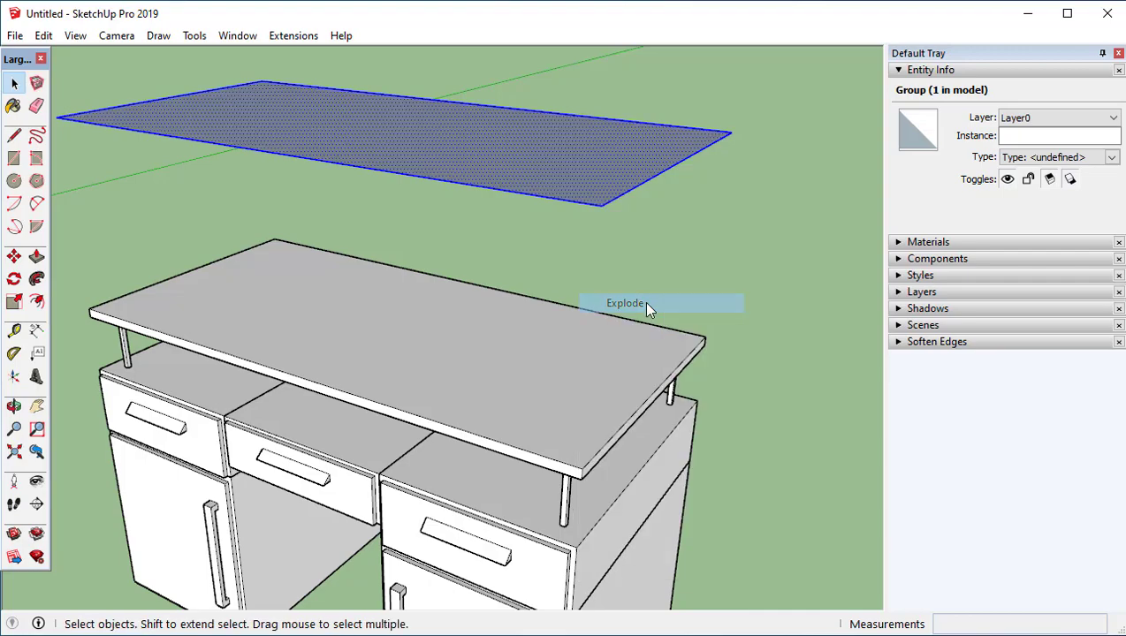
Draw a 2 cm vertical line down from the floating rectangle's short edge to begin an edge profile
{"action": "left_click", "coordinate": [511, 191]}
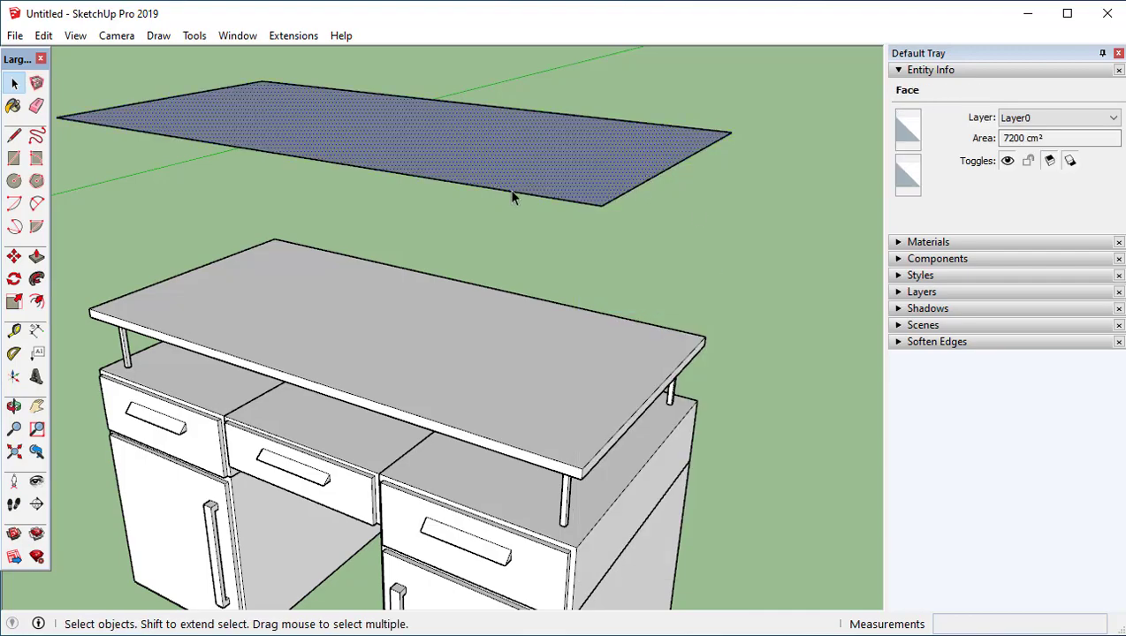
{"action": "left_click", "coordinate": [640, 187]}
{"action": "scroll", "coordinate": [685, 181], "scroll_direction": "up", "scroll_amount": 3}
{"action": "middle_click_drag", "start_coordinate": [687, 178], "coordinate": [569, 187]}
{"action": "key", "text": "l"}
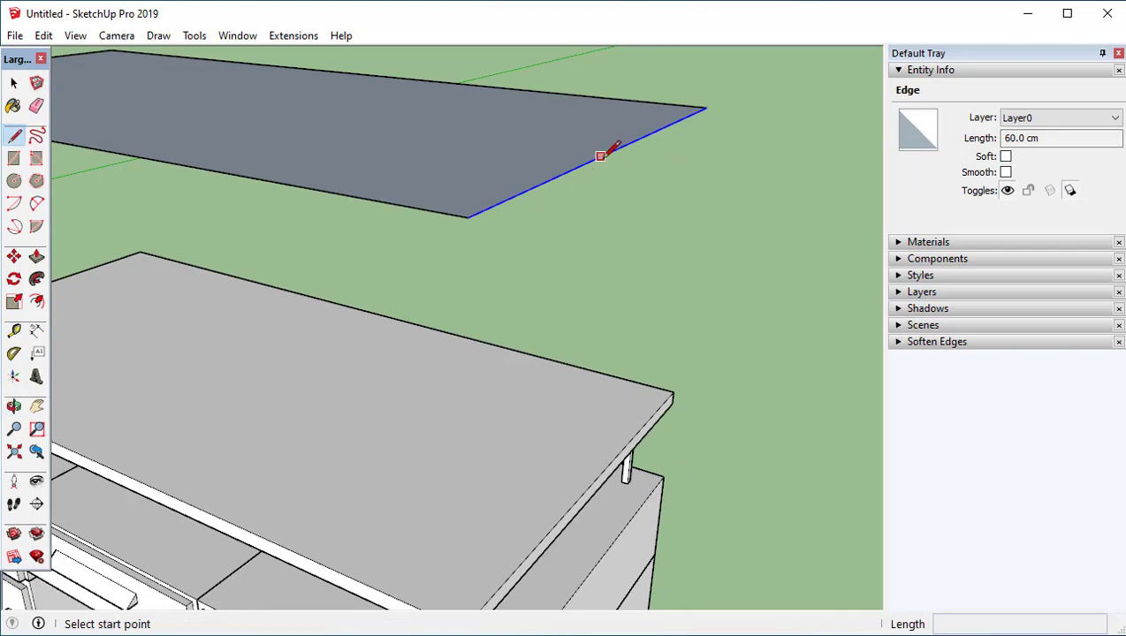
{"action": "left_click", "coordinate": [601, 157]}
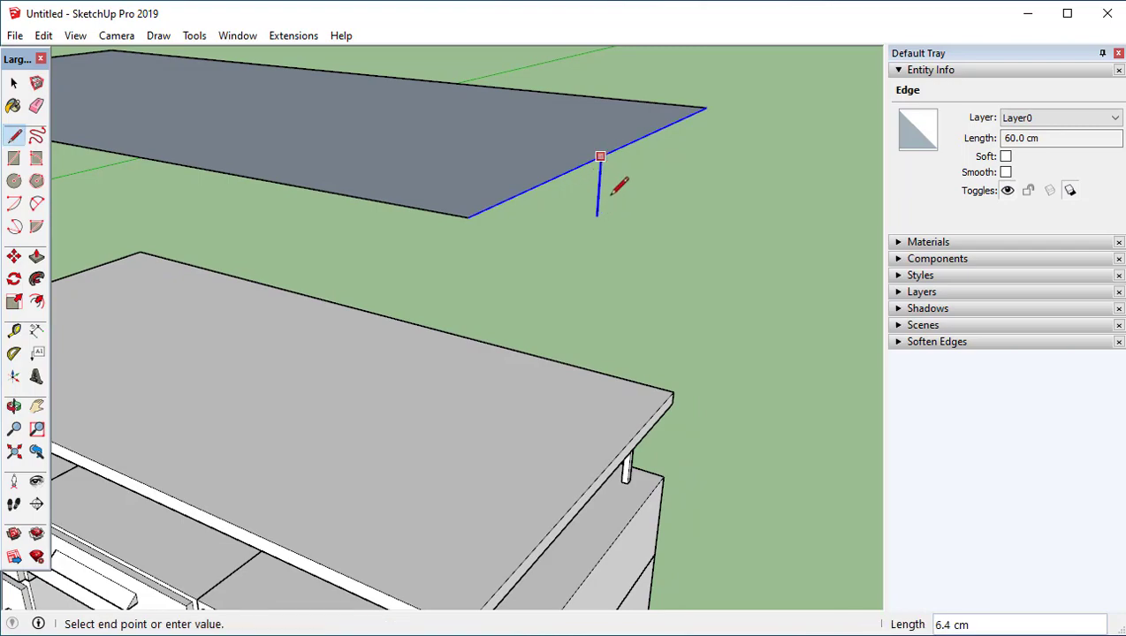
{"action": "type", "text": "2"}
{"action": "key", "text": "Return"}
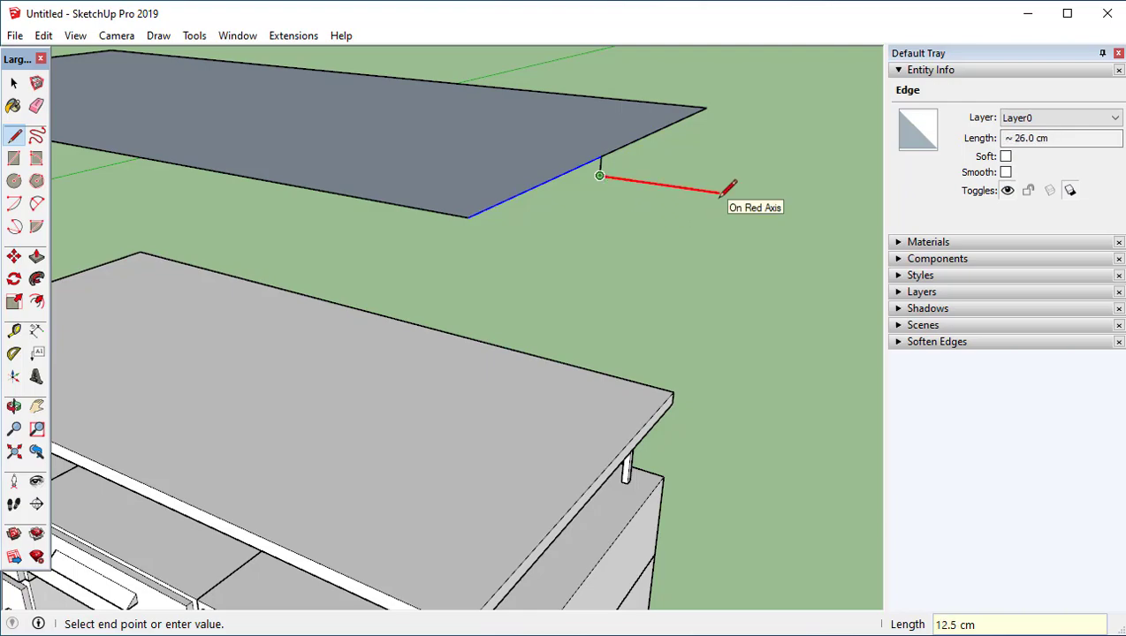
Draw the profile's horizontal base line and the lower stair outline from its outer end, using 0.5 cm vertical and horizontal segments
{"action": "scroll", "coordinate": [624, 161], "scroll_direction": "up", "scroll_amount": 5}
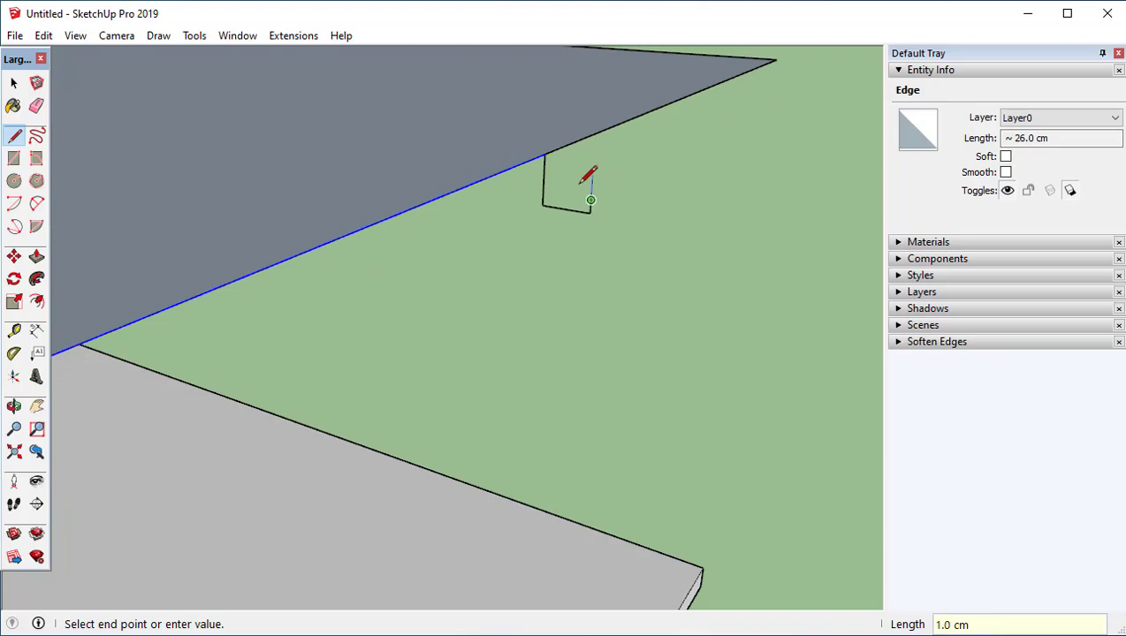
{"action": "key", "text": "Return"}
{"action": "scroll", "coordinate": [629, 188], "scroll_direction": "up", "scroll_amount": 4}
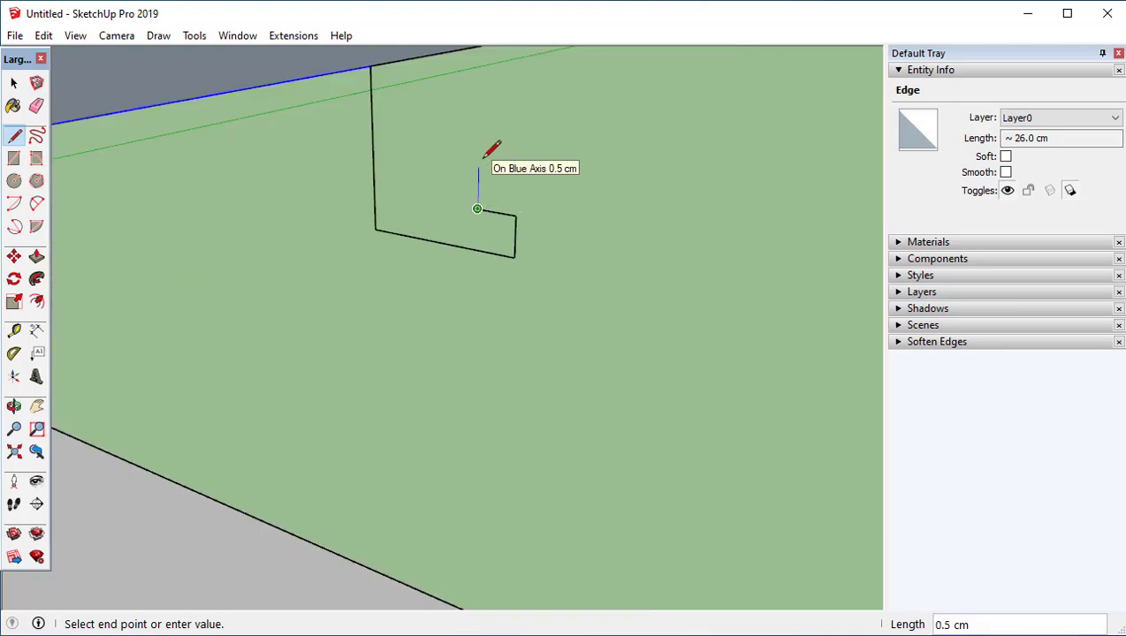
{"action": "key", "text": "Return"}
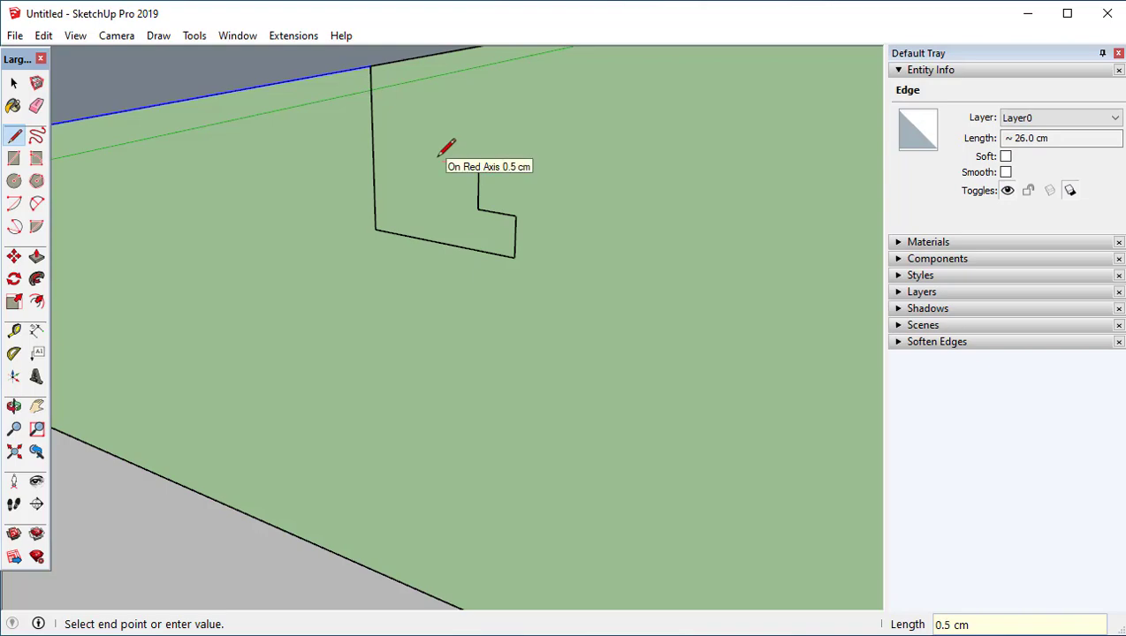
{"action": "key", "text": "Return"}
{"action": "key", "text": "space"}
{"action": "middle_click_drag", "start_coordinate": [422, 163], "coordinate": [411, 187]}
Draw a 0.5 cm horizontal line outward from the profile's upper corner, followed by a 0.5 cm line straight down
{"action": "key", "text": "l"}
{"action": "left_click", "coordinate": [386, 118]}
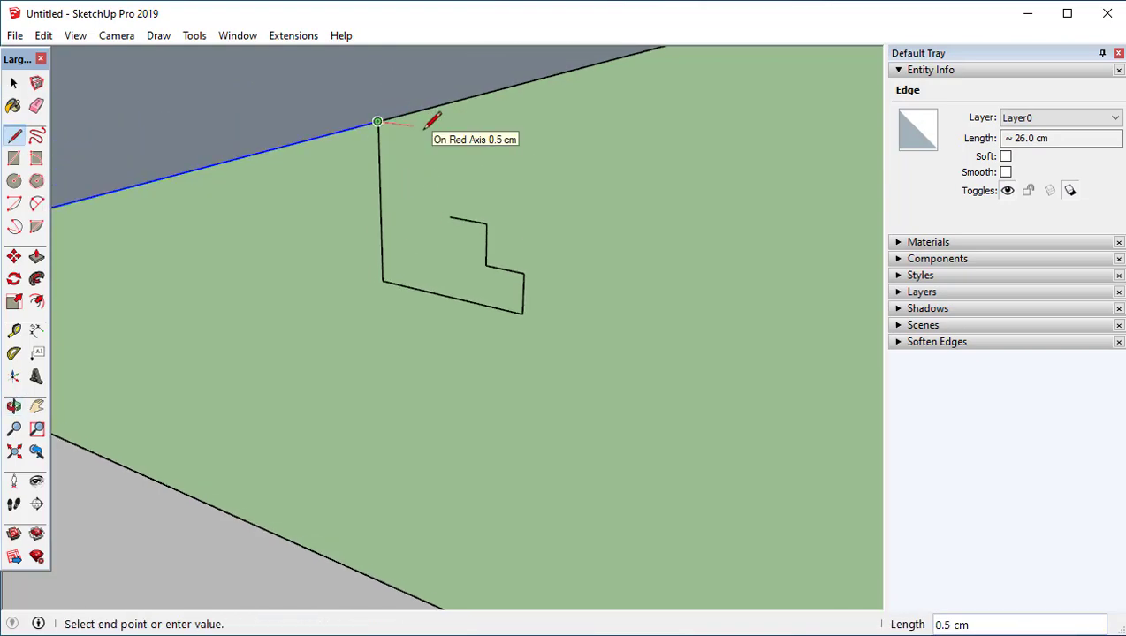
{"action": "key", "text": "Return"}
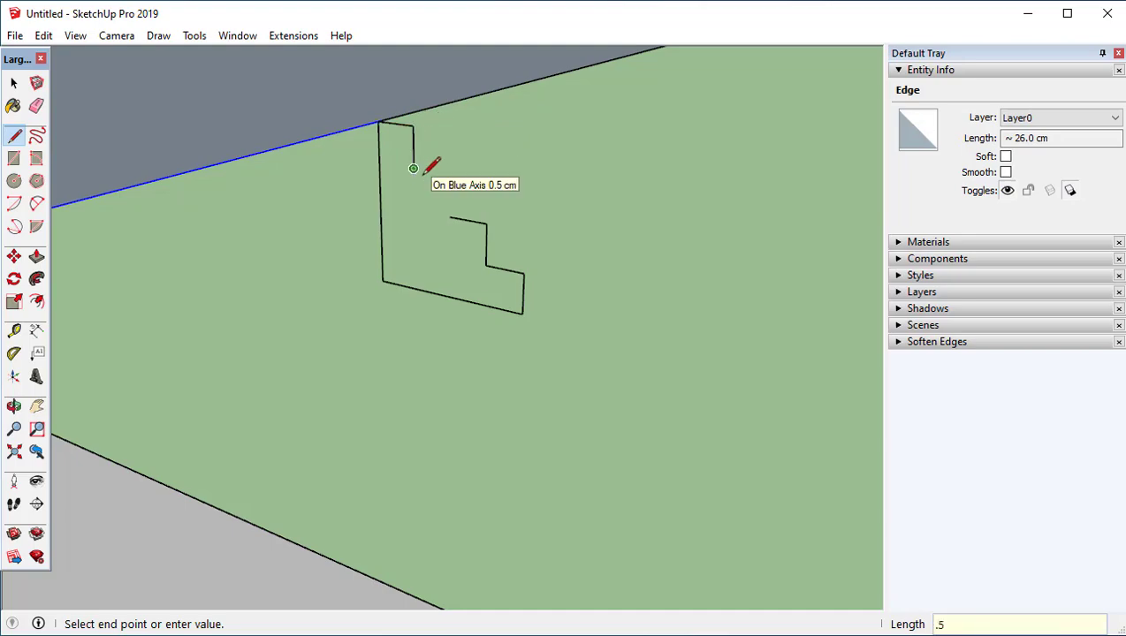
{"action": "type", "text": ".5"}
{"action": "key", "text": "Return"}
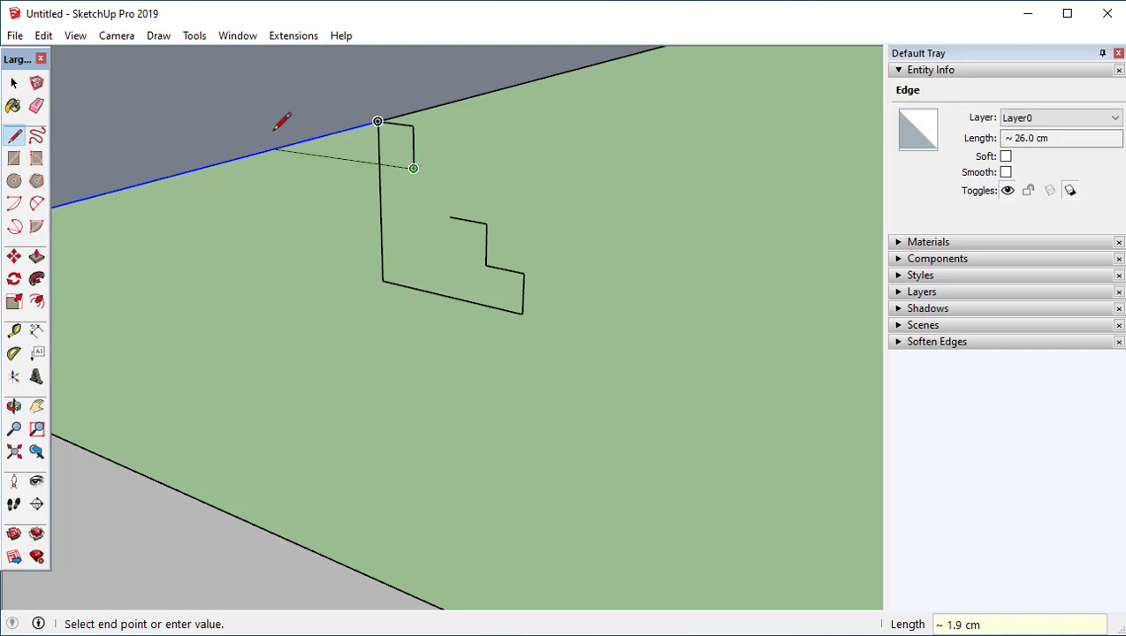
{"action": "key", "text": "space"}
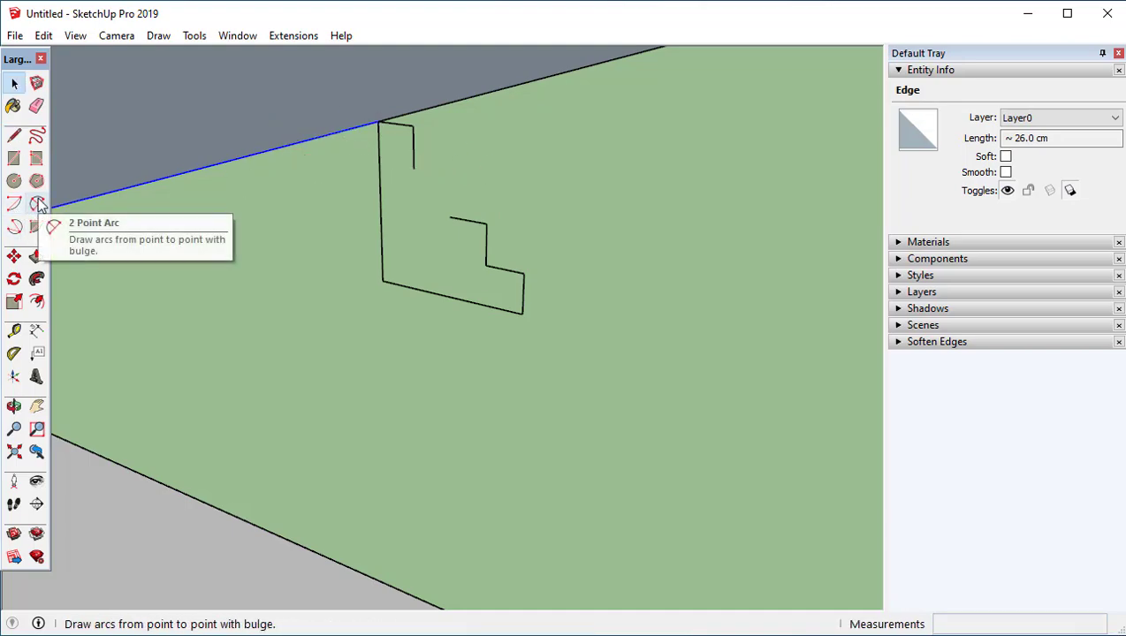
Close the profile with a two-point arc of about 0.4 cm radius bulging outward between the two open line ends
{"action": "left_click", "coordinate": [36, 204]}
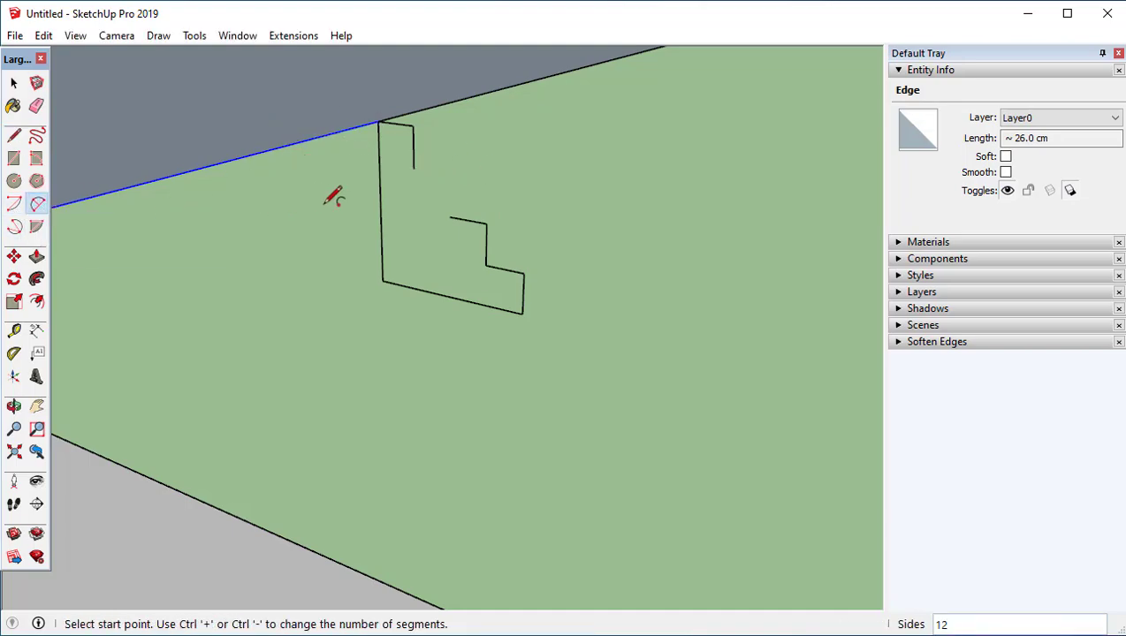
{"action": "left_click", "coordinate": [413, 168]}
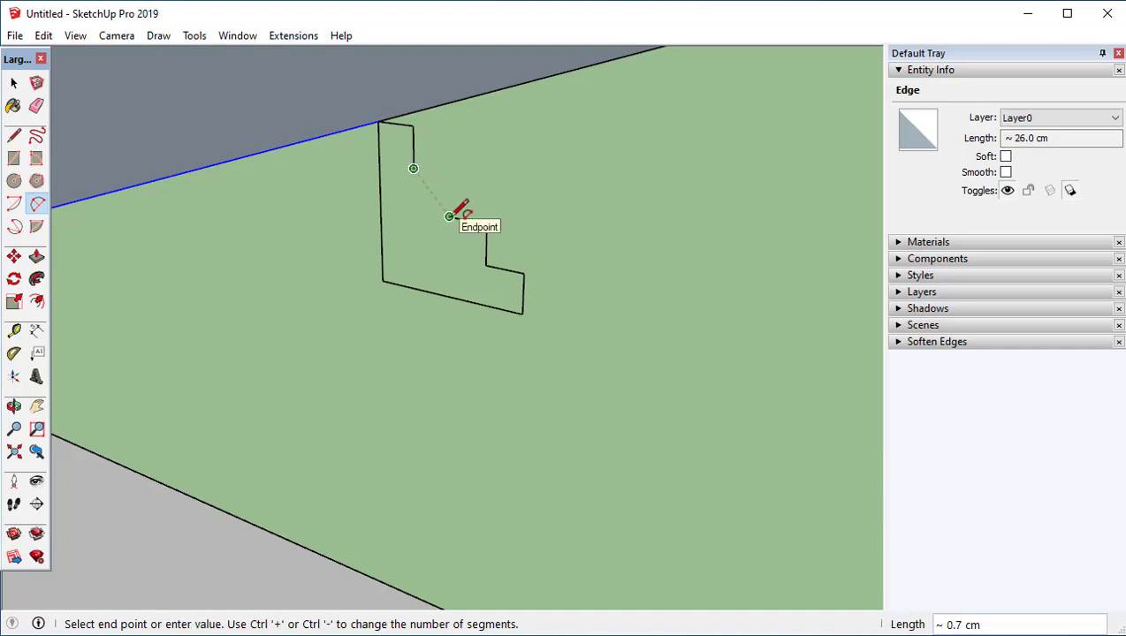
{"action": "left_click", "coordinate": [449, 217]}
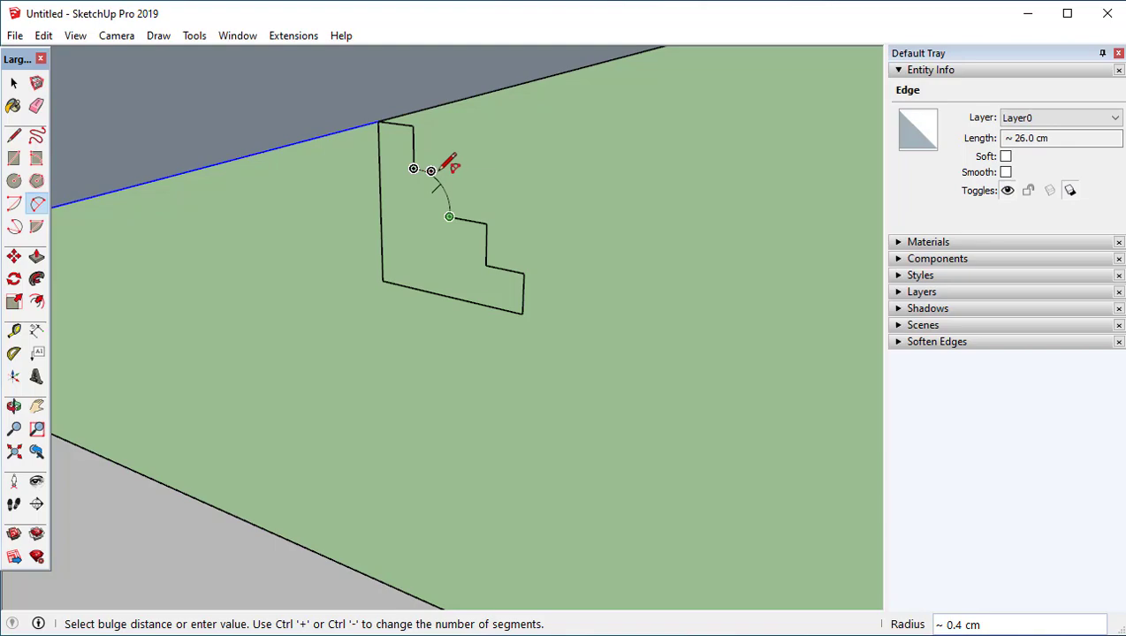
{"action": "left_click", "coordinate": [447, 166]}
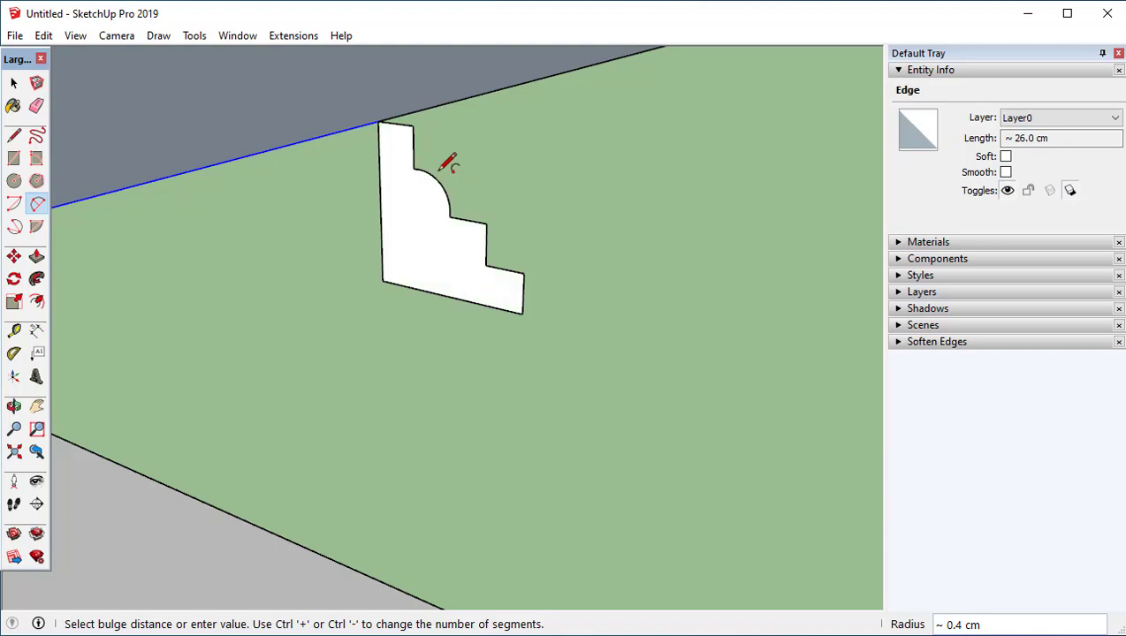
Try to round the middle step's outer corner with a two-point arc tangent to its edges
{"action": "middle_click_drag", "start_coordinate": [478, 217], "coordinate": [586, 202]}
{"action": "key", "text": "a"}
{"action": "scroll", "coordinate": [478, 203], "scroll_direction": "up", "scroll_amount": 4}
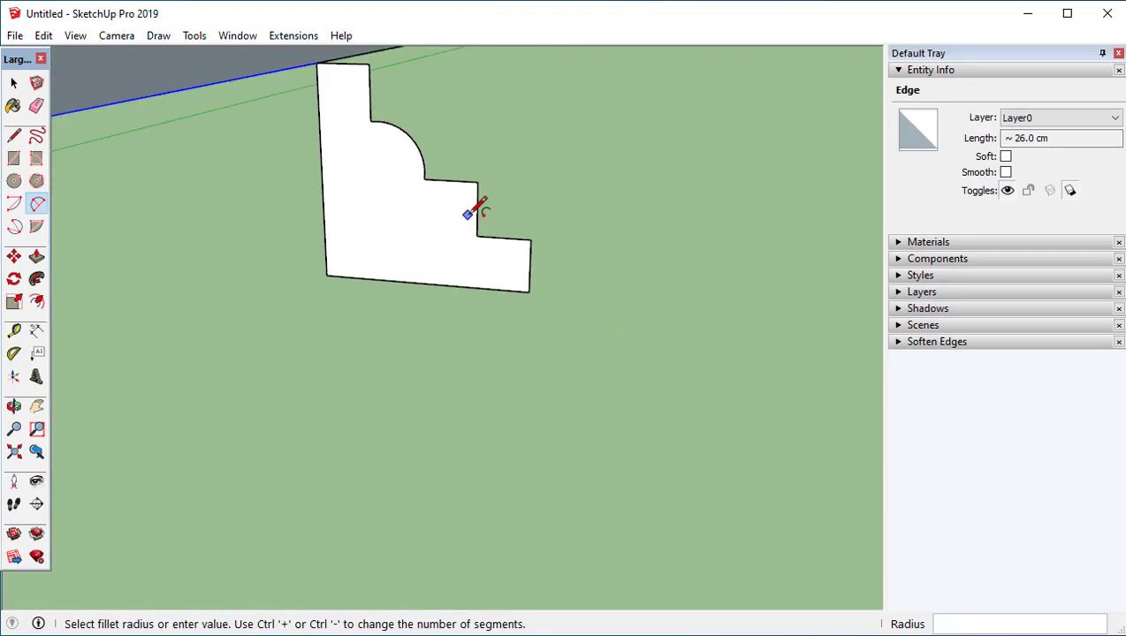
{"action": "key", "text": "space"}
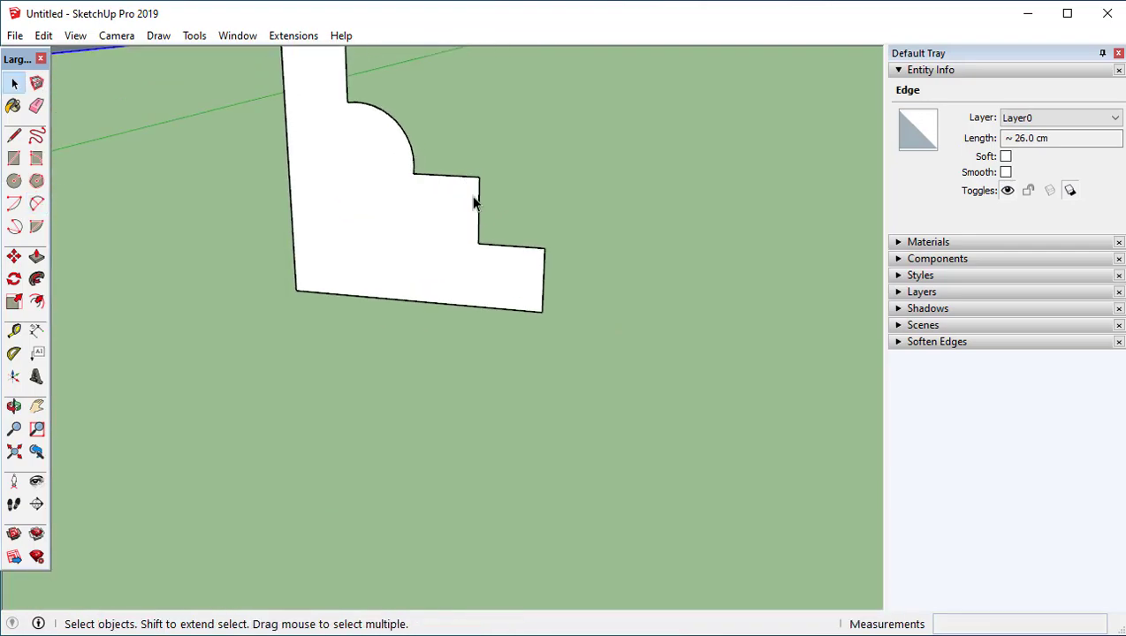
{"action": "scroll", "coordinate": [479, 200], "scroll_direction": "up", "scroll_amount": 5}
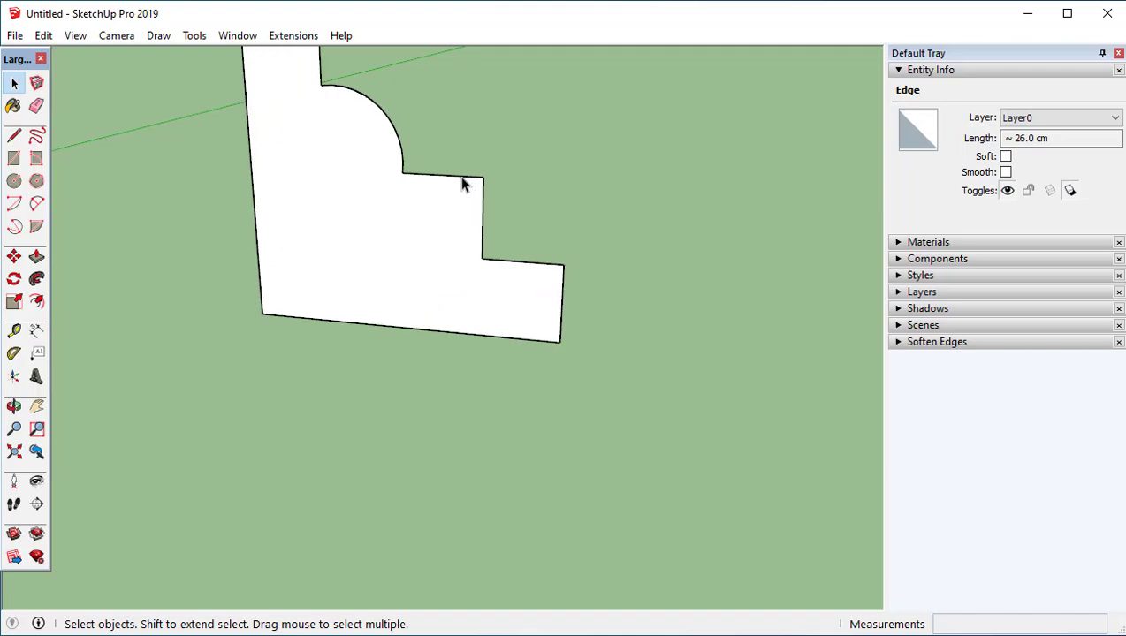
{"action": "left_click", "coordinate": [36, 203]}
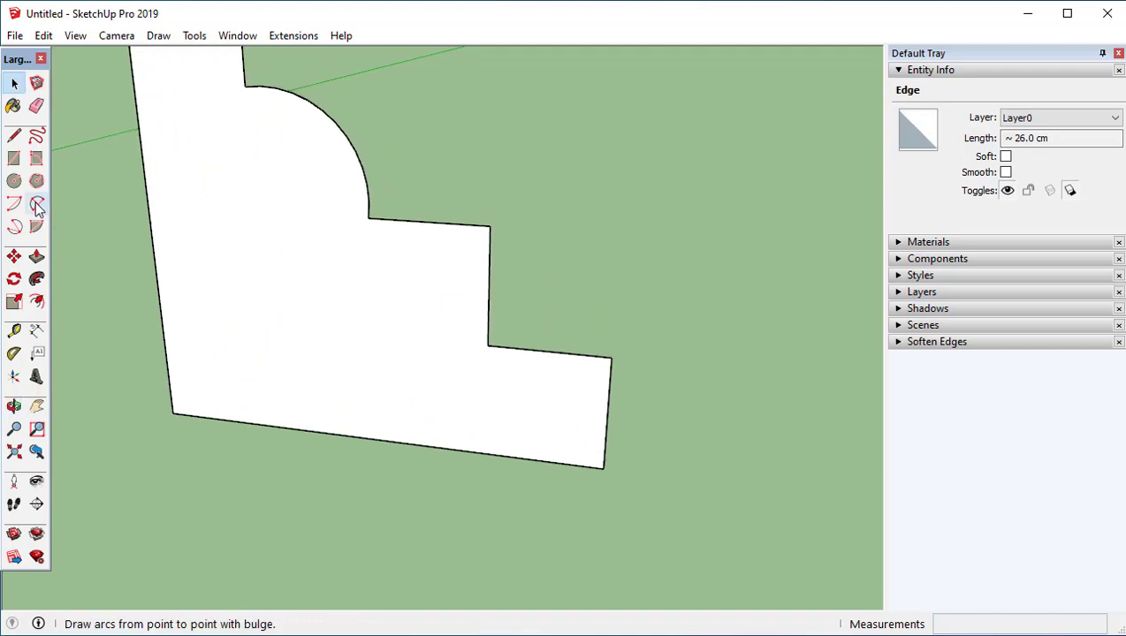
{"action": "left_click", "coordinate": [427, 221]}
{"action": "left_click", "coordinate": [488, 286]}
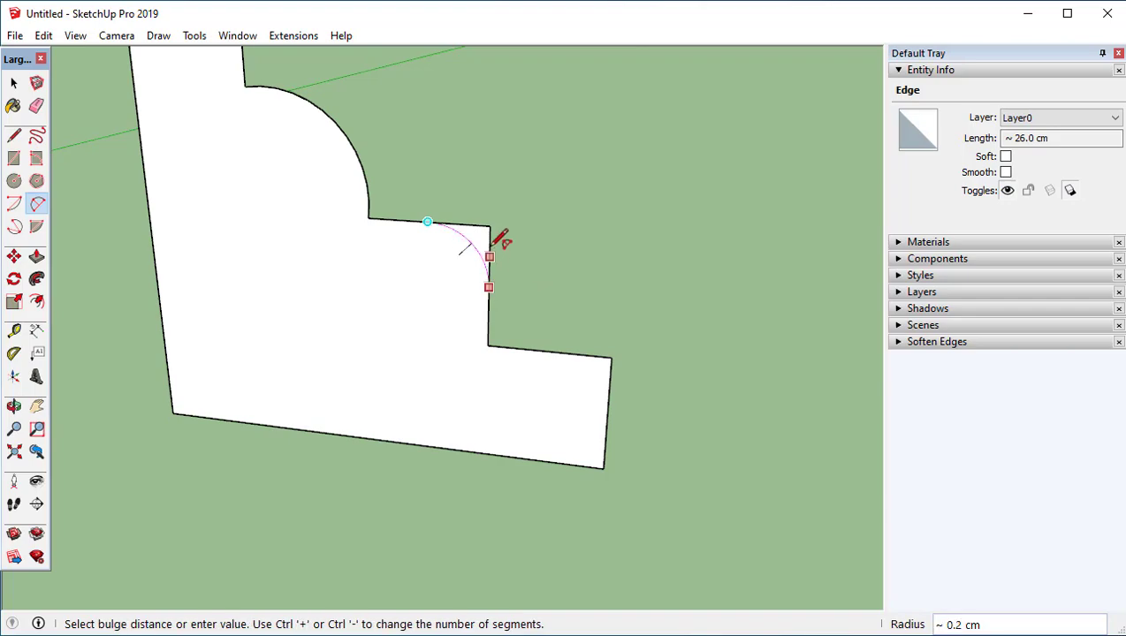
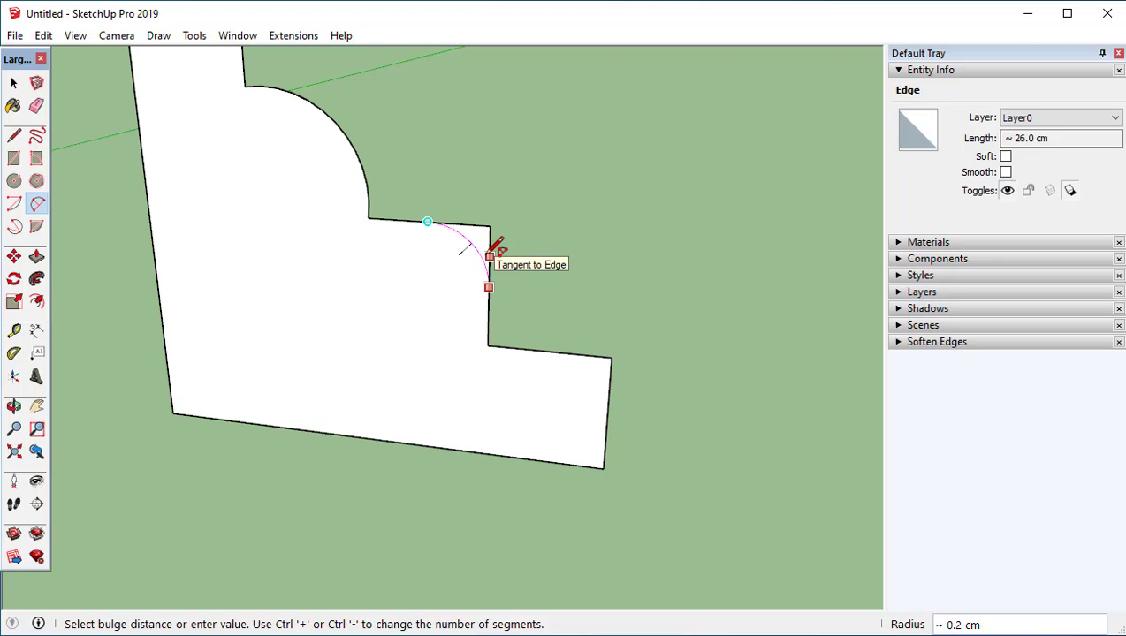
{"action": "left_click", "coordinate": [489, 256]}
{"action": "mouse_move", "coordinate": [487, 258]}
{"action": "left_mouse_down"}
{"action": "mouse_move", "coordinate": [521, 171]}
{"action": "mouse_move", "coordinate": [435, 125]}
{"action": "left_mouse_up"}
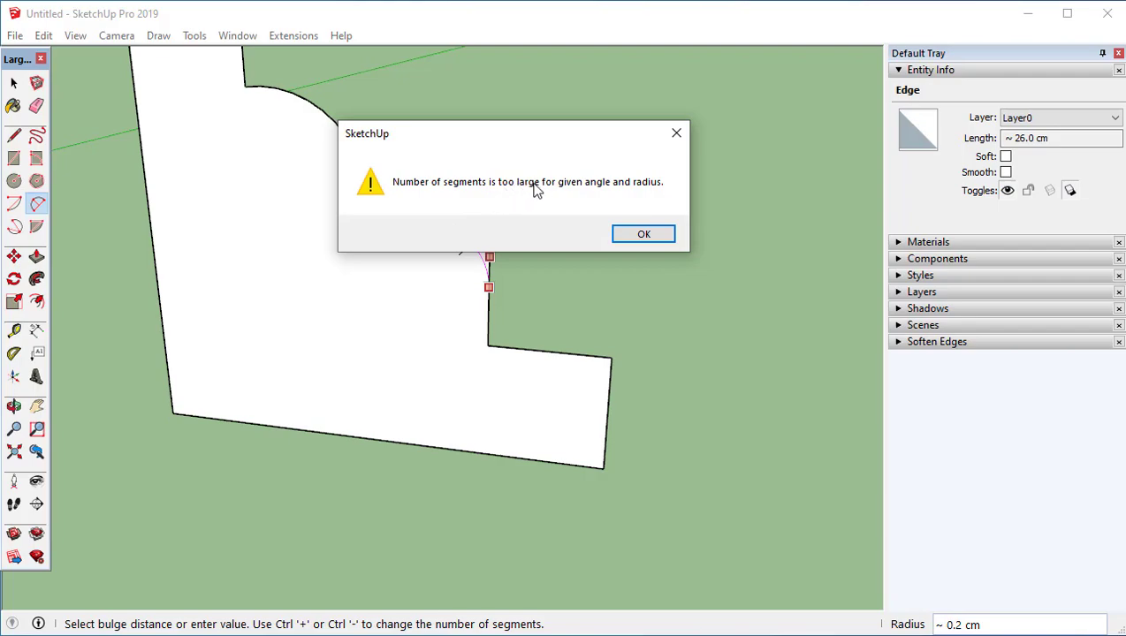
{"action": "key", "text": "Return"}
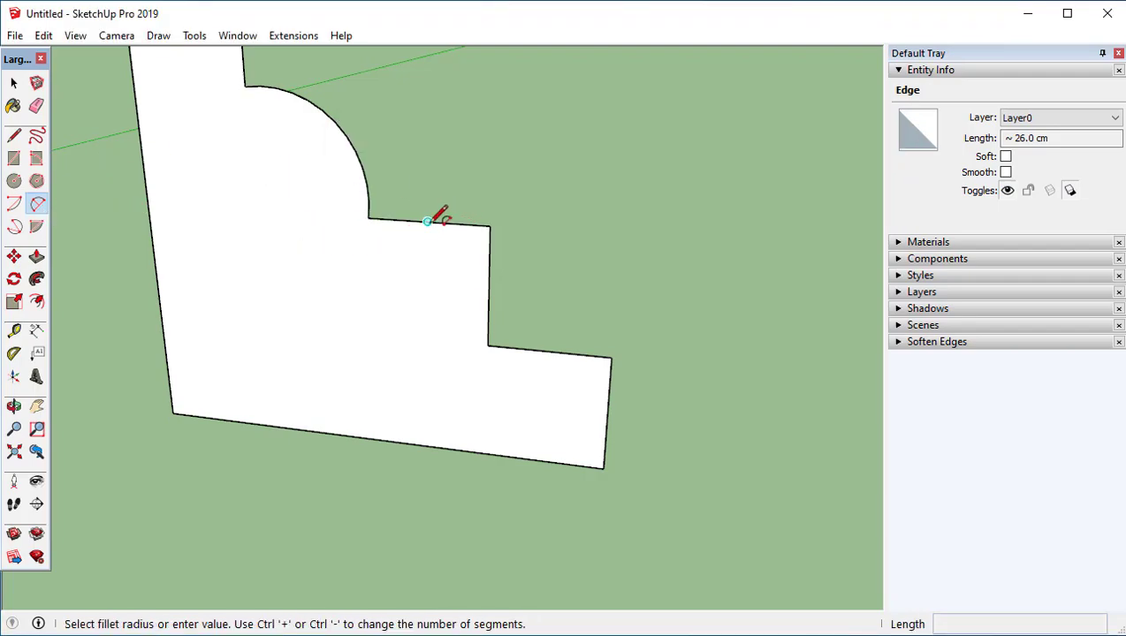
Round the middle step's outer corner with an 8-sided tangent arc of about 0.2 cm radius, and erase the leftover sharp corner
{"action": "left_click", "coordinate": [427, 221]}
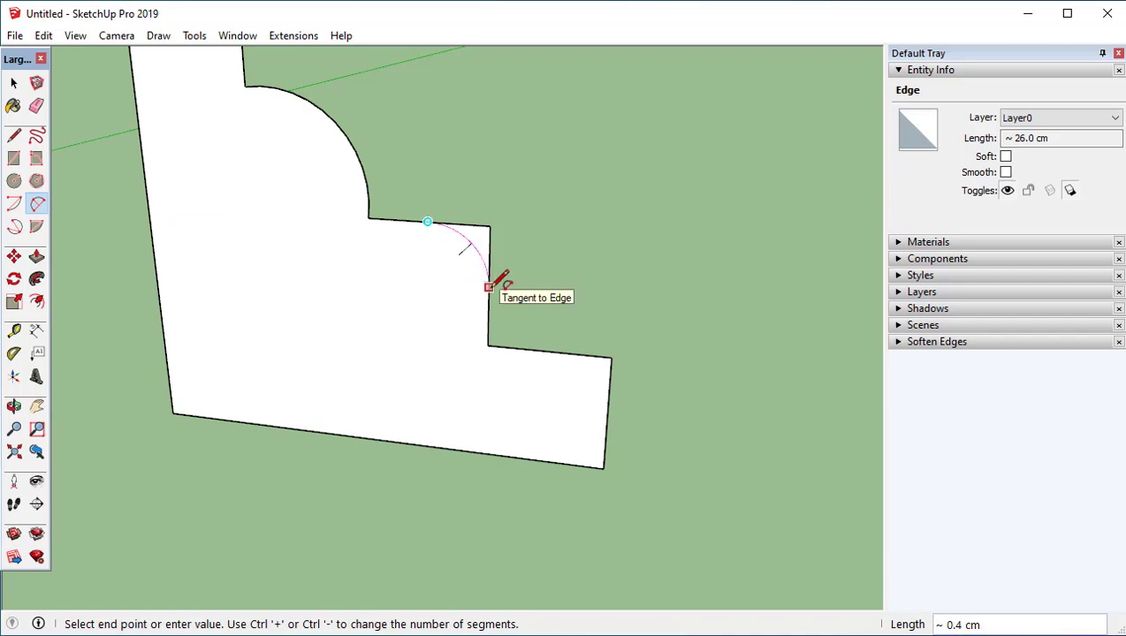
{"action": "left_click", "coordinate": [488, 287]}
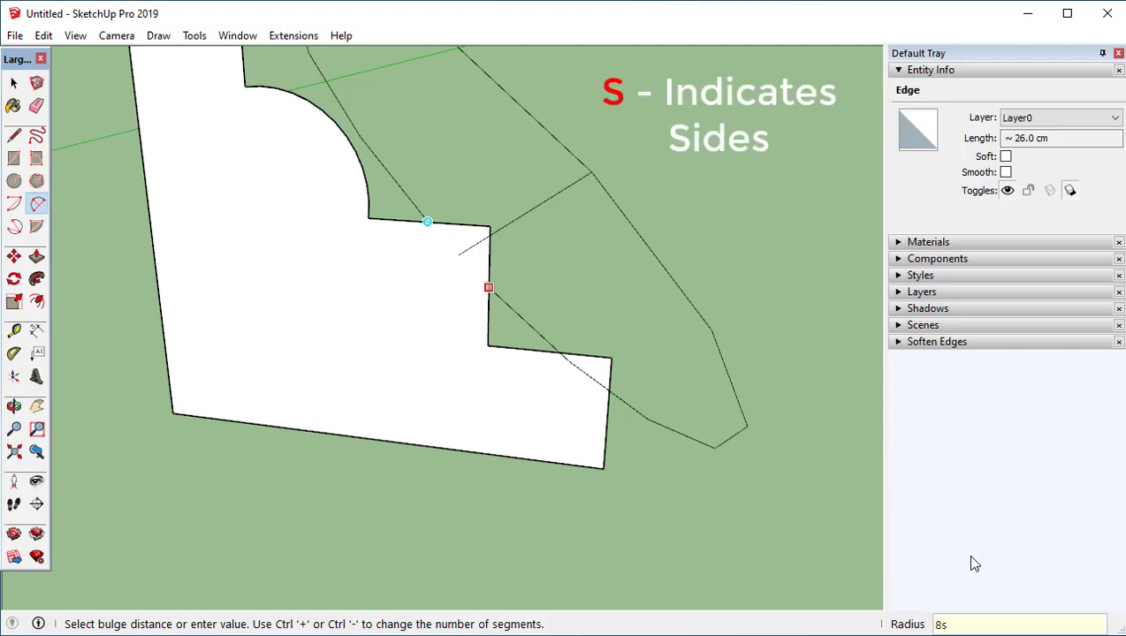
{"action": "key", "text": "Return"}
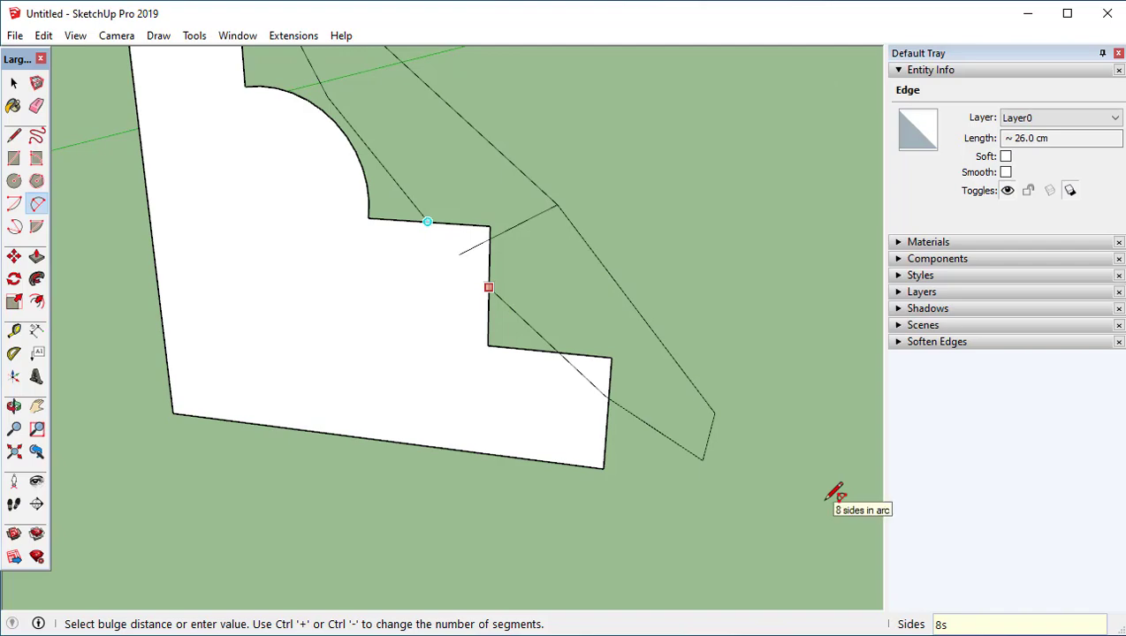
{"action": "left_click", "coordinate": [491, 255]}
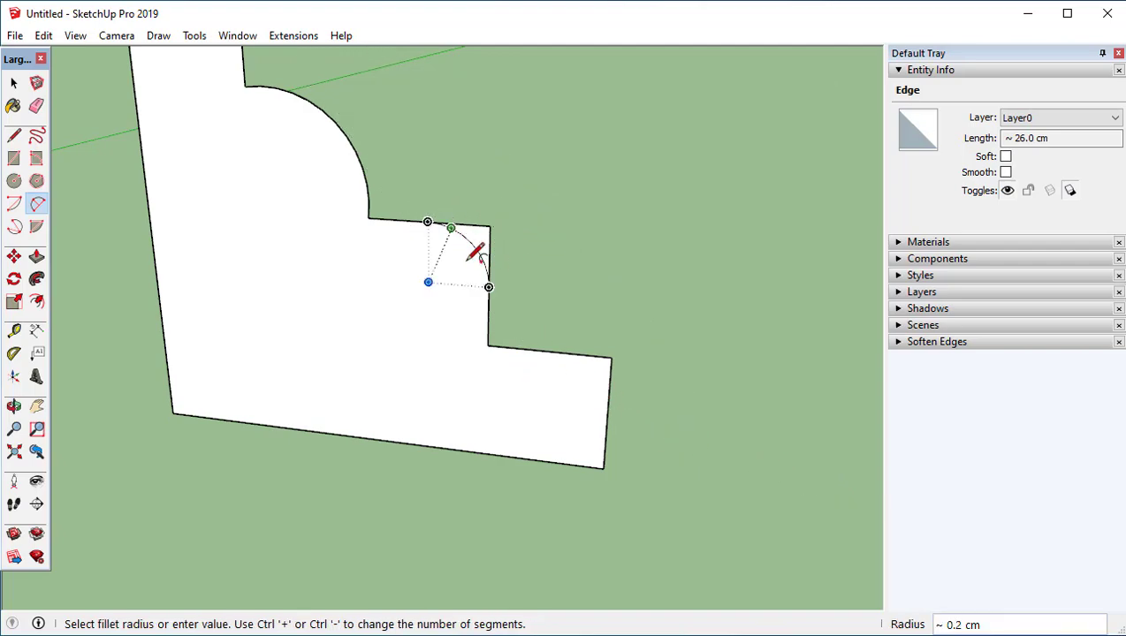
{"action": "key", "text": "e"}
{"action": "left_click_drag", "start_coordinate": [494, 236], "coordinate": [478, 218]}
Examine the profile's larger arc and its segment count
{"action": "scroll", "coordinate": [512, 235], "scroll_direction": "down", "scroll_amount": 7}
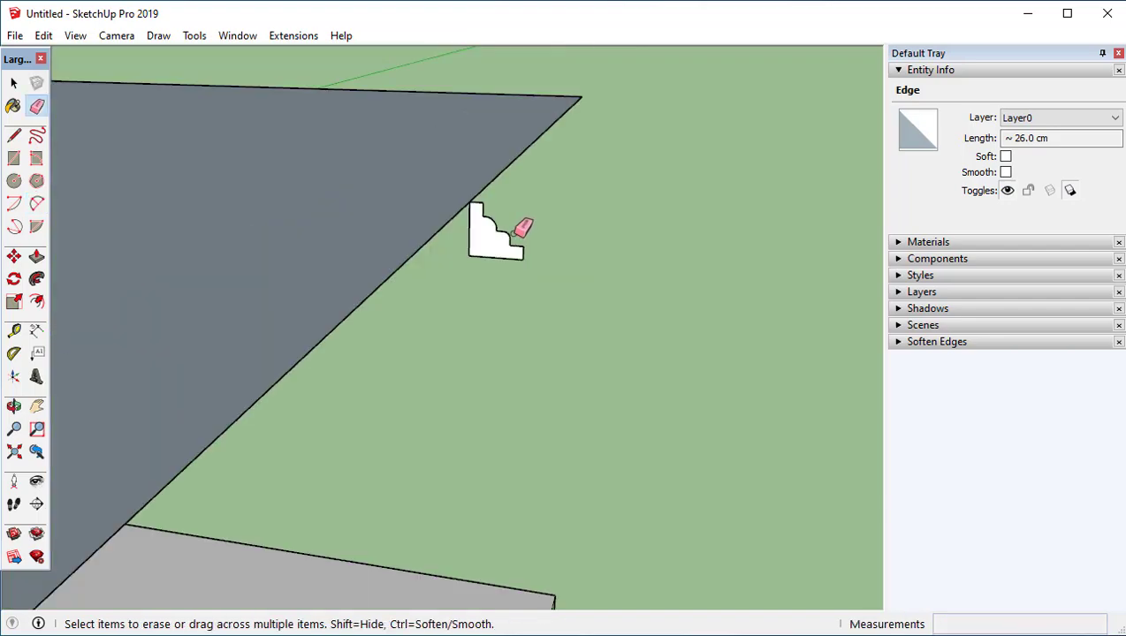
{"action": "scroll", "coordinate": [497, 219], "scroll_direction": "up", "scroll_amount": 5}
{"action": "scroll", "coordinate": [501, 218], "scroll_direction": "down", "scroll_amount": 5}
{"action": "scroll", "coordinate": [497, 219], "scroll_direction": "up", "scroll_amount": 4}
{"action": "scroll", "coordinate": [498, 220], "scroll_direction": "down", "scroll_amount": 4}
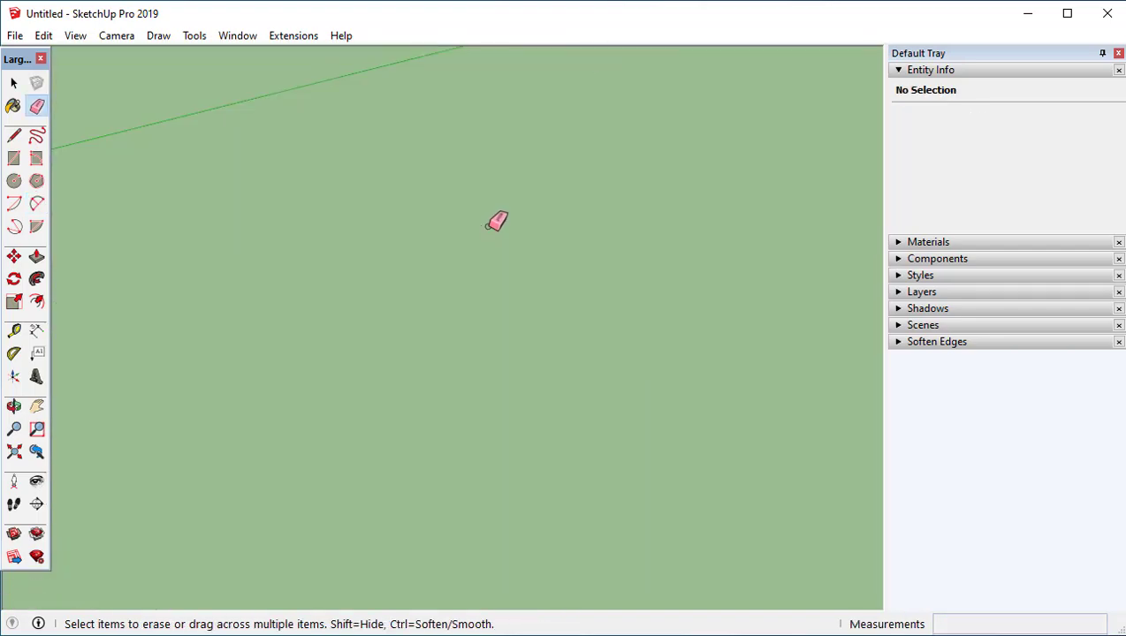
{"action": "scroll", "coordinate": [498, 220], "scroll_direction": "up", "scroll_amount": 4}
{"action": "key", "text": "space"}
{"action": "scroll", "coordinate": [485, 233], "scroll_direction": "up", "scroll_amount": 2}
{"action": "left_click", "coordinate": [484, 232]}
{"action": "scroll", "coordinate": [484, 232], "scroll_direction": "up", "scroll_amount": 6}
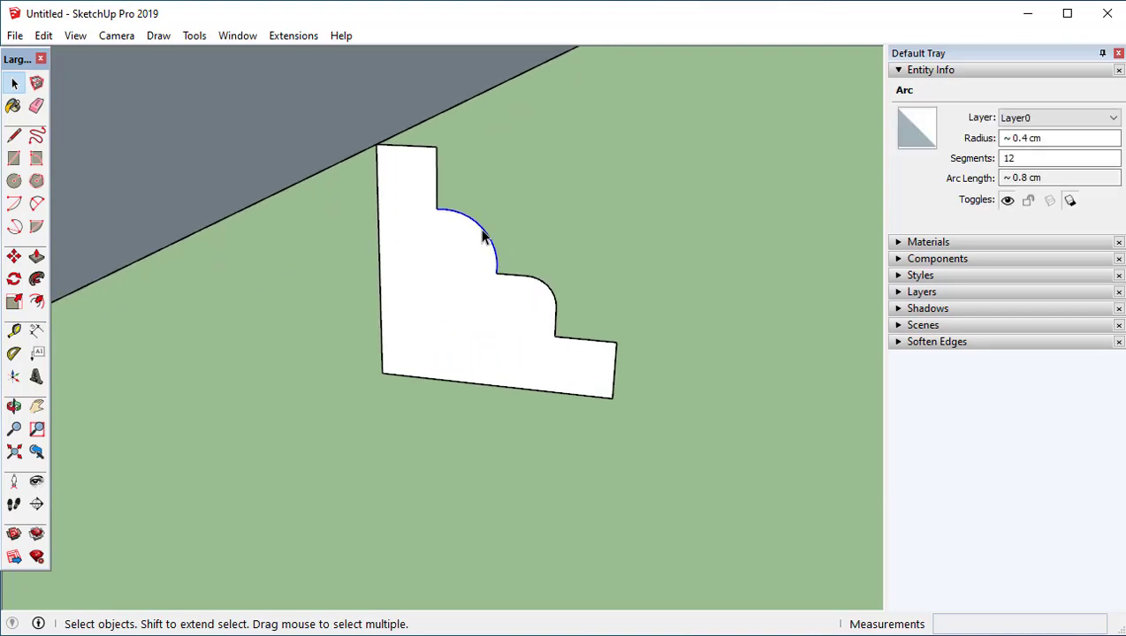
{"action": "scroll", "coordinate": [475, 217], "scroll_direction": "down", "scroll_amount": 5}
{"action": "scroll", "coordinate": [440, 219], "scroll_direction": "up", "scroll_amount": 4}
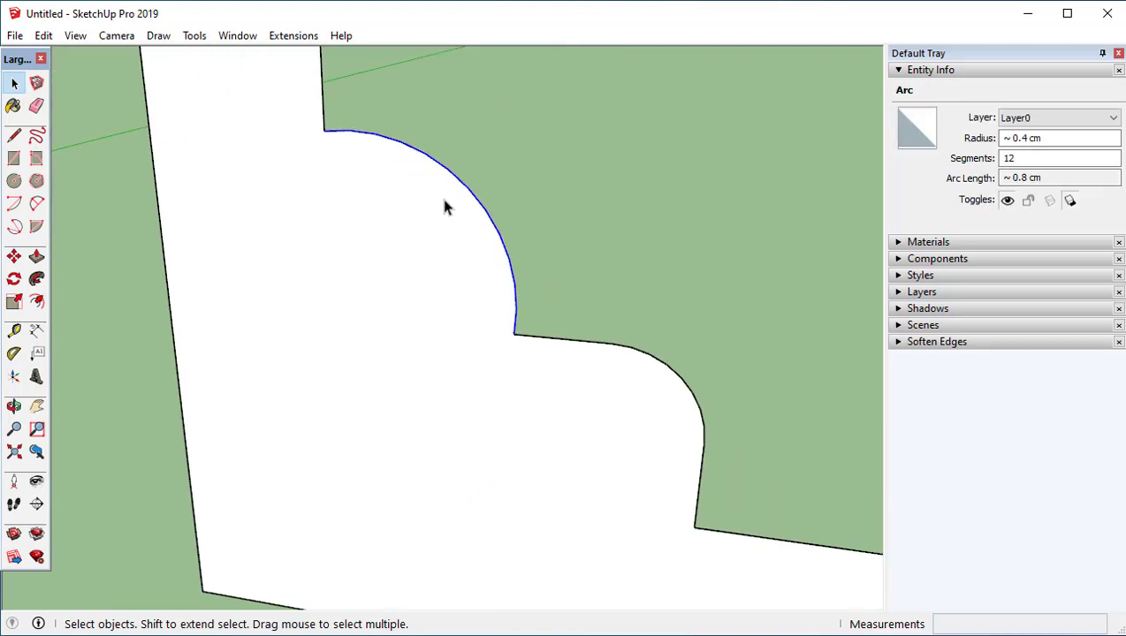
{"action": "left_click", "coordinate": [315, 118]}
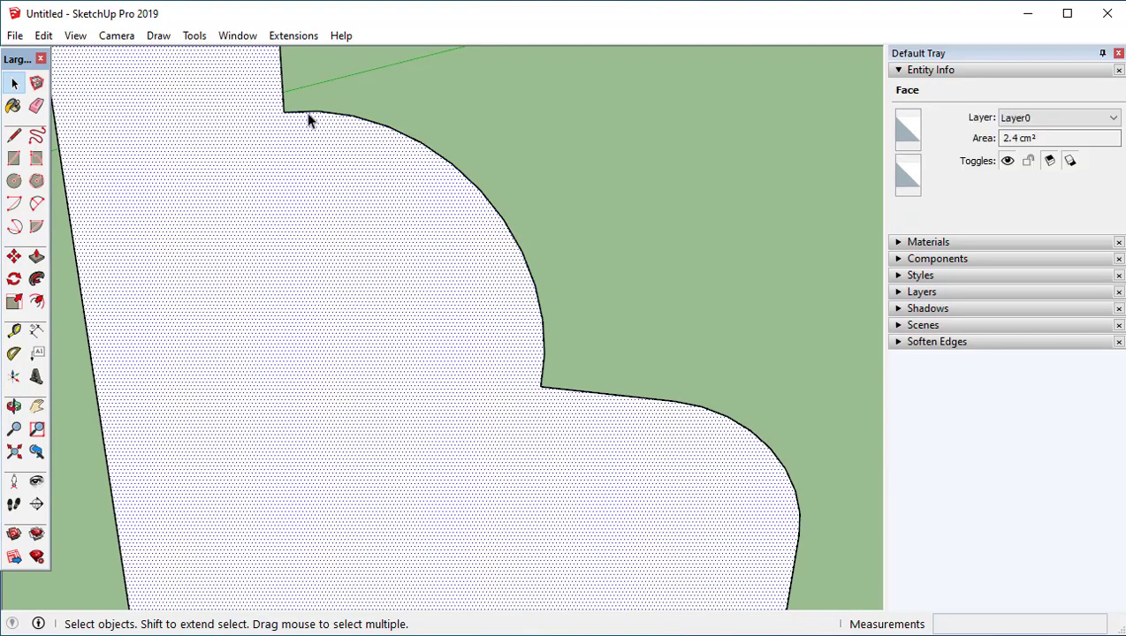
{"action": "left_click", "coordinate": [336, 115]}
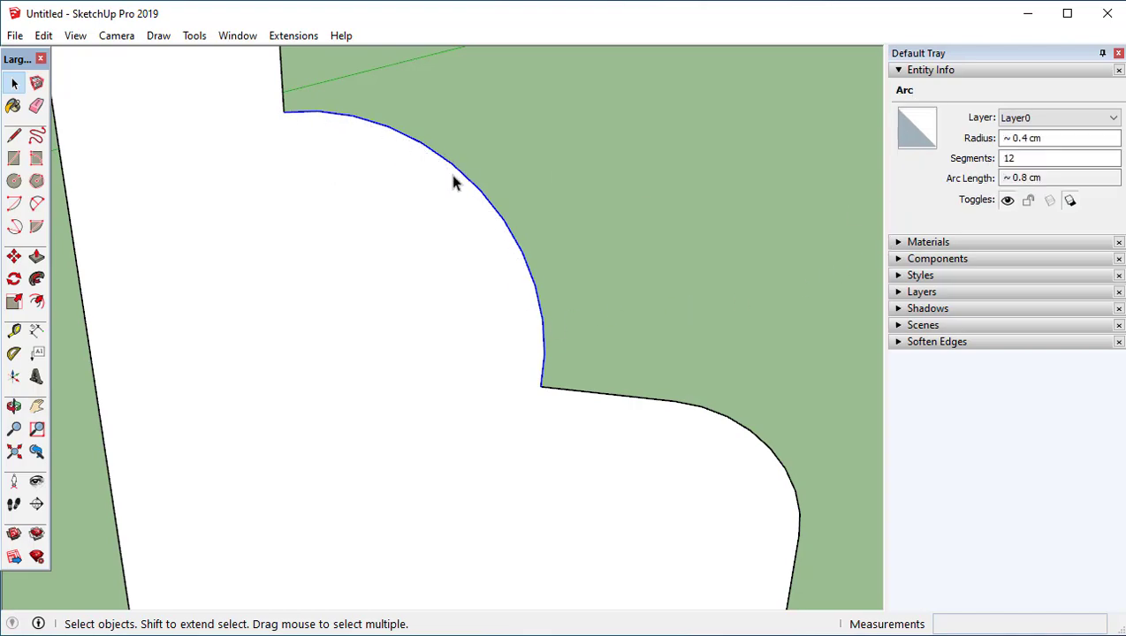
{"action": "left_click", "coordinate": [1008, 158]}
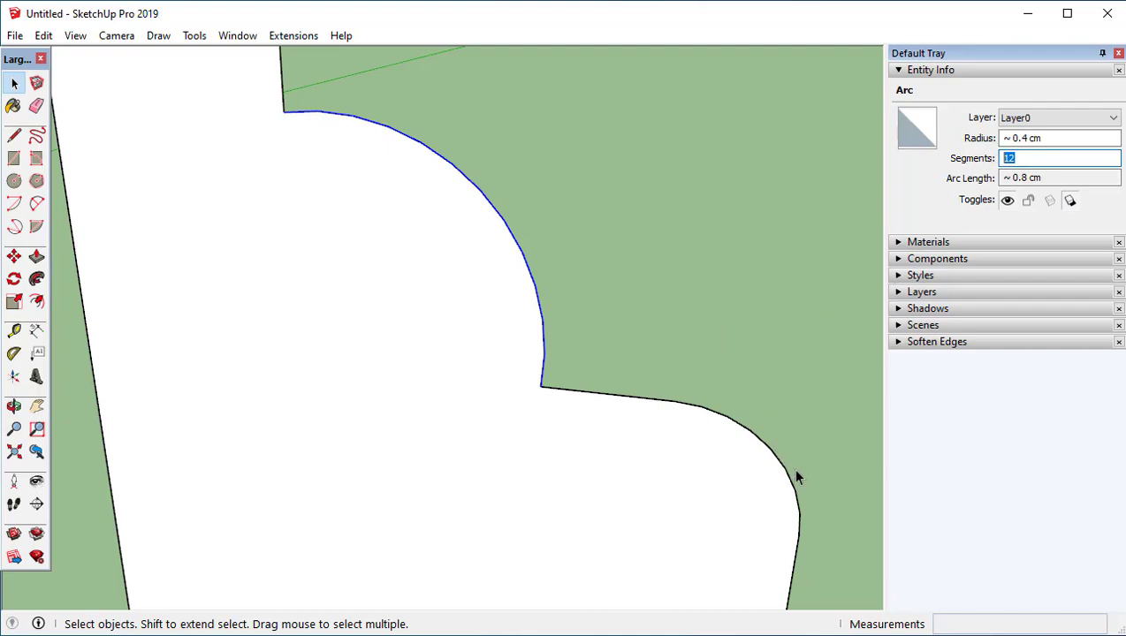
Set the segment count of the profile's smaller corner arc to 8 and clear the selection
{"action": "middle_click_drag", "start_coordinate": [741, 444], "coordinate": [535, 240]}
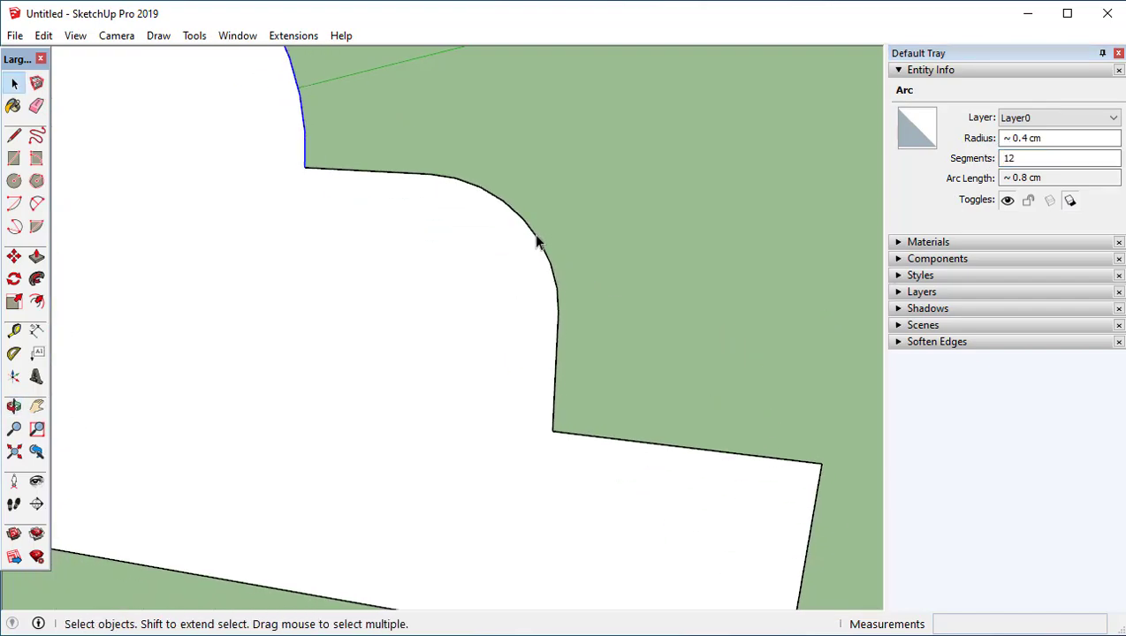
{"action": "left_click", "coordinate": [1012, 158]}
{"action": "type", "text": "8"}
{"action": "key", "text": "Return"}
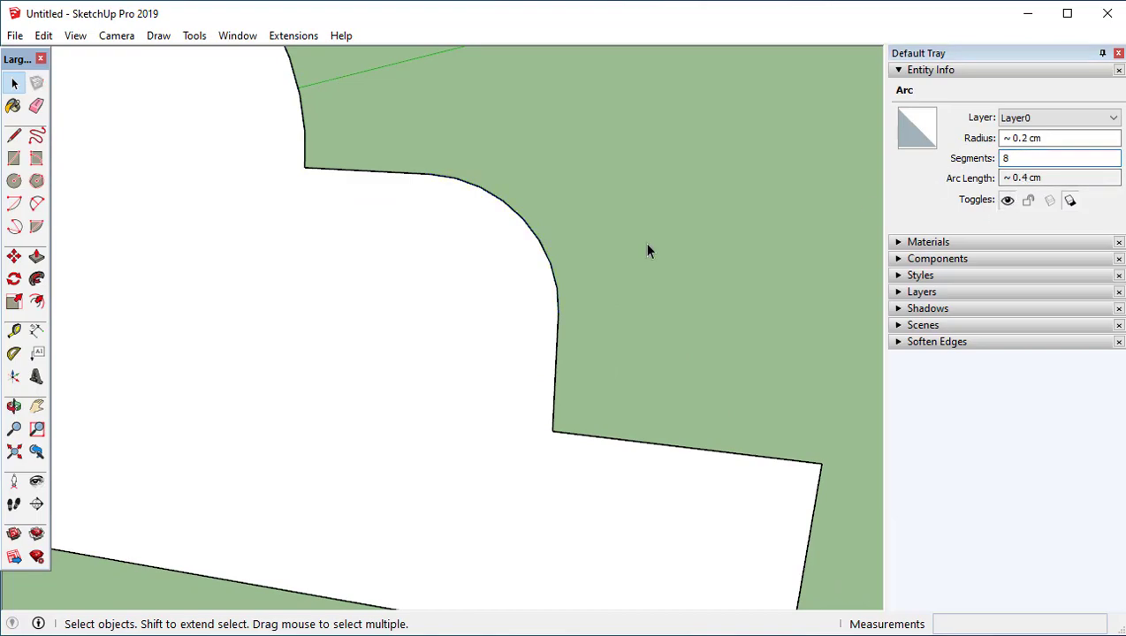
{"action": "left_click", "coordinate": [647, 252]}
{"action": "scroll", "coordinate": [545, 265], "scroll_direction": "down", "scroll_amount": 5}
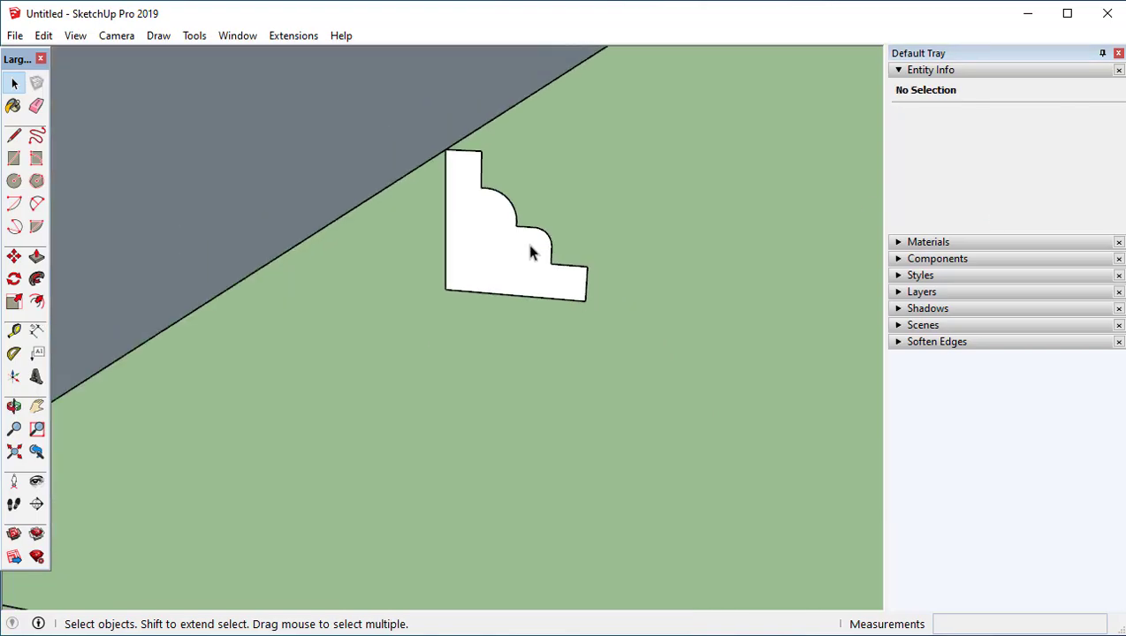
{"action": "scroll", "coordinate": [531, 252], "scroll_direction": "up", "scroll_amount": 1}
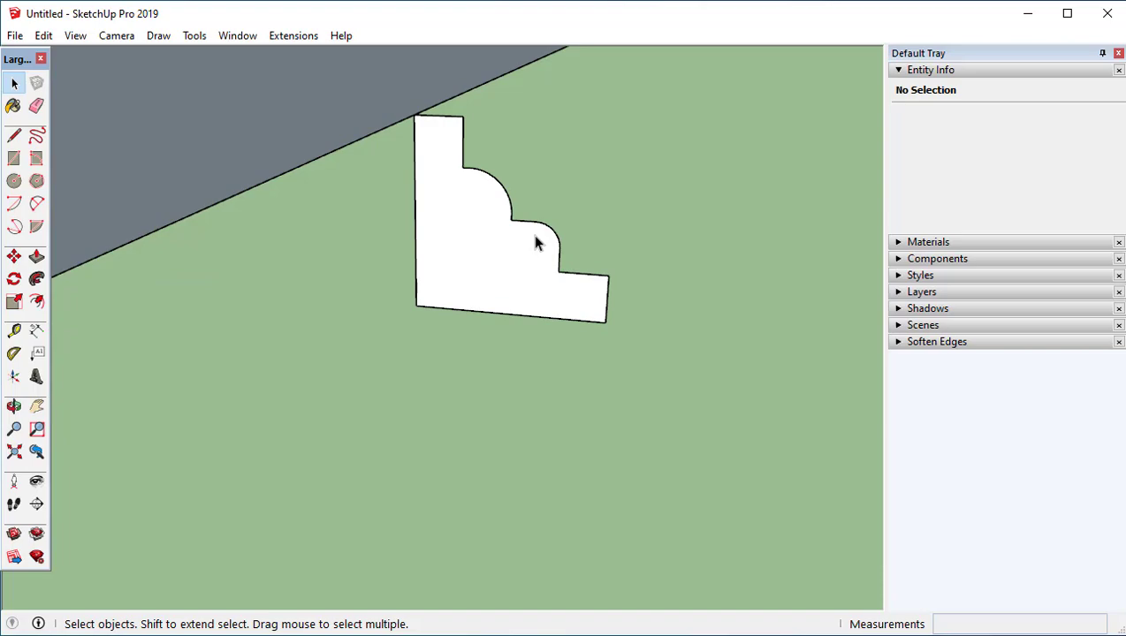
{"action": "middle_click_drag", "start_coordinate": [537, 265], "coordinate": [442, 295]}
{"action": "scroll", "coordinate": [497, 298], "scroll_direction": "down", "scroll_amount": 2}
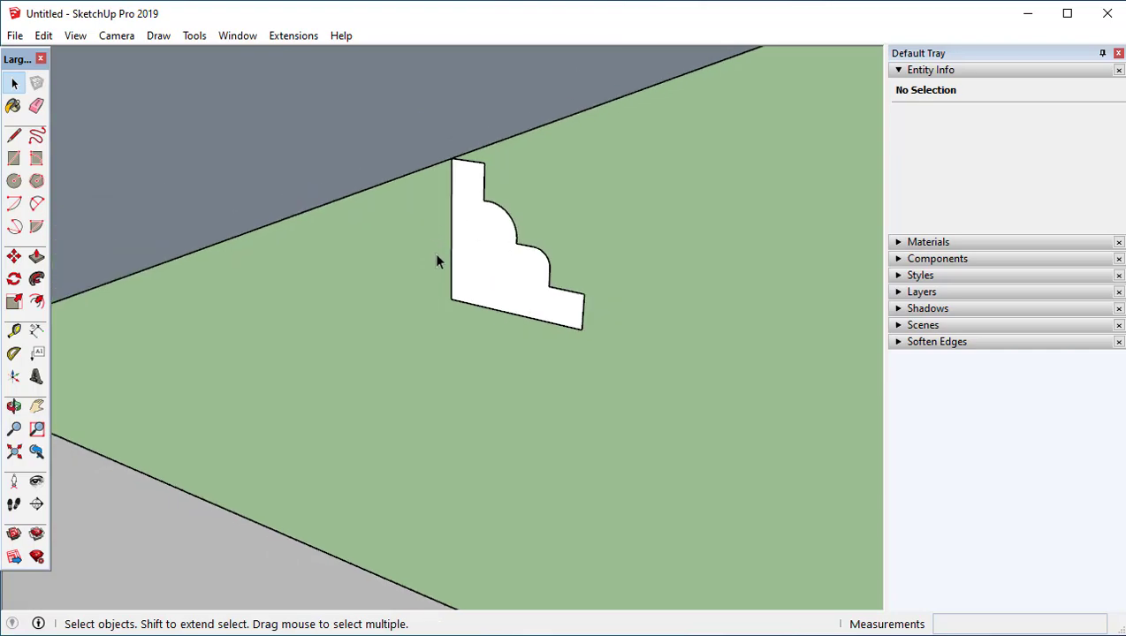
Sweep the stepped, arc-cornered profile around all perimeter edges of the raised tabletop rectangle with Follow Me
{"action": "middle_click_drag", "start_coordinate": [523, 269], "coordinate": [465, 267]}
{"action": "scroll", "coordinate": [543, 309], "scroll_direction": "down", "scroll_amount": 3}
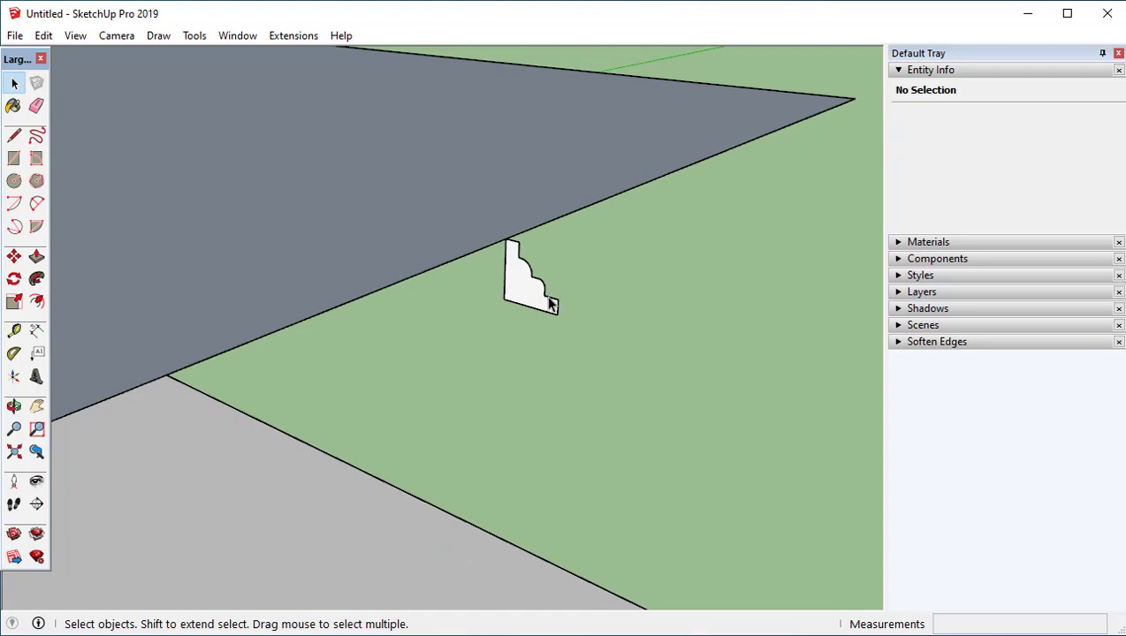
{"action": "left_click", "coordinate": [670, 173]}
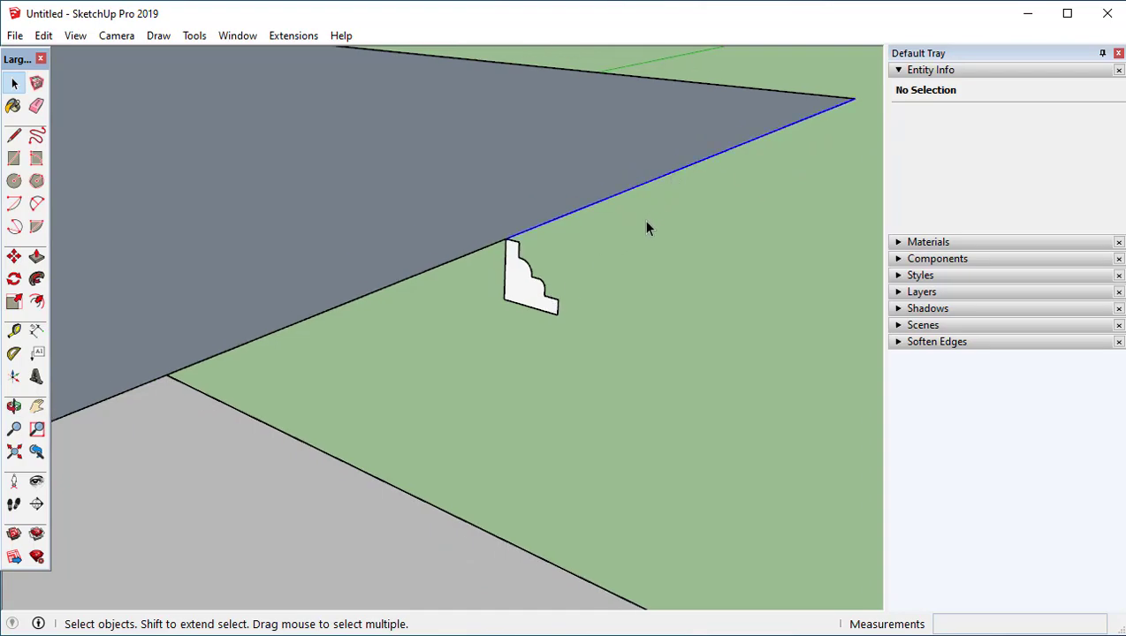
{"action": "left_click", "coordinate": [546, 304]}
{"action": "scroll", "coordinate": [695, 329], "scroll_direction": "down", "scroll_amount": 3}
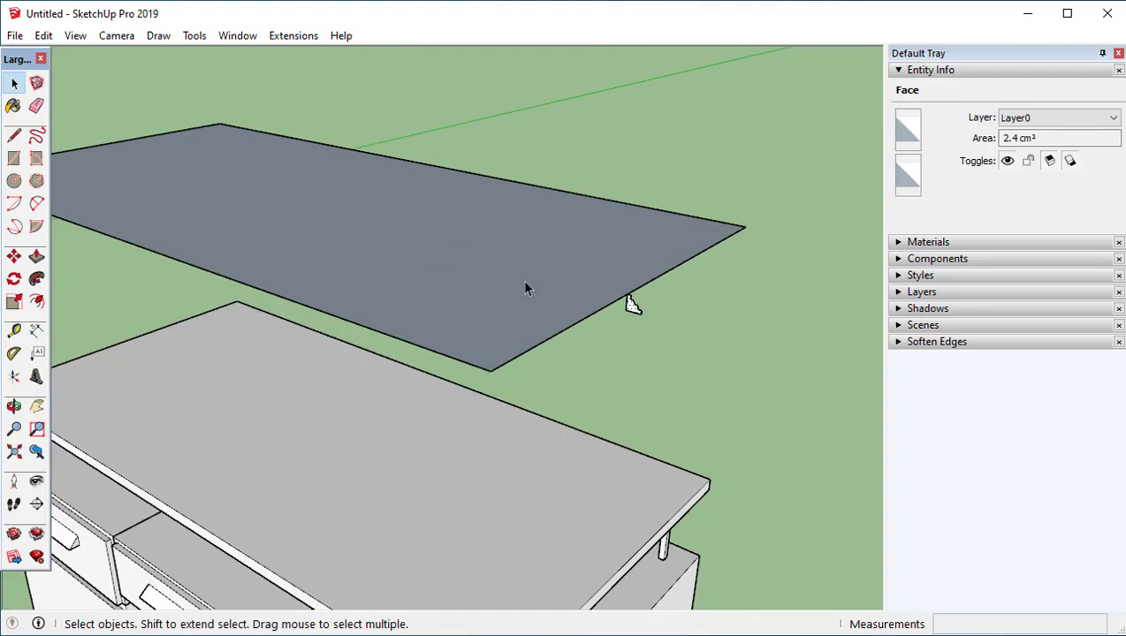
{"action": "middle_click_drag", "start_coordinate": [526, 290], "coordinate": [661, 269]}
{"action": "left_click", "coordinate": [645, 247]}
{"action": "double_click", "coordinate": [638, 241]}
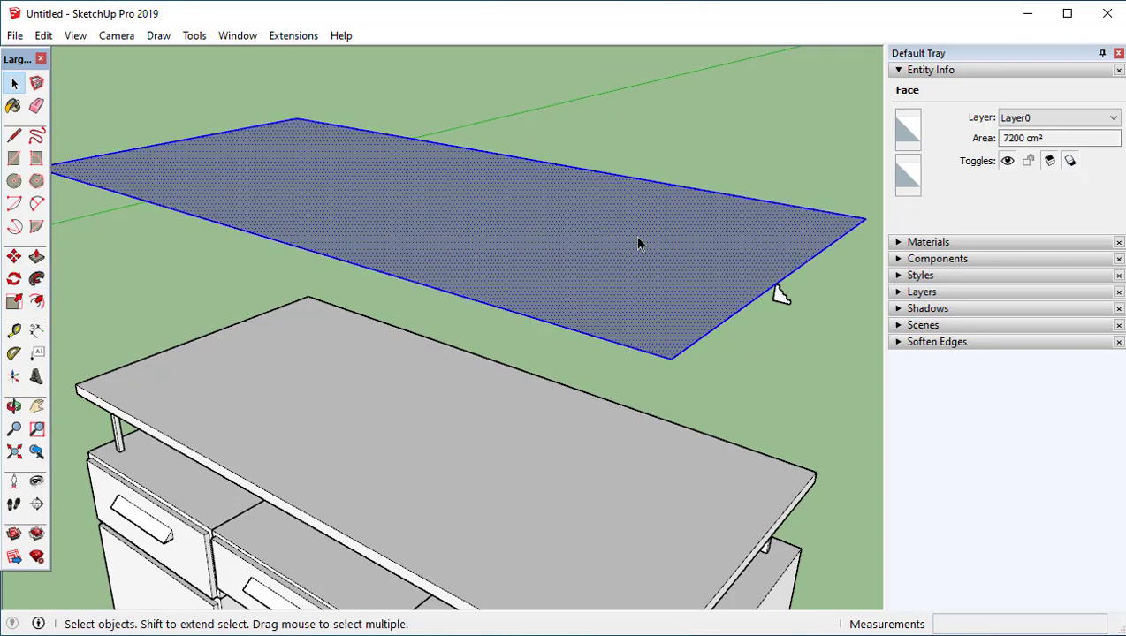
{"action": "left_click", "coordinate": [560, 256], "text": "shift"}
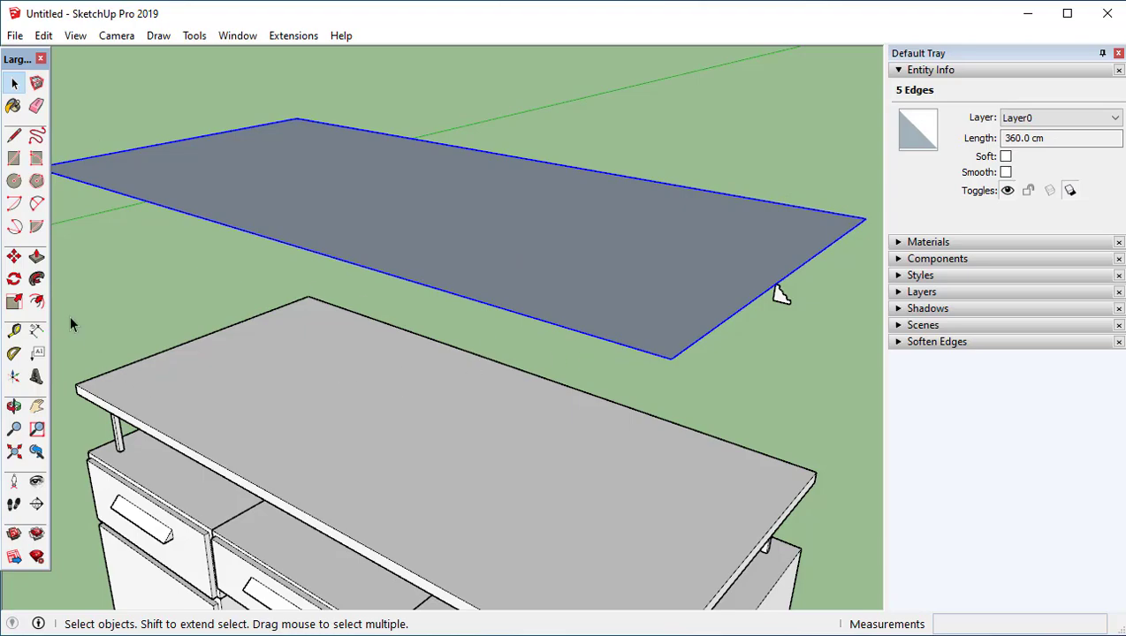
{"action": "left_click", "coordinate": [38, 280]}
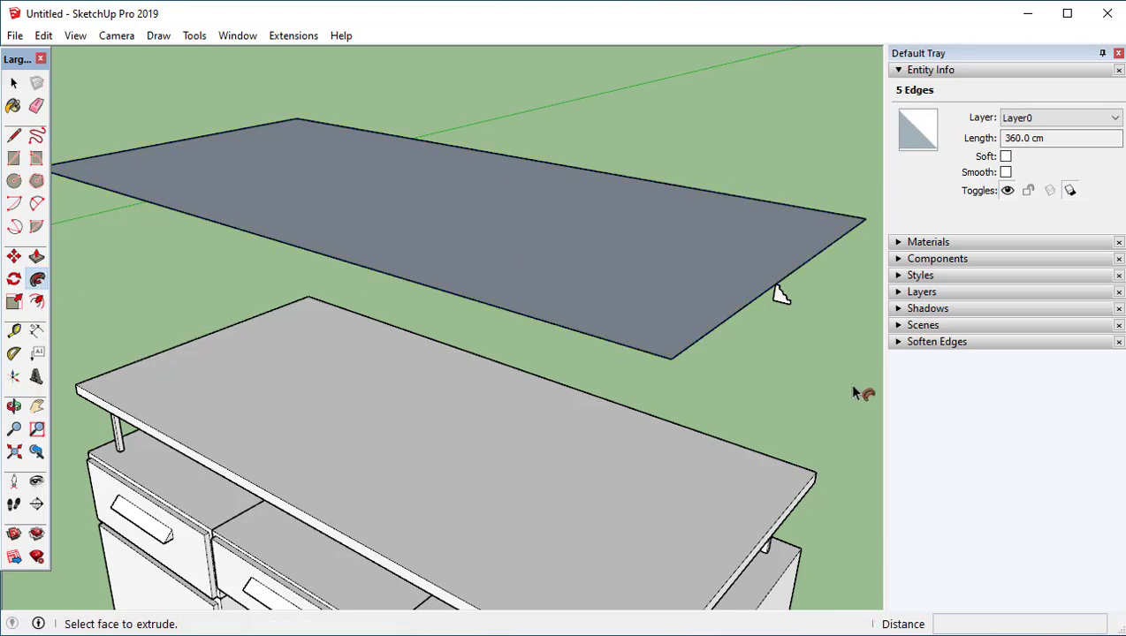
{"action": "left_click", "coordinate": [779, 296]}
{"action": "middle_click_drag", "start_coordinate": [777, 295], "coordinate": [752, 448]}
{"action": "scroll", "coordinate": [749, 448], "scroll_direction": "up", "scroll_amount": 3}
{"action": "key", "text": "space"}
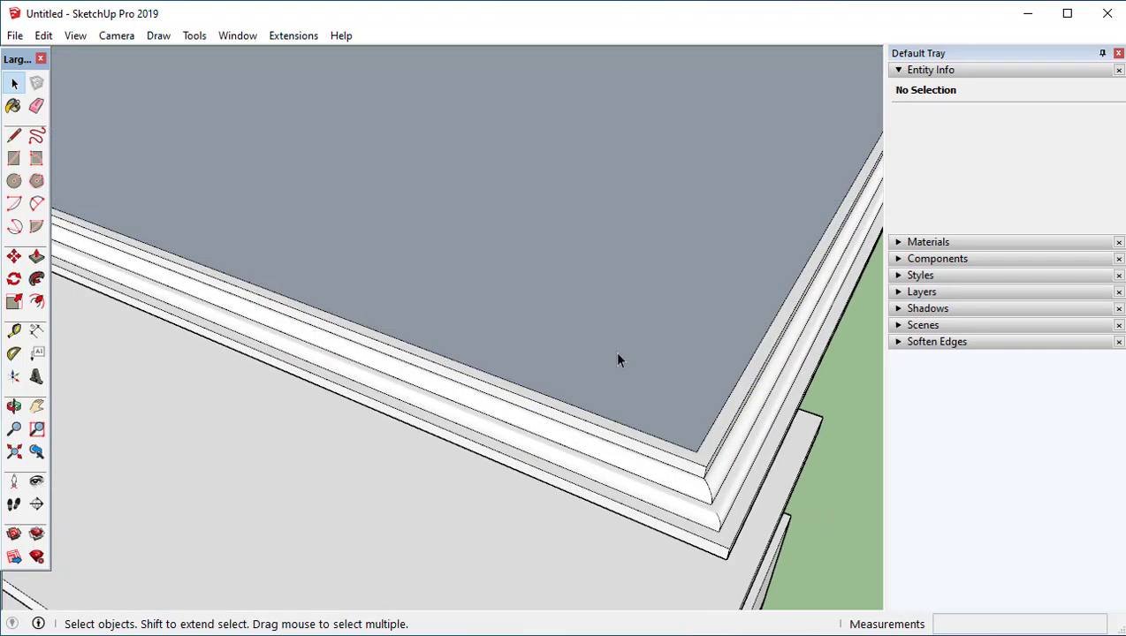
Erase the seam edges between the tabletop's upper face and the surrounding moulding
{"action": "scroll", "coordinate": [672, 417], "scroll_direction": "up", "scroll_amount": 2}
{"action": "key", "text": "e"}
{"action": "mouse_move", "coordinate": [711, 455]}
{"action": "middle_mouse_down"}
{"action": "mouse_move", "coordinate": [813, 270]}
{"action": "mouse_move", "coordinate": [651, 307]}
{"action": "mouse_move", "coordinate": [616, 300]}
{"action": "middle_mouse_up"}
{"action": "scroll", "coordinate": [606, 306], "scroll_direction": "up", "scroll_amount": 4}
{"action": "left_click_drag", "start_coordinate": [620, 292], "coordinate": [634, 315]}
{"action": "scroll", "coordinate": [633, 326], "scroll_direction": "down", "scroll_amount": 6}
{"action": "scroll", "coordinate": [489, 331], "scroll_direction": "down", "scroll_amount": 3}
{"action": "scroll", "coordinate": [201, 347], "scroll_direction": "up", "scroll_amount": 4}
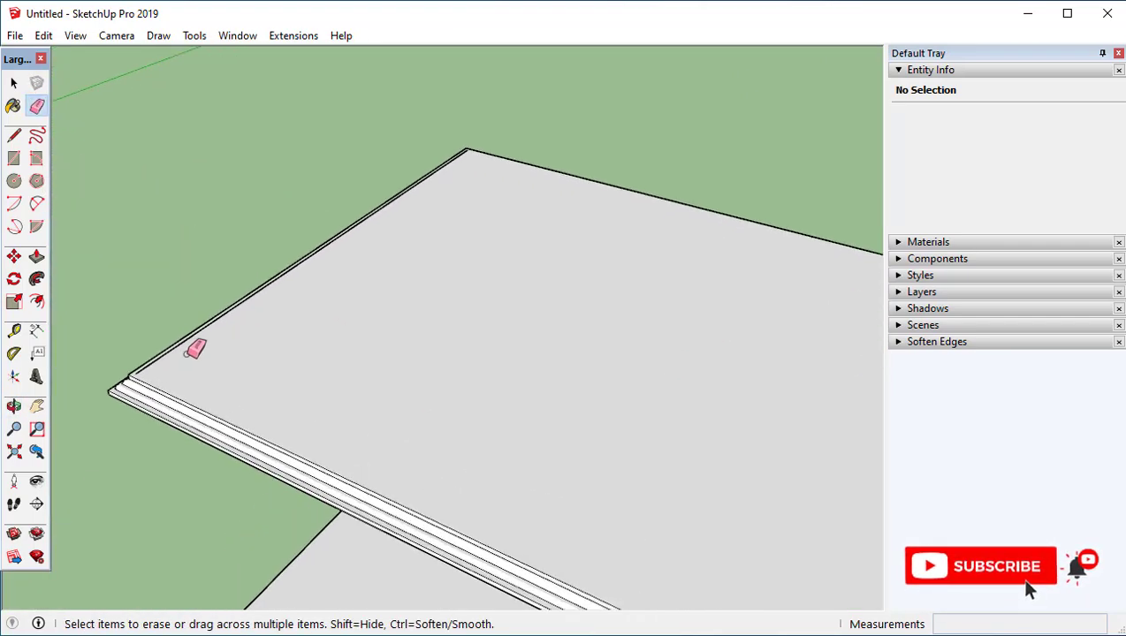
{"action": "scroll", "coordinate": [410, 337], "scroll_direction": "down", "scroll_amount": 5}
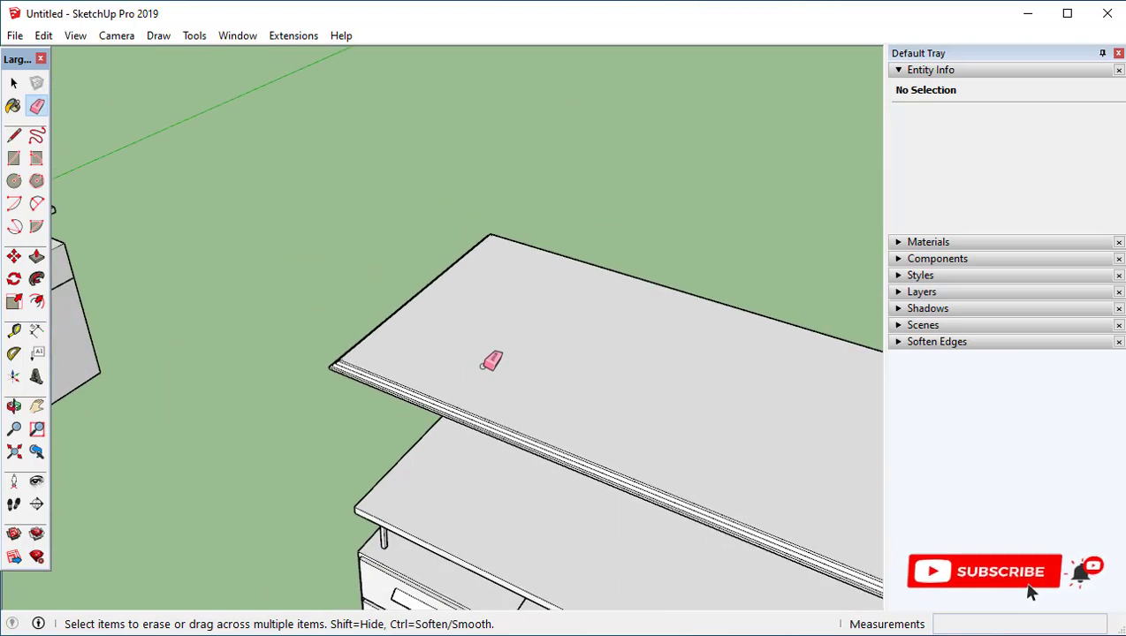
Examine the hollow underside of the moulded tabletop and its inner corners
{"action": "mouse_move", "coordinate": [450, 452]}
{"action": "middle_mouse_down"}
{"action": "mouse_move", "coordinate": [474, 283]}
{"action": "mouse_move", "coordinate": [452, 149]}
{"action": "middle_mouse_up"}
{"action": "scroll", "coordinate": [336, 257], "scroll_direction": "up", "scroll_amount": 5}
{"action": "scroll", "coordinate": [346, 279], "scroll_direction": "up", "scroll_amount": 2}
{"action": "middle_click_drag", "start_coordinate": [299, 279], "coordinate": [458, 309]}
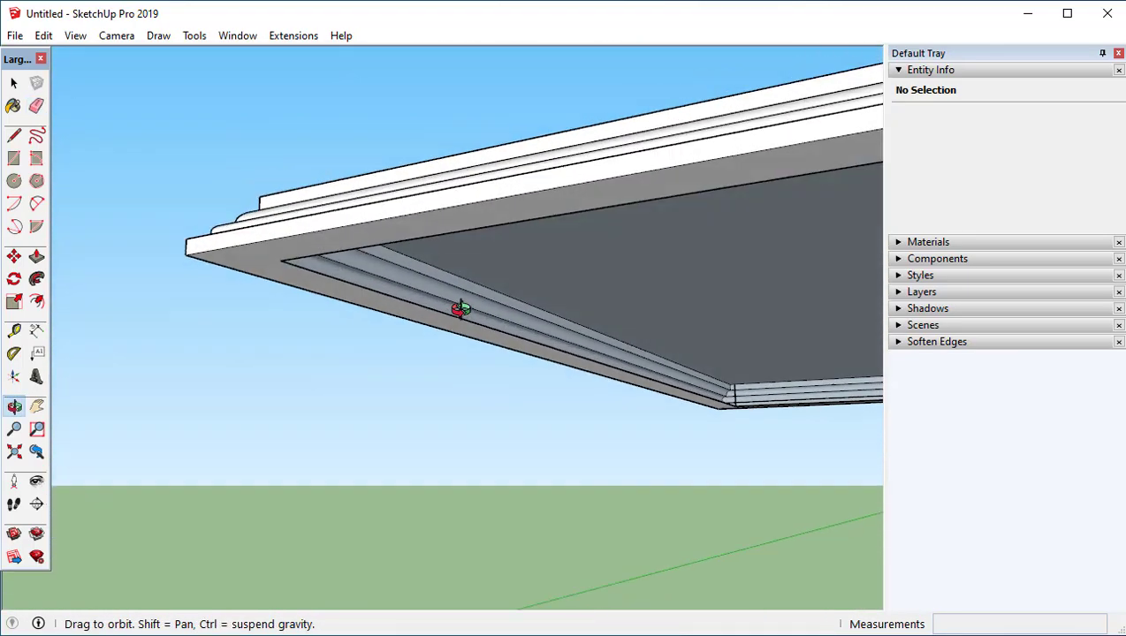
{"action": "scroll", "coordinate": [775, 359], "scroll_direction": "up", "scroll_amount": 2}
{"action": "middle_click_drag", "start_coordinate": [775, 360], "coordinate": [407, 265], "text": "shift"}
{"action": "mouse_move", "coordinate": [629, 327]}
{"action": "middle_mouse_down"}
{"action": "mouse_move", "coordinate": [616, 359]}
{"action": "mouse_move", "coordinate": [579, 330]}
{"action": "mouse_move", "coordinate": [616, 316]}
{"action": "middle_mouse_up"}
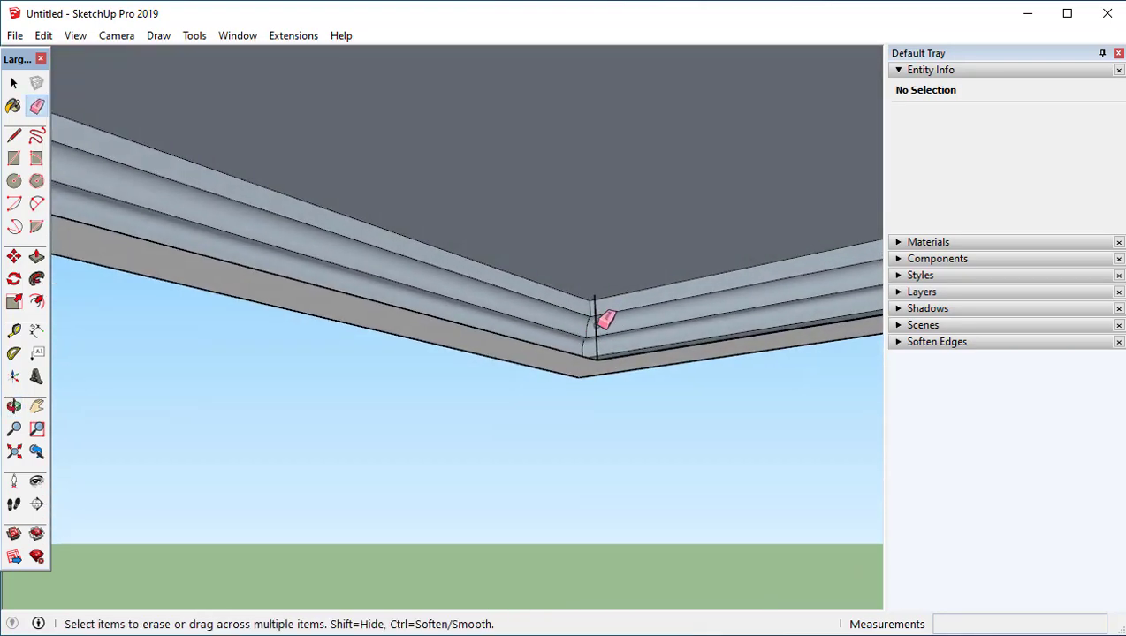
{"action": "scroll", "coordinate": [666, 357], "scroll_direction": "down", "scroll_amount": 4}
{"action": "middle_click_drag", "start_coordinate": [361, 265], "coordinate": [527, 292], "text": "shift"}
{"action": "mouse_move", "coordinate": [597, 296]}
{"action": "middle_mouse_down"}
{"action": "mouse_move", "coordinate": [510, 304]}
{"action": "mouse_move", "coordinate": [867, 315]}
{"action": "mouse_move", "coordinate": [240, 282]}
{"action": "mouse_move", "coordinate": [706, 304]}
{"action": "mouse_move", "coordinate": [146, 297]}
{"action": "mouse_move", "coordinate": [653, 325]}
{"action": "mouse_move", "coordinate": [629, 353]}
{"action": "middle_mouse_up"}
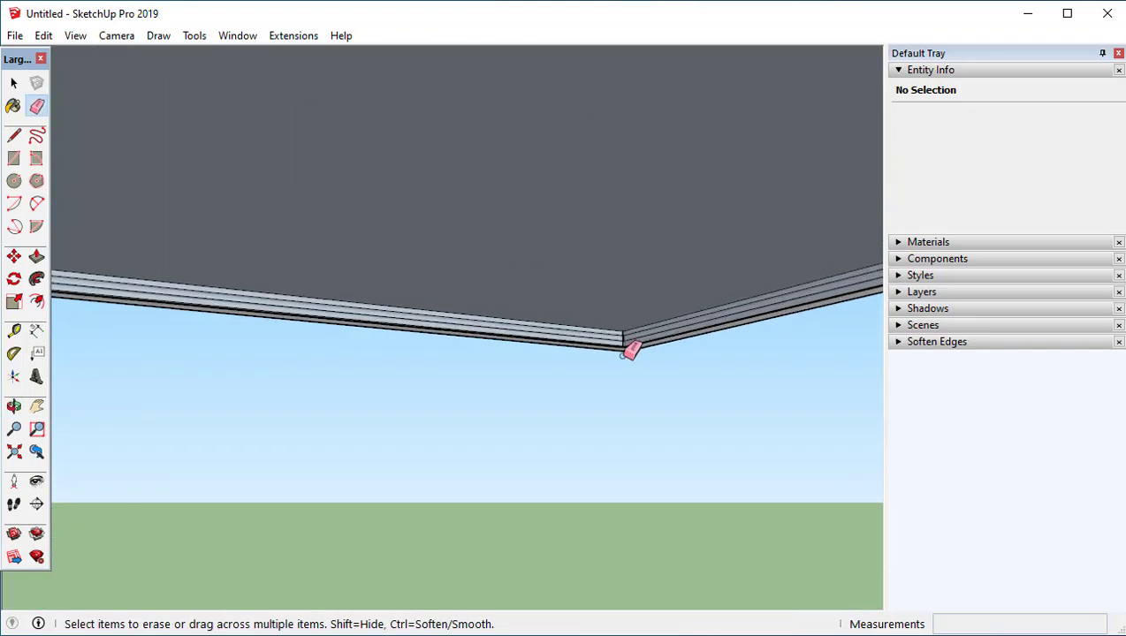
{"action": "scroll", "coordinate": [626, 353], "scroll_direction": "up", "scroll_amount": 4}
{"action": "scroll", "coordinate": [625, 347], "scroll_direction": "down", "scroll_amount": 5}
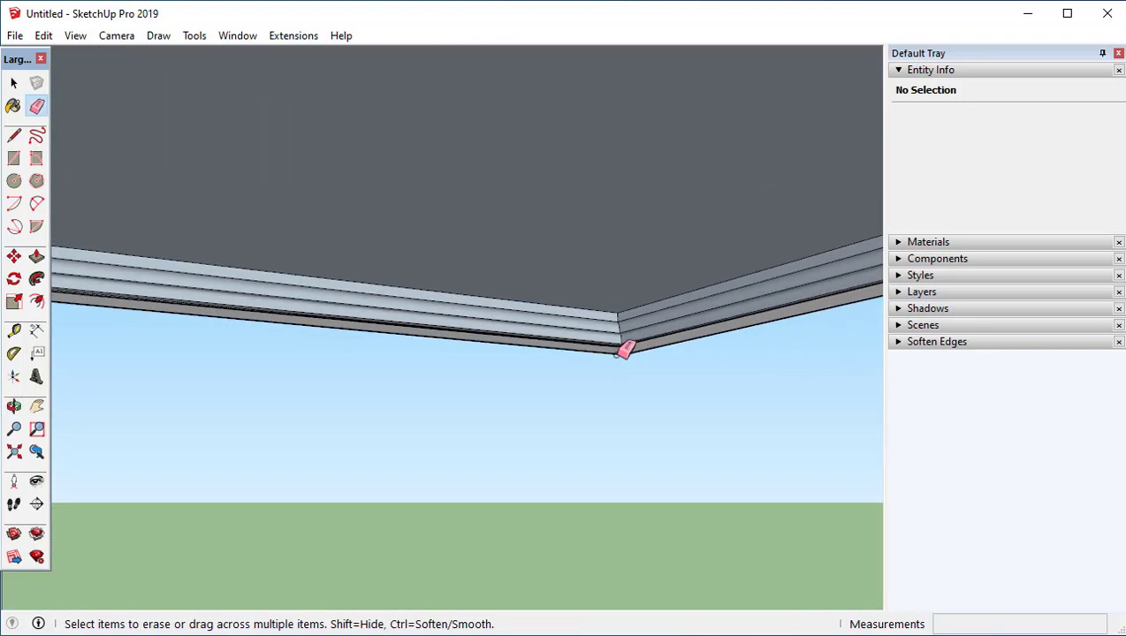
{"action": "mouse_move", "coordinate": [671, 322]}
{"action": "middle_mouse_down"}
{"action": "mouse_move", "coordinate": [709, 302]}
{"action": "mouse_move", "coordinate": [521, 266]}
{"action": "mouse_move", "coordinate": [619, 284]}
{"action": "mouse_move", "coordinate": [543, 265]}
{"action": "mouse_move", "coordinate": [804, 280]}
{"action": "mouse_move", "coordinate": [319, 229]}
{"action": "mouse_move", "coordinate": [606, 184]}
{"action": "mouse_move", "coordinate": [699, 345]}
{"action": "mouse_move", "coordinate": [591, 254]}
{"action": "mouse_move", "coordinate": [635, 274]}
{"action": "mouse_move", "coordinate": [674, 184]}
{"action": "mouse_move", "coordinate": [705, 241]}
{"action": "middle_mouse_up"}
{"action": "scroll", "coordinate": [686, 284], "scroll_direction": "up", "scroll_amount": 3}
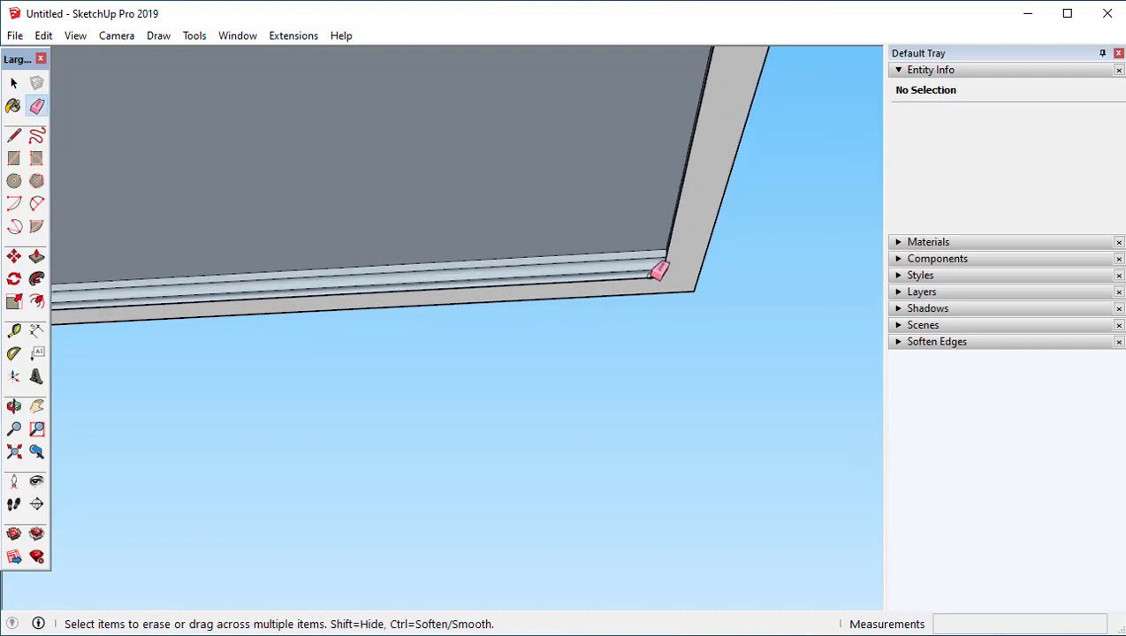
Close the tabletop's open underside by drawing a line of about 3 cm across an inner corner, and erase that helper line
{"action": "key", "text": "l"}
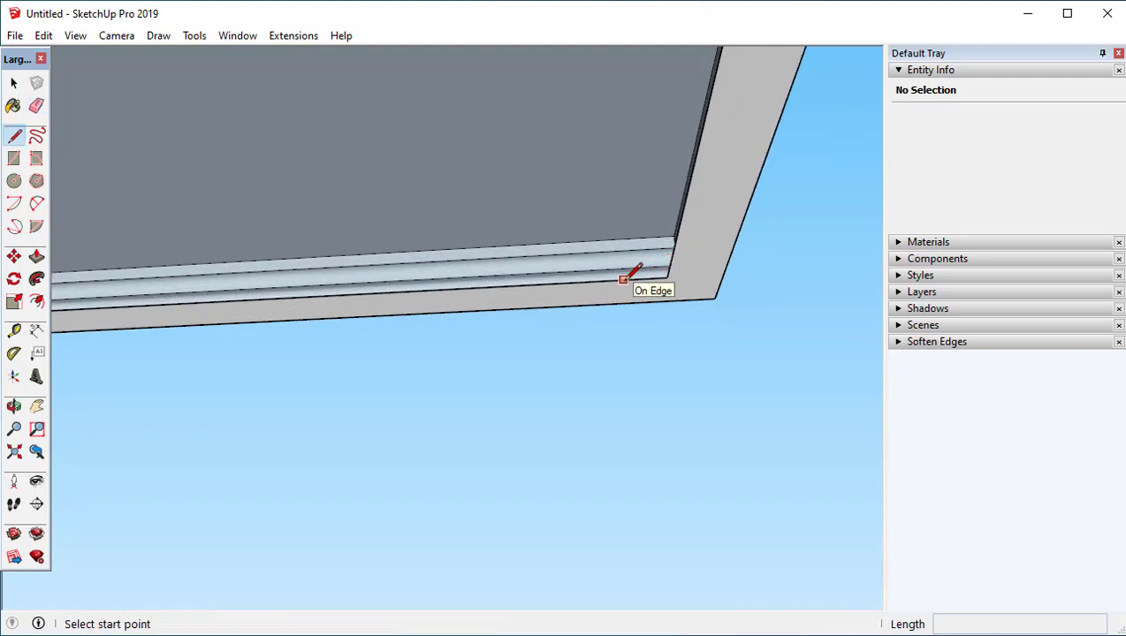
{"action": "left_click", "coordinate": [623, 279]}
{"action": "left_click", "coordinate": [675, 241]}
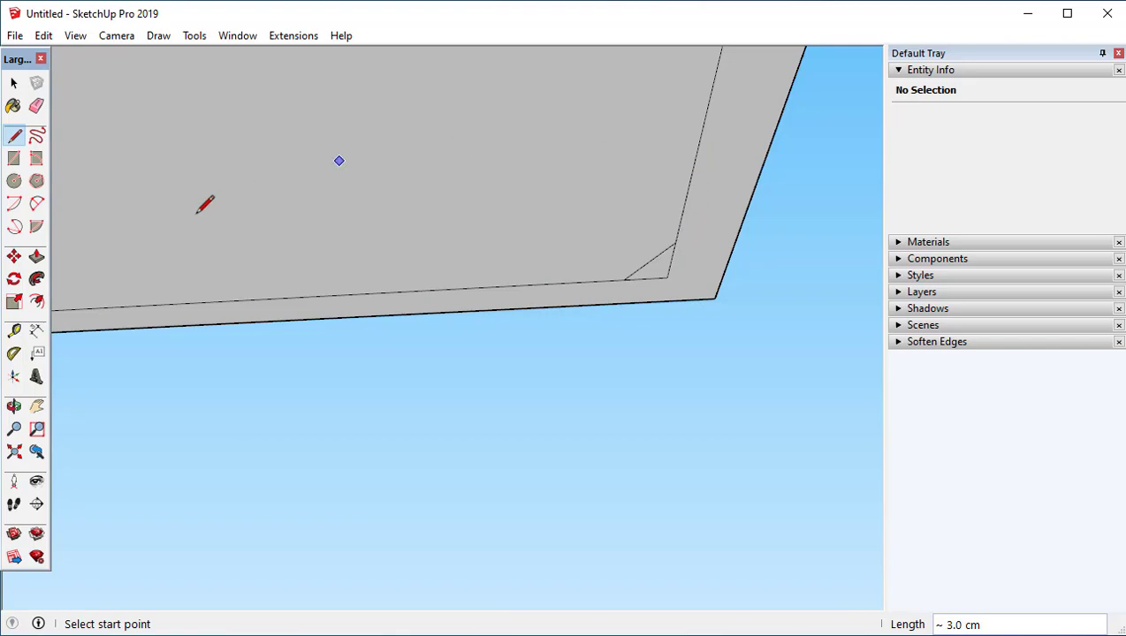
{"action": "key", "text": "e"}
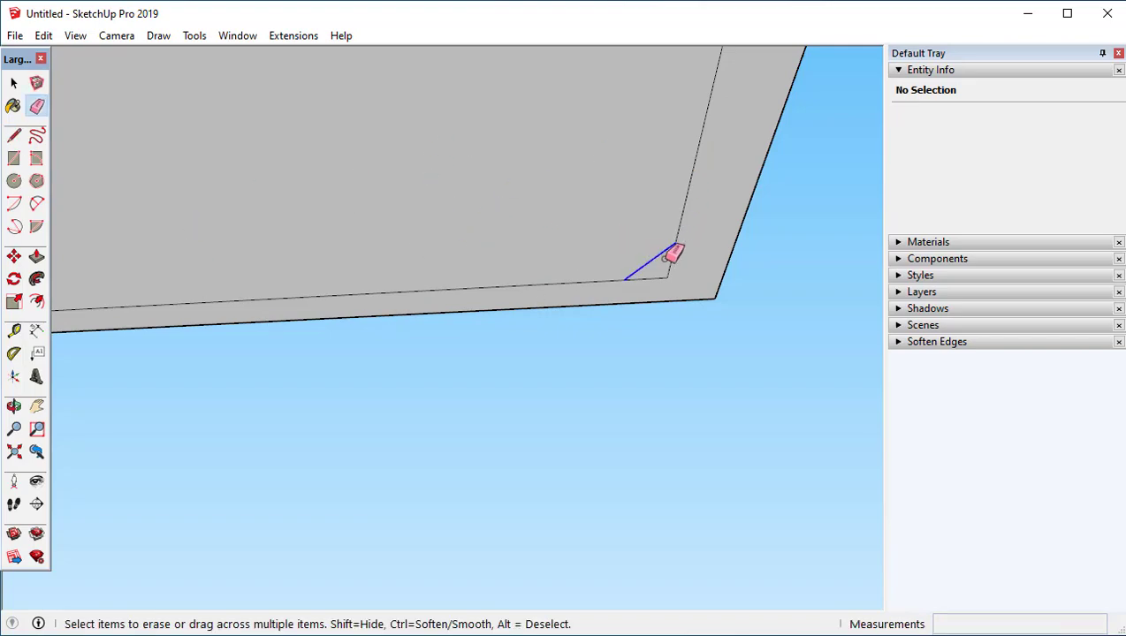
{"action": "mouse_move", "coordinate": [658, 265]}
{"action": "left_mouse_down"}
{"action": "mouse_move", "coordinate": [651, 283]}
{"action": "mouse_move", "coordinate": [670, 270]}
{"action": "left_mouse_up"}
{"action": "scroll", "coordinate": [661, 273], "scroll_direction": "down", "scroll_amount": 3}
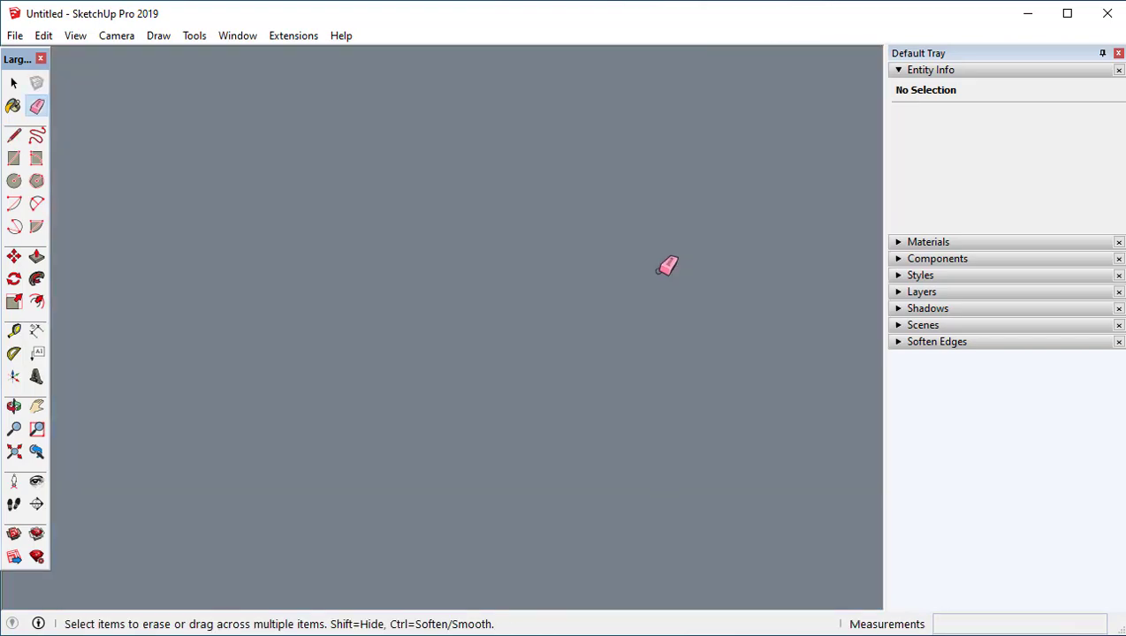
Erase the leftover inner rim edges on the tabletop's underside so it becomes one continuous face
{"action": "middle_click_drag", "start_coordinate": [648, 265], "coordinate": [530, 235]}
{"action": "scroll", "coordinate": [532, 362], "scroll_direction": "down", "scroll_amount": 3}
{"action": "scroll", "coordinate": [292, 200], "scroll_direction": "up", "scroll_amount": 3}
{"action": "scroll", "coordinate": [374, 172], "scroll_direction": "up", "scroll_amount": 1}
{"action": "left_click", "coordinate": [375, 191]}
{"action": "scroll", "coordinate": [489, 214], "scroll_direction": "down", "scroll_amount": 3}
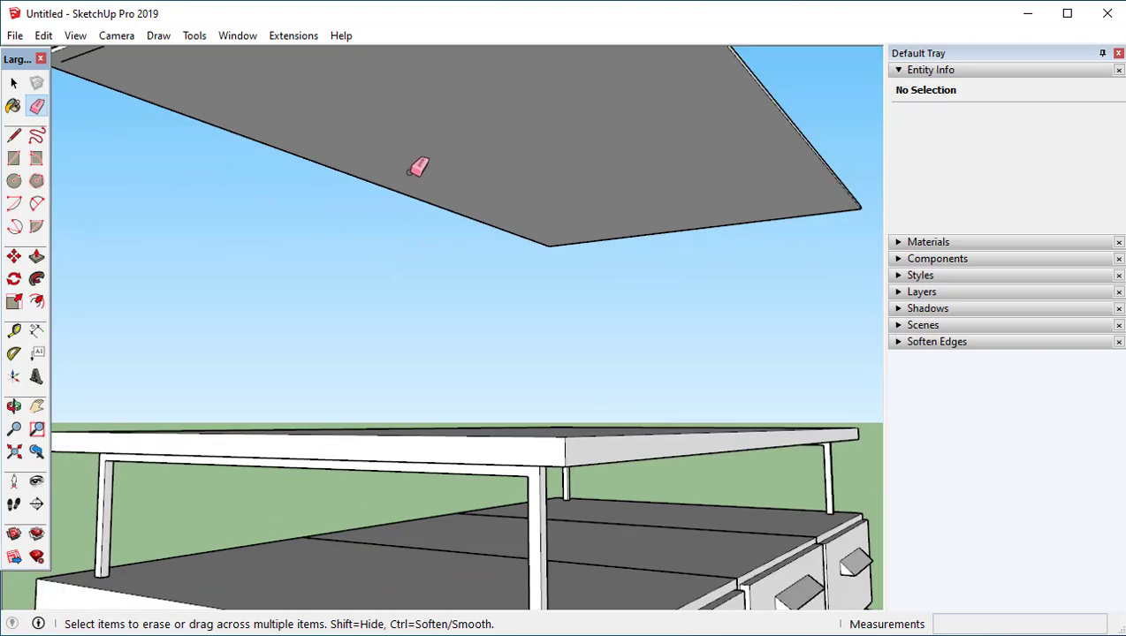
{"action": "middle_click_drag", "start_coordinate": [413, 177], "coordinate": [508, 324], "text": "shift"}
{"action": "scroll", "coordinate": [524, 271], "scroll_direction": "up", "scroll_amount": 1}
{"action": "middle_click_drag", "start_coordinate": [531, 265], "coordinate": [518, 201]}
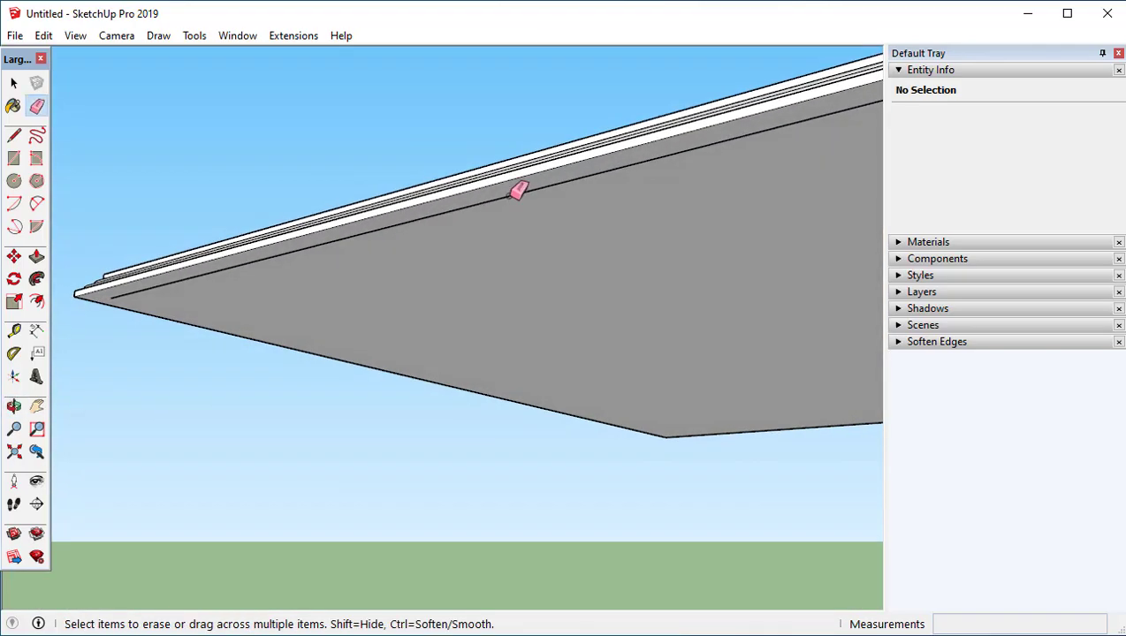
{"action": "left_click", "coordinate": [519, 190]}
{"action": "scroll", "coordinate": [568, 246], "scroll_direction": "down", "scroll_amount": 2}
Select all connected geometry of the moulded tabletop and make it a group
{"action": "mouse_move", "coordinate": [568, 246]}
{"action": "middle_mouse_down"}
{"action": "mouse_move", "coordinate": [441, 227]}
{"action": "mouse_move", "coordinate": [518, 212]}
{"action": "mouse_move", "coordinate": [710, 236]}
{"action": "mouse_move", "coordinate": [390, 372]}
{"action": "mouse_move", "coordinate": [90, 234]}
{"action": "mouse_move", "coordinate": [538, 295]}
{"action": "mouse_move", "coordinate": [561, 325]}
{"action": "mouse_move", "coordinate": [344, 463]}
{"action": "mouse_move", "coordinate": [619, 405]}
{"action": "mouse_move", "coordinate": [714, 422]}
{"action": "middle_mouse_up"}
{"action": "scroll", "coordinate": [718, 421], "scroll_direction": "up", "scroll_amount": 2}
{"action": "key", "text": "space"}
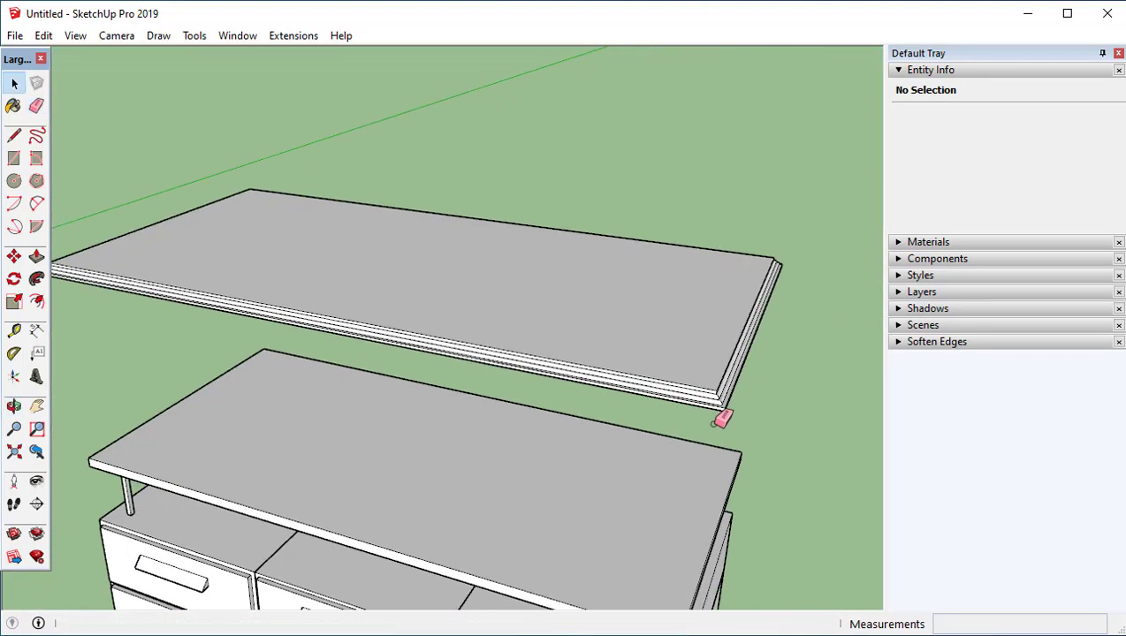
{"action": "triple_click", "coordinate": [705, 315]}
{"action": "right_click", "coordinate": [706, 316]}
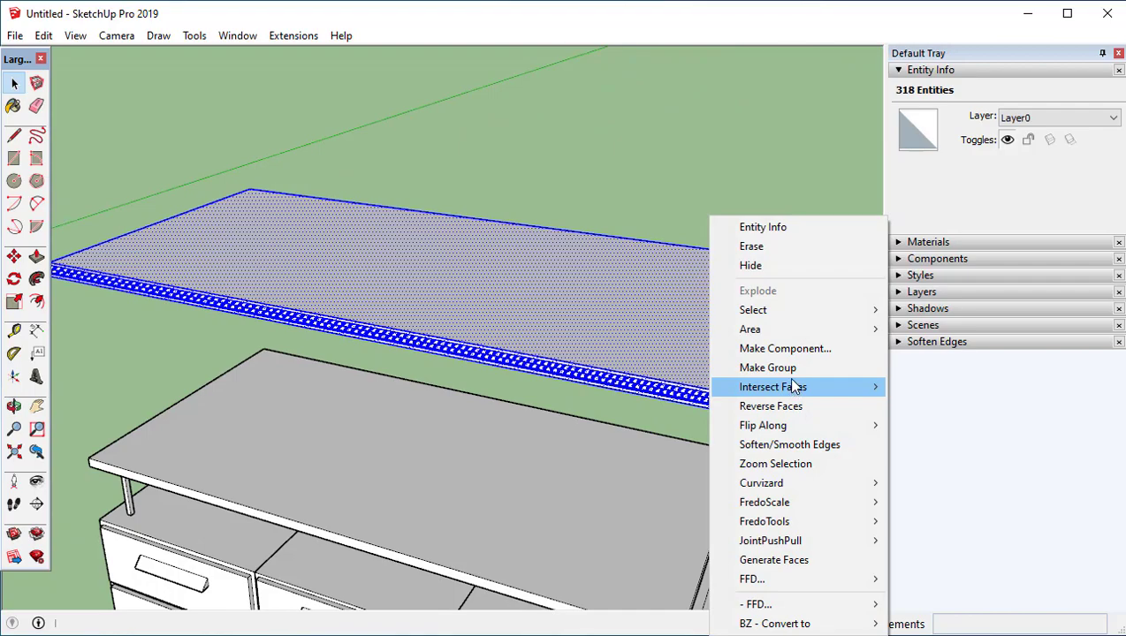
{"action": "left_click", "coordinate": [767, 368]}
Copy the moulded tabletop group 43.2 cm down from its lower front corner onto the matching corner of the desk's plain top
{"action": "middle_click_drag", "start_coordinate": [777, 394], "coordinate": [663, 305]}
{"action": "scroll", "coordinate": [614, 256], "scroll_direction": "up", "scroll_amount": 2}
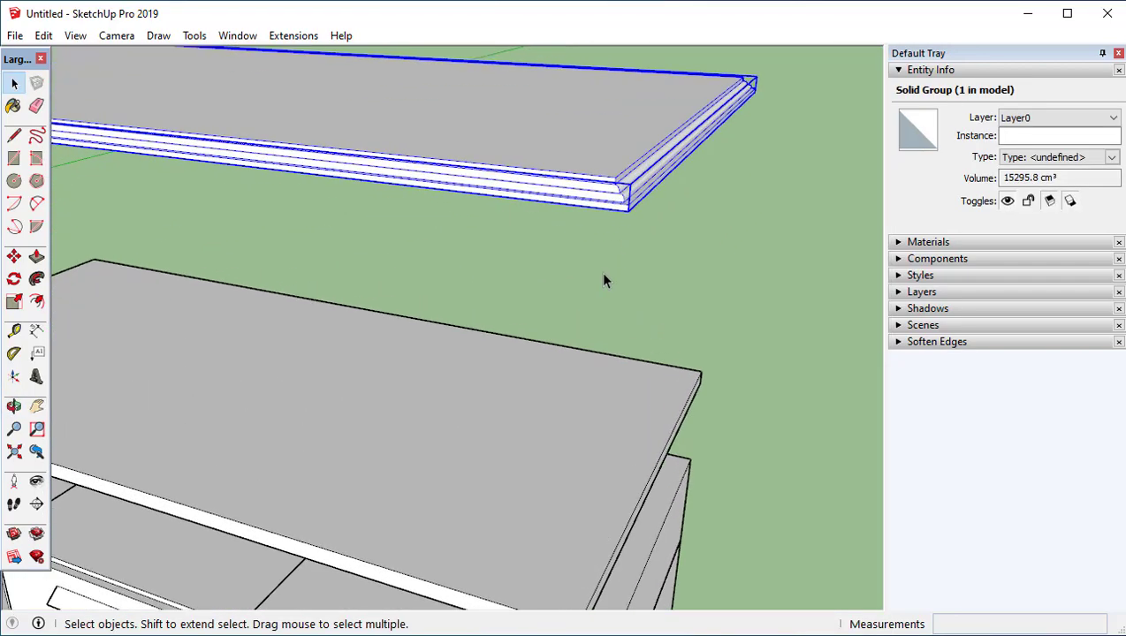
{"action": "key", "text": "m"}
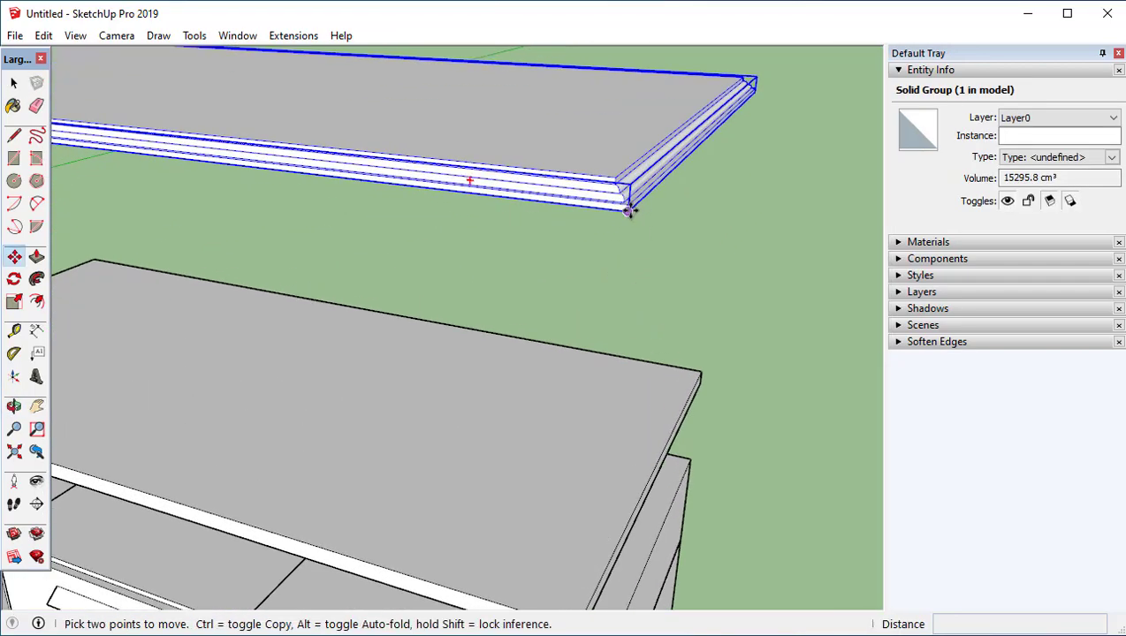
{"action": "left_click", "coordinate": [629, 210]}
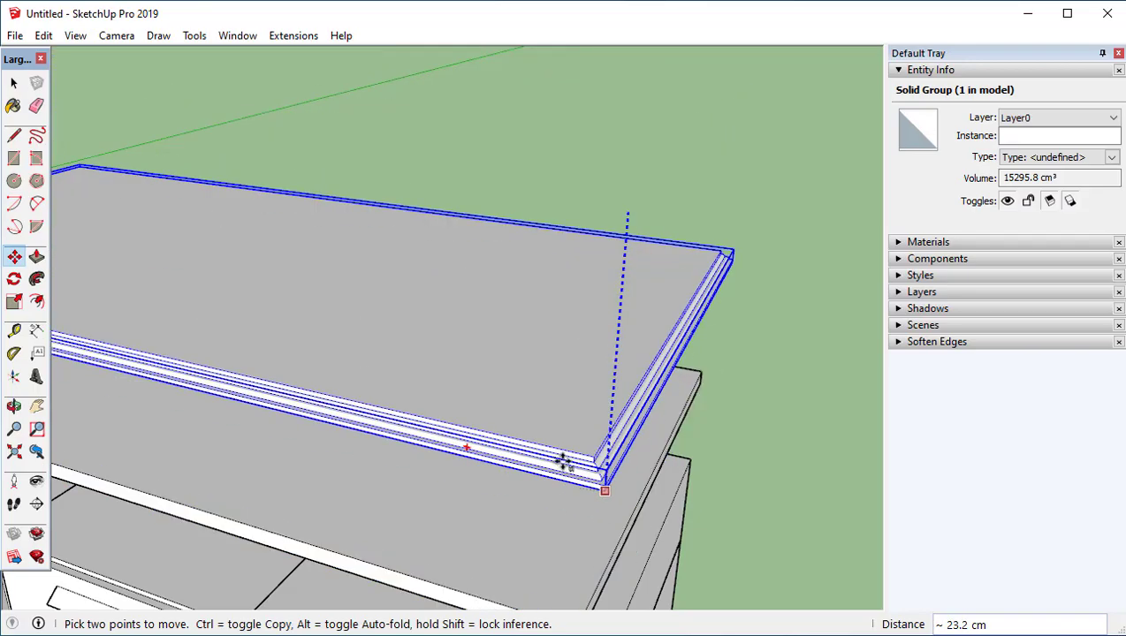
{"action": "middle_click_drag", "start_coordinate": [507, 536], "coordinate": [683, 294]}
{"action": "key", "text": "ctrl"}
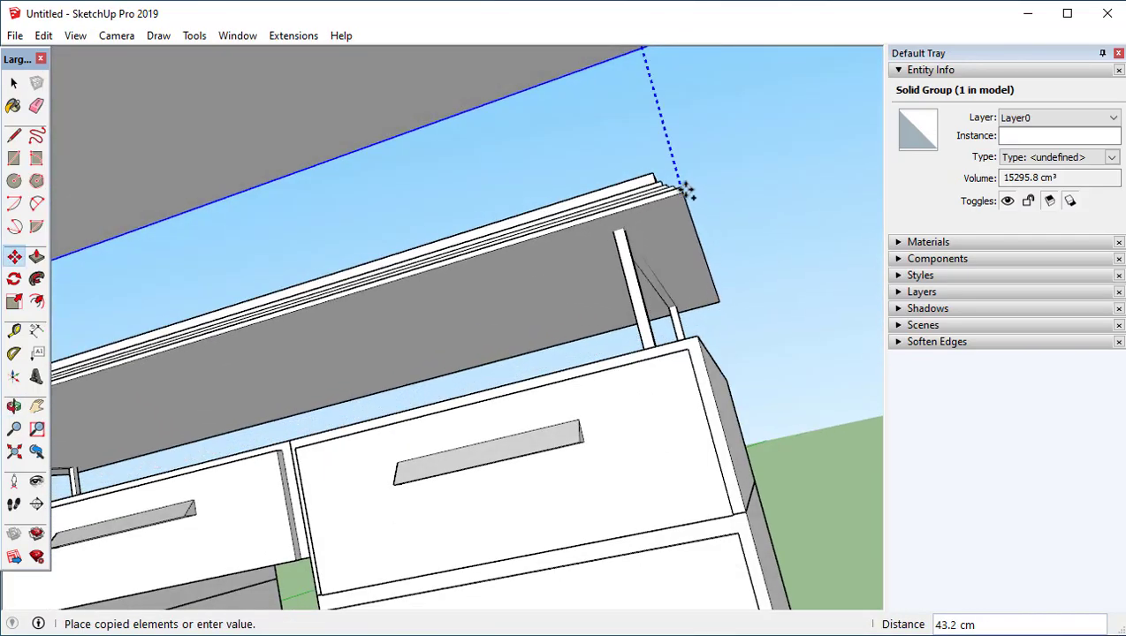
{"action": "left_click", "coordinate": [658, 191]}
{"action": "middle_click_drag", "start_coordinate": [659, 191], "coordinate": [628, 283]}
{"action": "key", "text": "space"}
Delete the floating moulded tabletop and the plain top that overlaps its copy on the desk
{"action": "left_click", "coordinate": [591, 120]}
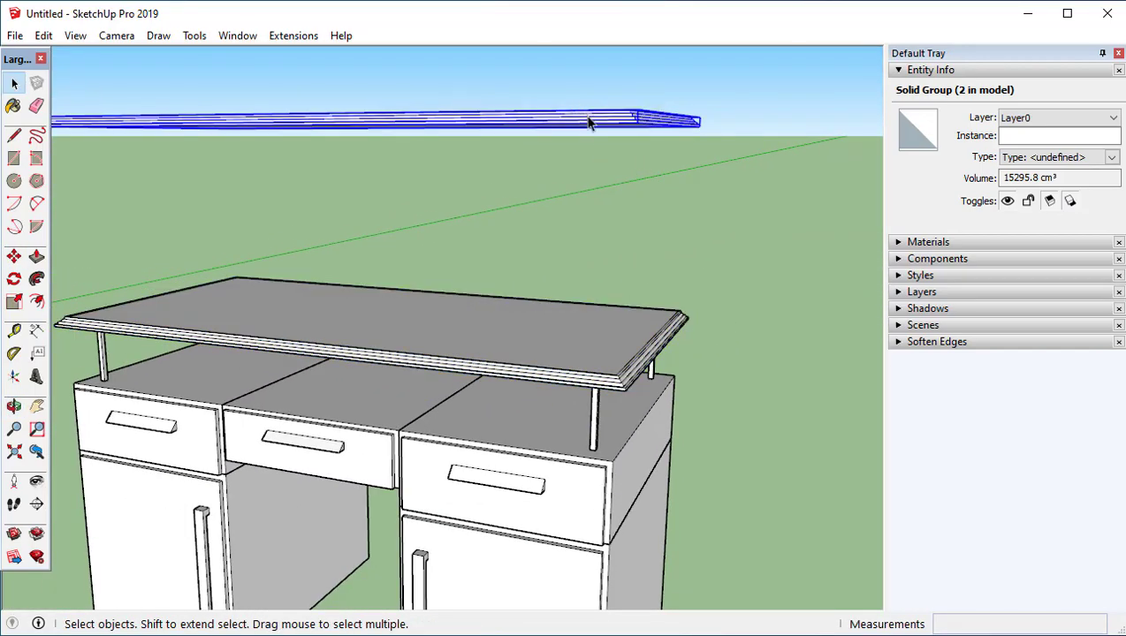
{"action": "key", "text": "Delete"}
{"action": "scroll", "coordinate": [570, 346], "scroll_direction": "down", "scroll_amount": 2}
{"action": "scroll", "coordinate": [605, 331], "scroll_direction": "up", "scroll_amount": 4}
{"action": "middle_click_drag", "start_coordinate": [605, 331], "coordinate": [786, 322]}
{"action": "key", "text": "Delete"}
{"action": "scroll", "coordinate": [532, 386], "scroll_direction": "down", "scroll_amount": 3}
{"action": "middle_click_drag", "start_coordinate": [644, 274], "coordinate": [624, 282]}
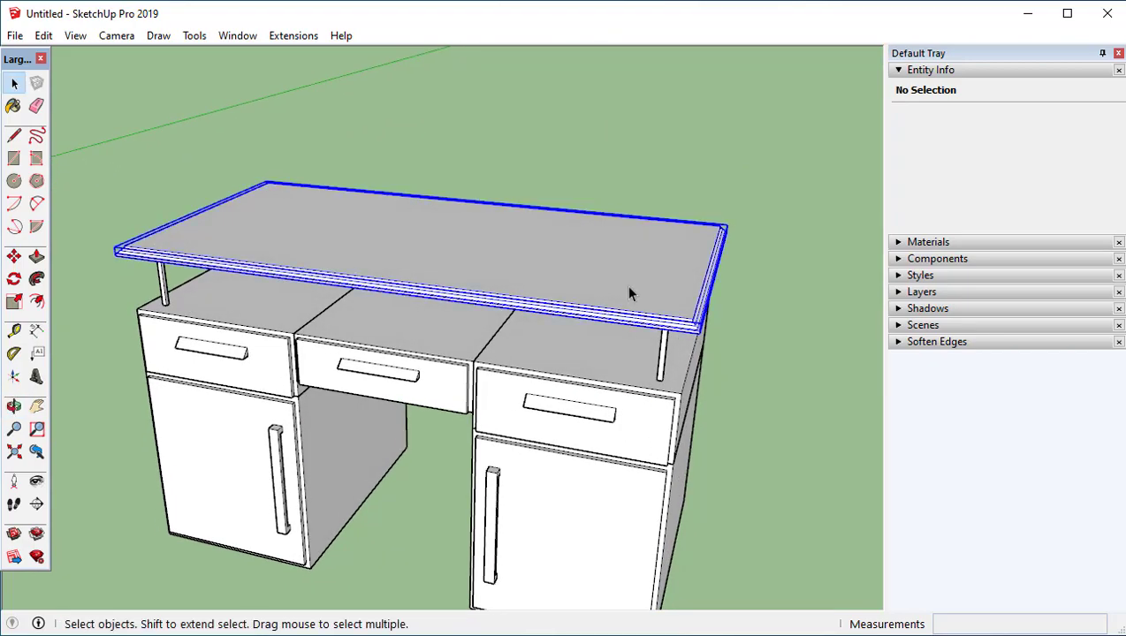
Scale the moulded tabletop lengthwise along the red axis about its centre by a factor of 1.10
{"action": "left_click", "coordinate": [629, 292]}
{"action": "key", "text": "s"}
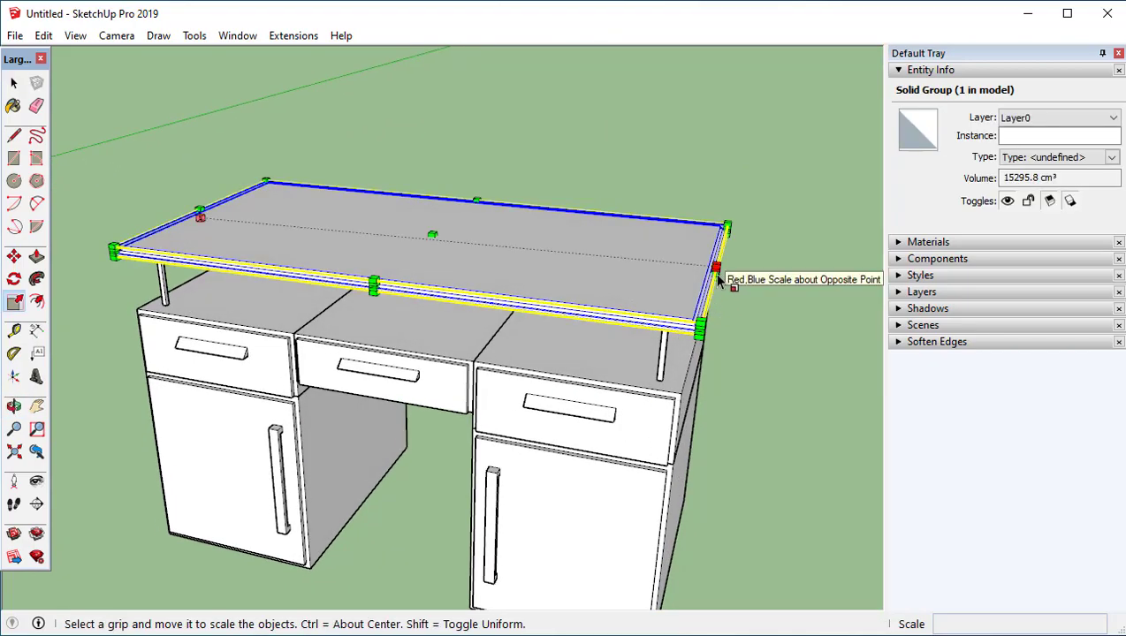
{"action": "scroll", "coordinate": [720, 281], "scroll_direction": "up", "scroll_amount": 2}
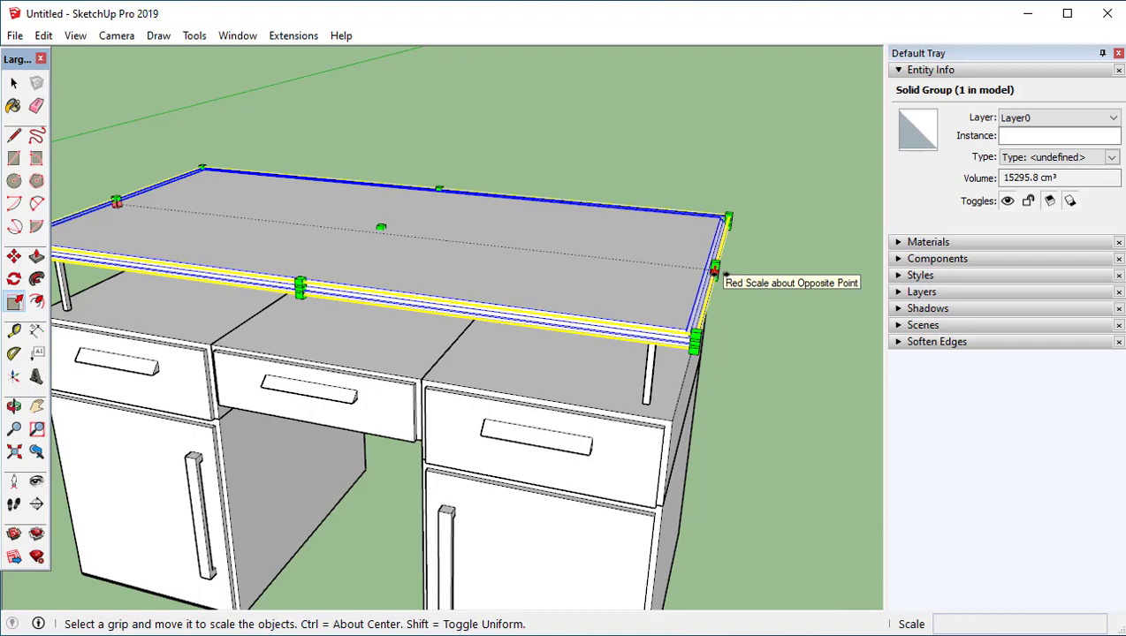
{"action": "left_click_drag", "start_coordinate": [714, 273], "coordinate": [747, 327]}
{"action": "middle_click_drag", "start_coordinate": [747, 328], "coordinate": [747, 248]}
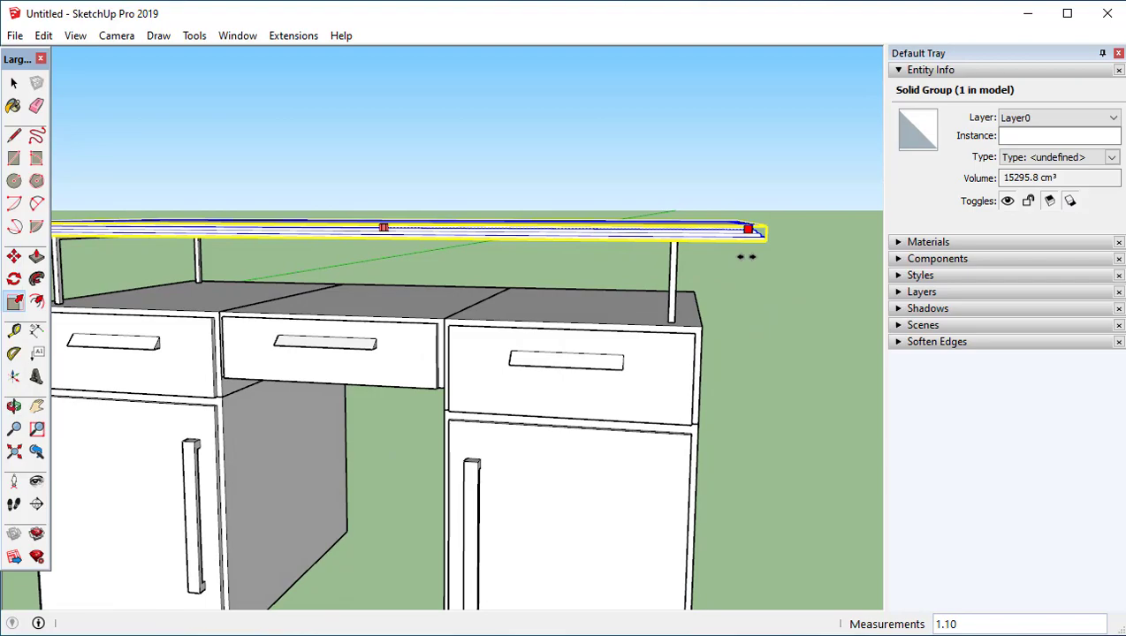
Scale the tabletop's depth along the green axis about its centre by about 1.16, and clear the selection
{"action": "middle_click_drag", "start_coordinate": [747, 274], "coordinate": [210, 241]}
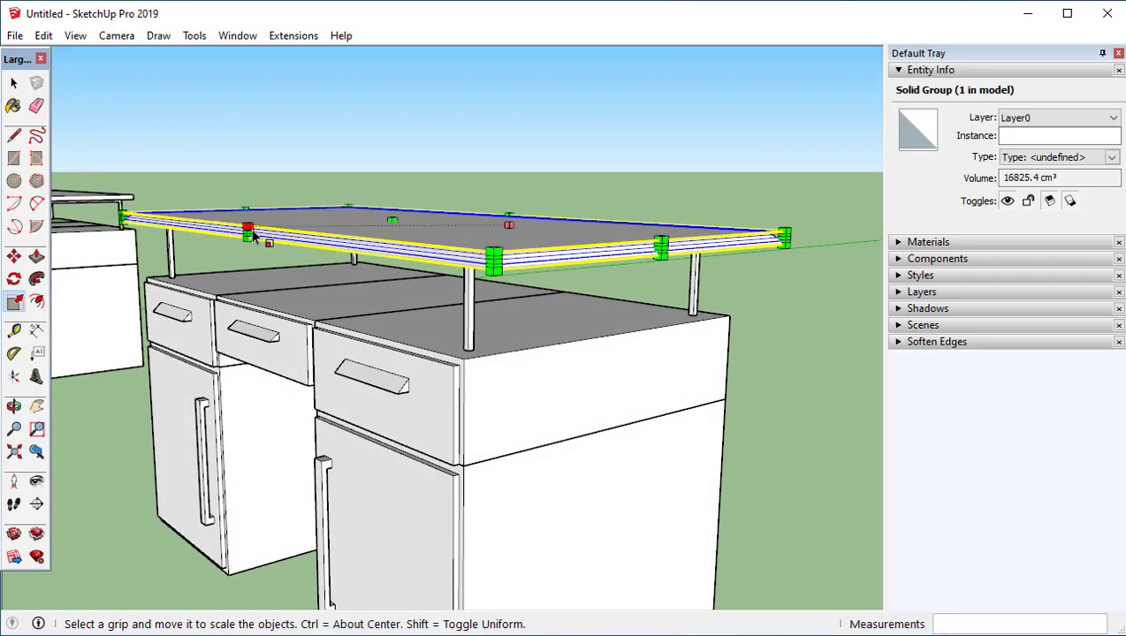
{"action": "left_click_drag", "start_coordinate": [248, 232], "coordinate": [216, 236]}
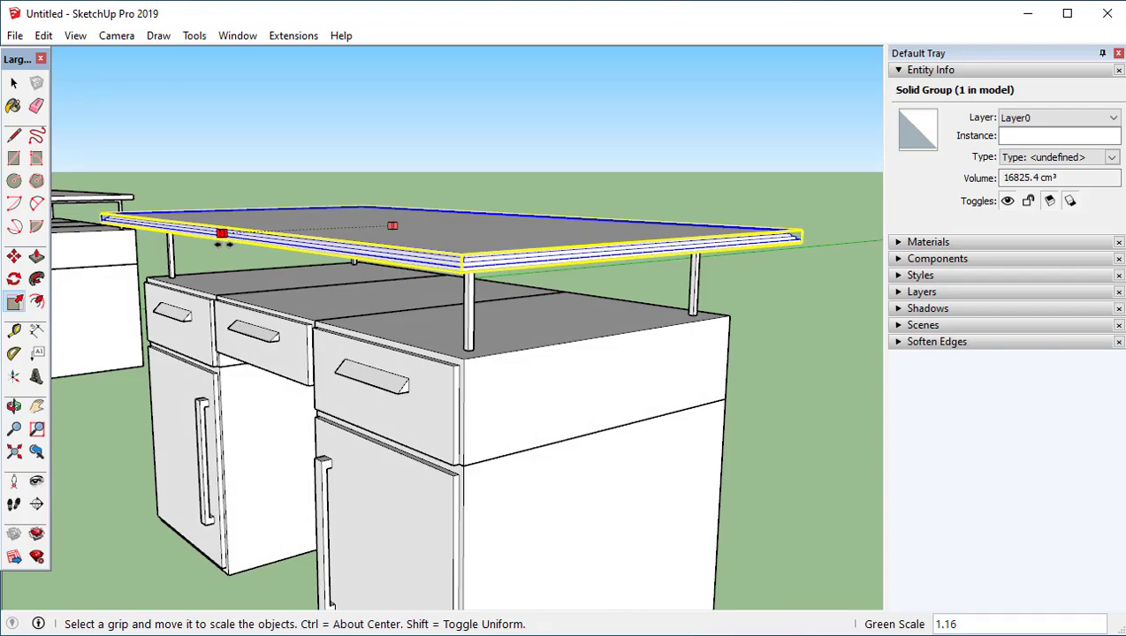
{"action": "left_click", "coordinate": [225, 241]}
{"action": "middle_click_drag", "start_coordinate": [224, 242], "coordinate": [540, 453]}
{"action": "key", "text": "space"}
{"action": "scroll", "coordinate": [565, 453], "scroll_direction": "down", "scroll_amount": 3}
{"action": "middle_click_drag", "start_coordinate": [672, 488], "coordinate": [689, 404]}
{"action": "left_click", "coordinate": [690, 405]}
{"action": "middle_click_drag", "start_coordinate": [611, 473], "coordinate": [661, 502]}
{"action": "left_click_drag", "start_coordinate": [661, 503], "coordinate": [611, 419]}
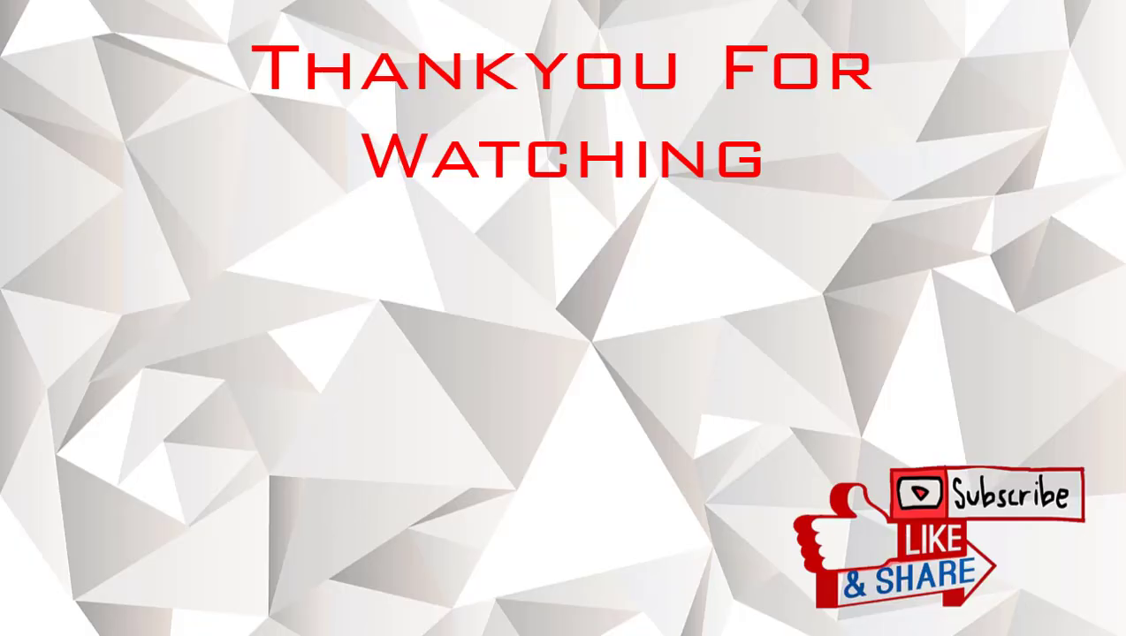